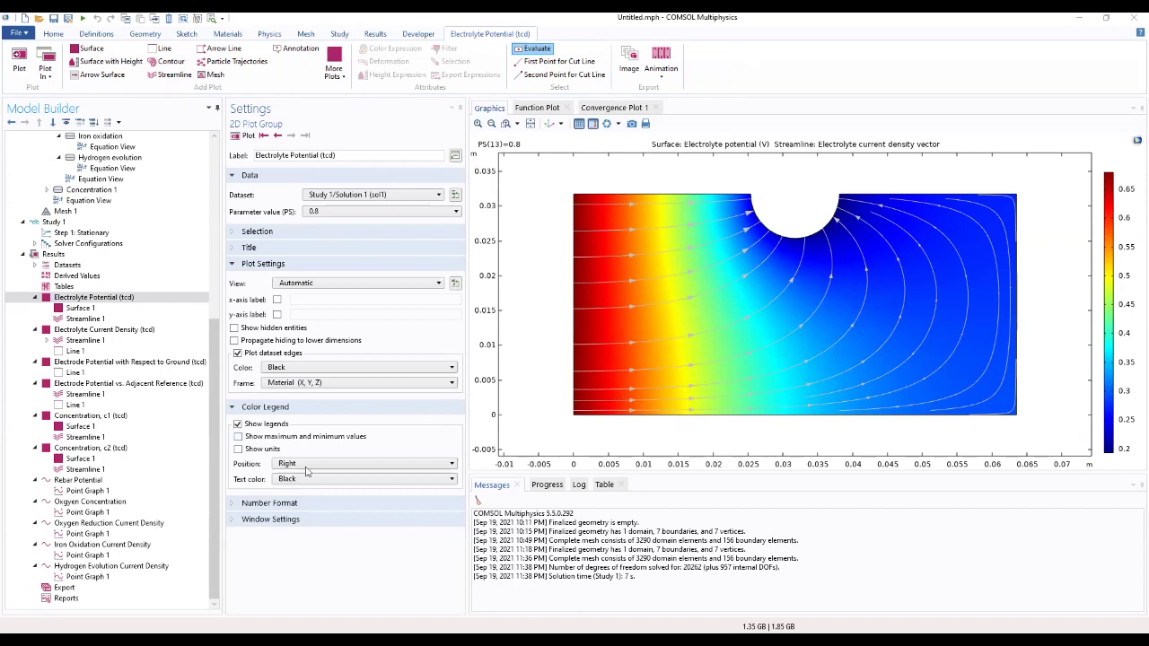
Examine the solved model's point-graph plots for rebar potential, oxygen concentration and current densities, and the 2D concentration and electrode potential plots
{"action": "left_click", "coordinate": [103, 525]}
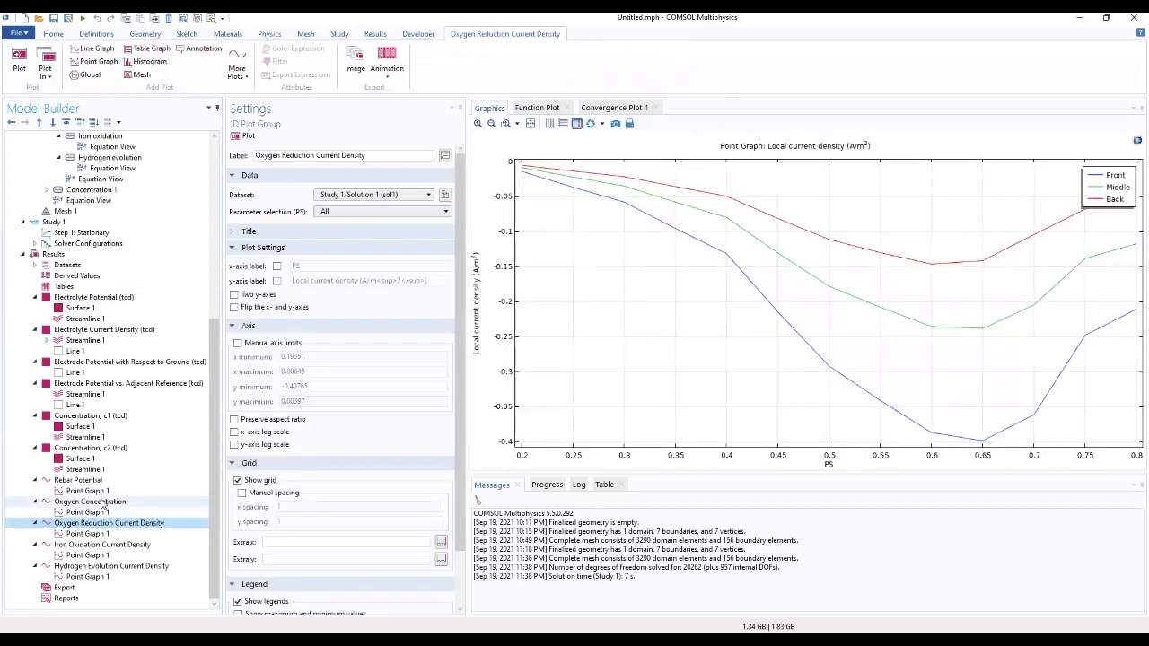
{"action": "left_click", "coordinate": [95, 501]}
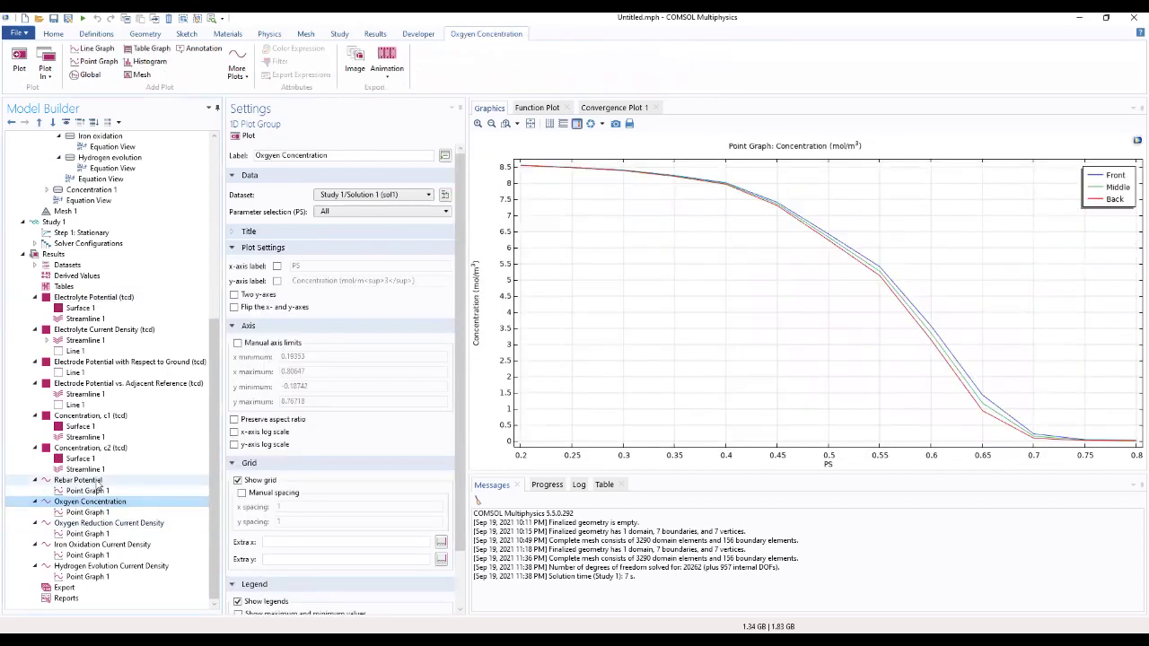
{"action": "left_click", "coordinate": [97, 482]}
{"action": "left_click", "coordinate": [112, 566]}
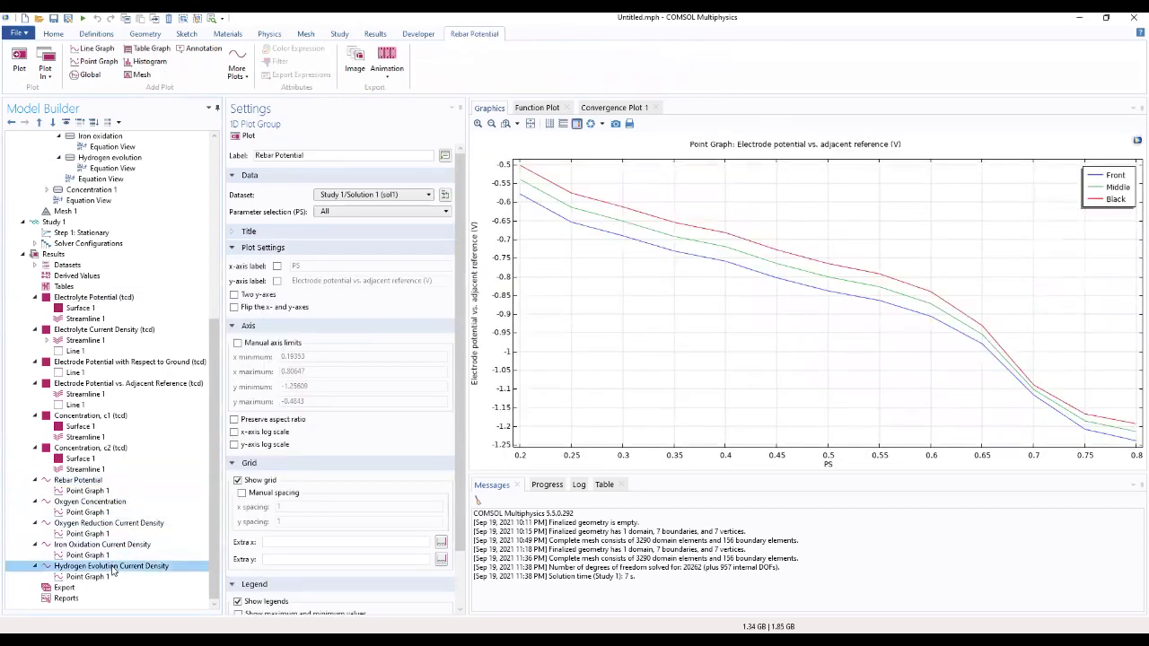
{"action": "left_click", "coordinate": [101, 545]}
{"action": "left_click", "coordinate": [119, 525]}
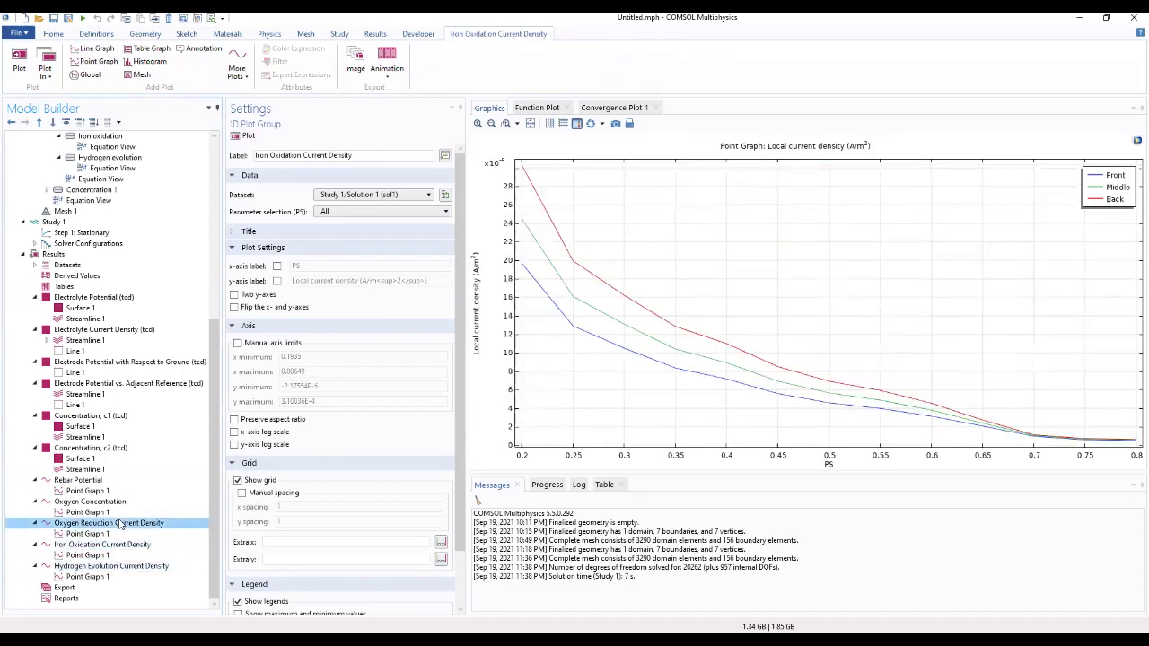
{"action": "left_click", "coordinate": [113, 503]}
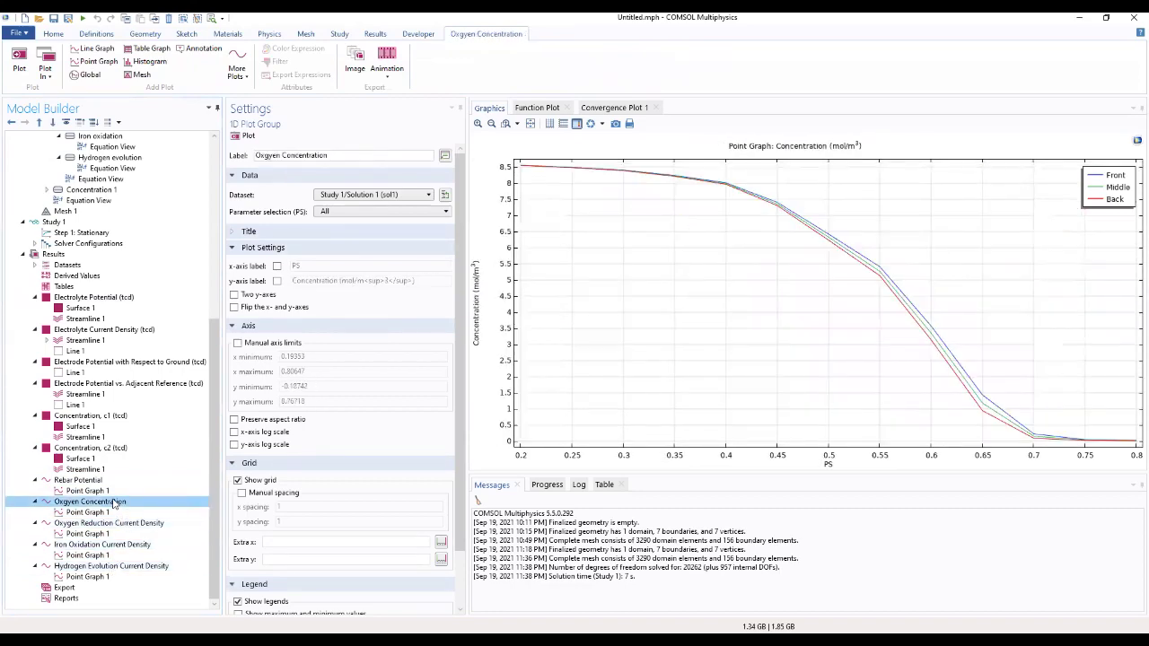
{"action": "left_click", "coordinate": [97, 482]}
{"action": "left_click", "coordinate": [101, 451]}
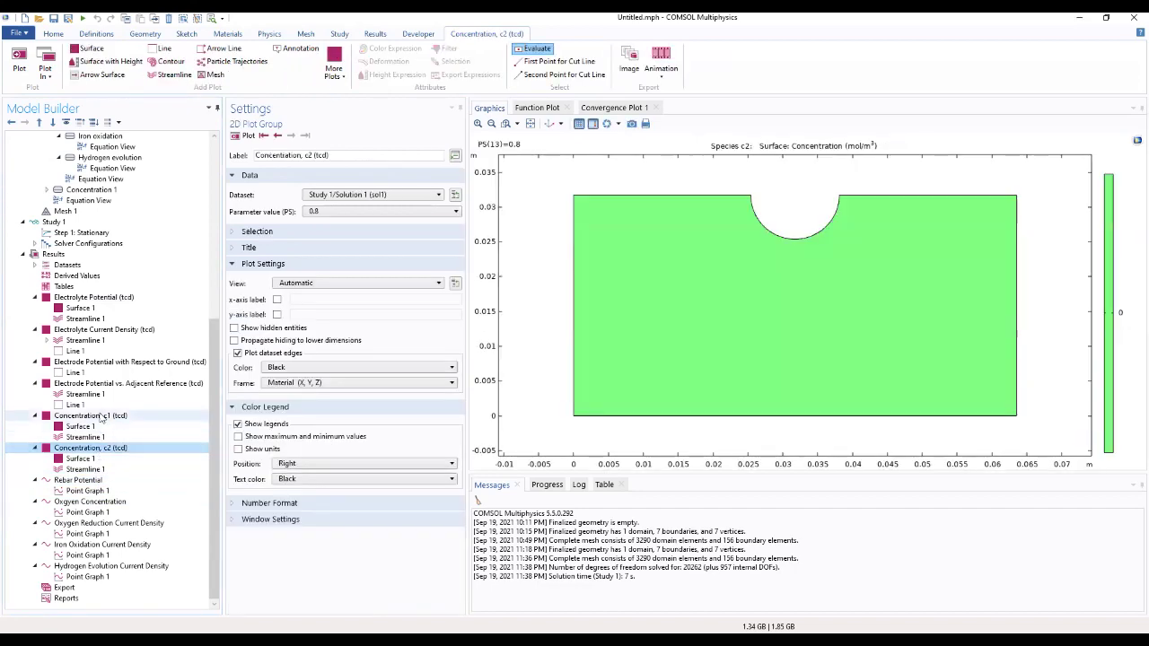
{"action": "left_click", "coordinate": [101, 417]}
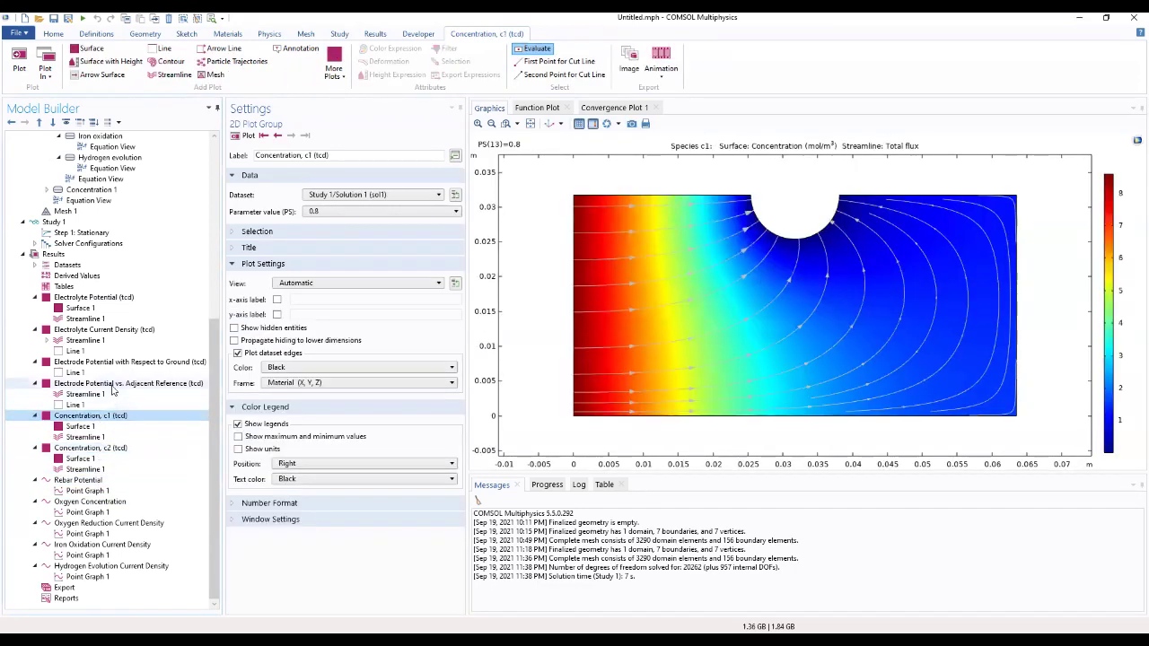
{"action": "left_click", "coordinate": [112, 385]}
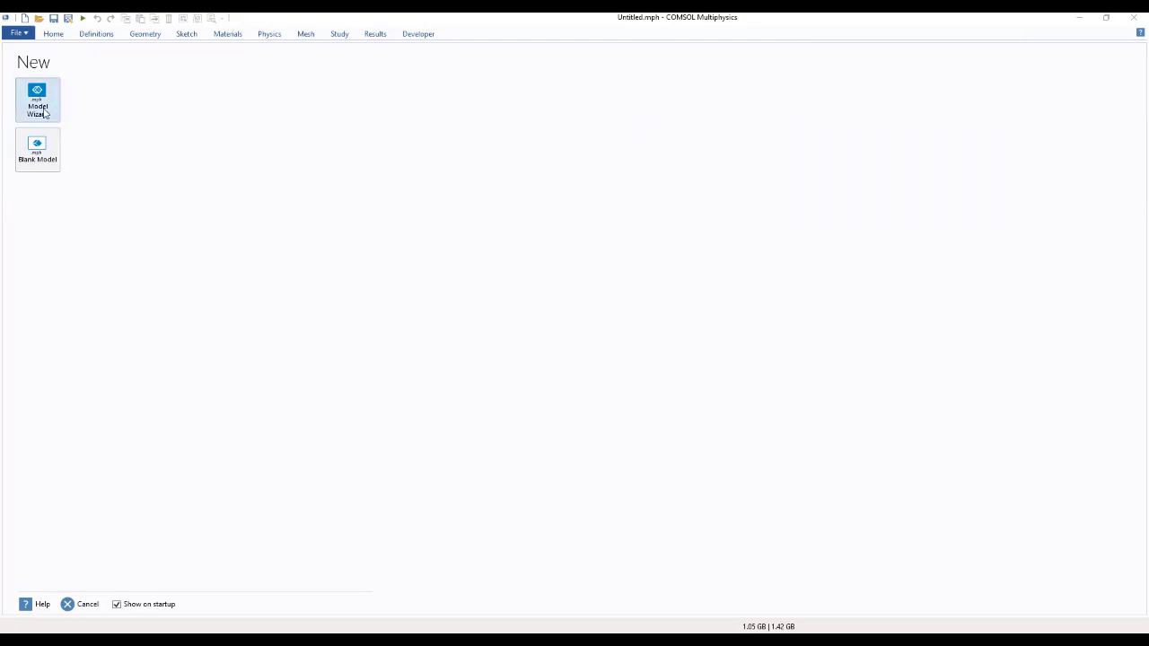
Start a new 2D model with the Model Wizard and add the Tertiary, Supporting Electrolyte (tcd) physics interface
{"action": "left_click", "coordinate": [44, 113]}
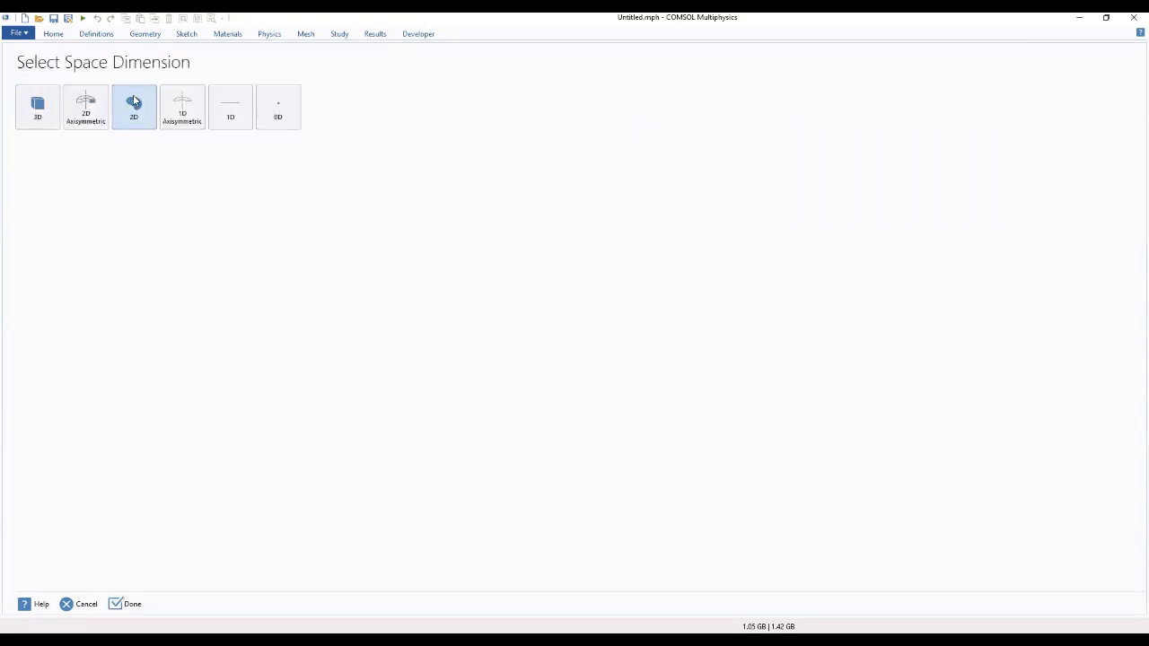
{"action": "left_click", "coordinate": [134, 101]}
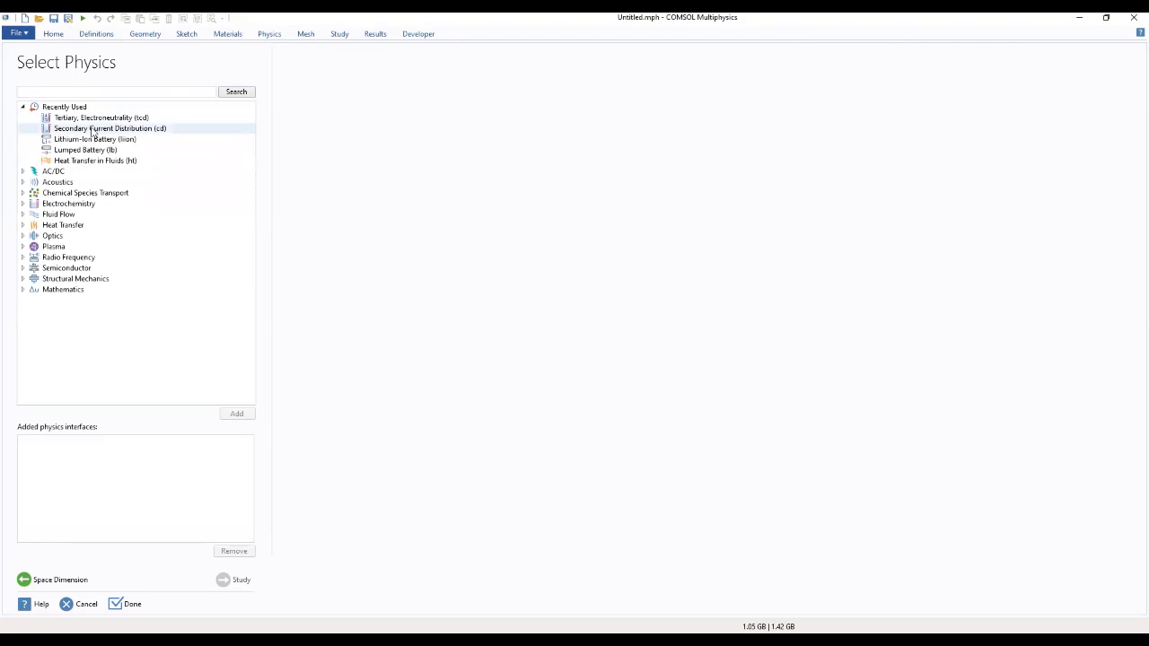
{"action": "left_click", "coordinate": [23, 205]}
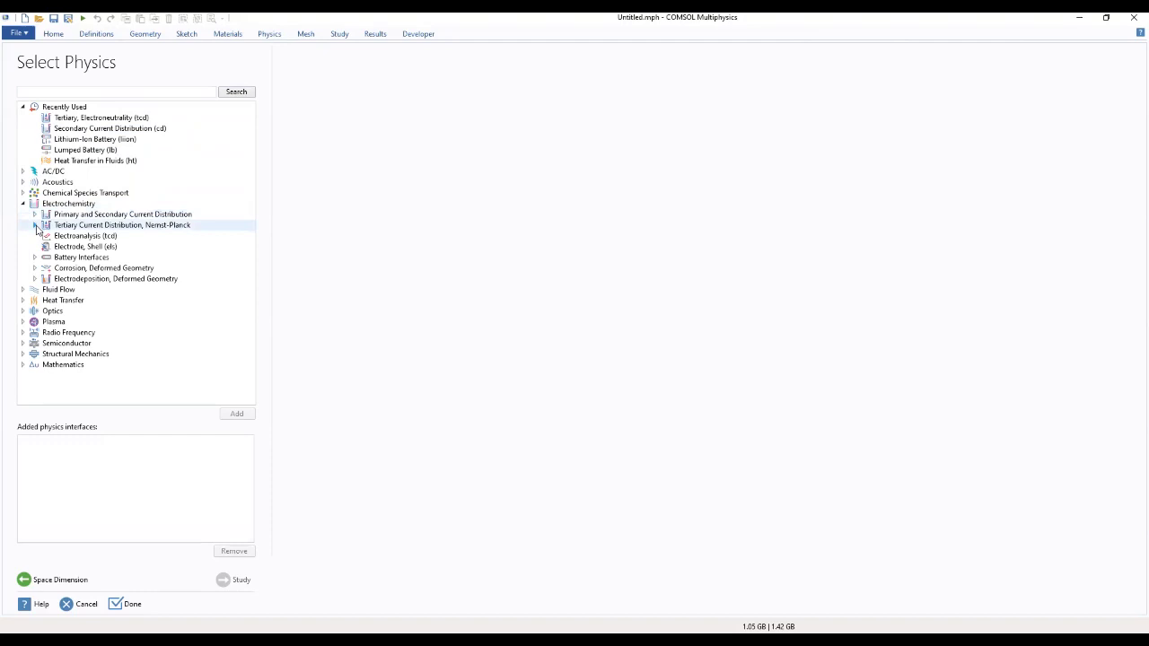
{"action": "left_click", "coordinate": [36, 226]}
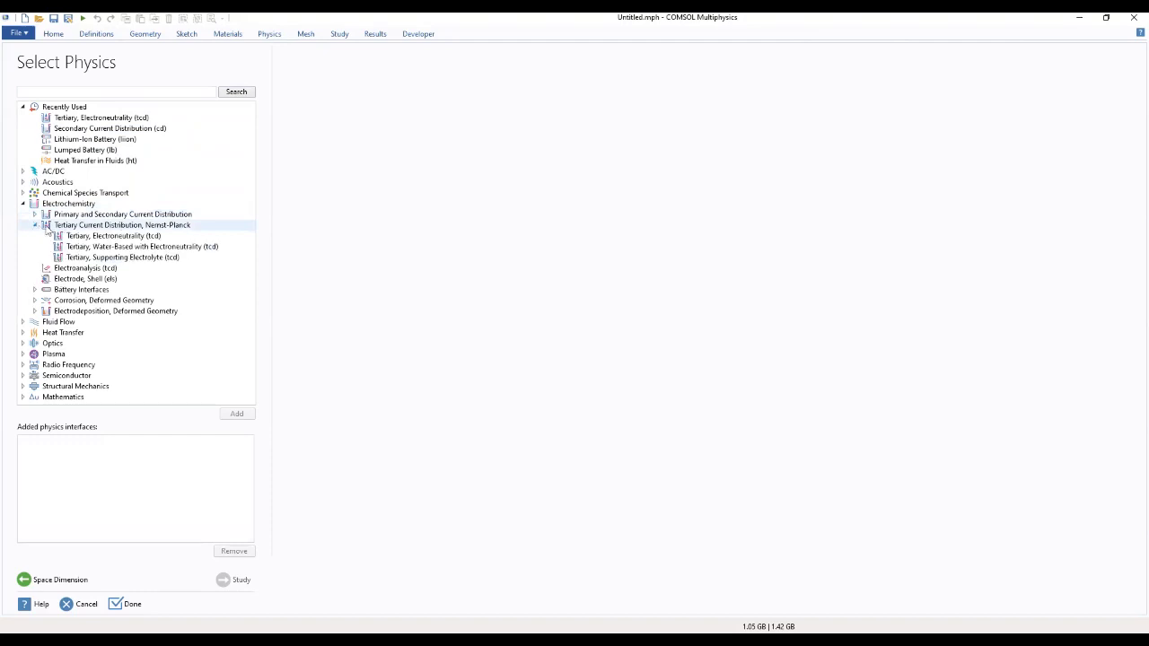
{"action": "left_click", "coordinate": [97, 260]}
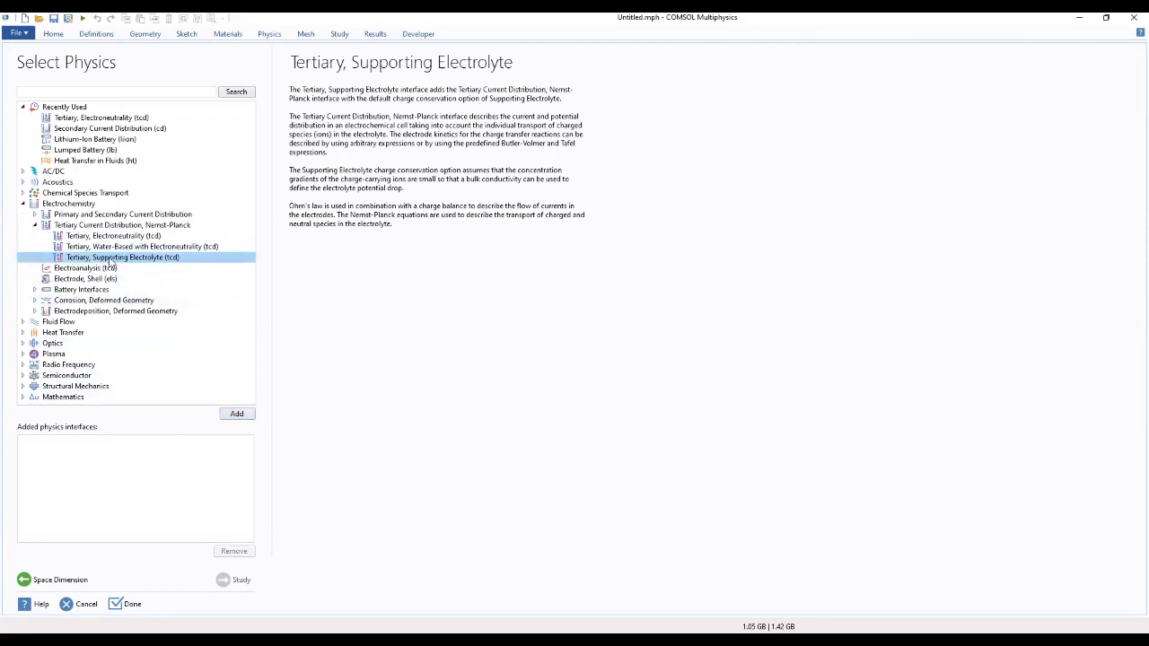
{"action": "left_click", "coordinate": [237, 413]}
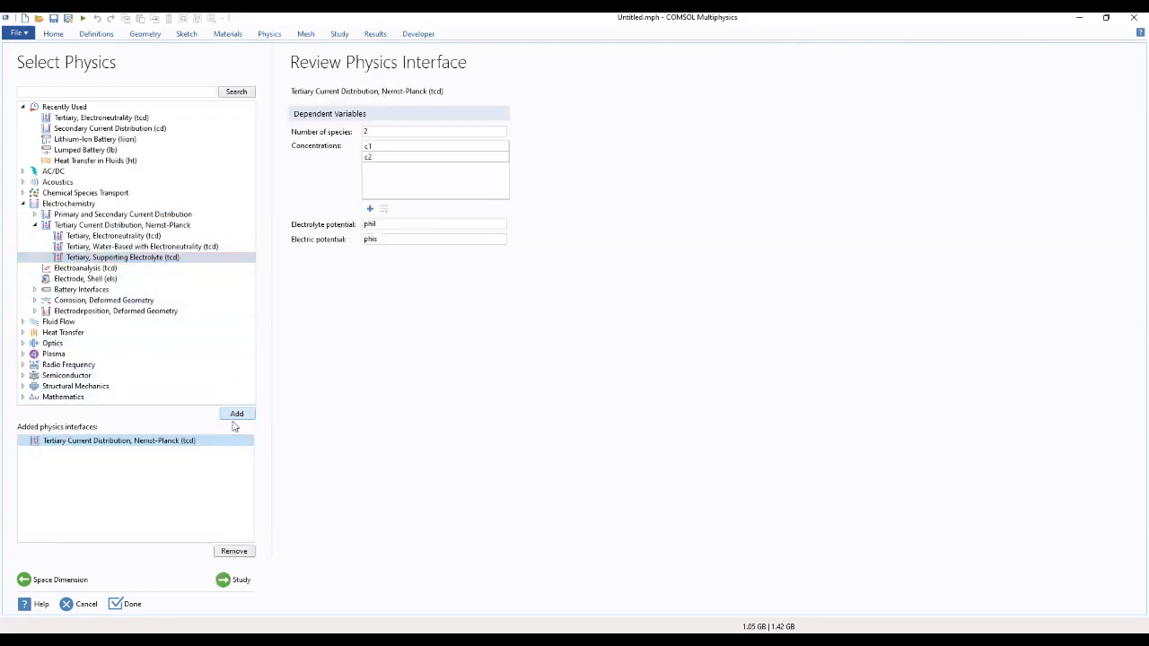
Choose a Stationary study and create the model, discarding the changes to the previous Untitled.mph
{"action": "left_click", "coordinate": [241, 579]}
{"action": "left_click", "coordinate": [47, 106]}
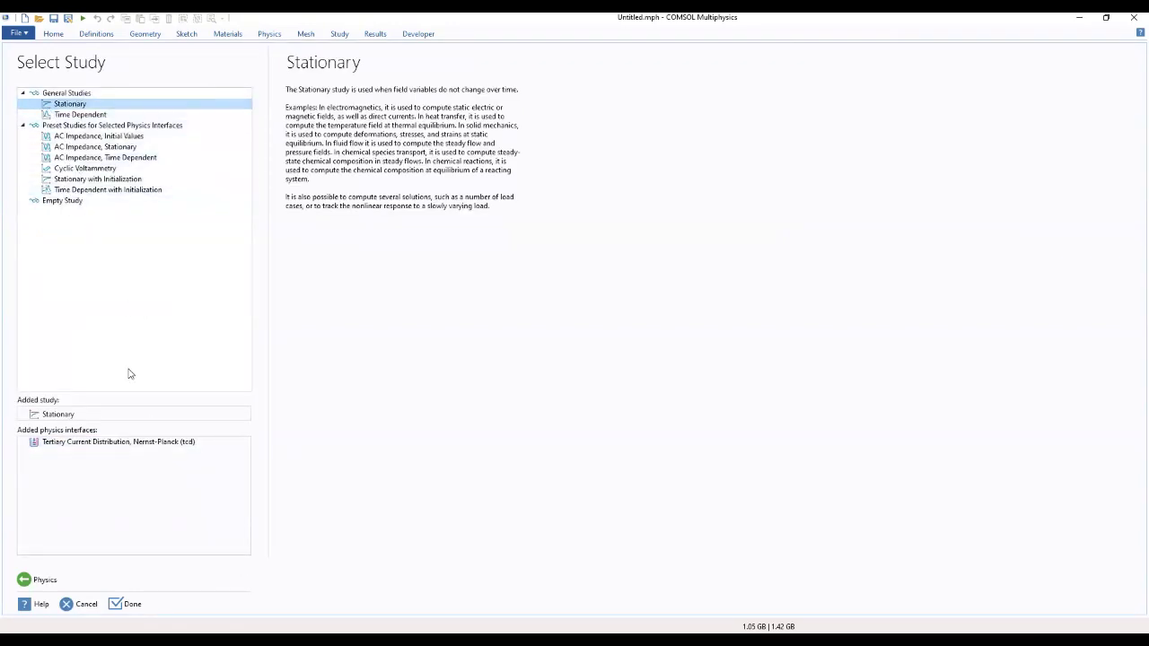
{"action": "left_click", "coordinate": [124, 604]}
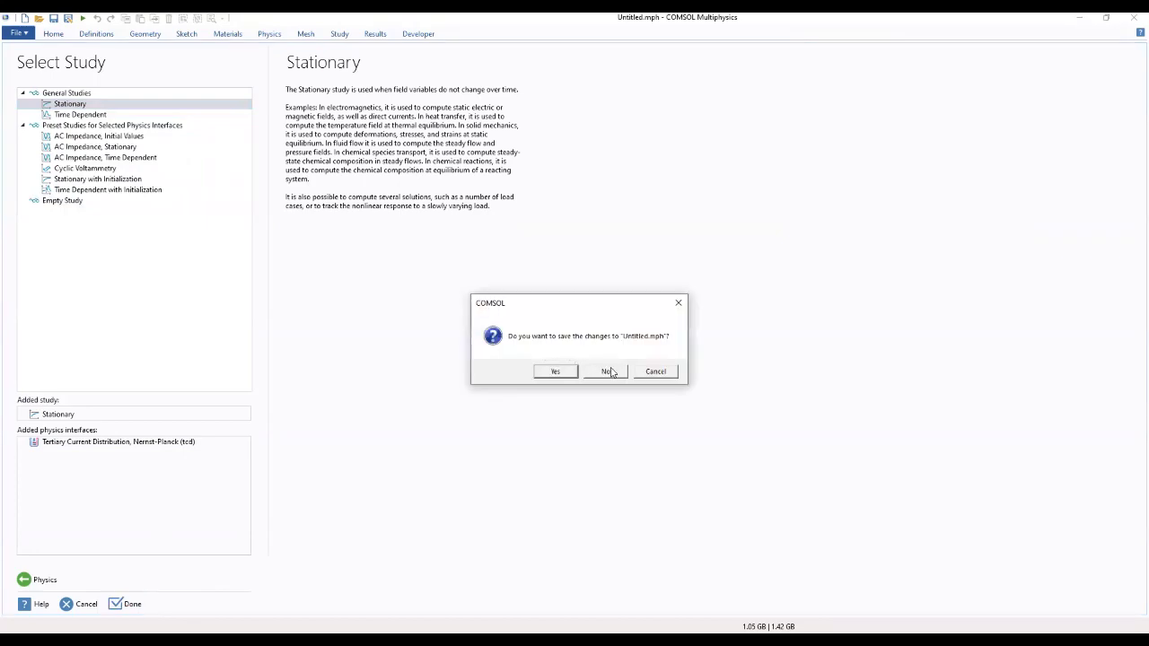
{"action": "left_click", "coordinate": [605, 372]}
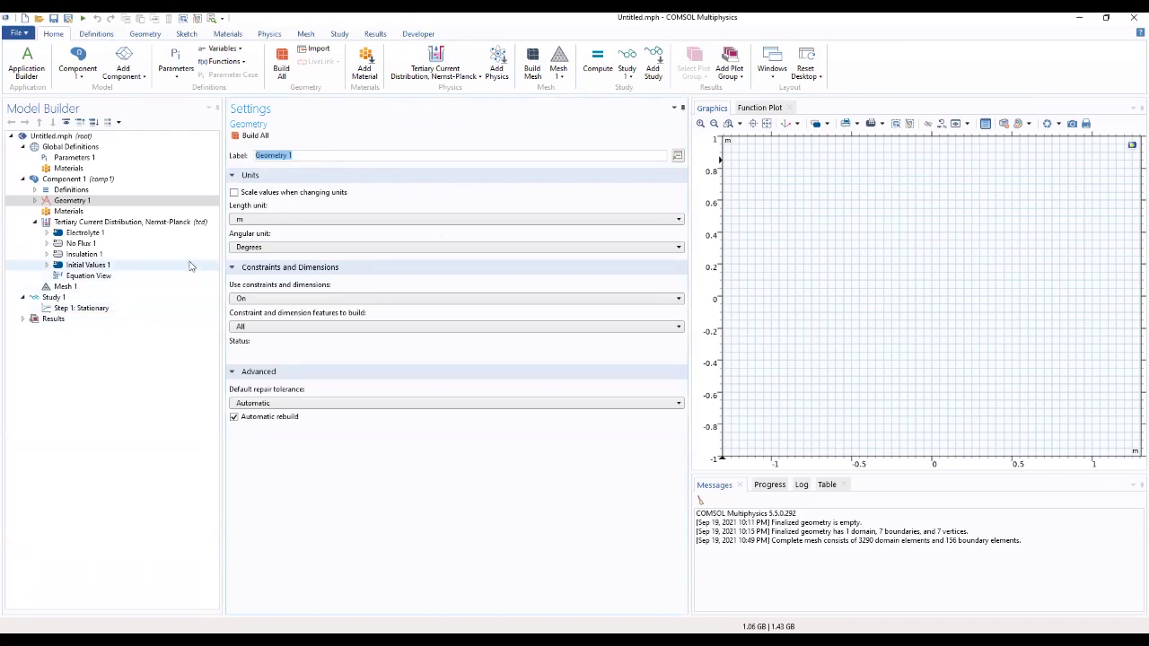
Load the global parameters from cathodic_protection_in_concrete_parameters.txt and expand the parameter table
{"action": "left_click", "coordinate": [69, 160]}
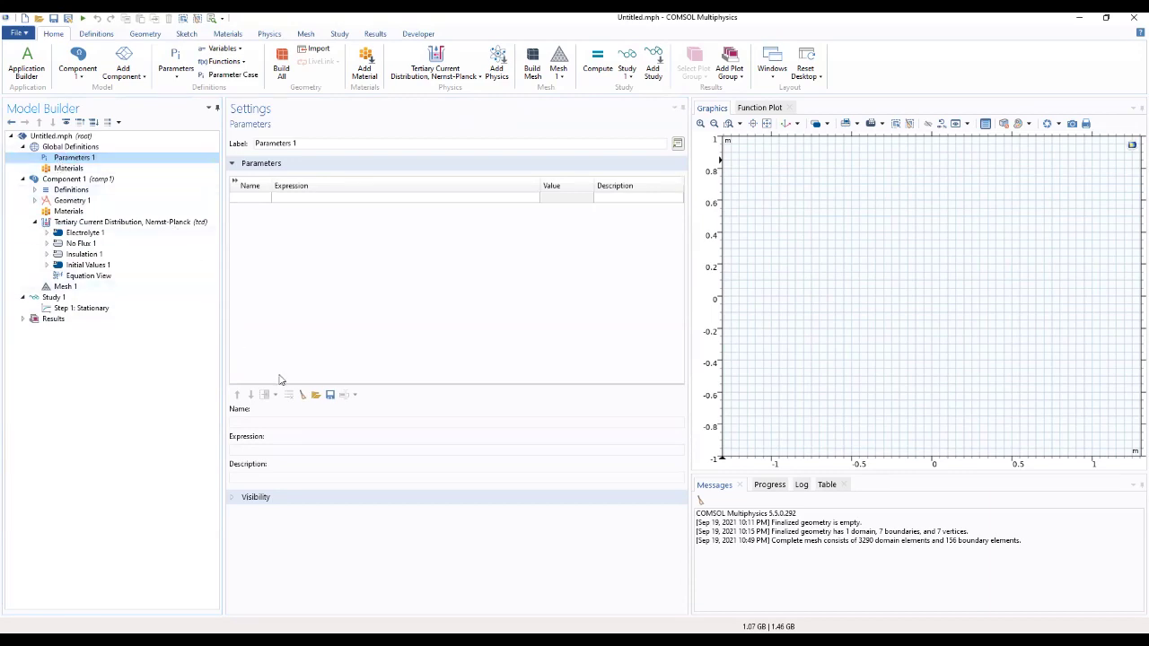
{"action": "left_click", "coordinate": [316, 397]}
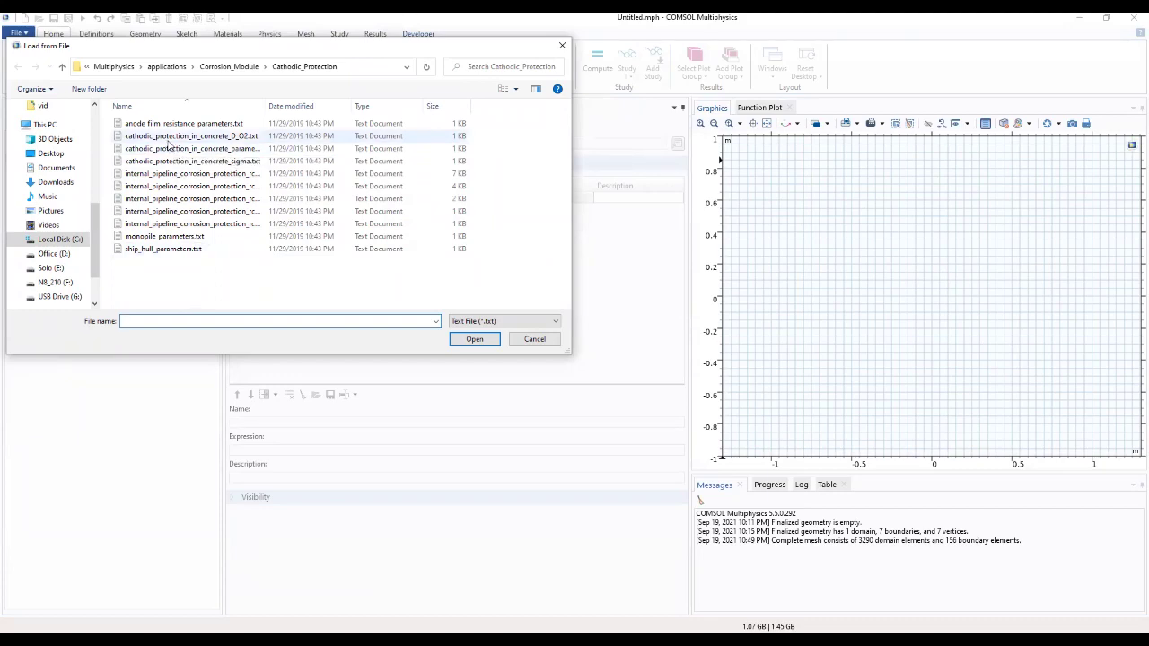
{"action": "left_click", "coordinate": [216, 149]}
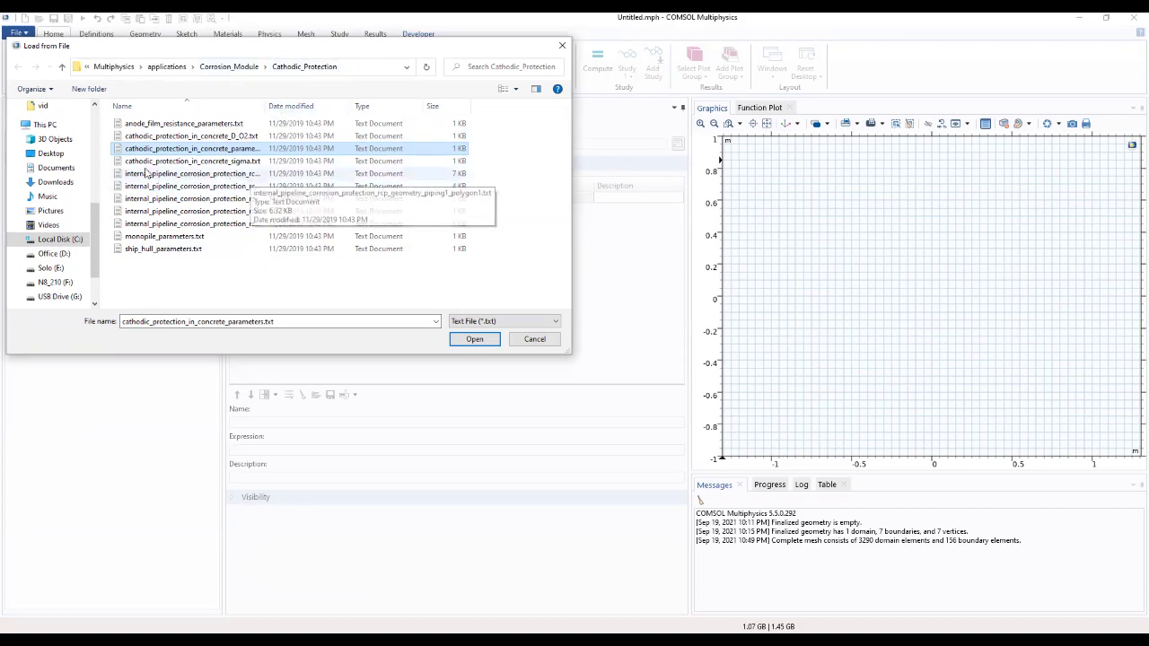
{"action": "left_click", "coordinate": [474, 339]}
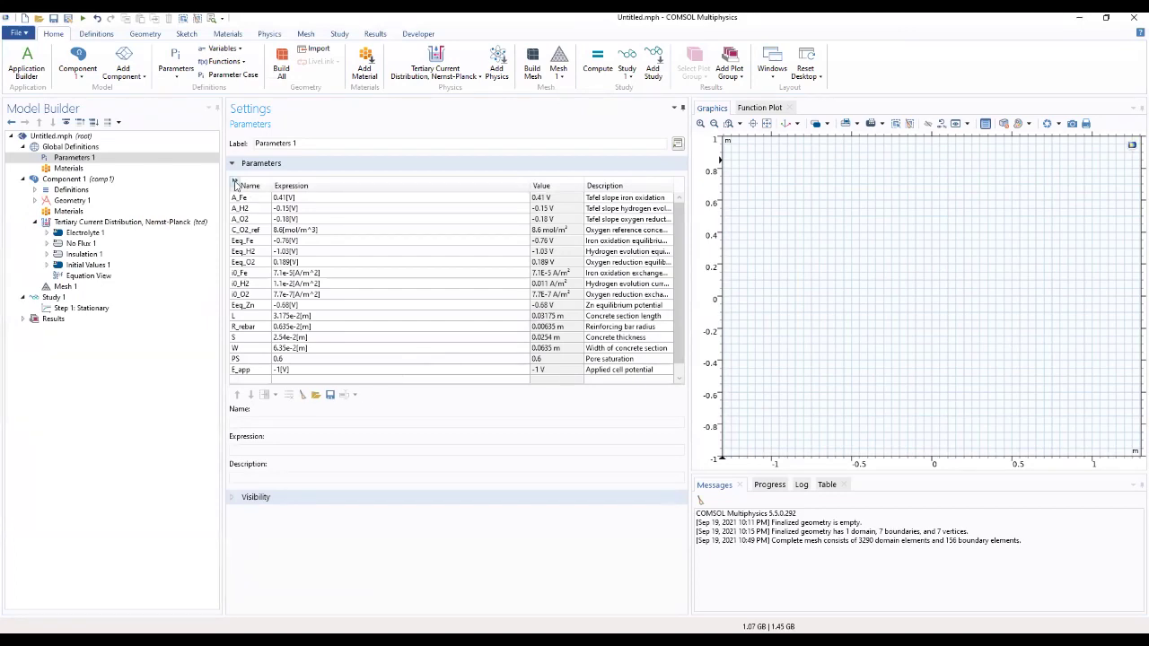
{"action": "left_click", "coordinate": [234, 182]}
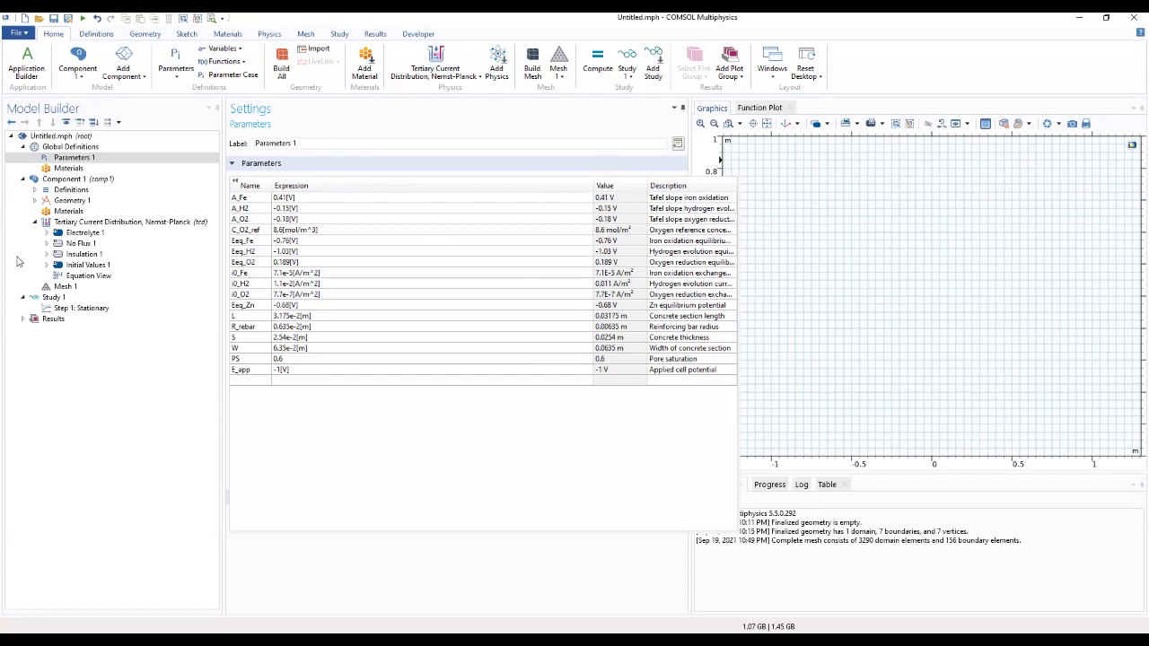
Add an interpolation function to the component definitions and load its data from cathodic_protection_in_concrete_sigma.txt
{"action": "left_click", "coordinate": [79, 190]}
{"action": "right_click", "coordinate": [79, 190]}
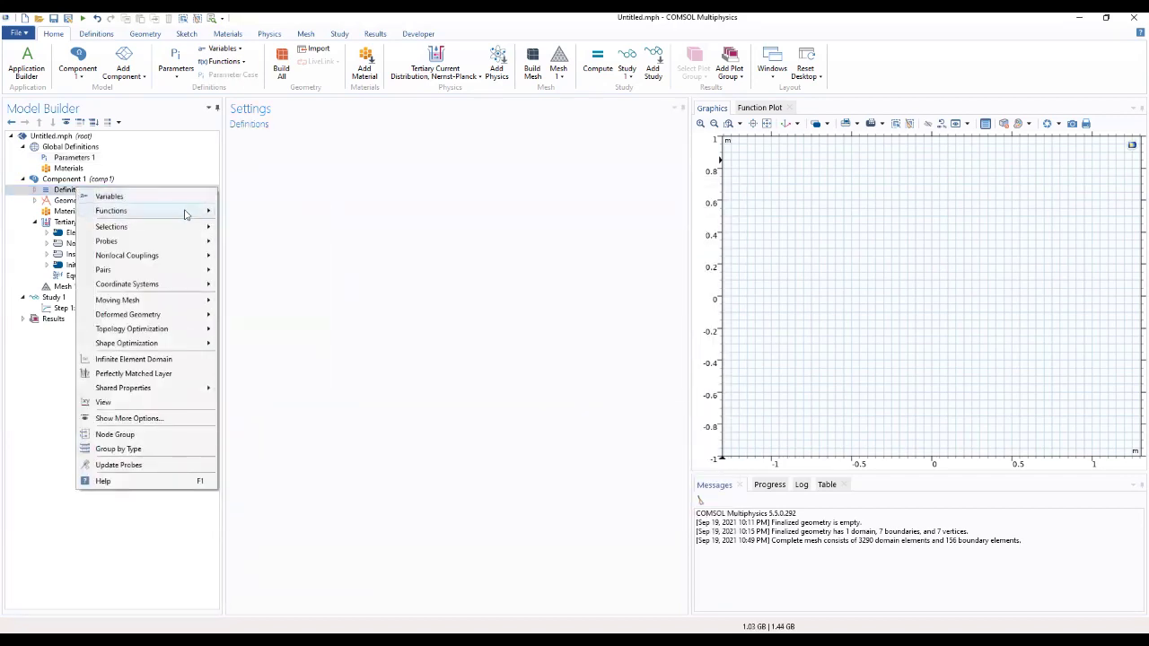
{"action": "mouse_move", "coordinate": [184, 212]}
{"action": "left_click", "coordinate": [252, 227]}
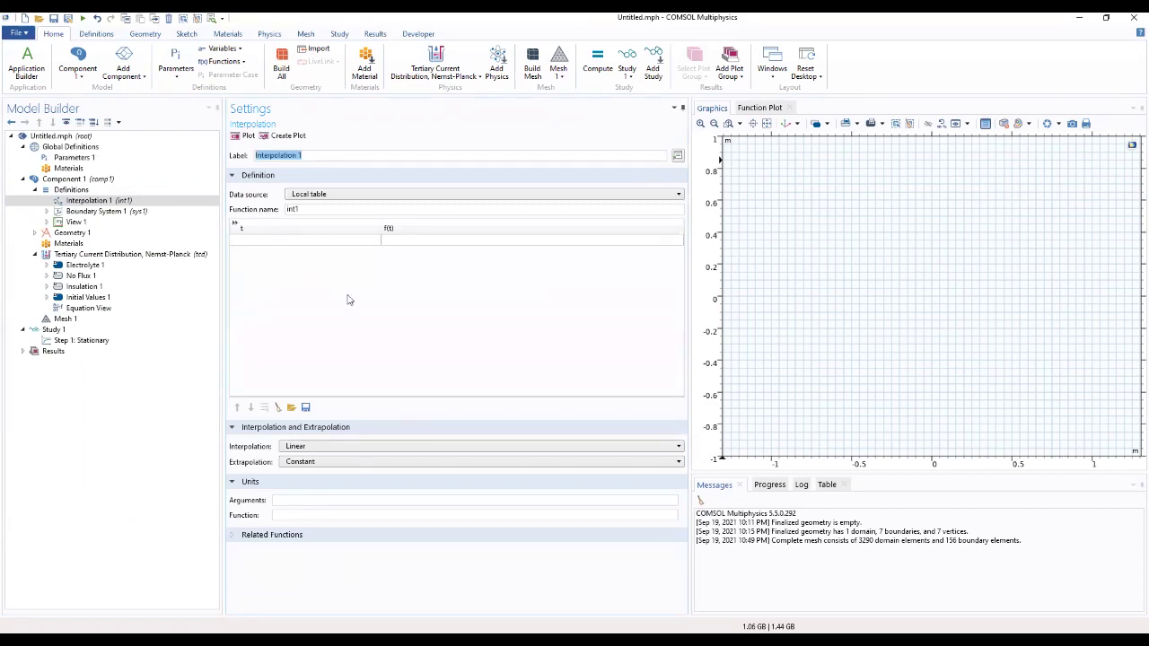
{"action": "left_click", "coordinate": [292, 408]}
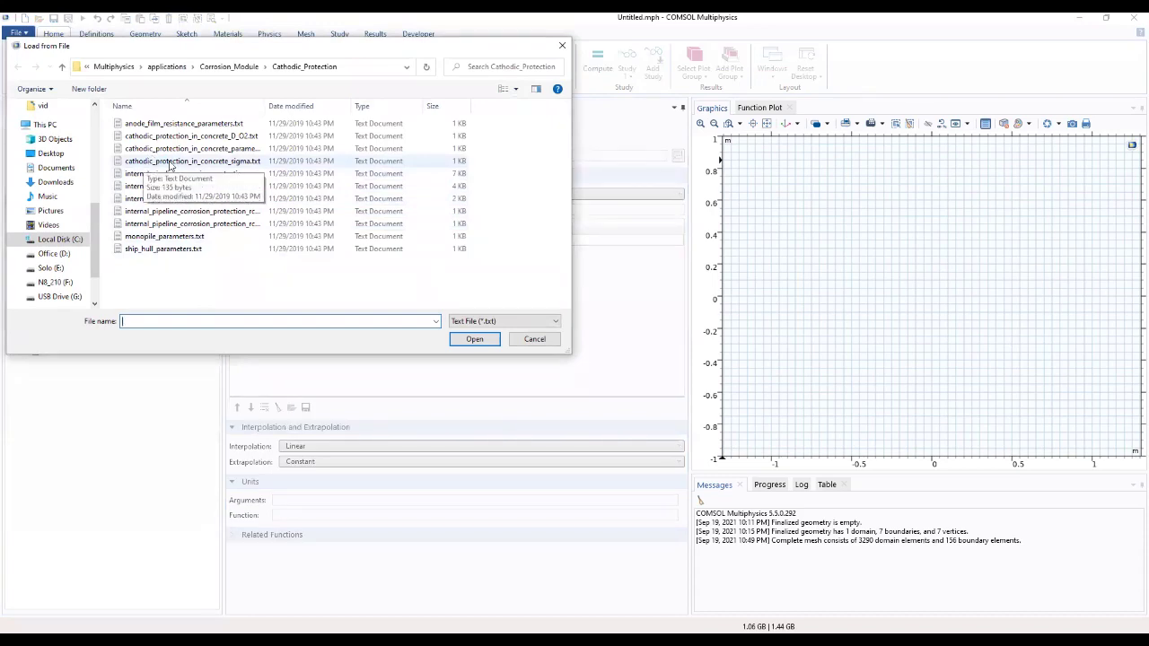
{"action": "left_click", "coordinate": [238, 164]}
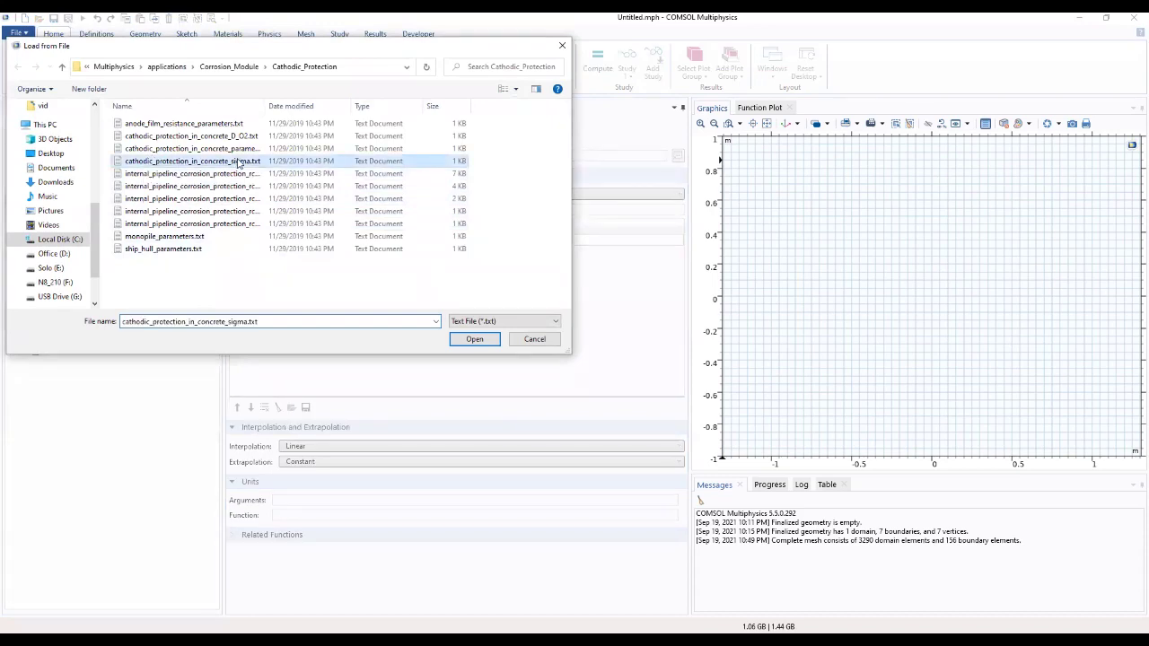
{"action": "left_click", "coordinate": [482, 345]}
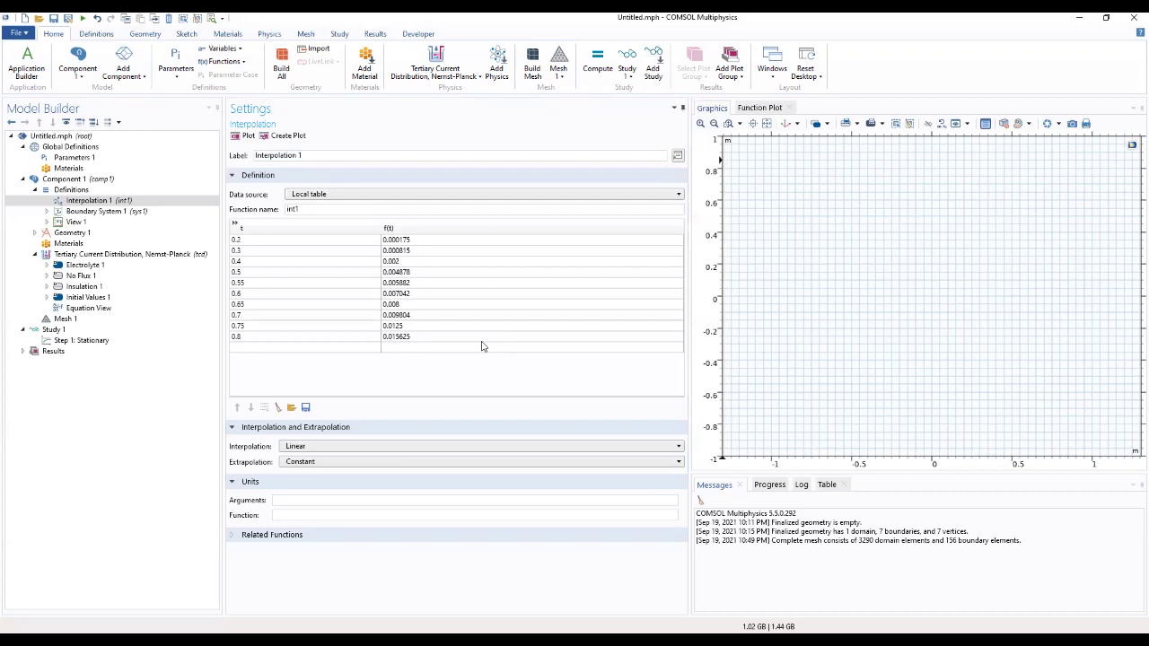
Name the interpolation function sigma, set its function unit to S/m, and plot it
{"action": "double_click", "coordinate": [327, 207]}
{"action": "type", "text": "sigma"}
{"action": "left_click", "coordinate": [277, 514]}
{"action": "left_click", "coordinate": [235, 135]}
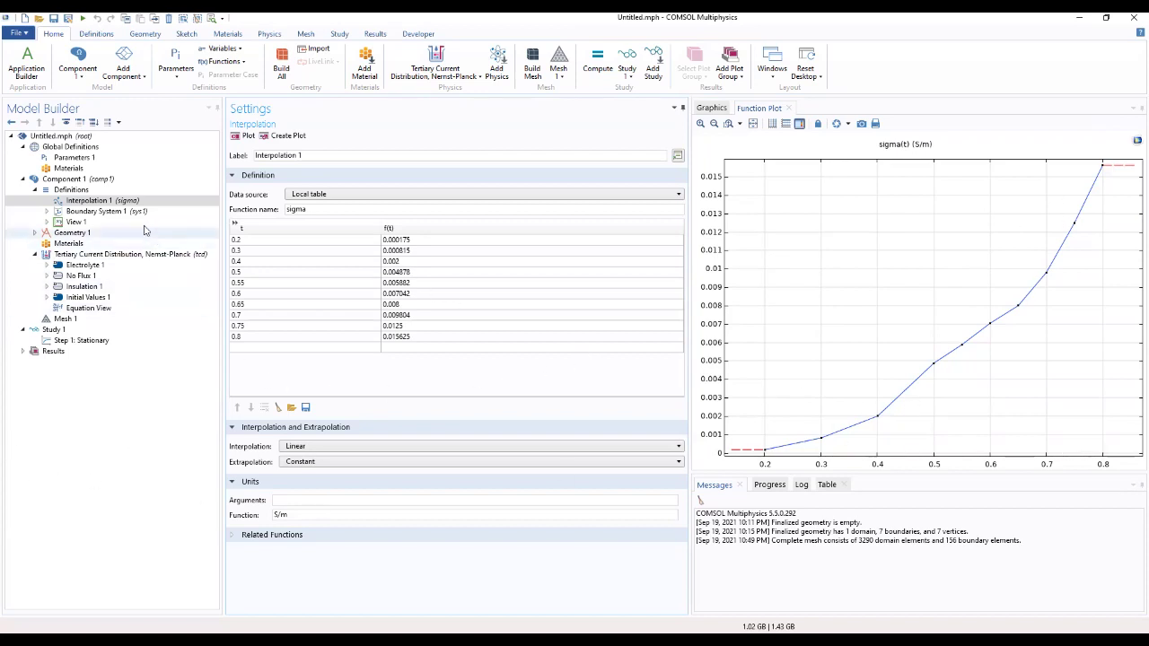
Add a second interpolation function to the component definitions and load its data from cathodic_protection_in_concrete_D_O2.txt
{"action": "left_click", "coordinate": [90, 189]}
{"action": "right_click", "coordinate": [90, 190]}
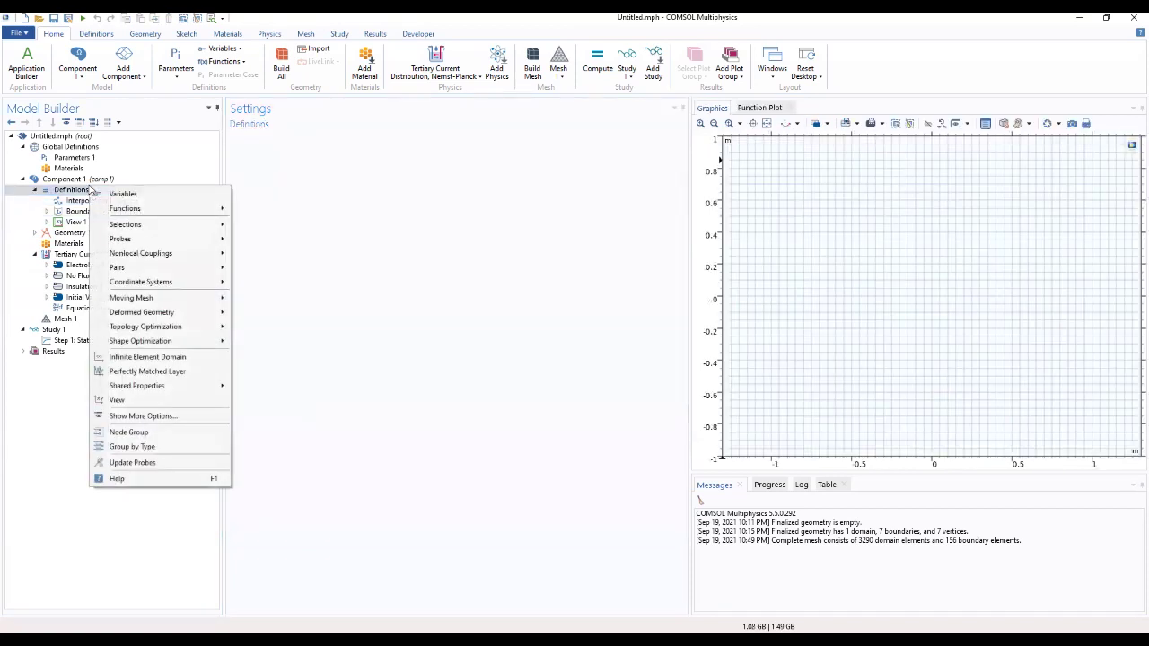
{"action": "mouse_move", "coordinate": [108, 223]}
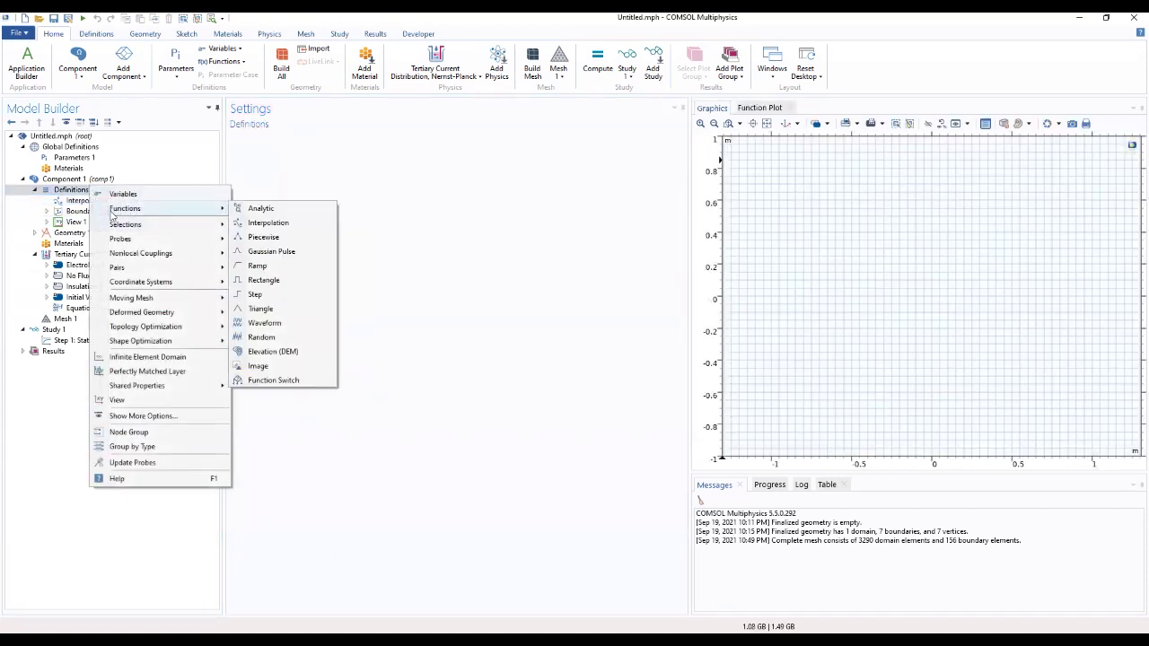
{"action": "mouse_move", "coordinate": [210, 208]}
{"action": "left_click", "coordinate": [259, 226]}
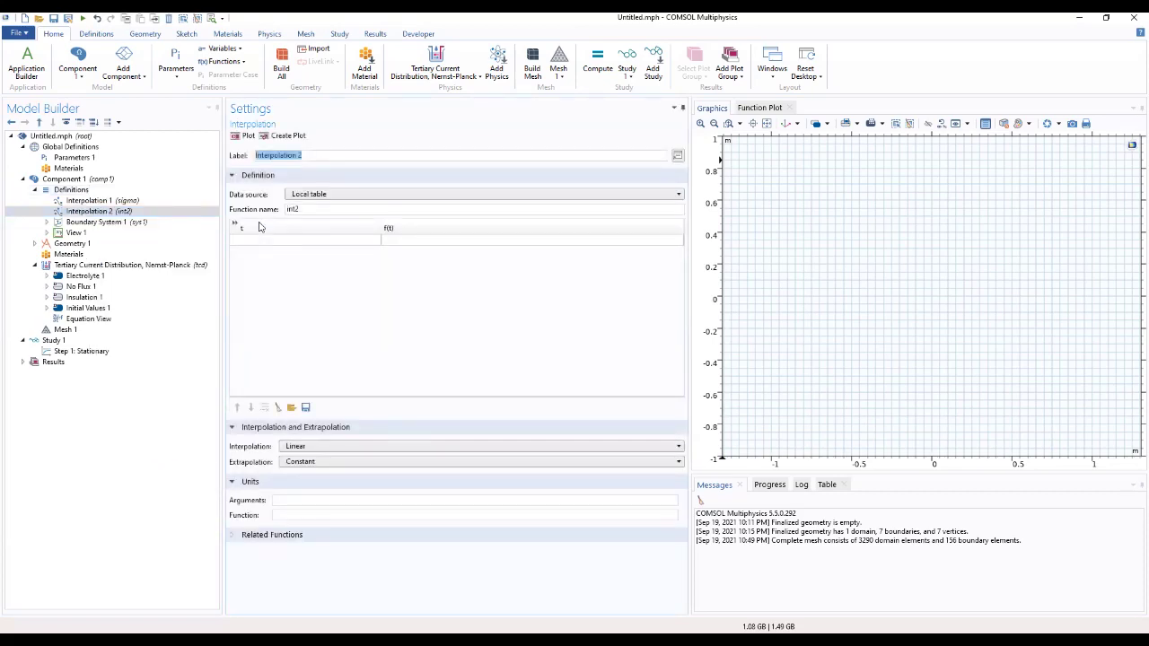
{"action": "left_click", "coordinate": [291, 410]}
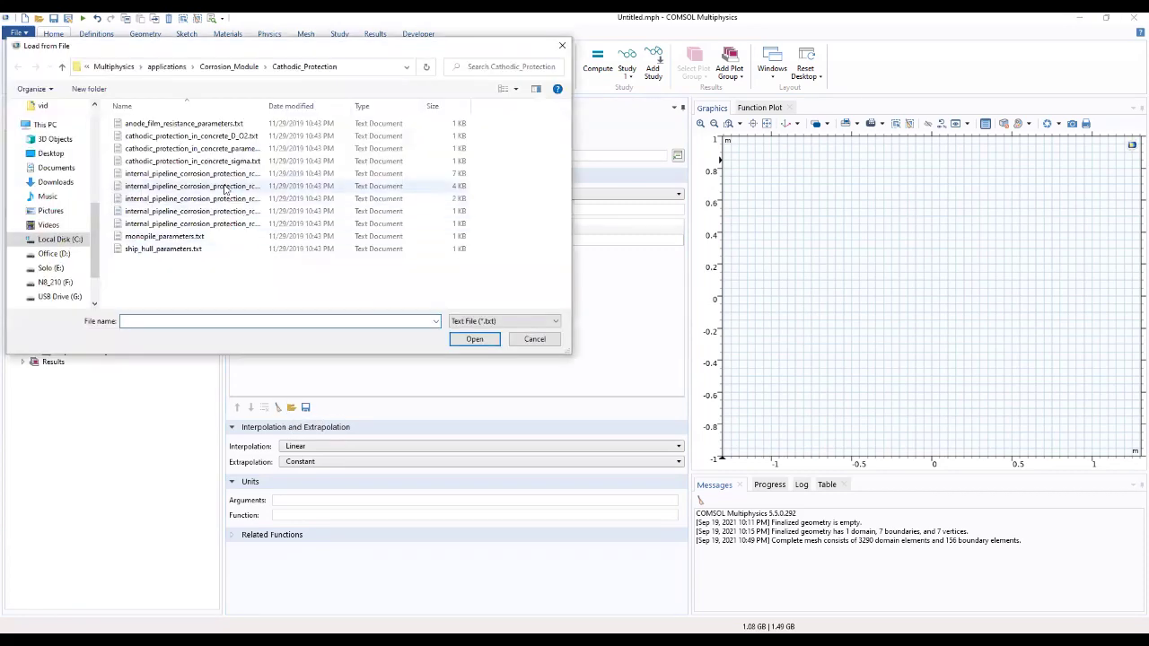
{"action": "left_click", "coordinate": [228, 140]}
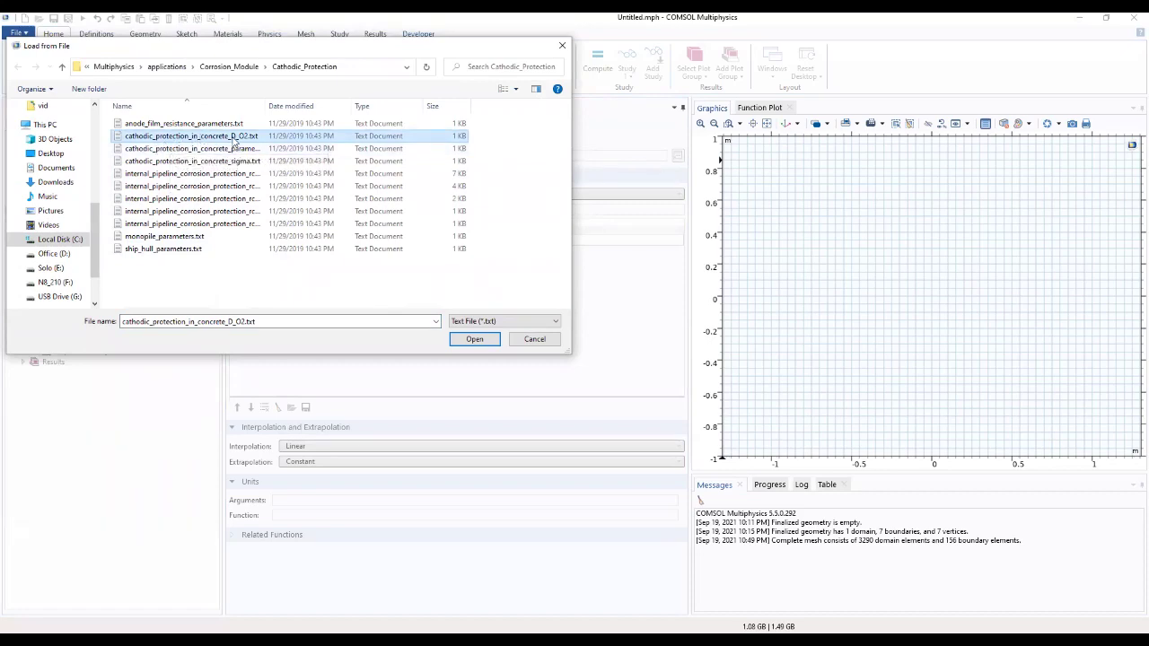
{"action": "left_click", "coordinate": [472, 339]}
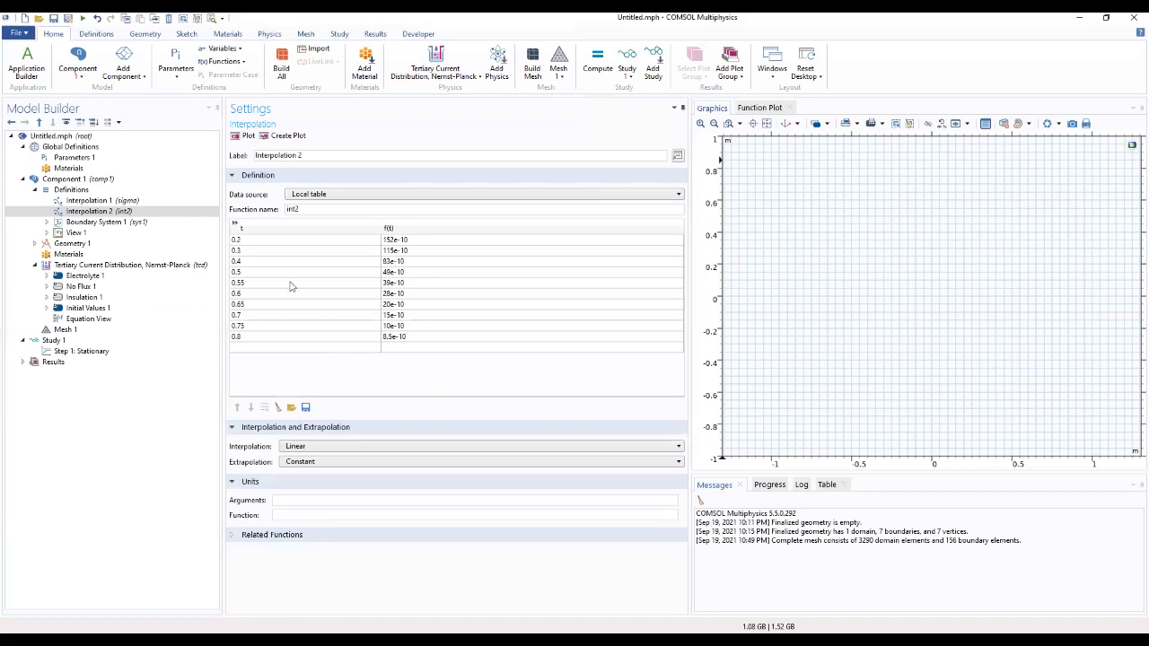
Name the second interpolation function D_O2, set its function unit to m^2/s, and plot it
{"action": "double_click", "coordinate": [292, 209]}
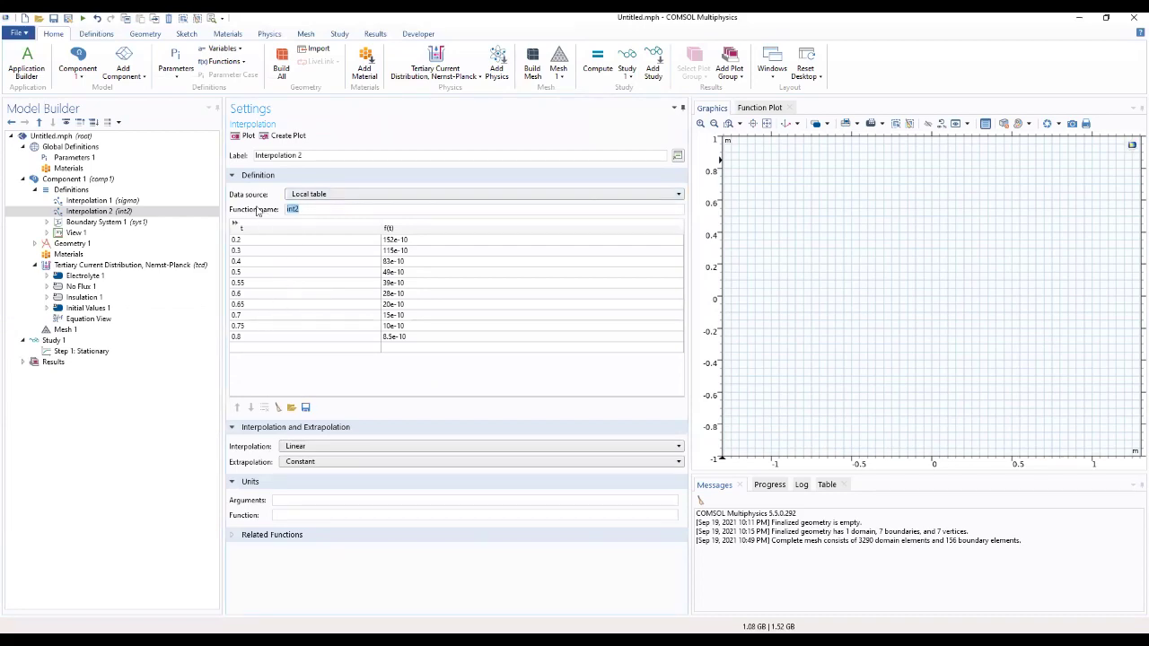
{"action": "type", "text": "D_O2"}
{"action": "left_click", "coordinate": [297, 515]}
{"action": "left_click", "coordinate": [243, 137]}
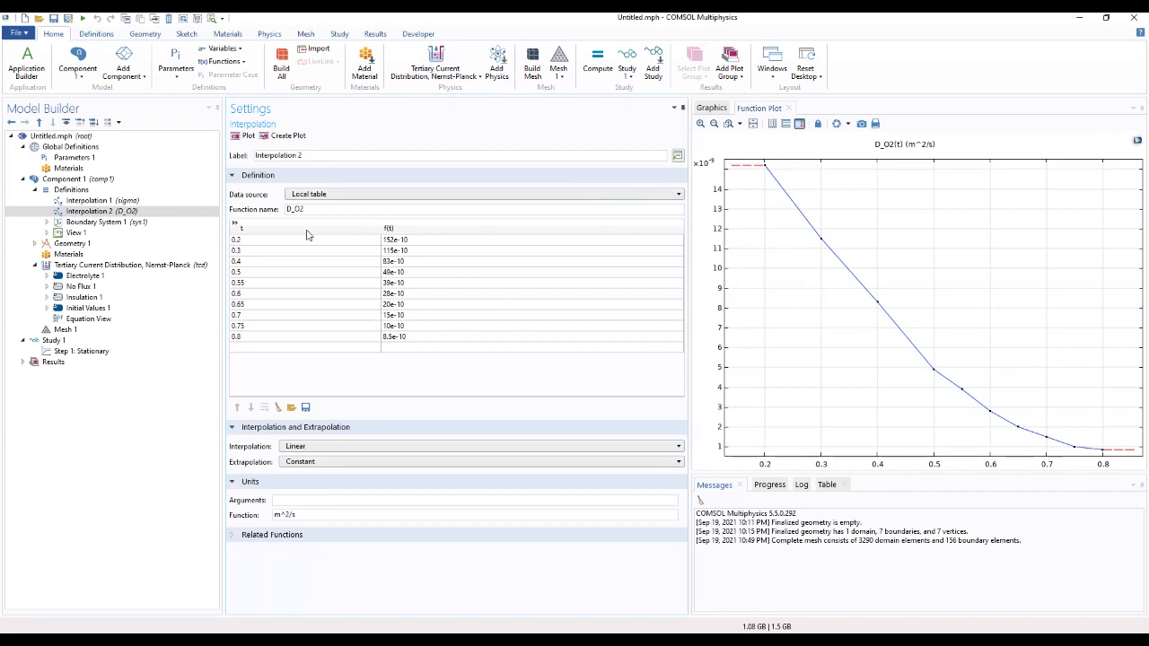
Add a rectangle to the geometry with width W and height L, and build it
{"action": "left_click", "coordinate": [69, 244]}
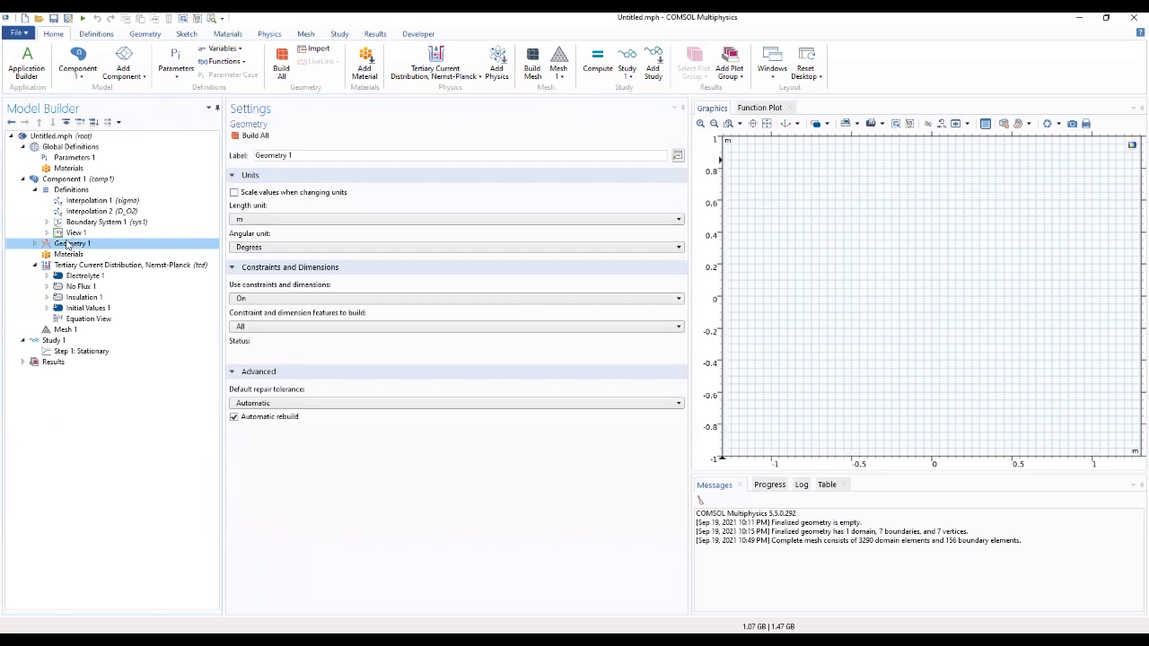
{"action": "right_click", "coordinate": [59, 246]}
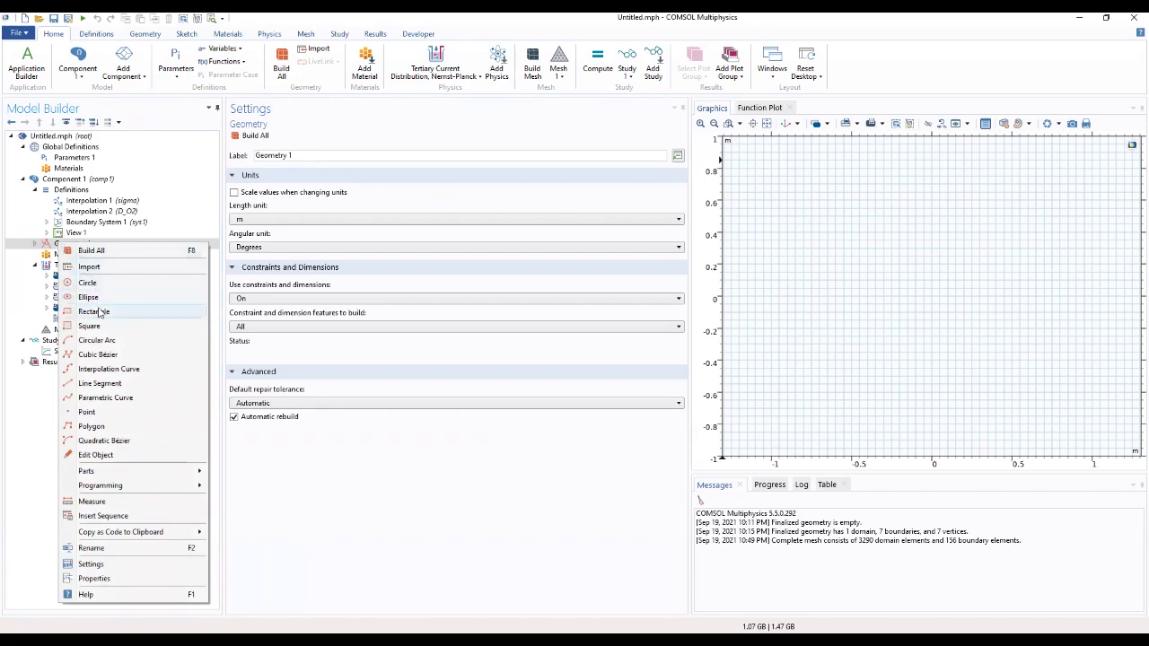
{"action": "left_click", "coordinate": [97, 313]}
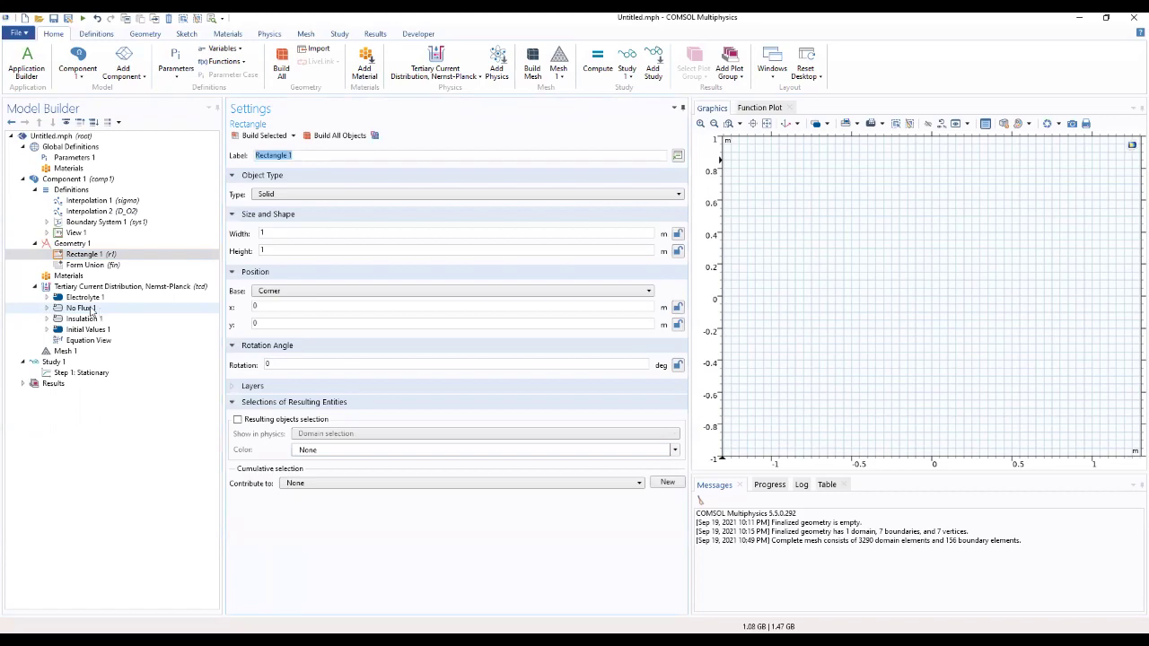
{"action": "left_click", "coordinate": [71, 159]}
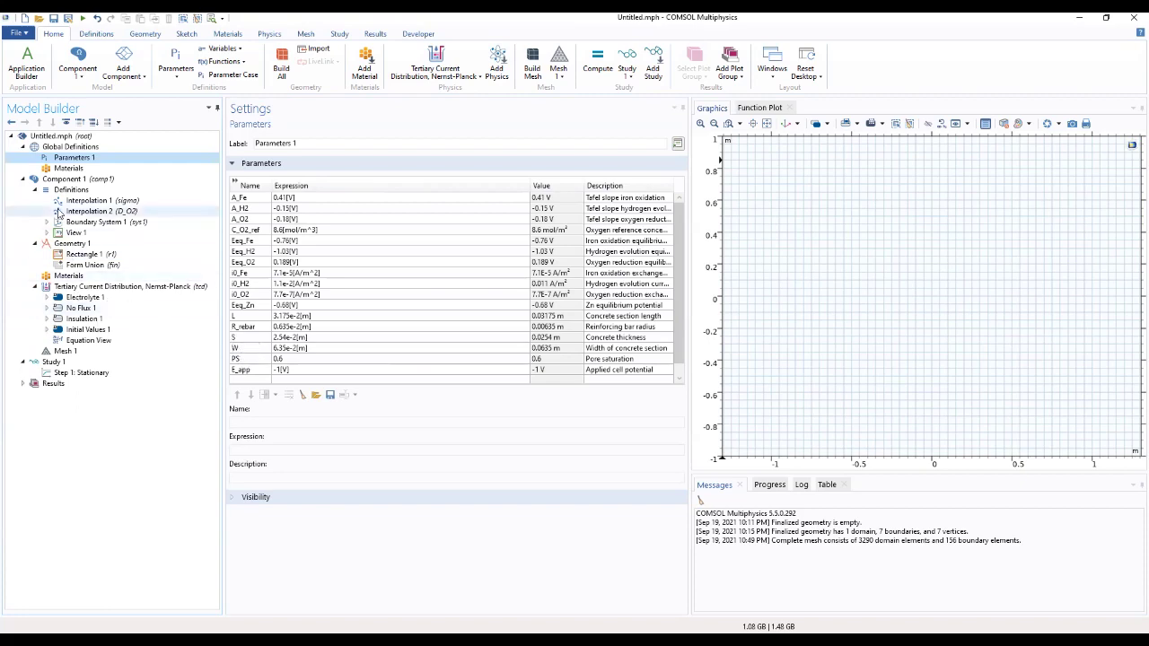
{"action": "left_click", "coordinate": [80, 254]}
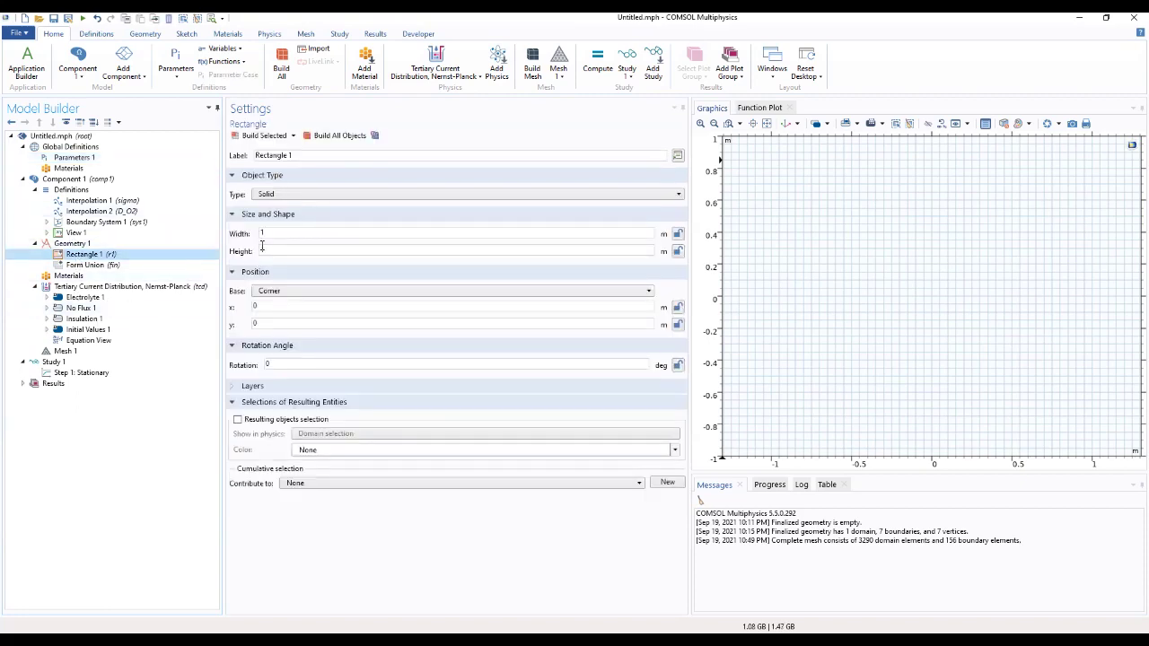
{"action": "double_click", "coordinate": [281, 232]}
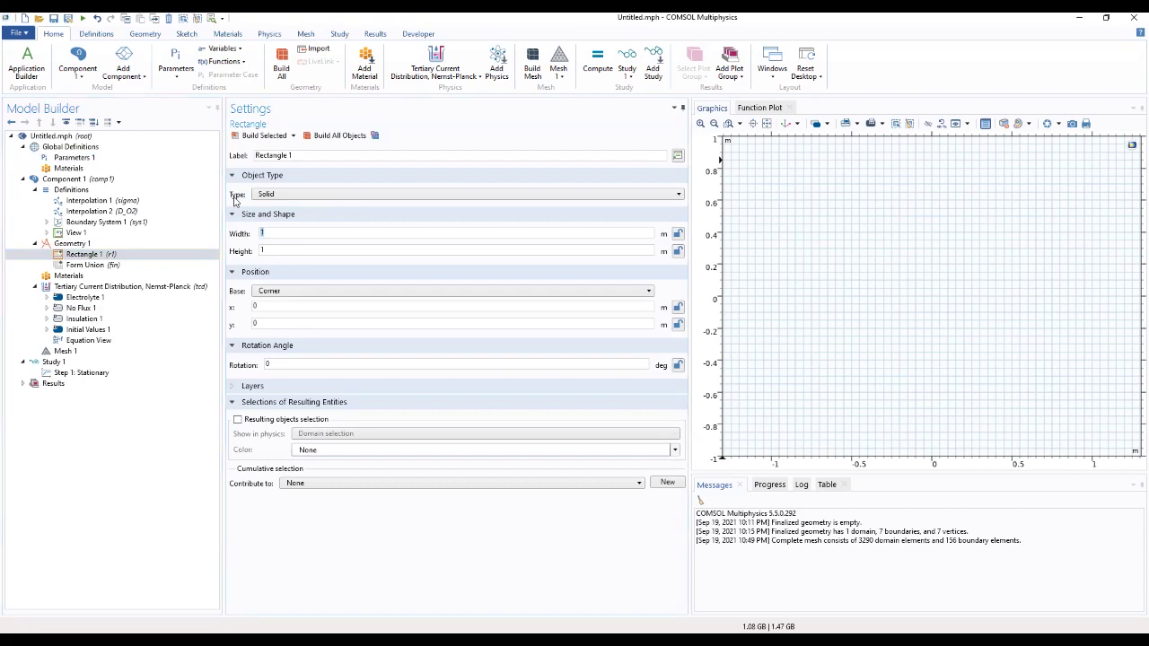
{"action": "type", "text": "W"}
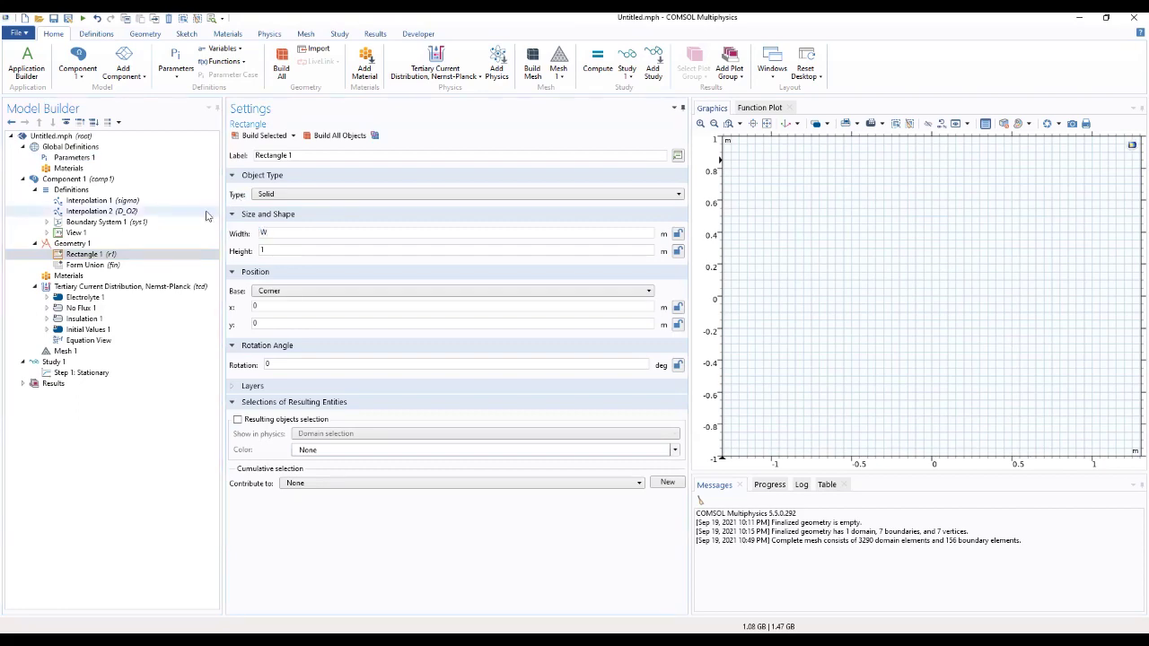
{"action": "double_click", "coordinate": [282, 251]}
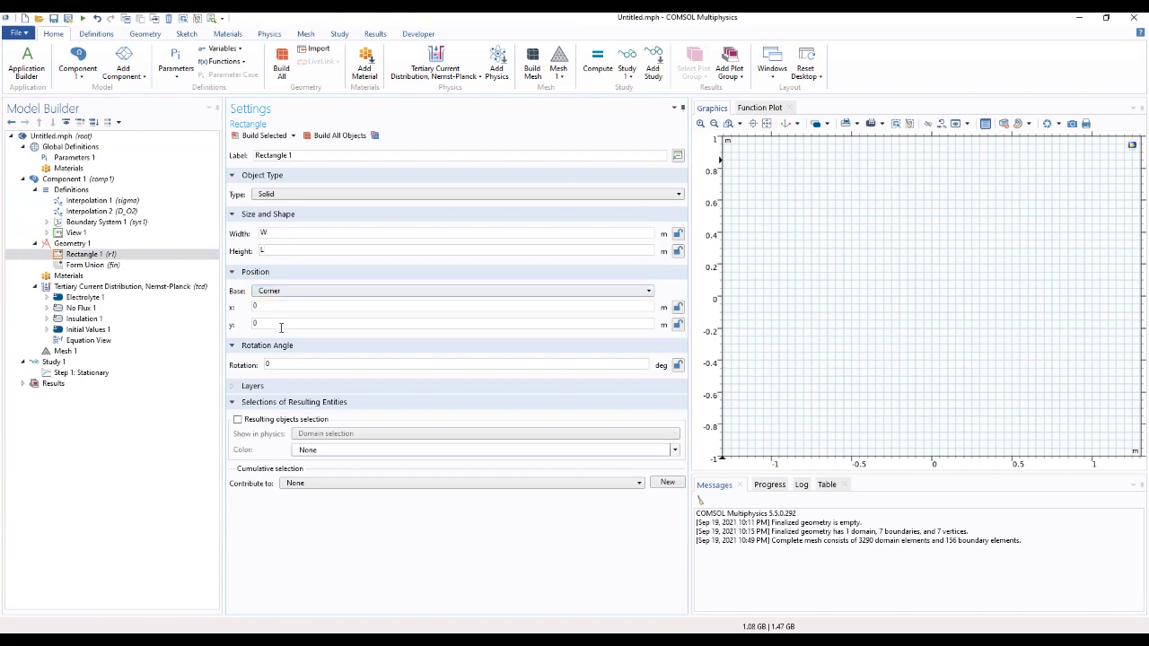
{"action": "left_click", "coordinate": [290, 389]}
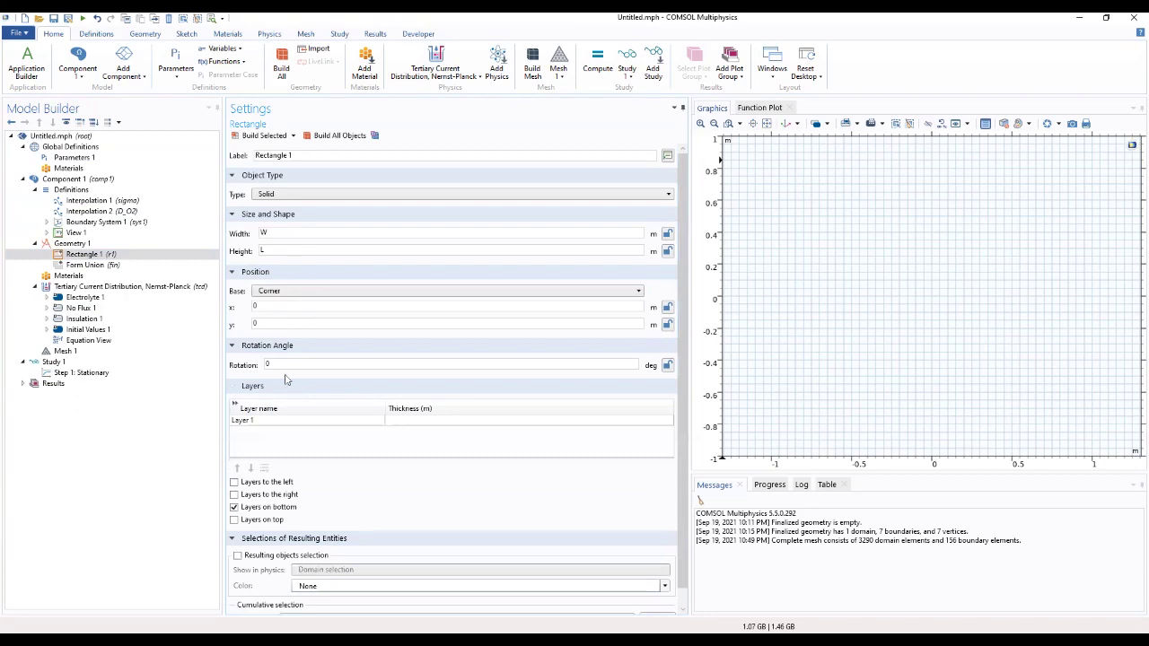
{"action": "left_click", "coordinate": [250, 142]}
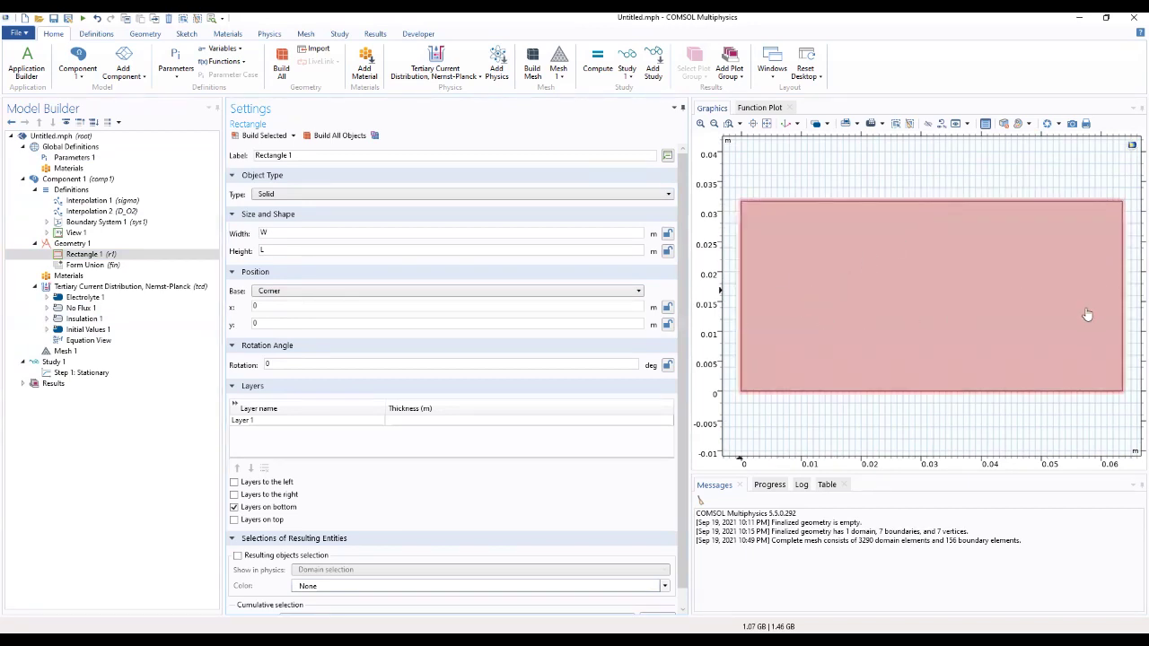
Add a circle of radius R_rebar centred at x = S+R_rebar and y = L, and build it
{"action": "left_click", "coordinate": [70, 256]}
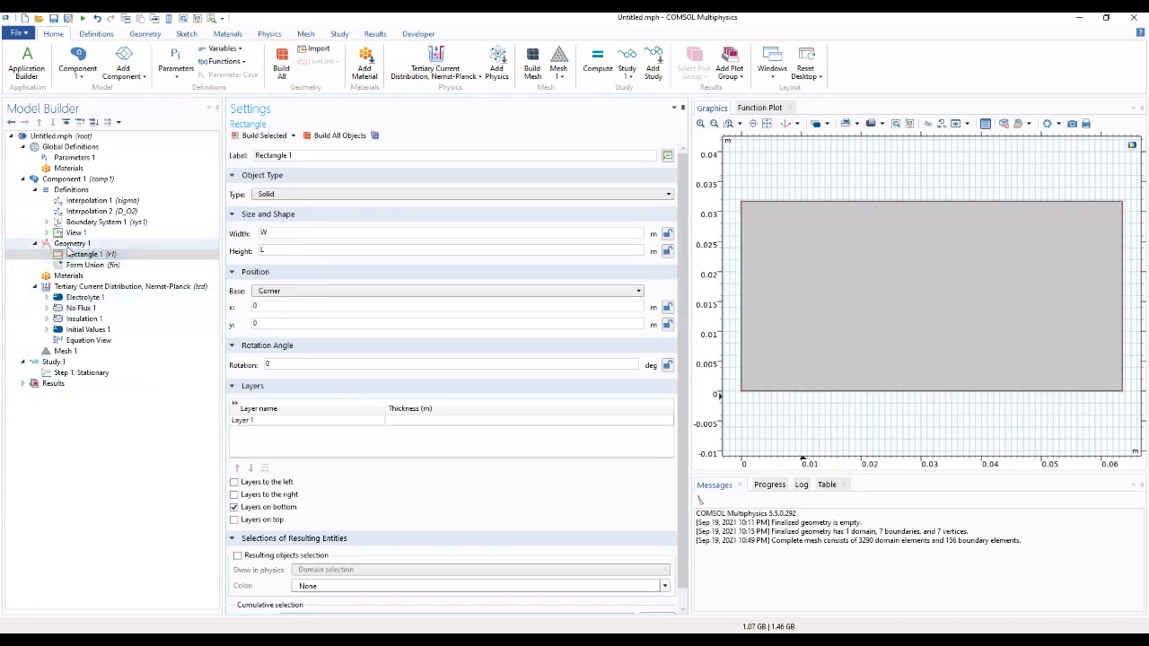
{"action": "left_click", "coordinate": [71, 243]}
{"action": "right_click", "coordinate": [71, 244]}
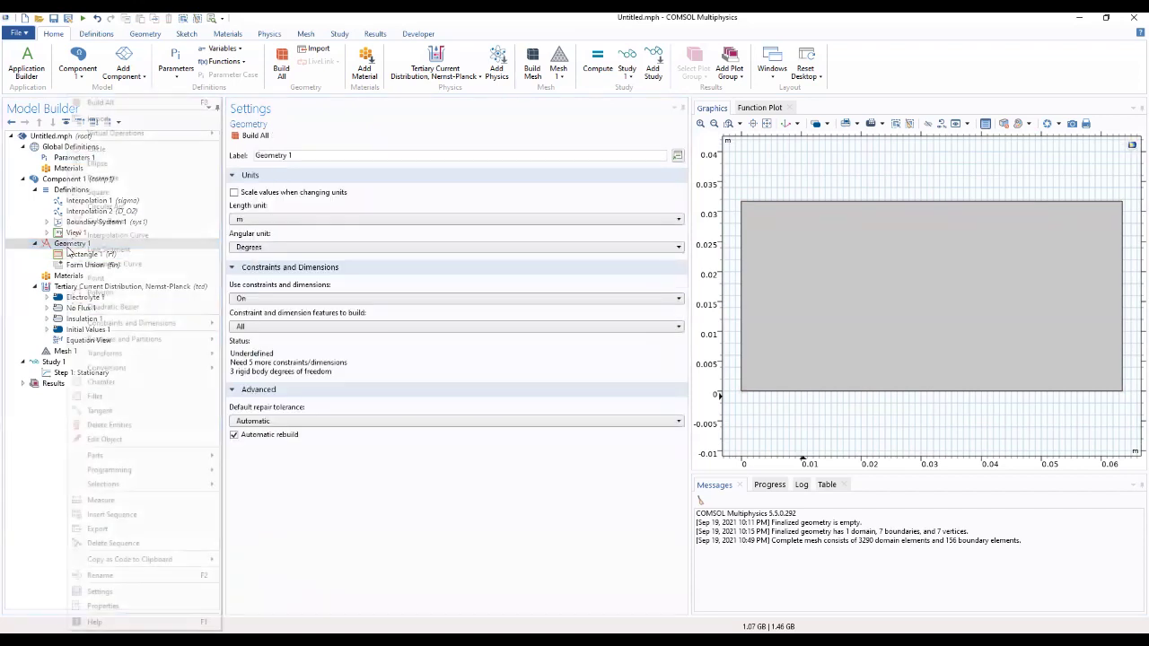
{"action": "left_click", "coordinate": [99, 150]}
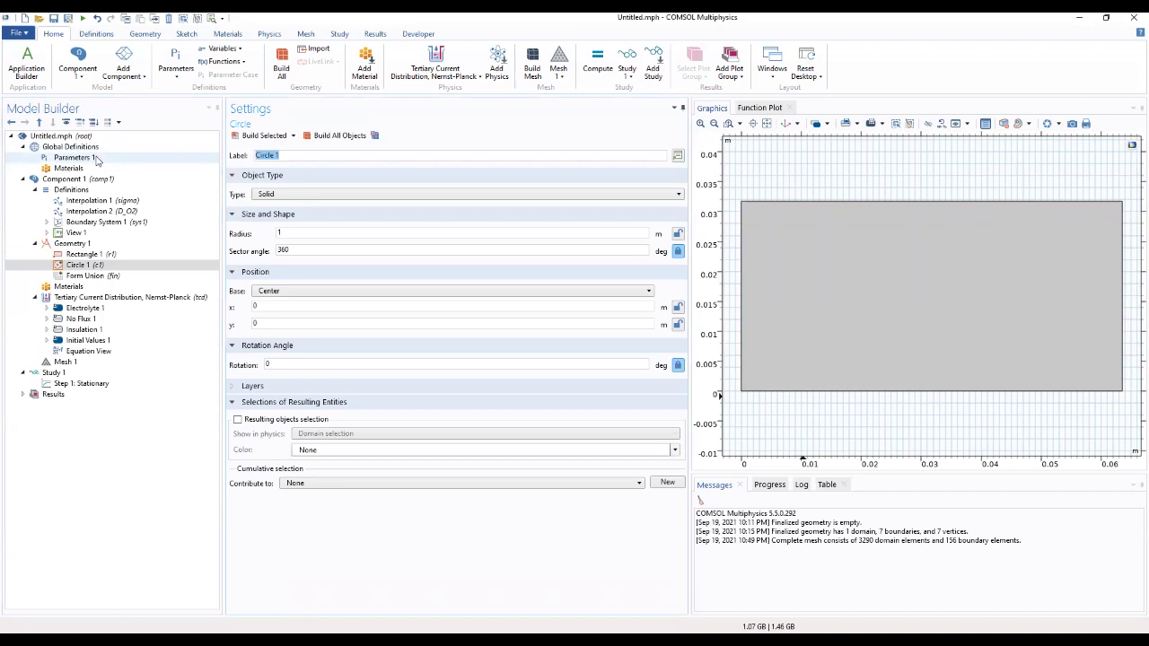
{"action": "left_click", "coordinate": [292, 232]}
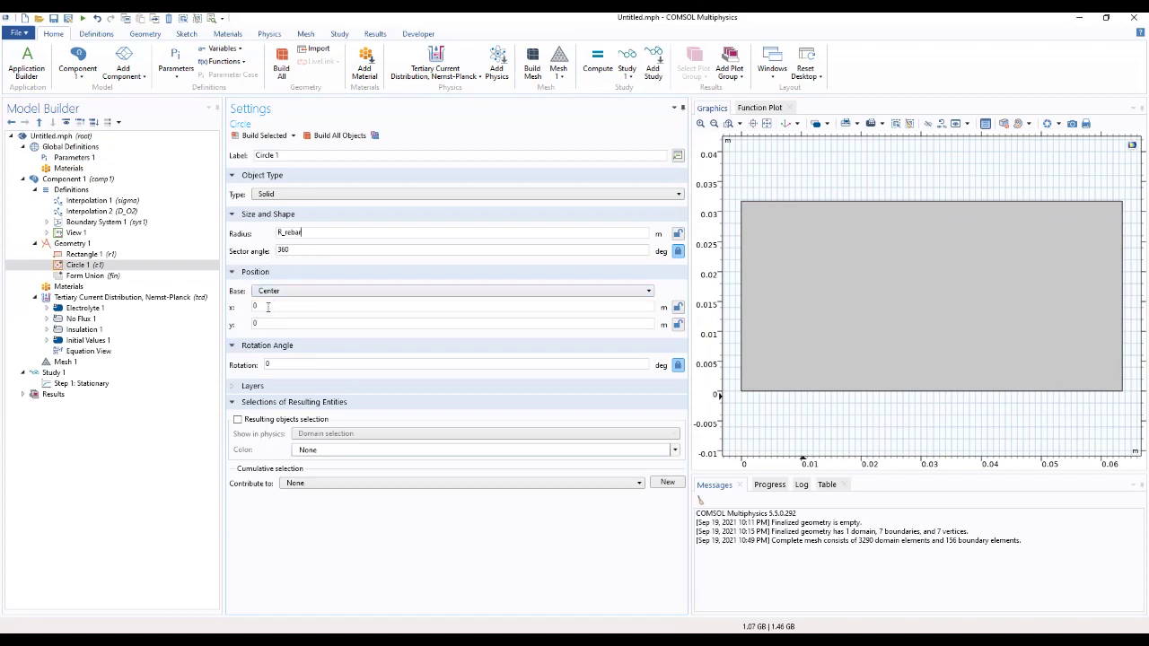
{"action": "type", "text": "S+R_rebar"}
{"action": "left_click", "coordinate": [260, 135]}
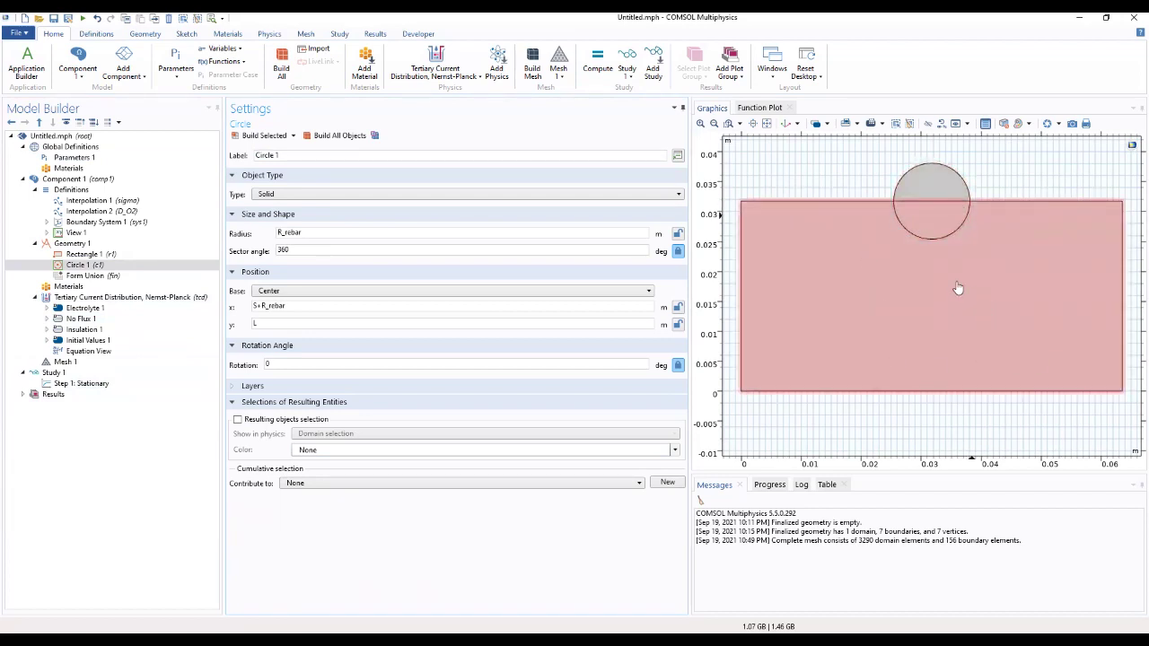
Subtract the circle from the rectangle with a Difference operation and build the geometry
{"action": "left_click", "coordinate": [74, 244]}
{"action": "right_click", "coordinate": [73, 244]}
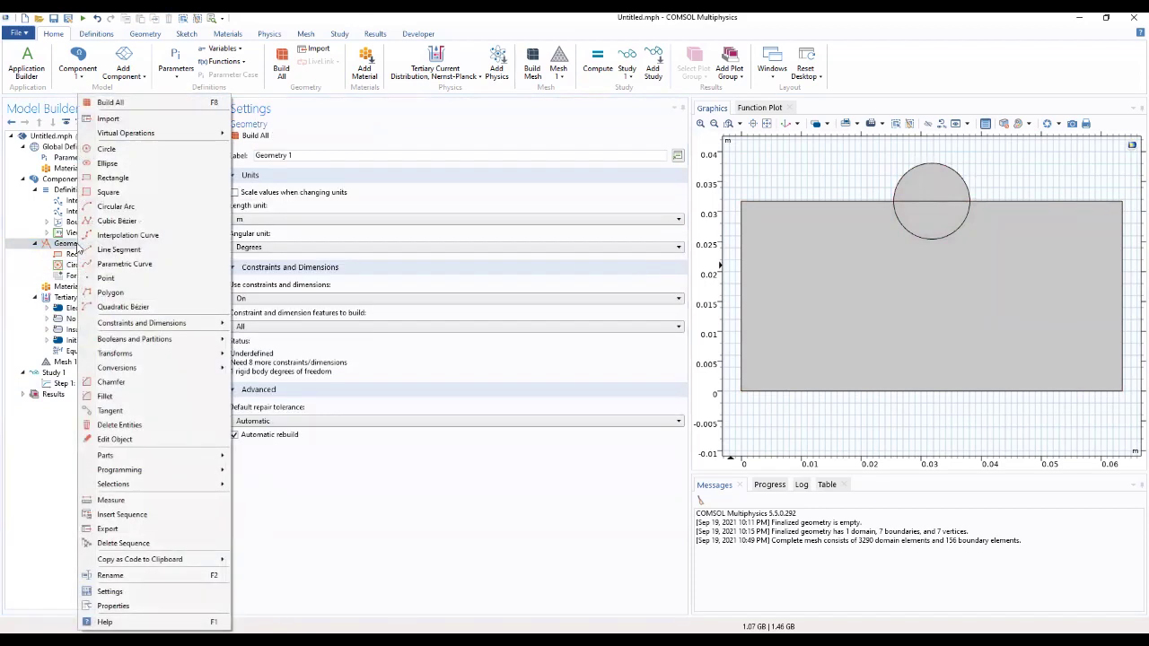
{"action": "mouse_move", "coordinate": [109, 341]}
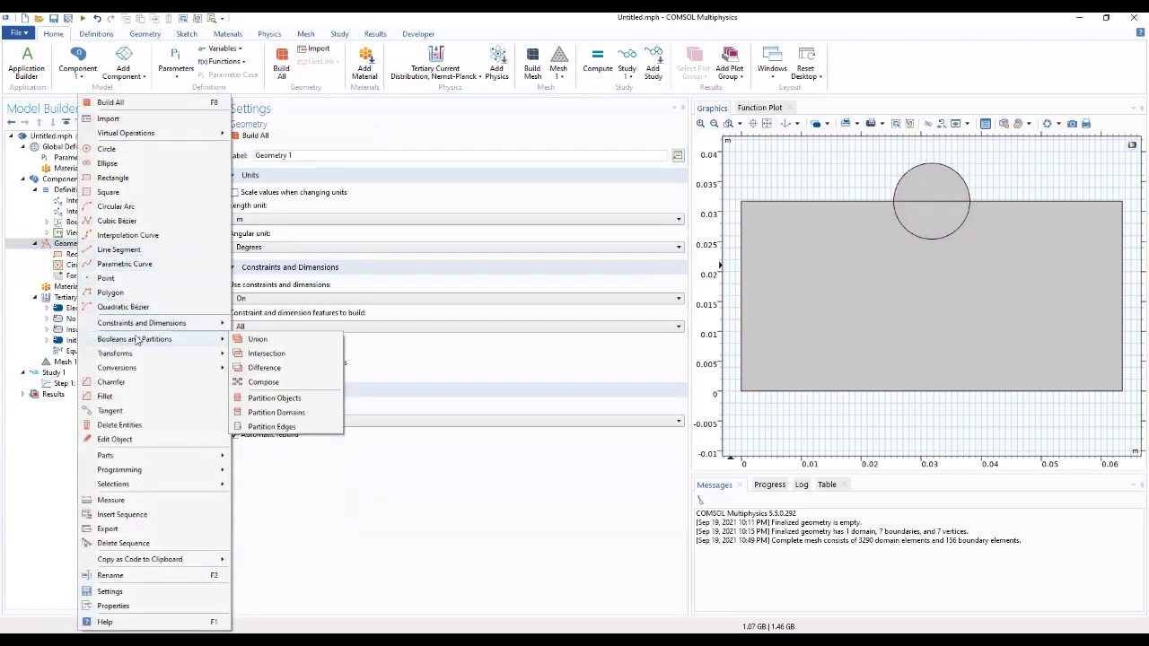
{"action": "left_click", "coordinate": [265, 368]}
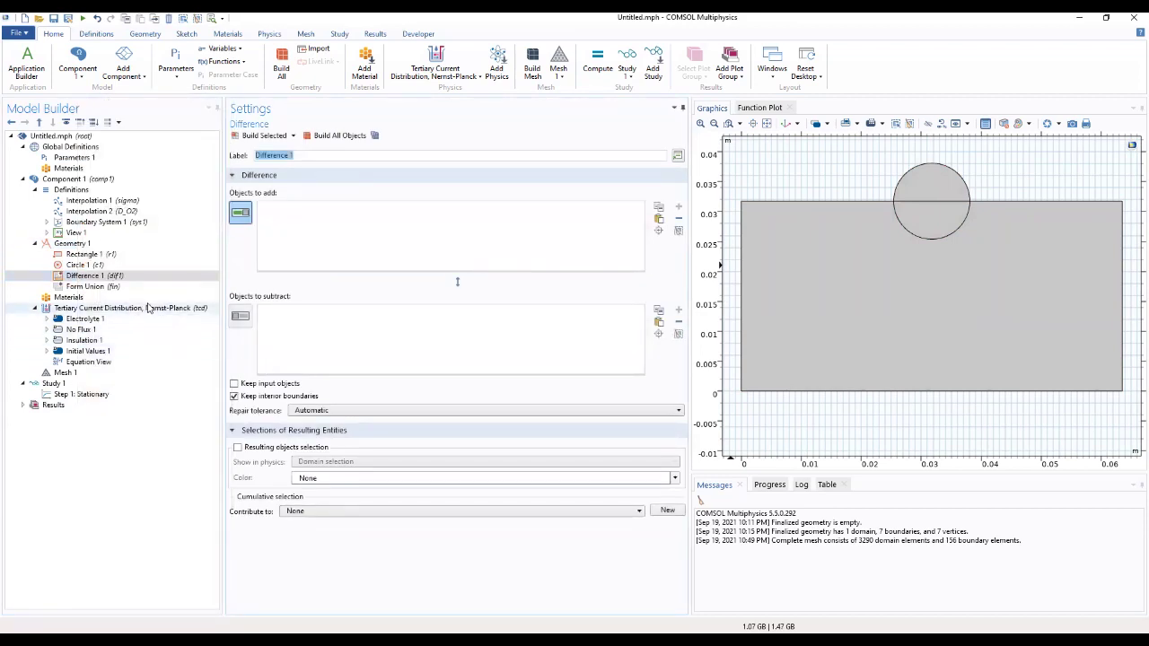
{"action": "left_click", "coordinate": [852, 270]}
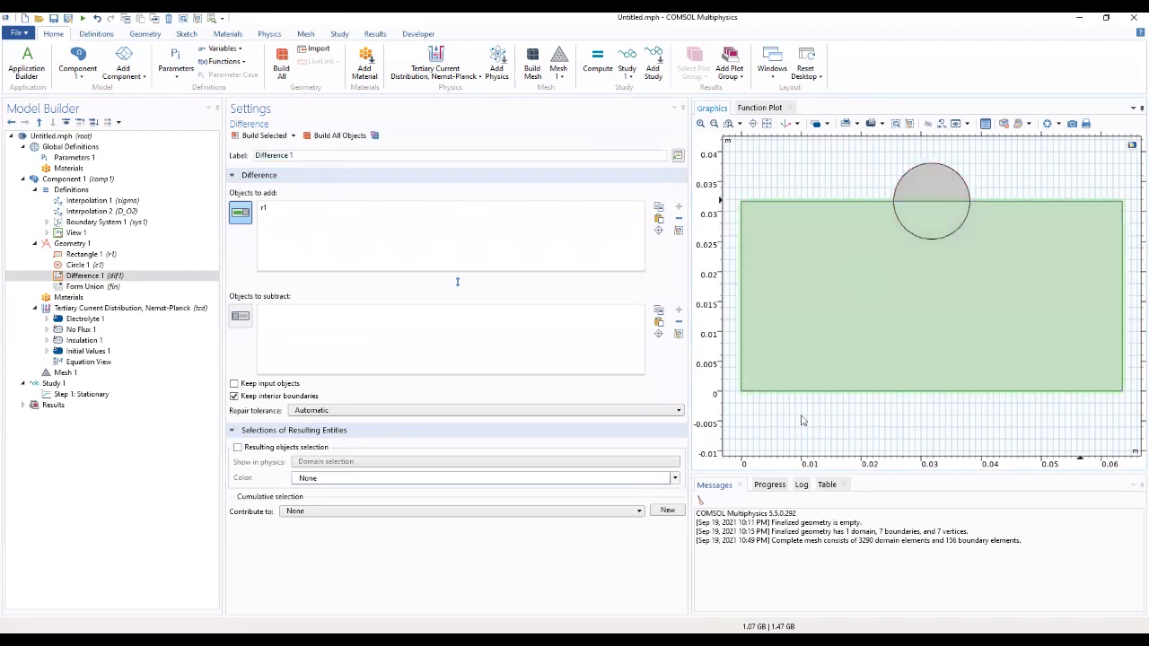
{"action": "left_click", "coordinate": [240, 316]}
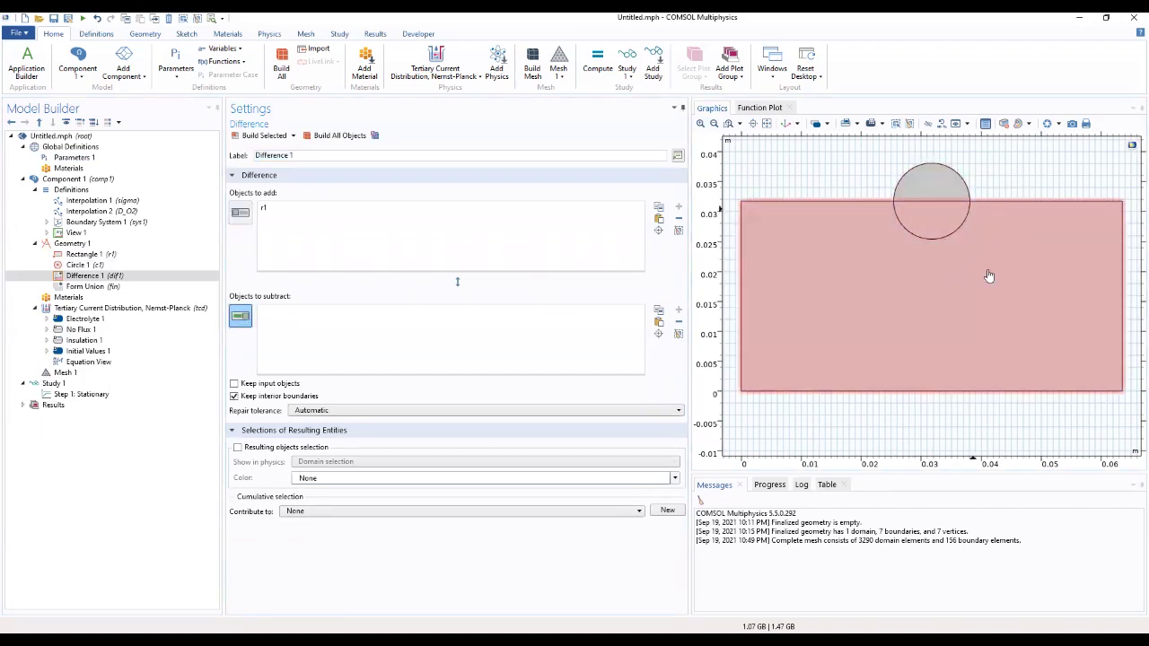
{"action": "left_click", "coordinate": [937, 199]}
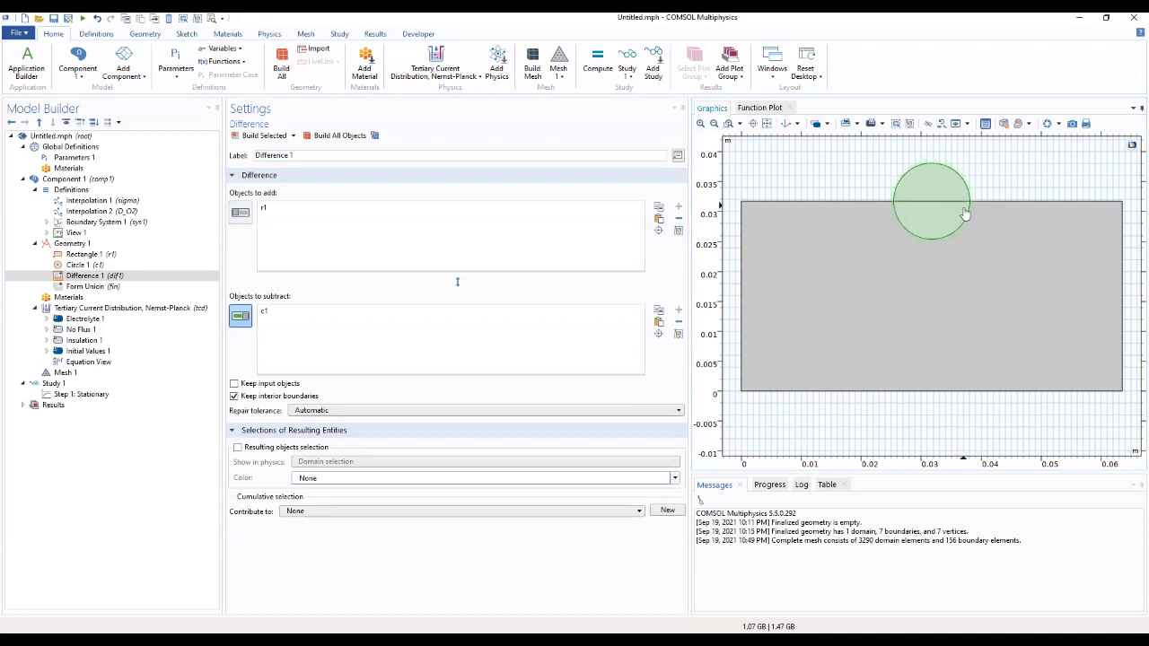
{"action": "left_click", "coordinate": [264, 136]}
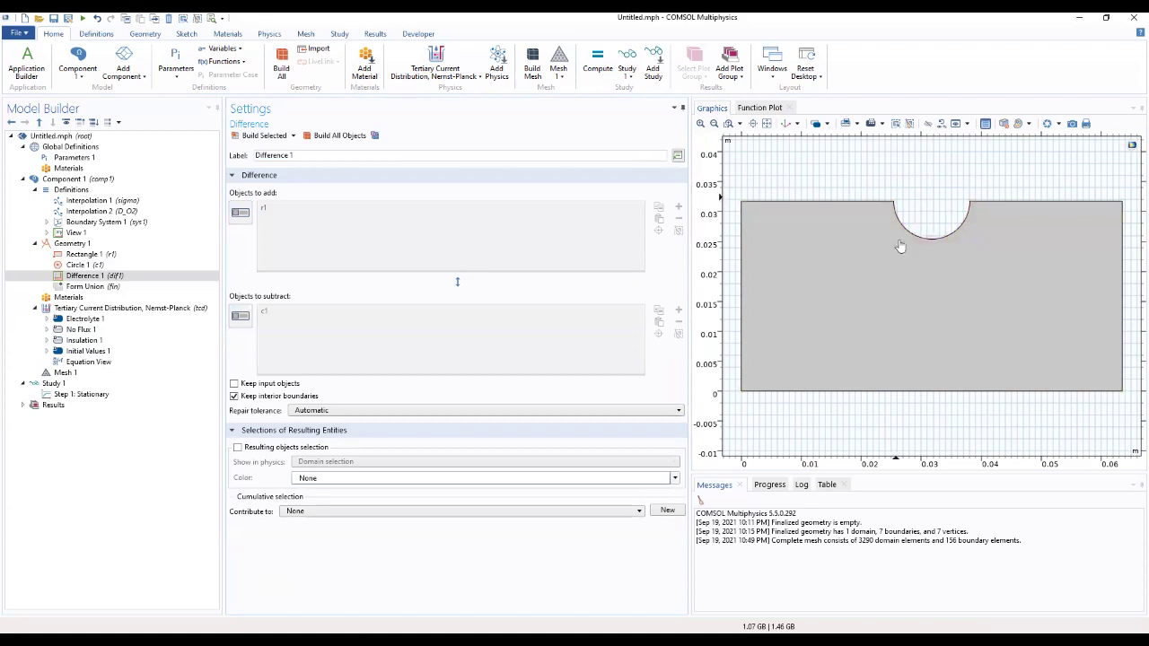
{"action": "left_click", "coordinate": [72, 243]}
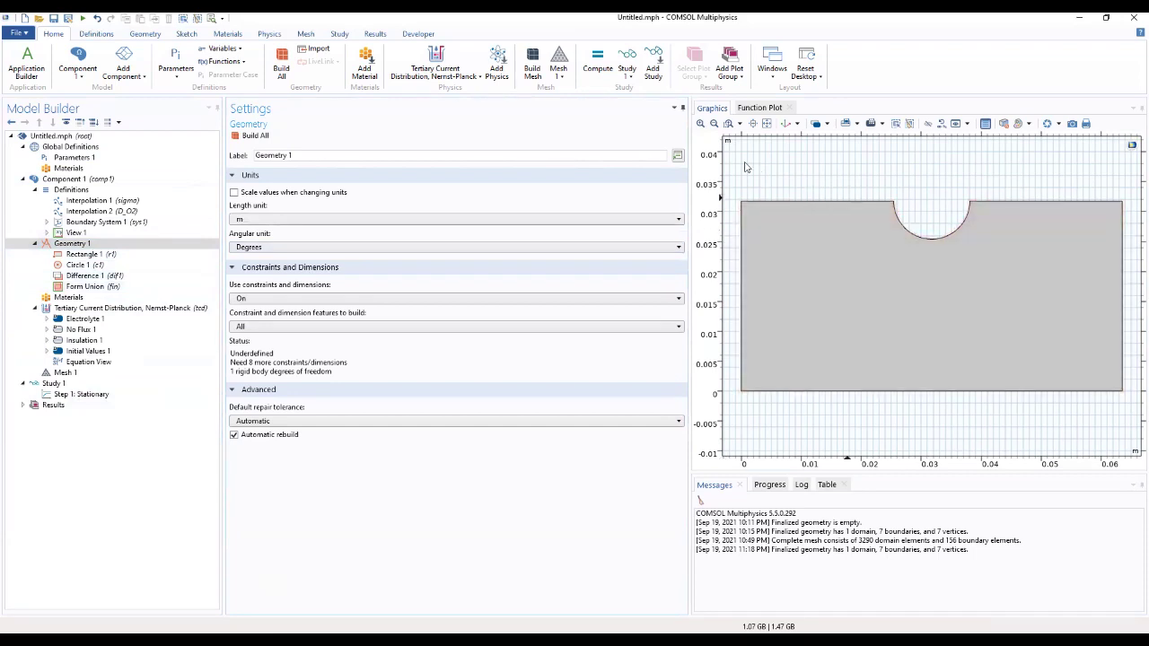
{"action": "left_click", "coordinate": [701, 125]}
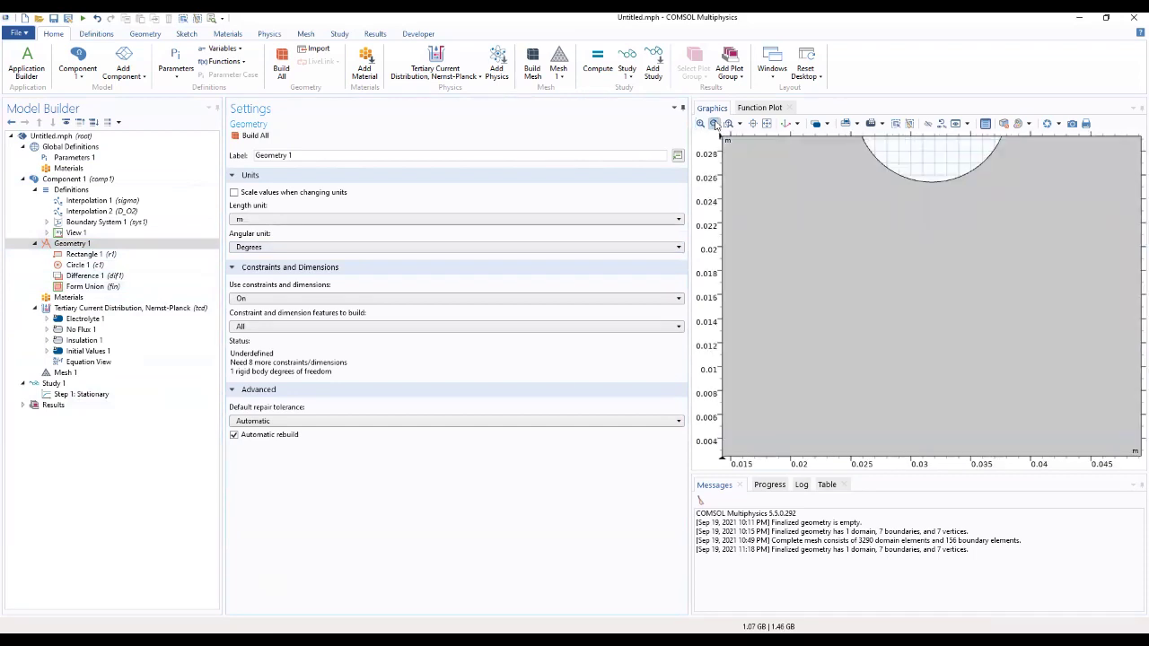
{"action": "left_click", "coordinate": [766, 124]}
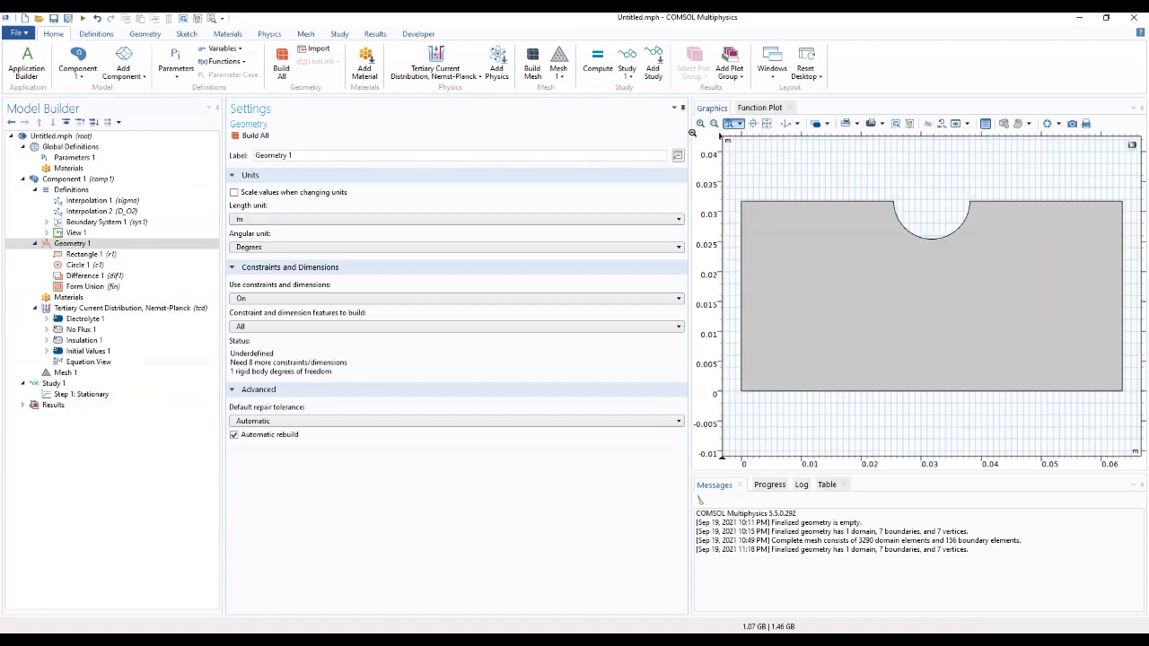
{"action": "left_click_drag", "start_coordinate": [689, 120], "coordinate": [621, 130]}
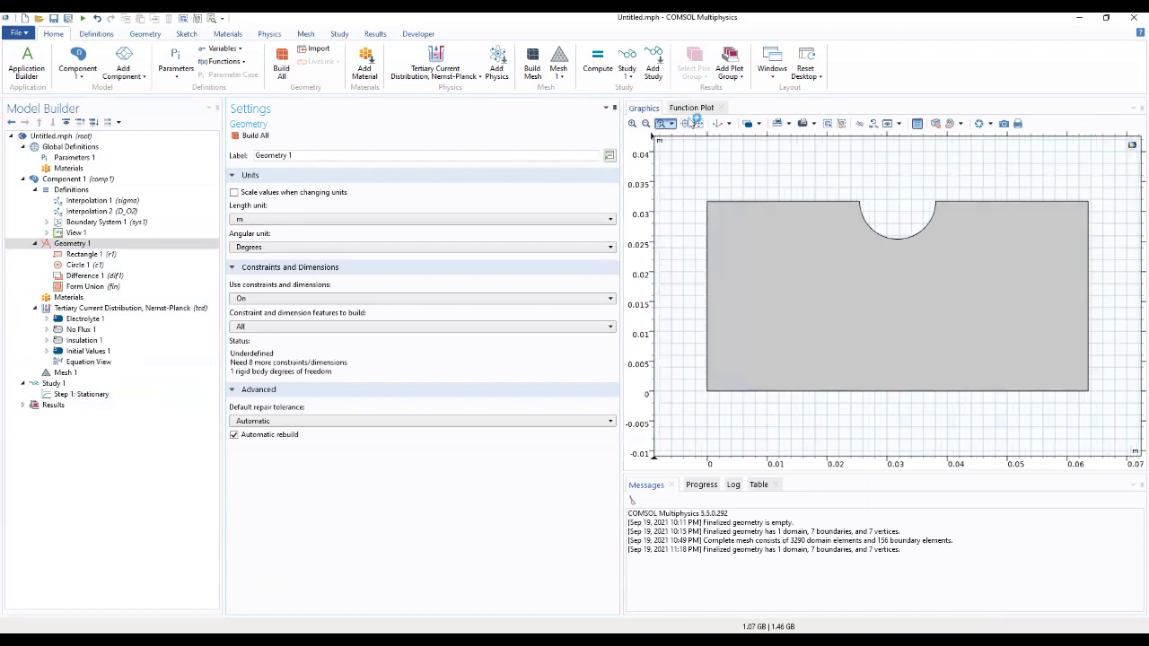
{"action": "left_click", "coordinate": [646, 125]}
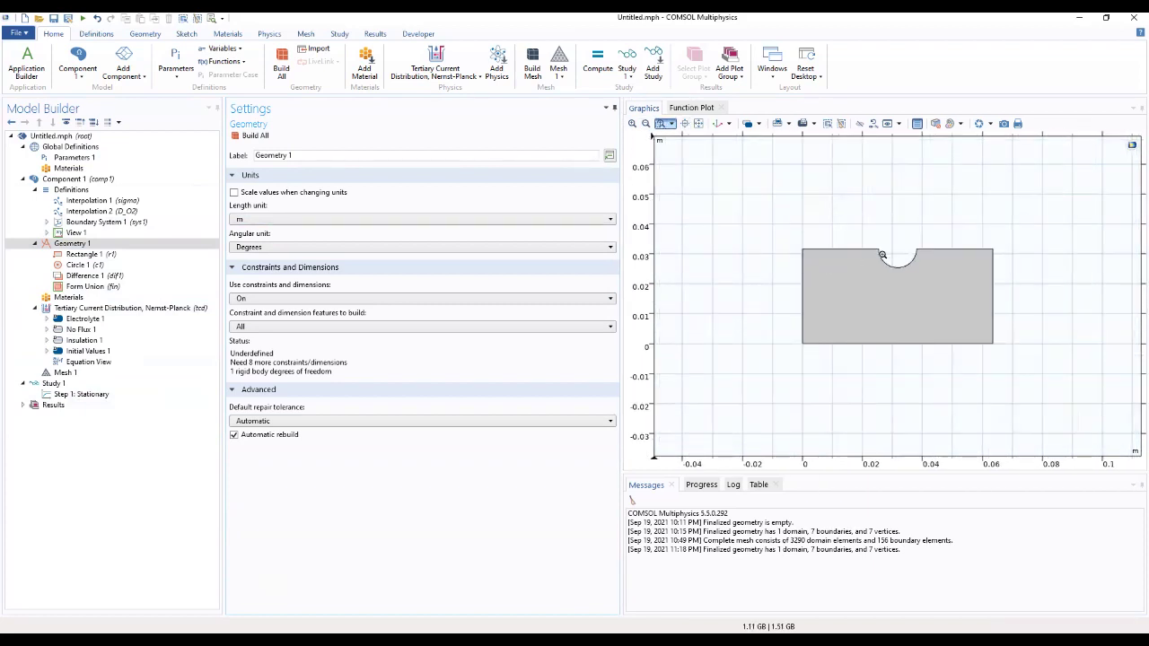
Show the equations of the Nernst-Planck interface, and set the c1 diffusion coefficient of Electrolyte 1 to D_O2(PS)
{"action": "left_click", "coordinate": [78, 311]}
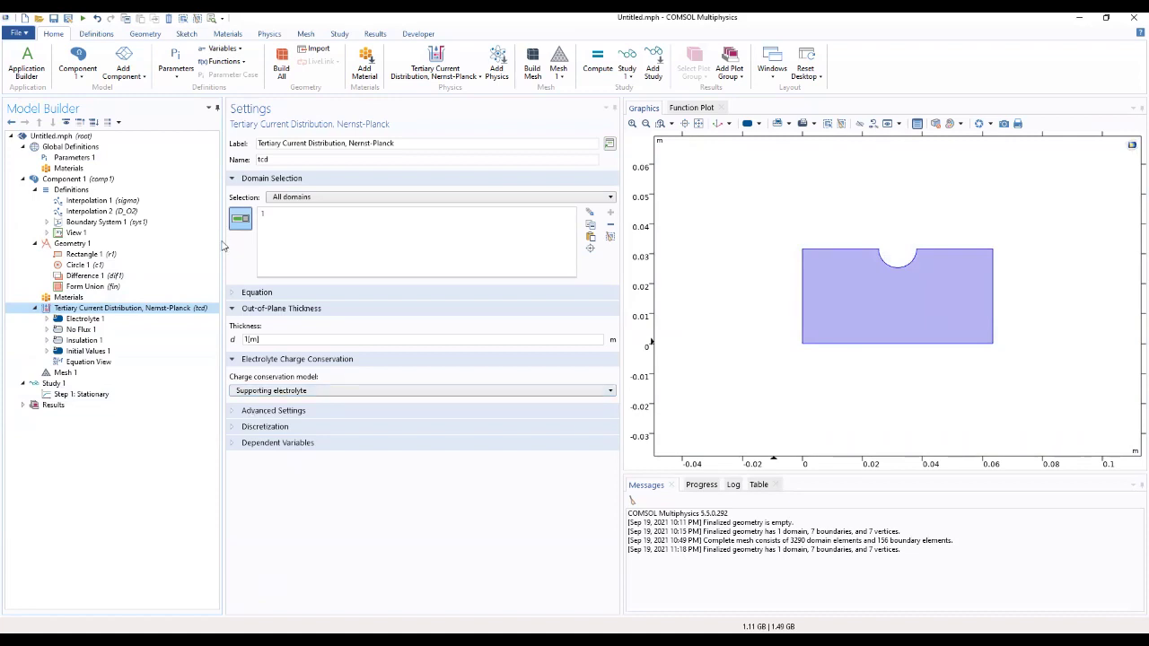
{"action": "left_click", "coordinate": [261, 292]}
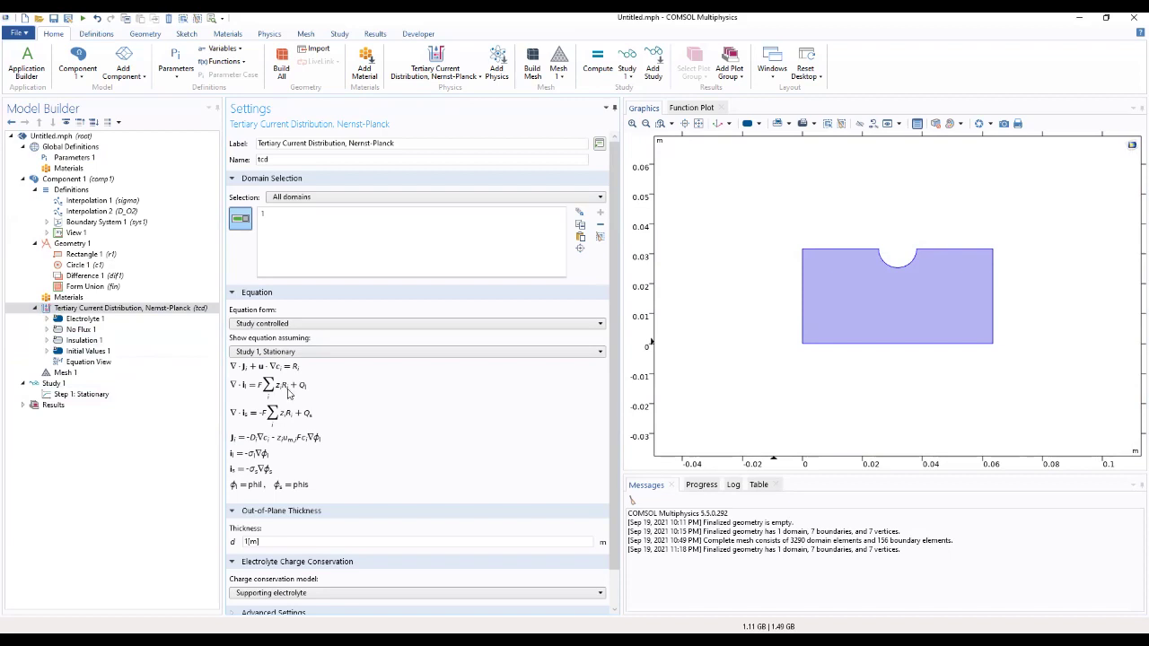
{"action": "left_click", "coordinate": [84, 318]}
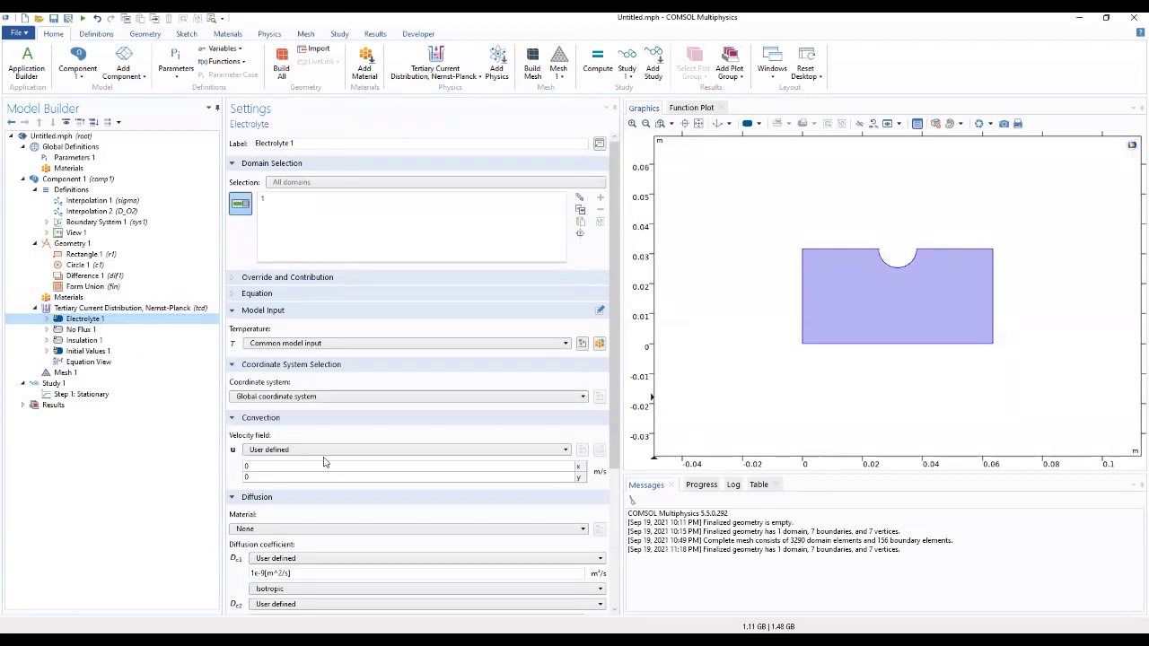
{"action": "scroll", "coordinate": [340, 463], "scroll_direction": "down", "scroll_amount": 5}
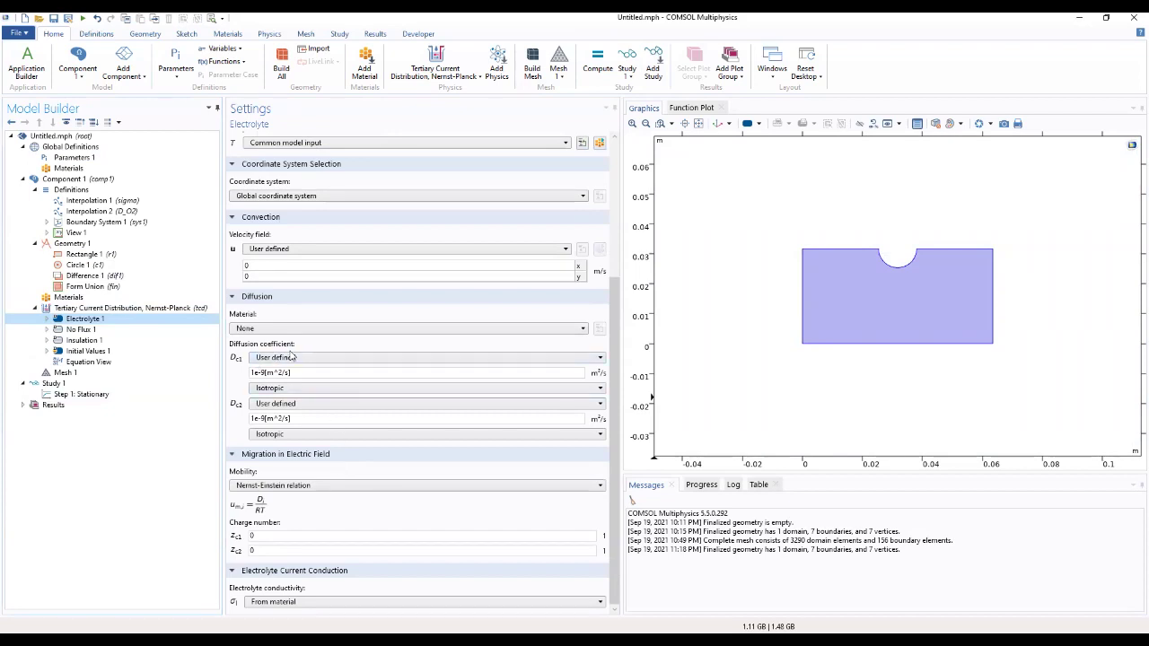
{"action": "triple_click", "coordinate": [309, 373]}
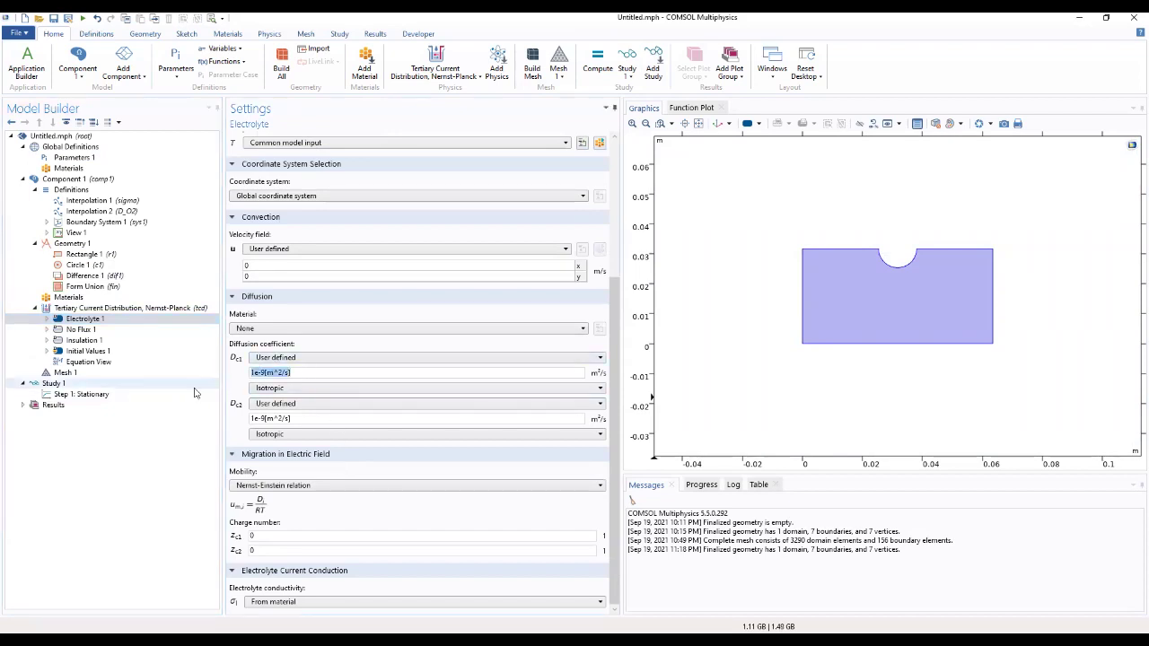
{"action": "type", "text": "d"}
{"action": "type", "text": "2(PS"}
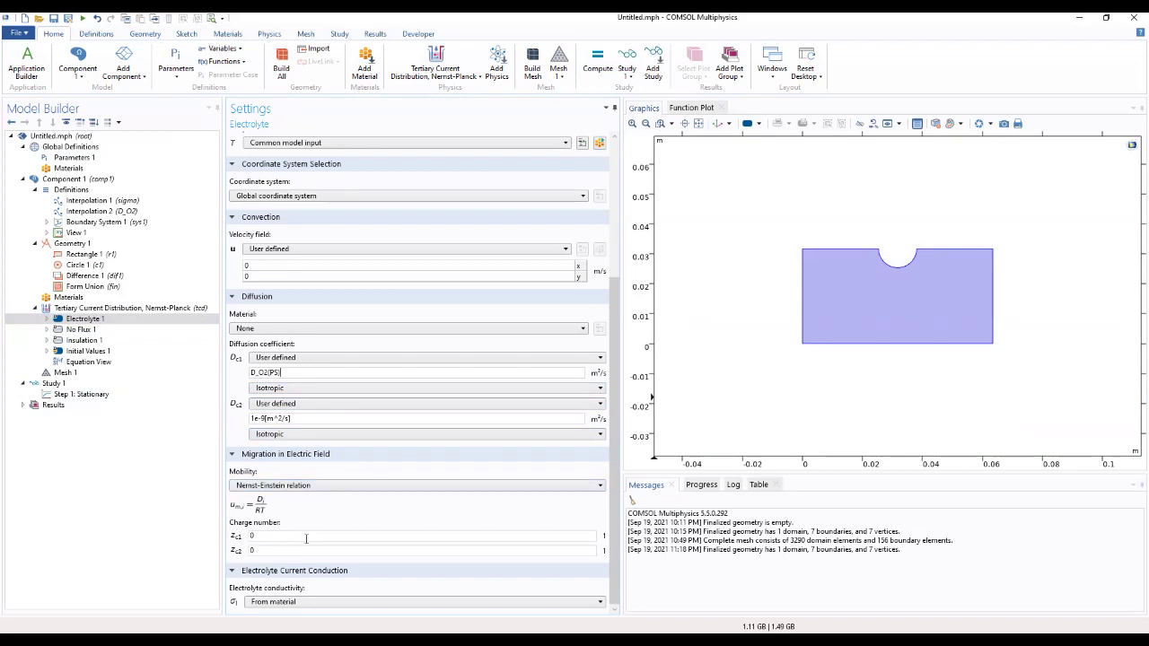
Set the electrolyte conductivity of Electrolyte 1 to the user-defined expression sigma(PS)
{"action": "left_click", "coordinate": [298, 606]}
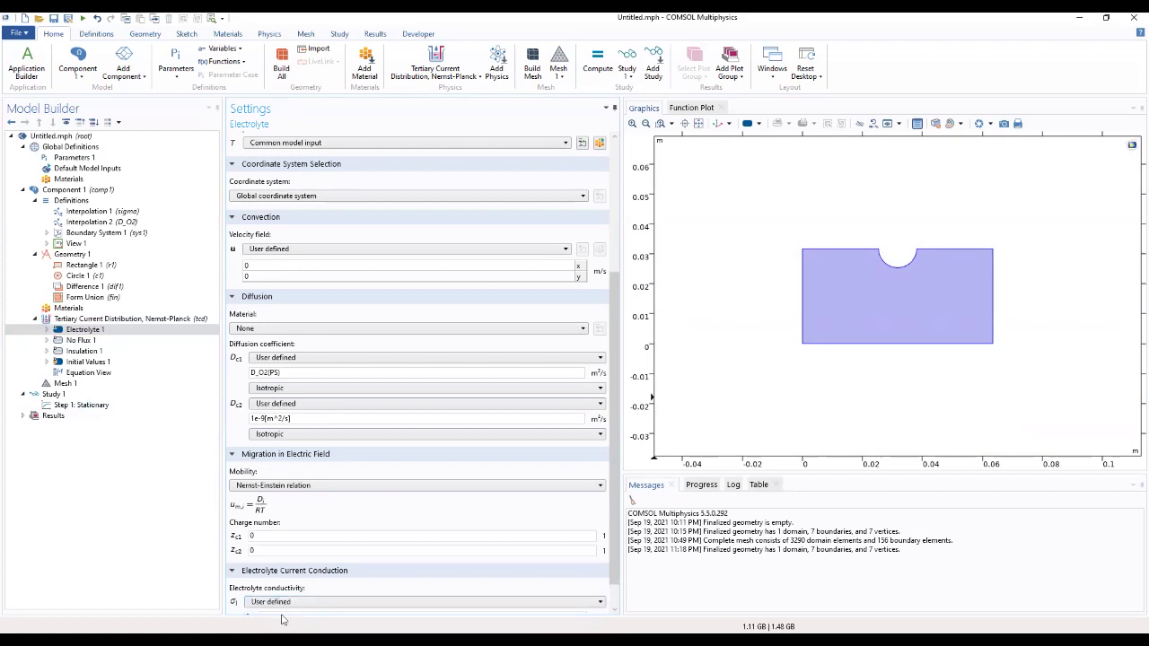
{"action": "left_click", "coordinate": [287, 619]}
{"action": "scroll", "coordinate": [611, 517], "scroll_direction": "down", "scroll_amount": 1}
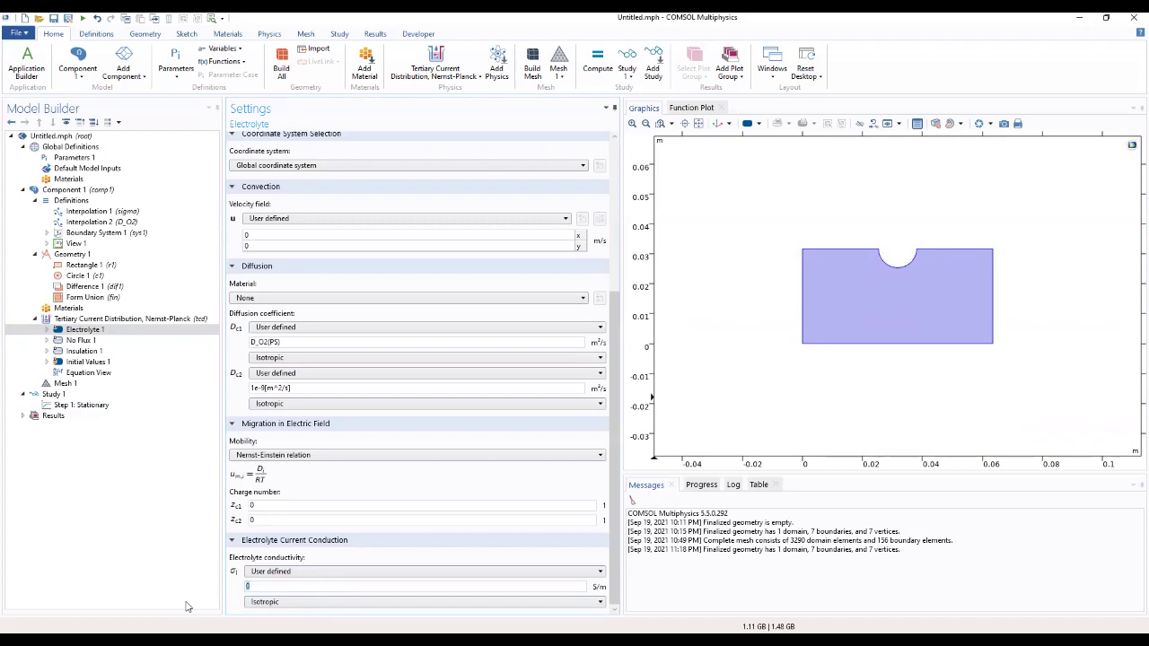
{"action": "type", "text": "sigma(PS)"}
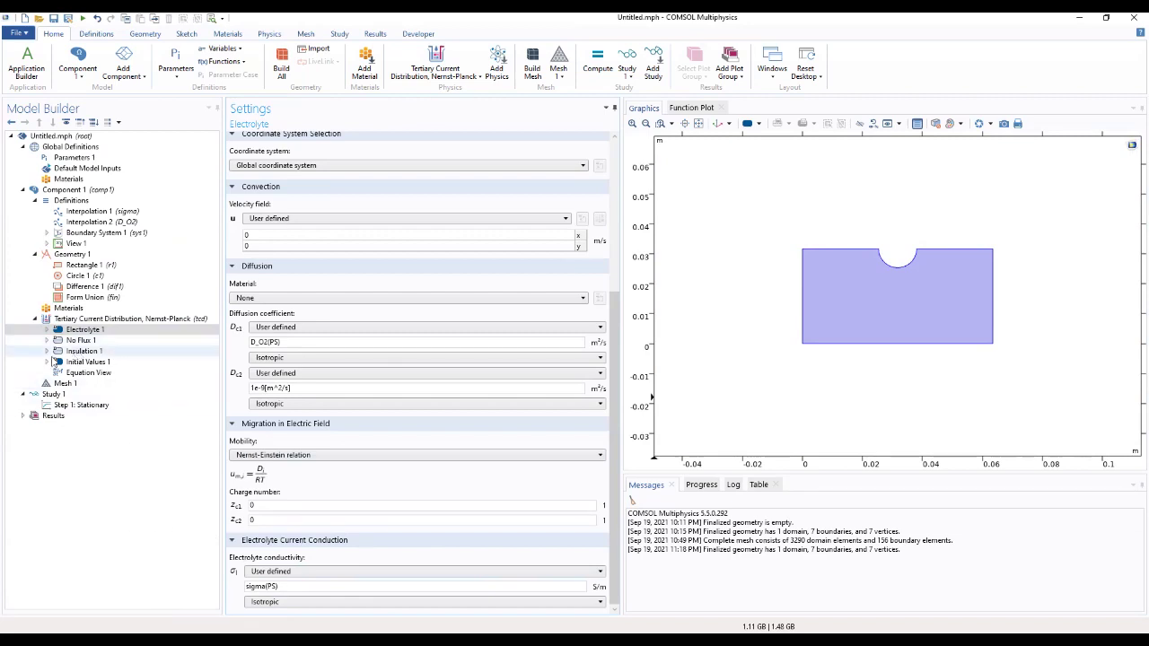
Review the settings of the default No Flux 1, Insulation 1 and Initial Values 1 nodes
{"action": "left_click", "coordinate": [54, 331]}
{"action": "left_click", "coordinate": [81, 342]}
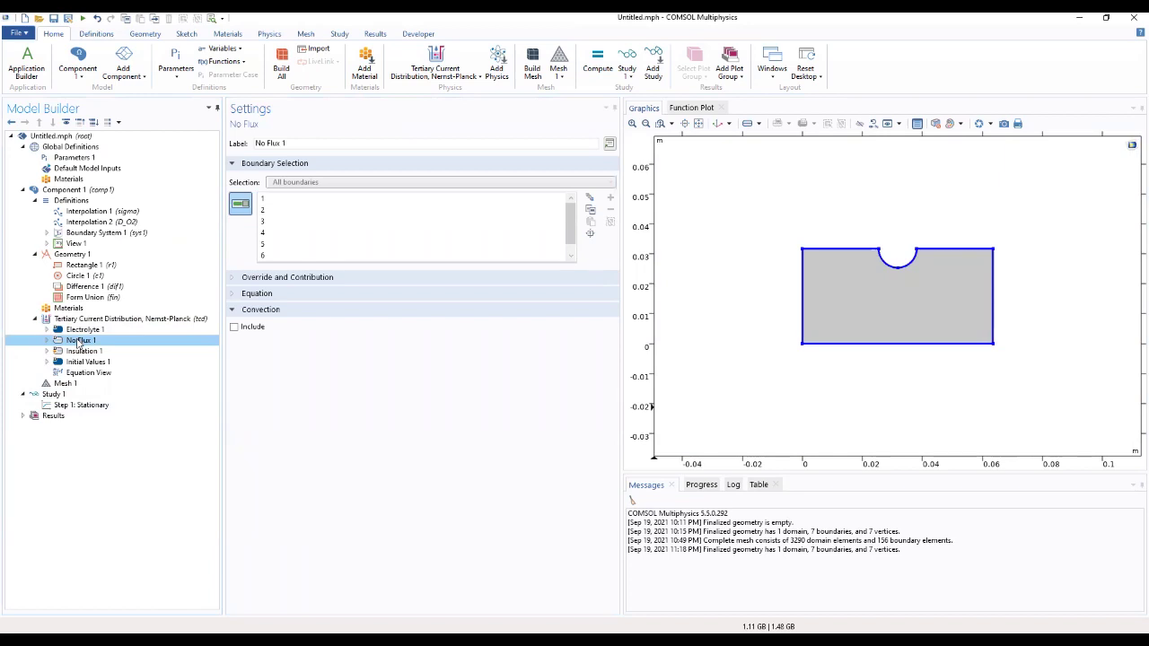
{"action": "left_click", "coordinate": [79, 351]}
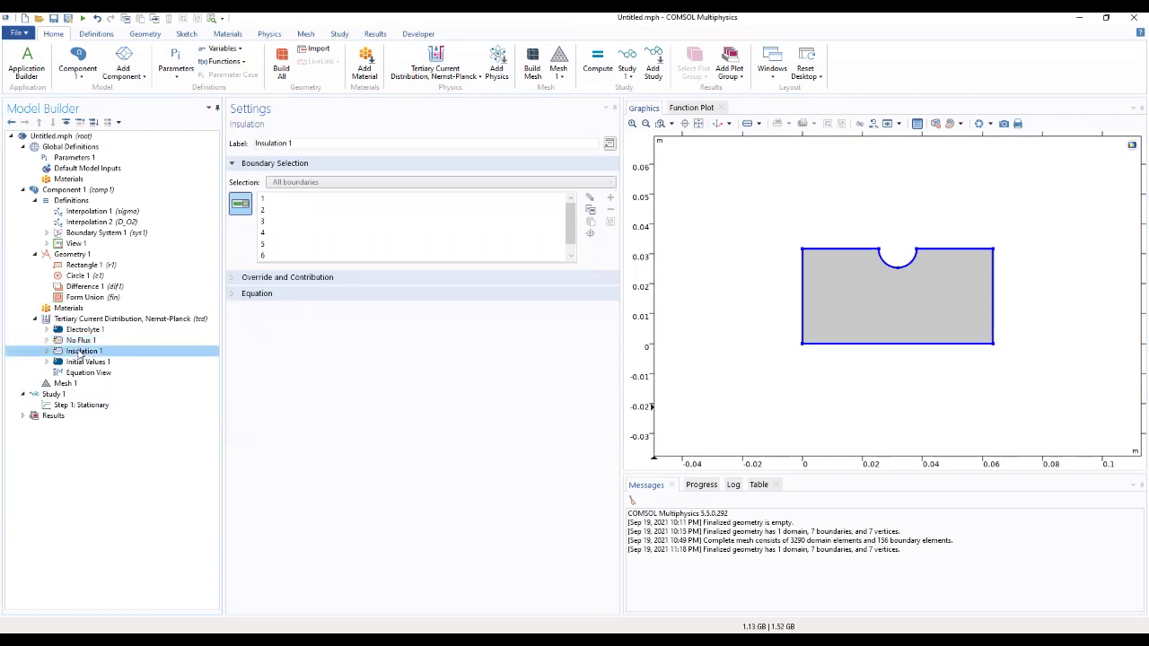
{"action": "left_click", "coordinate": [78, 363]}
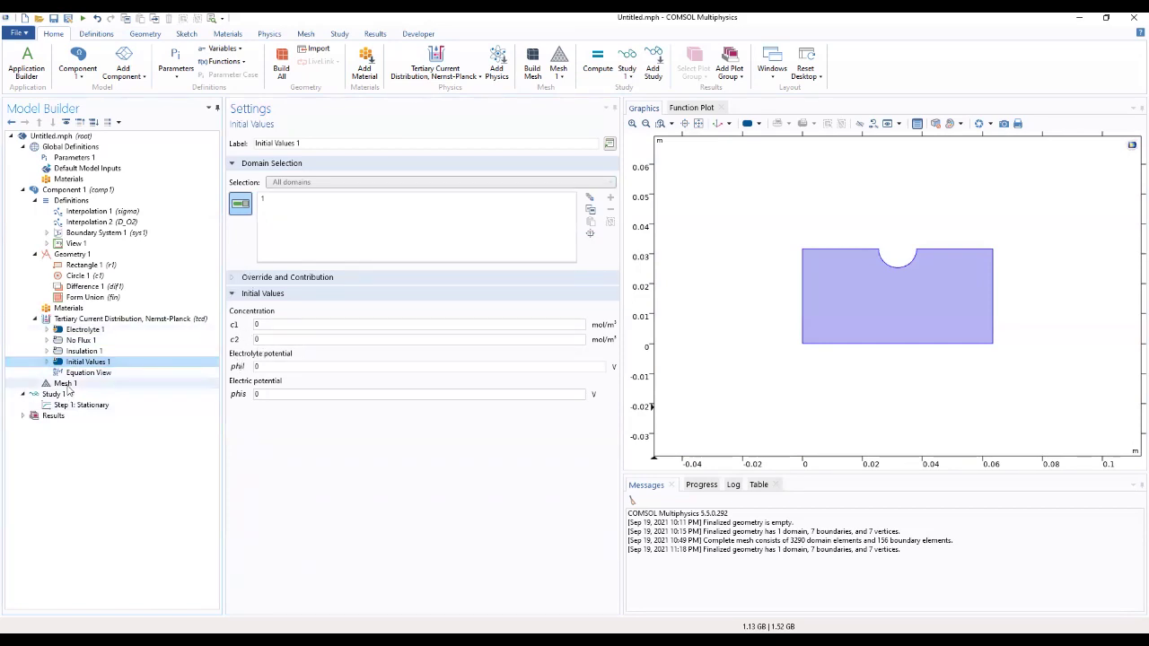
Add an Electrode Surface condition to the Nernst-Planck interface and assign it to the geometry's left vertical boundary
{"action": "left_click", "coordinate": [87, 321]}
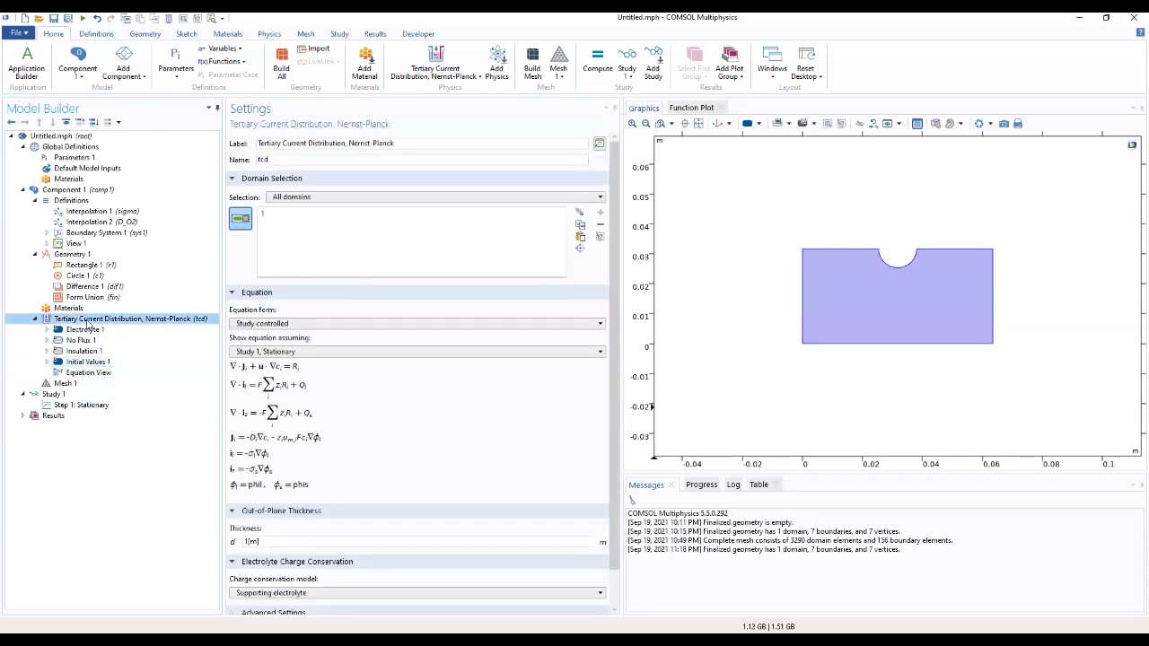
{"action": "right_click", "coordinate": [87, 323]}
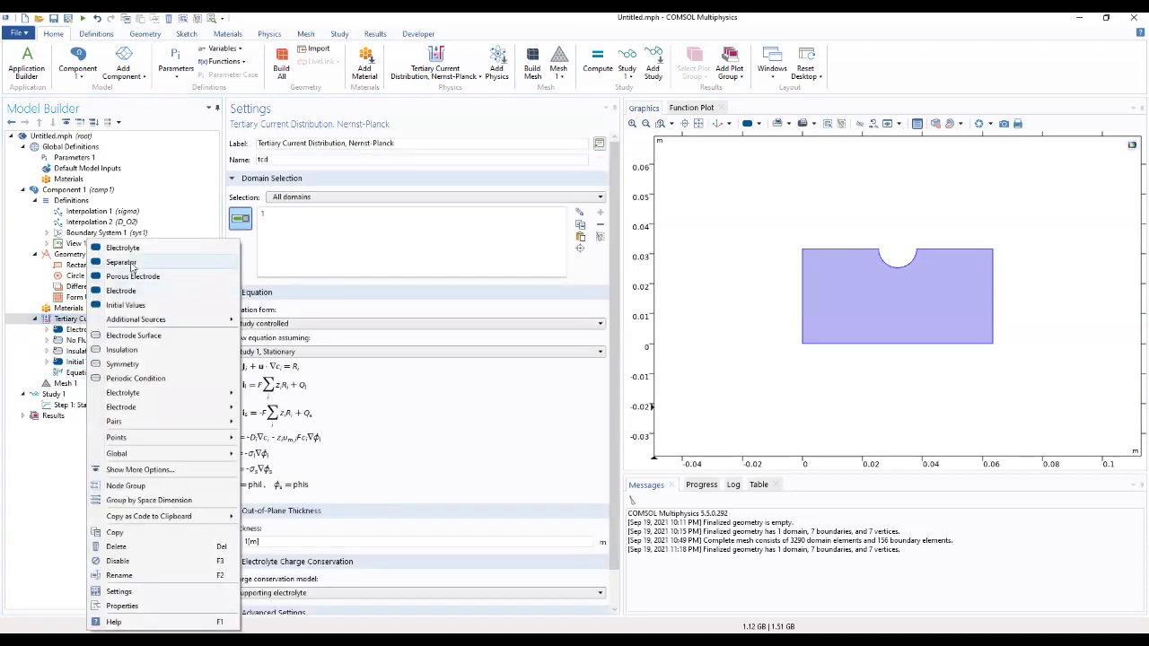
{"action": "left_click", "coordinate": [135, 335]}
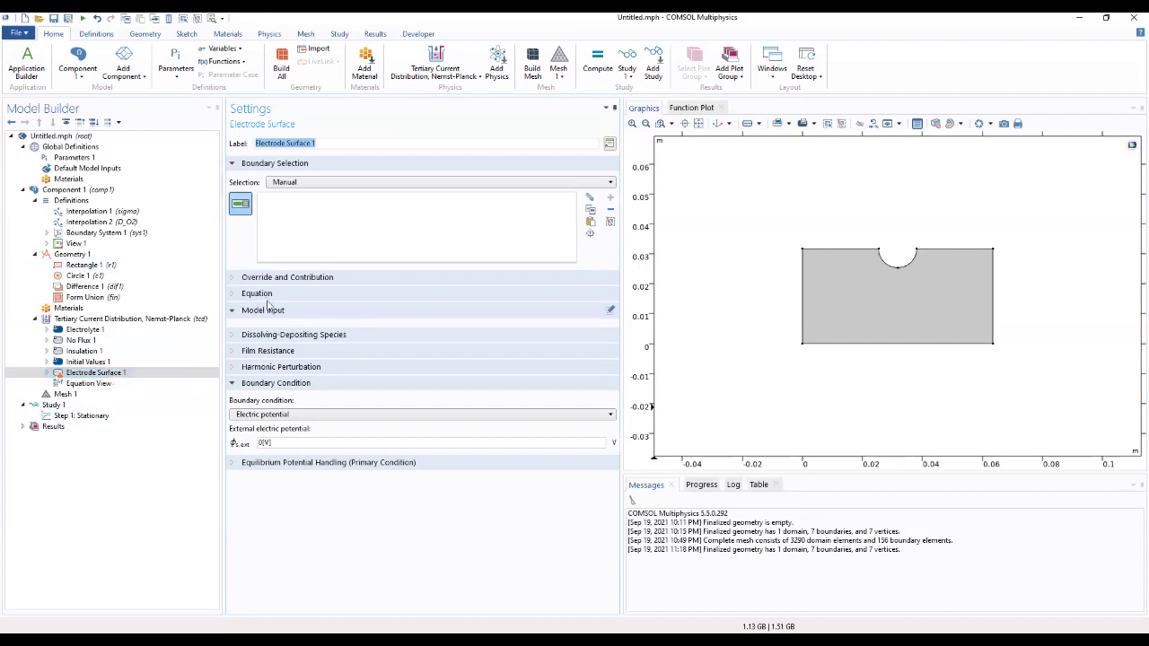
{"action": "left_click", "coordinate": [379, 143]}
{"action": "left_click", "coordinate": [240, 206]}
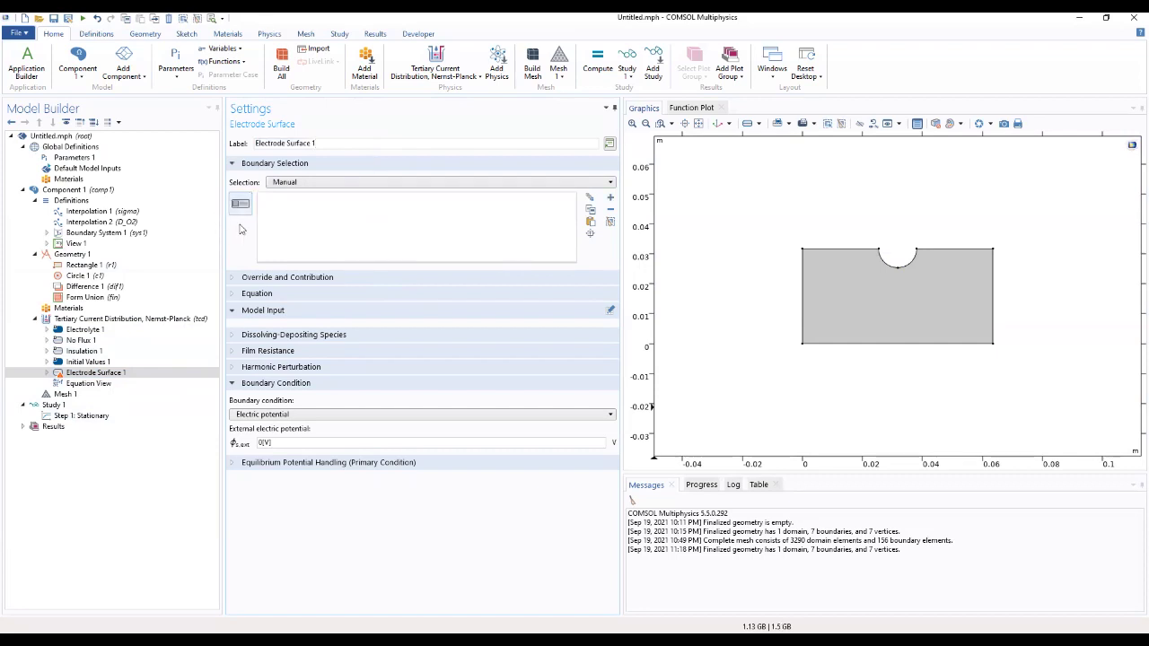
{"action": "left_click", "coordinate": [240, 205]}
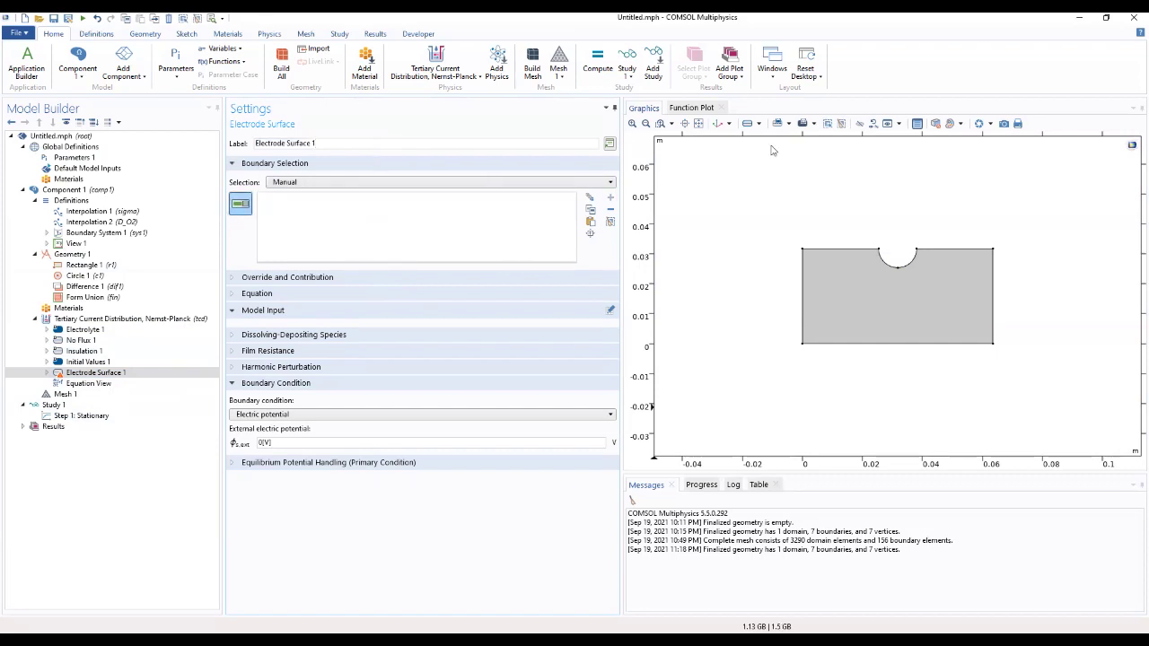
{"action": "left_click", "coordinate": [801, 294]}
Examine the first electrode surface's equilibrium potential handling, harmonic perturbation, film resistance and dissolving-depositing species settings
{"action": "left_click", "coordinate": [311, 465]}
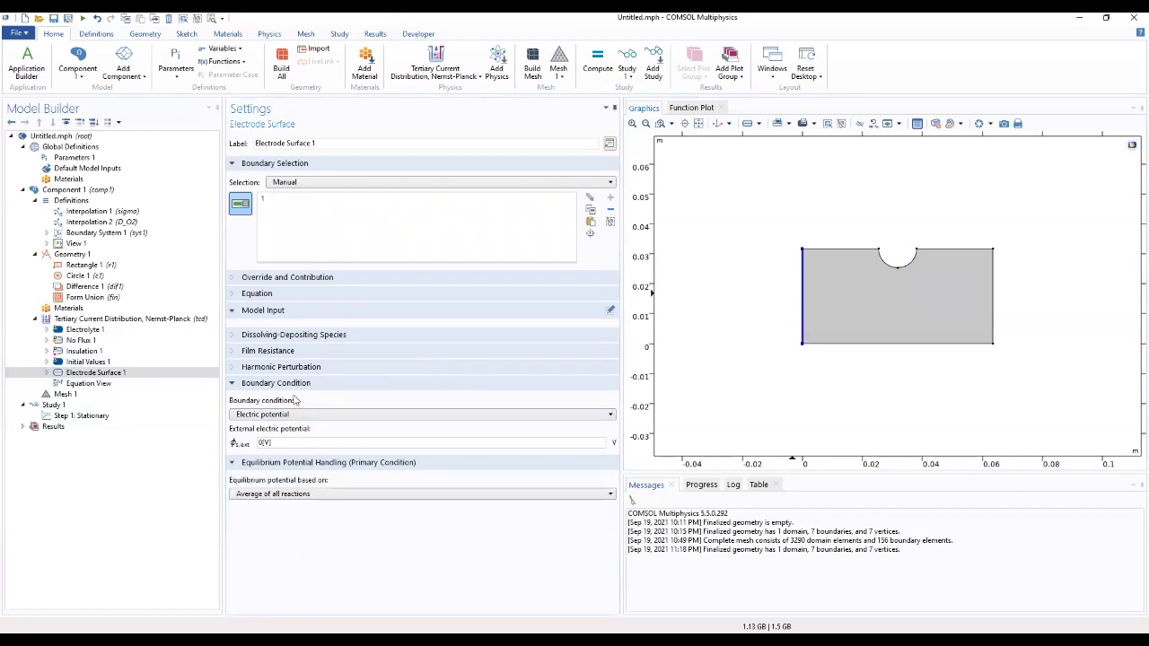
{"action": "left_click", "coordinate": [294, 368]}
{"action": "left_click", "coordinate": [299, 352]}
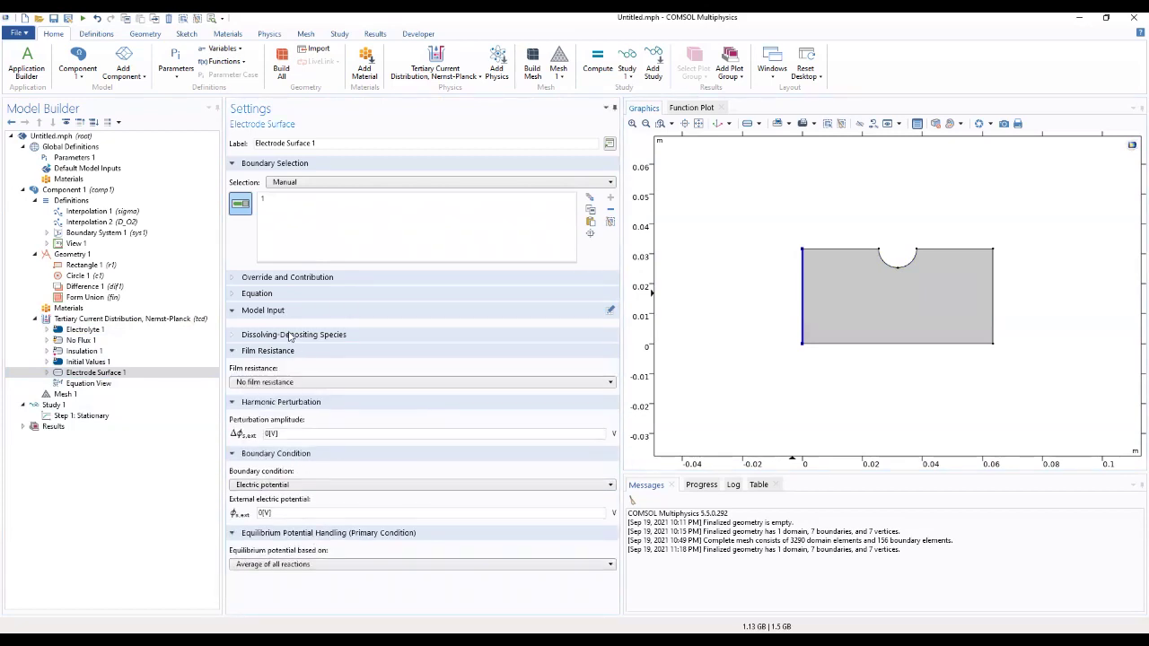
{"action": "left_click", "coordinate": [295, 336]}
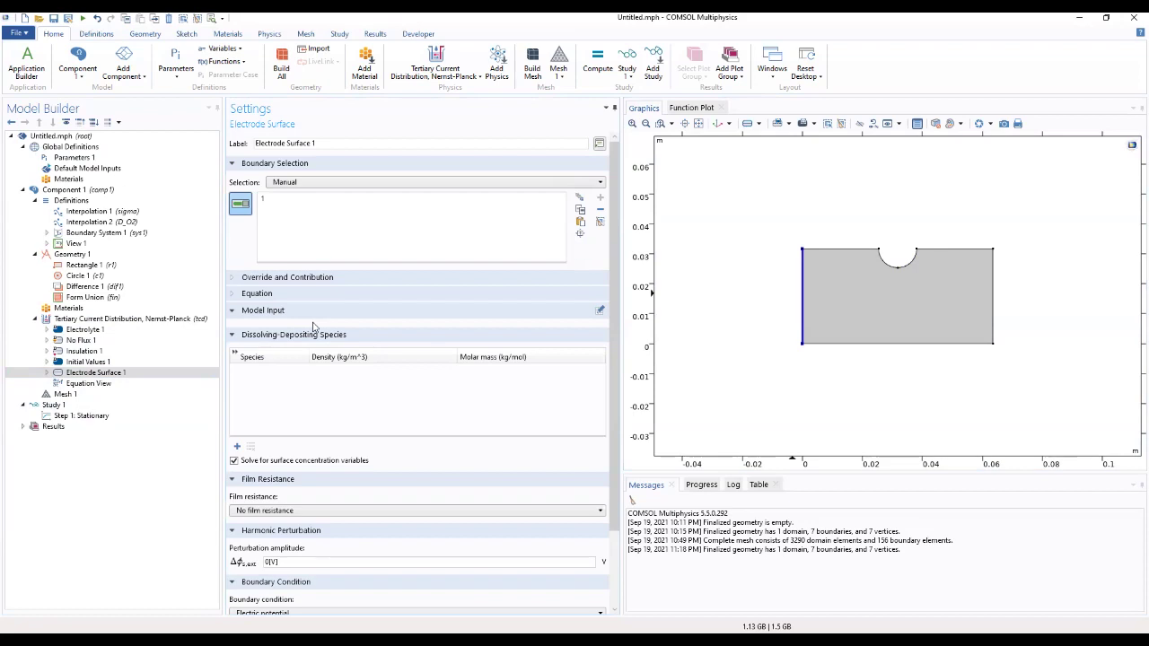
{"action": "scroll", "coordinate": [319, 327], "scroll_direction": "down", "scroll_amount": 1}
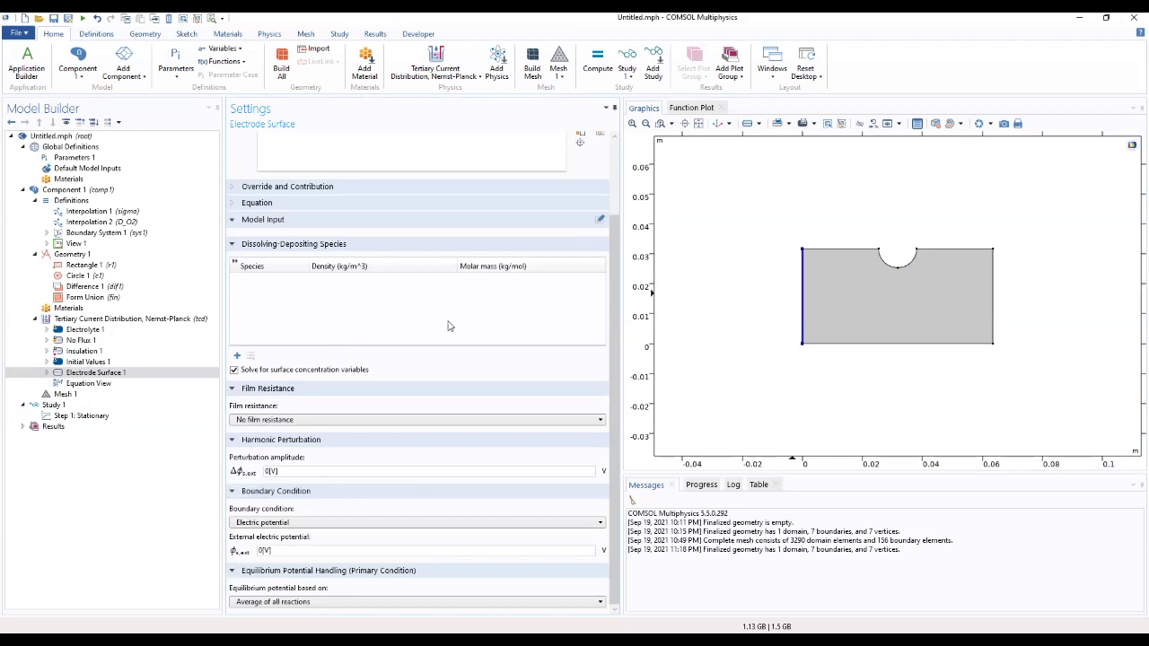
Open the electrode reaction under Electrode Surface 1 and label it Zinc oxidation
{"action": "left_click", "coordinate": [86, 373]}
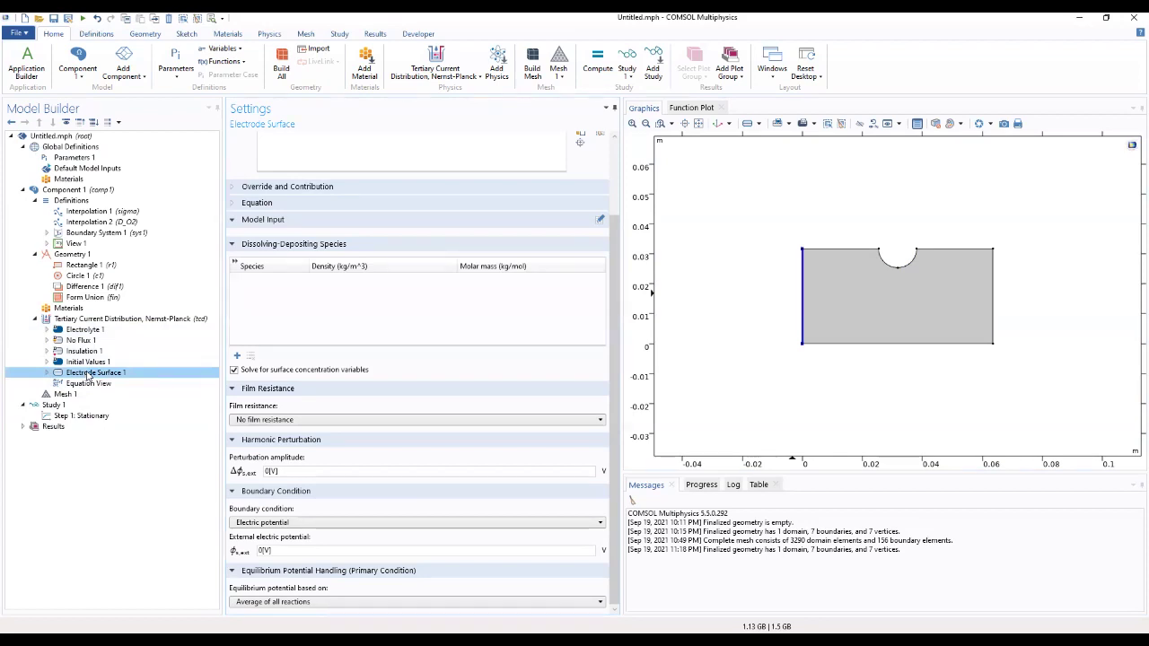
{"action": "double_click", "coordinate": [90, 377]}
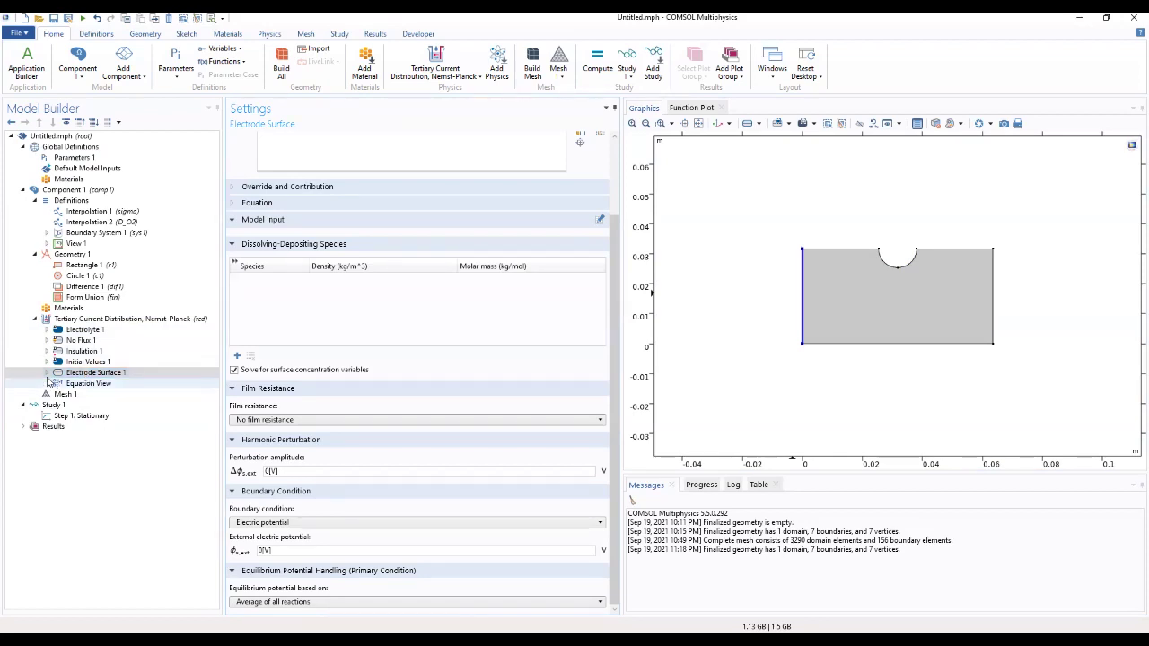
{"action": "left_click", "coordinate": [90, 383]}
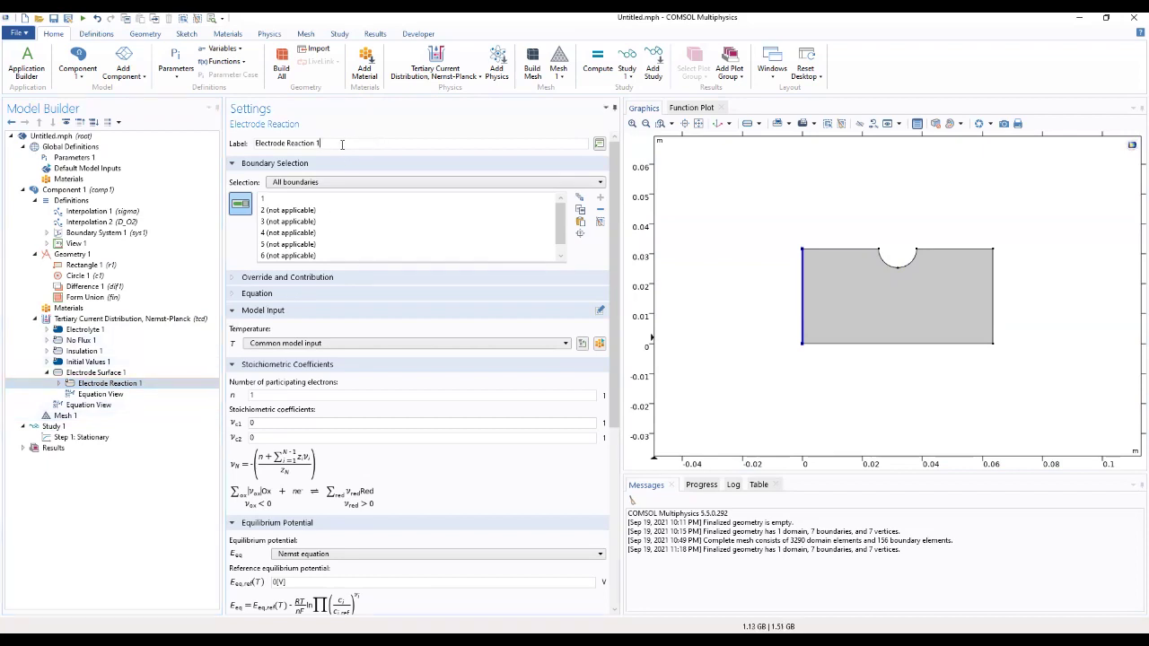
{"action": "left_click_drag", "start_coordinate": [348, 144], "coordinate": [250, 167]}
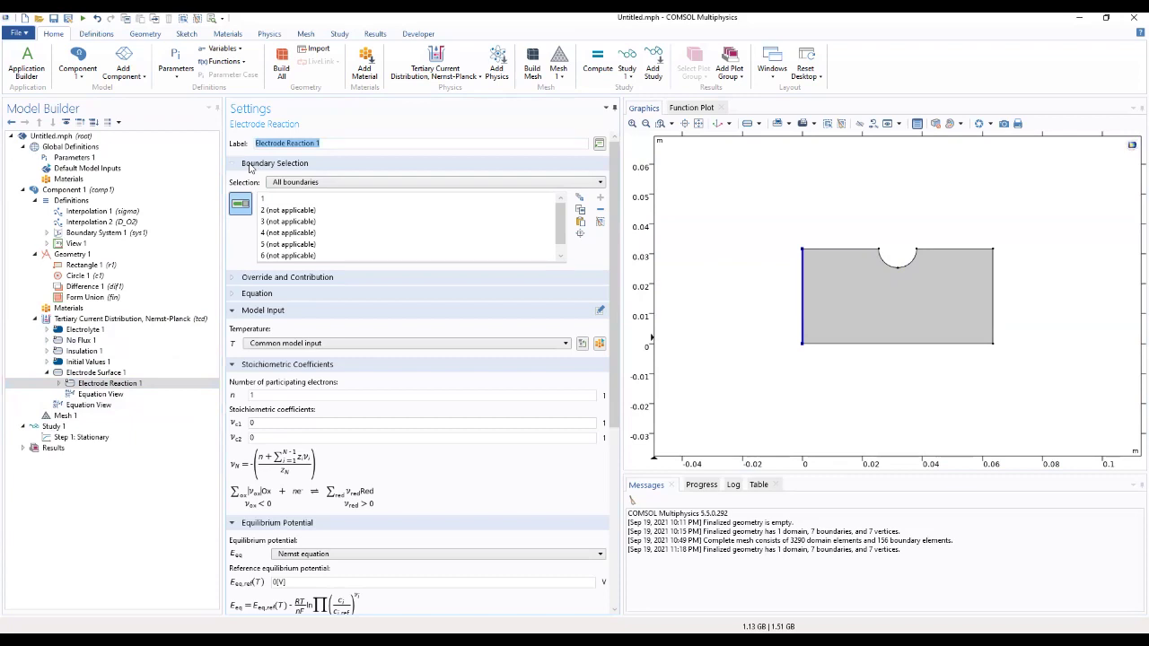
{"action": "type", "text": "Zinc oxidation"}
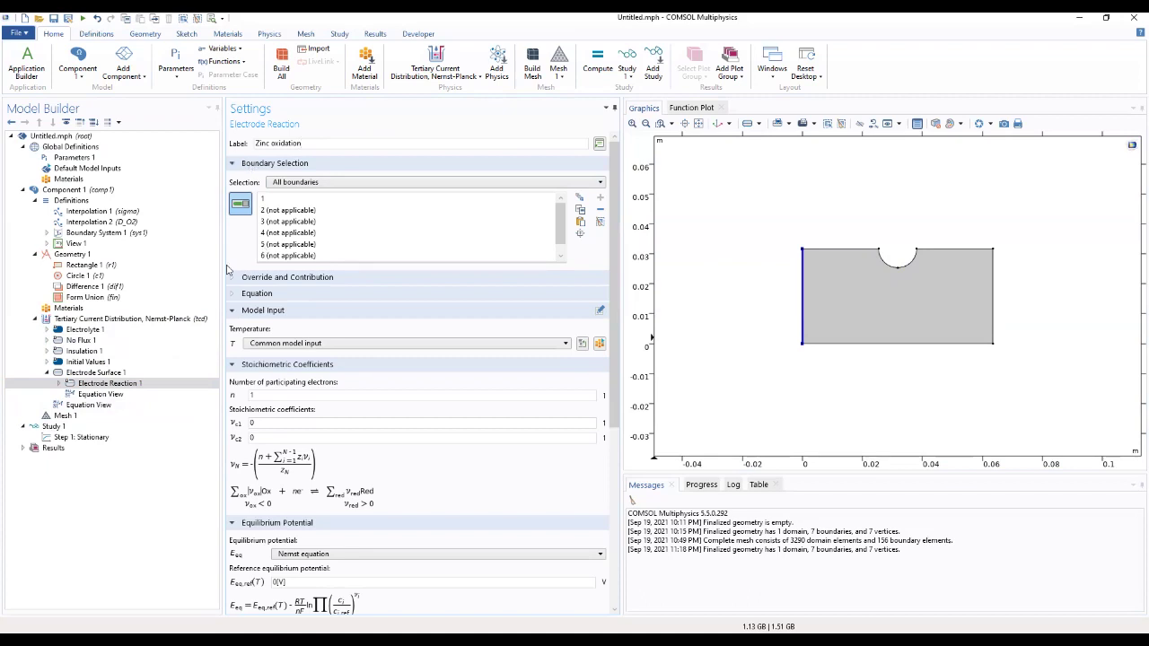
Set the equilibrium potential of the Zinc oxidation reaction to the user-defined value Eeq_Zn
{"action": "scroll", "coordinate": [421, 446], "scroll_direction": "down", "scroll_amount": 5}
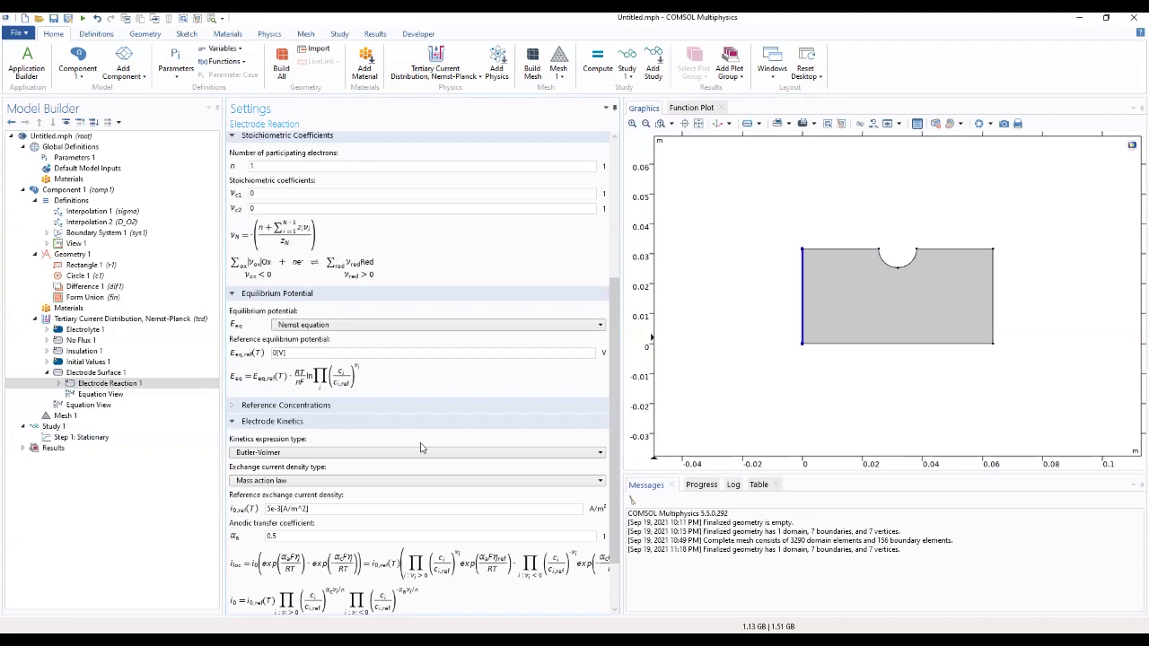
{"action": "left_click", "coordinate": [357, 328]}
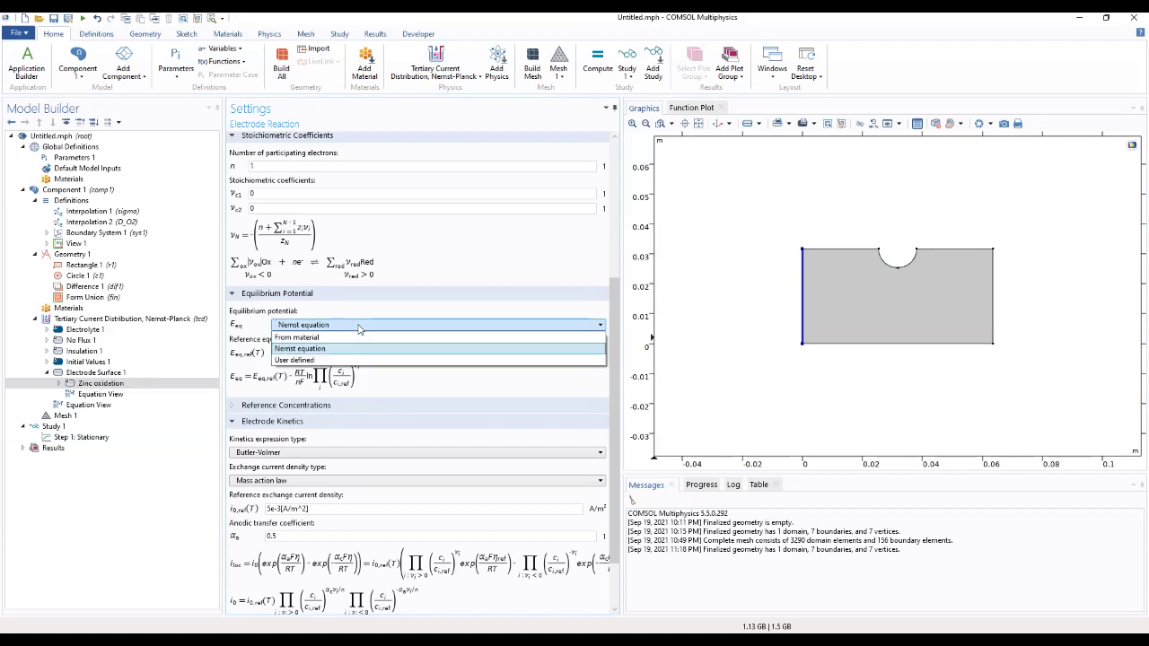
{"action": "left_click", "coordinate": [316, 360]}
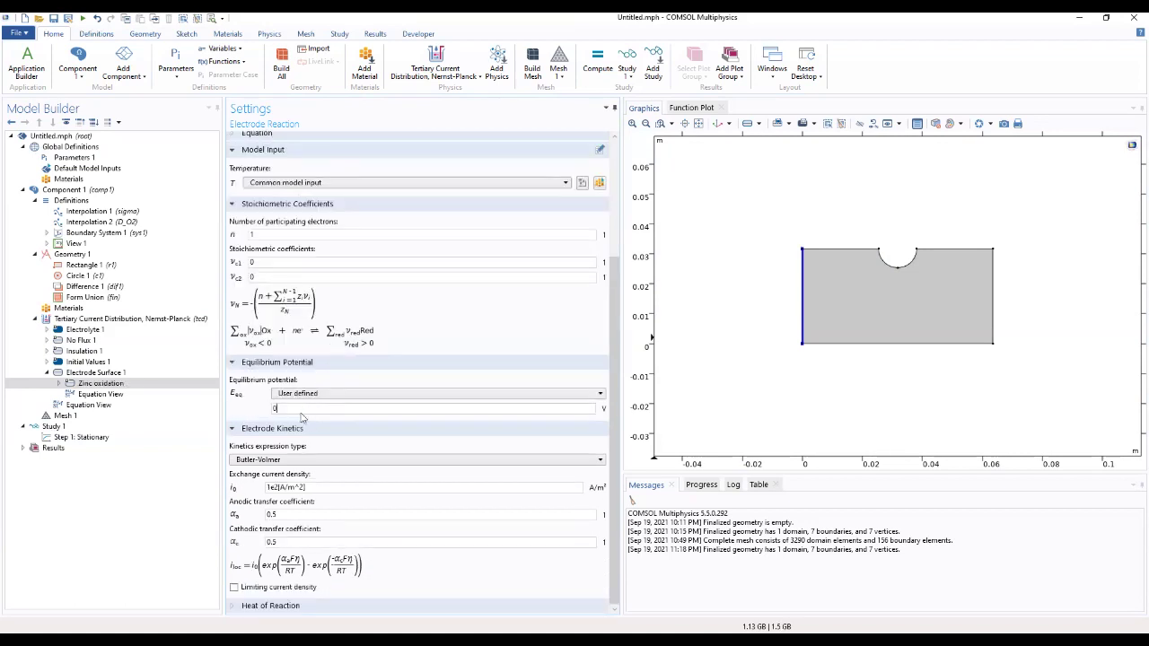
{"action": "left_click_drag", "start_coordinate": [302, 412], "coordinate": [235, 431]}
{"action": "type", "text": "Eeq_Zn"}
Set the Zinc oxidation kinetics expression to Thermodynamic equilibrium and show the reaction's heat of reaction settings
{"action": "left_click", "coordinate": [316, 461]}
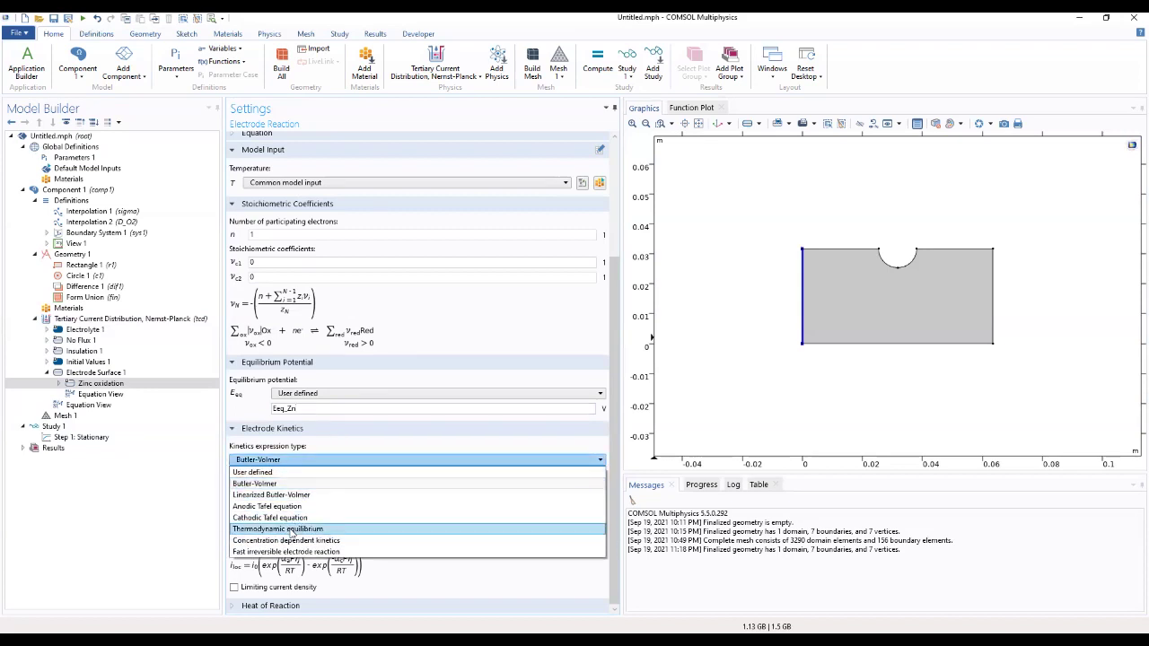
{"action": "left_click", "coordinate": [296, 529]}
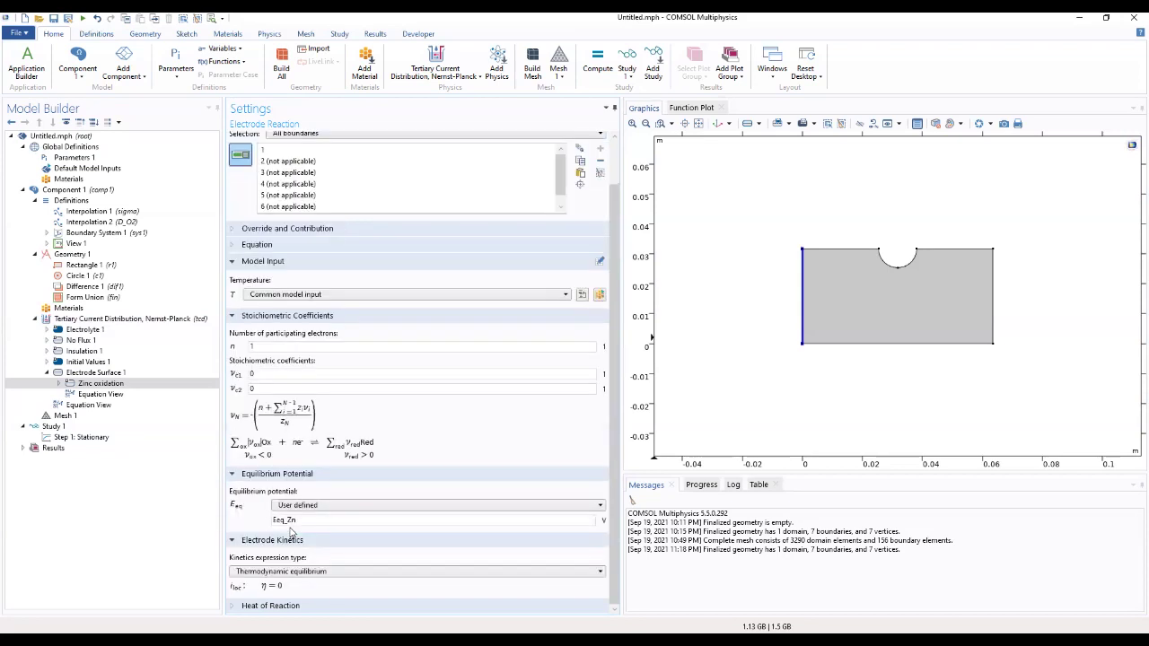
{"action": "left_click", "coordinate": [352, 542]}
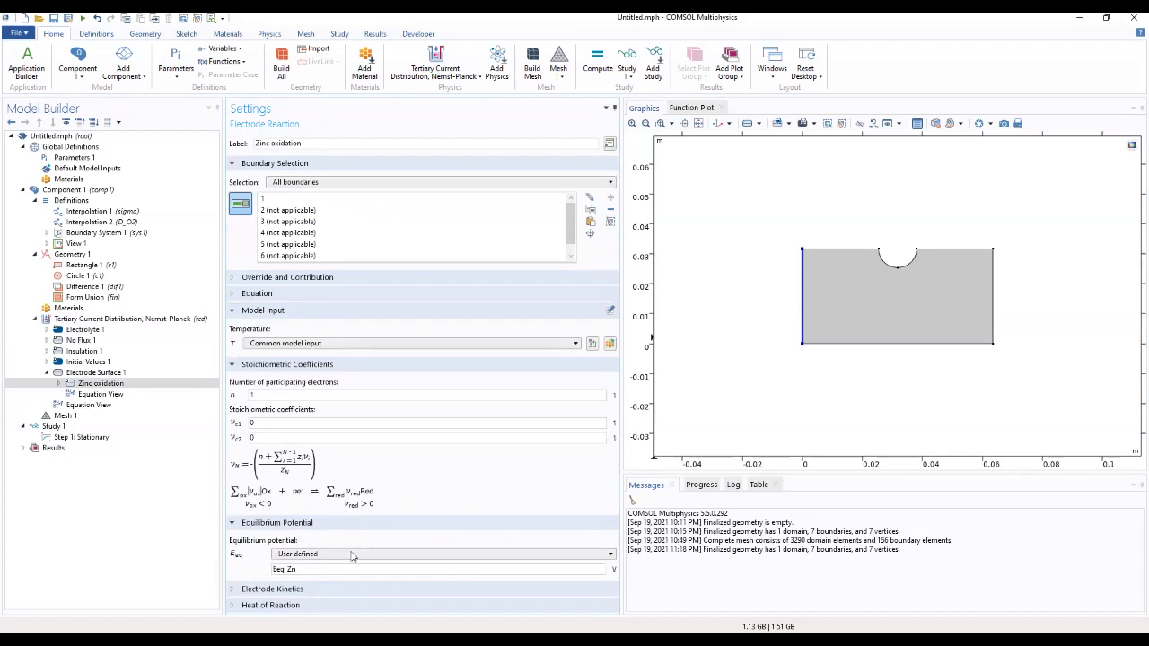
{"action": "left_click", "coordinate": [321, 591]}
{"action": "scroll", "coordinate": [328, 584], "scroll_direction": "down", "scroll_amount": 1}
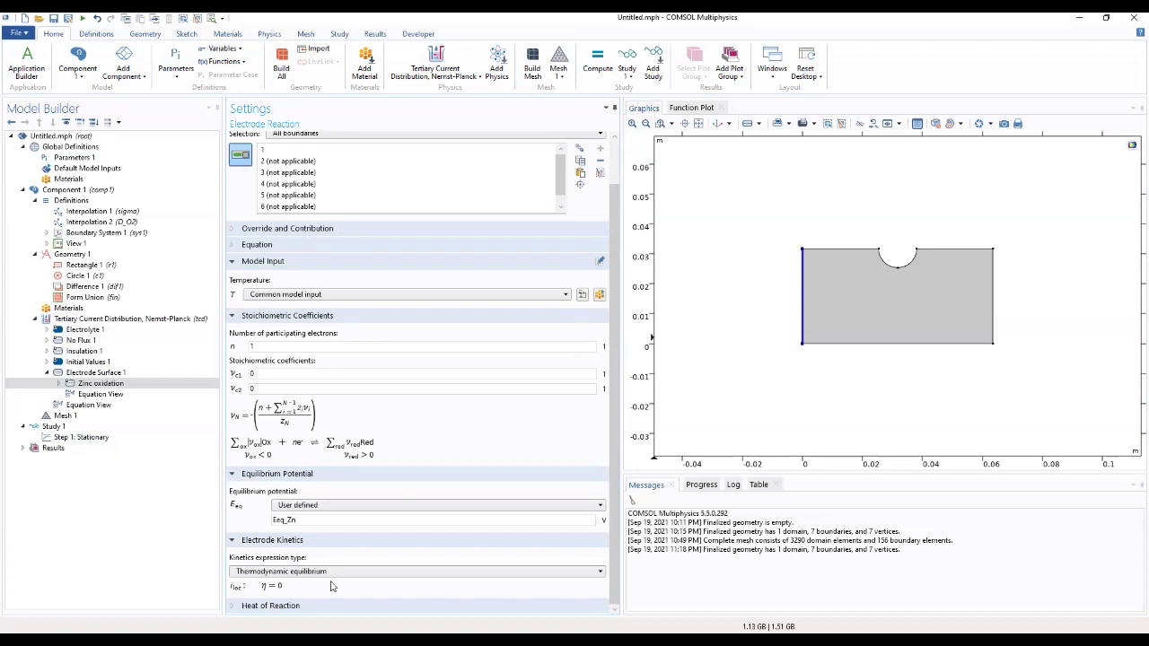
{"action": "left_click", "coordinate": [331, 607]}
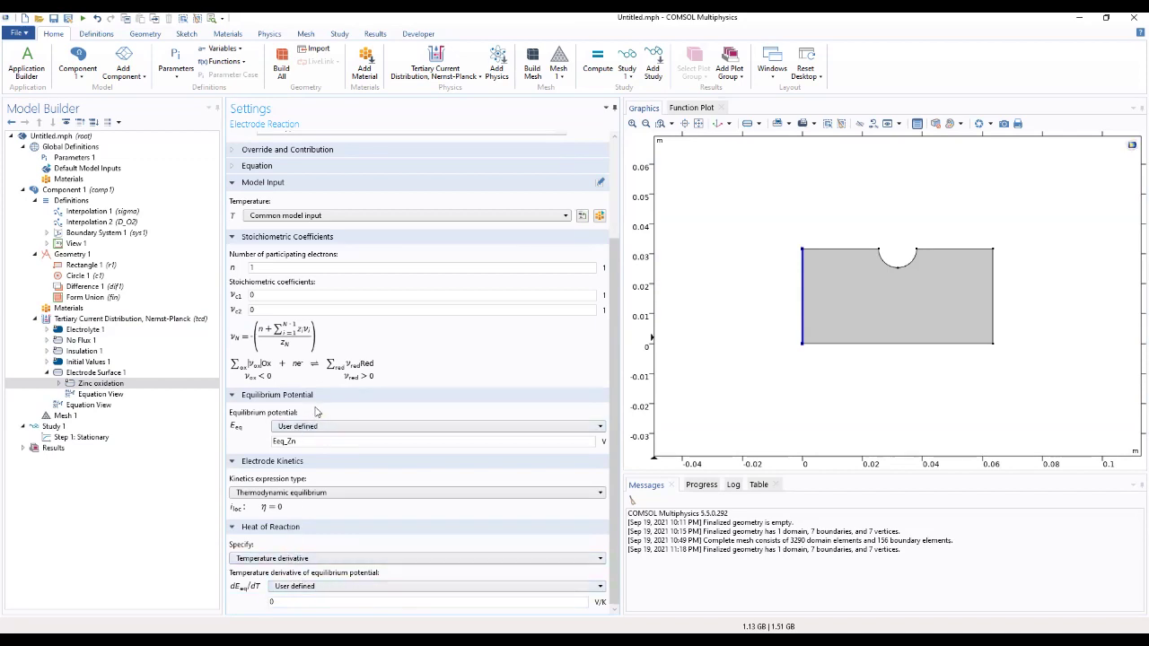
{"action": "scroll", "coordinate": [314, 417], "scroll_direction": "up", "scroll_amount": 3}
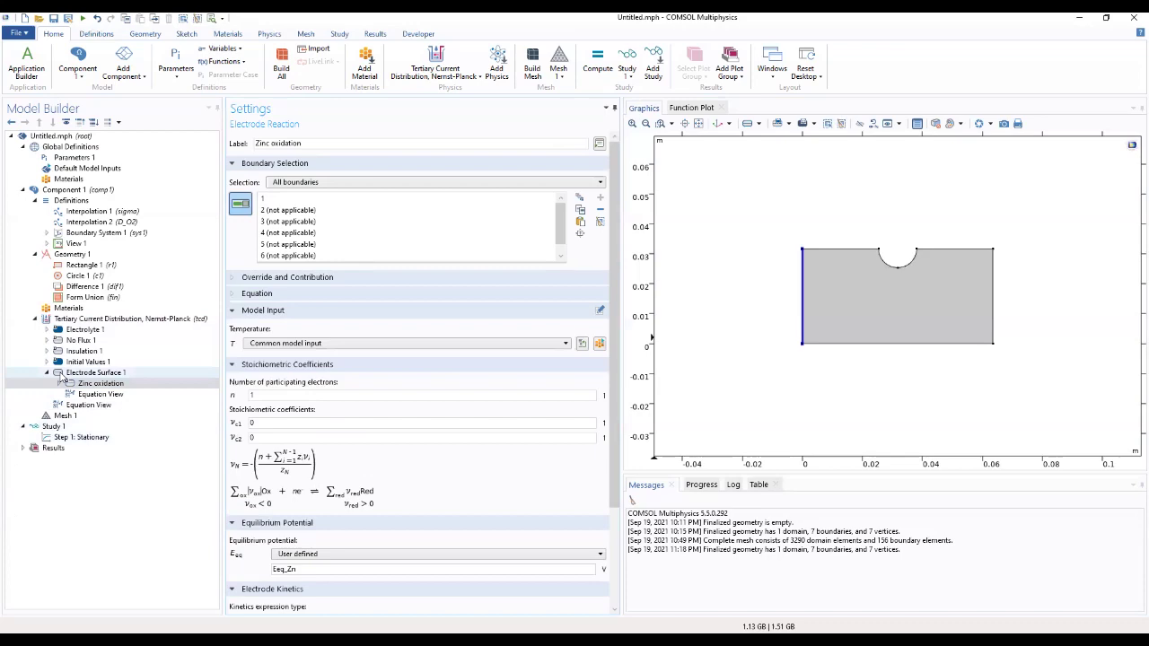
Add a second Electrode Surface condition on the two arc boundaries of the rebar notch and show its equations
{"action": "left_click", "coordinate": [65, 374]}
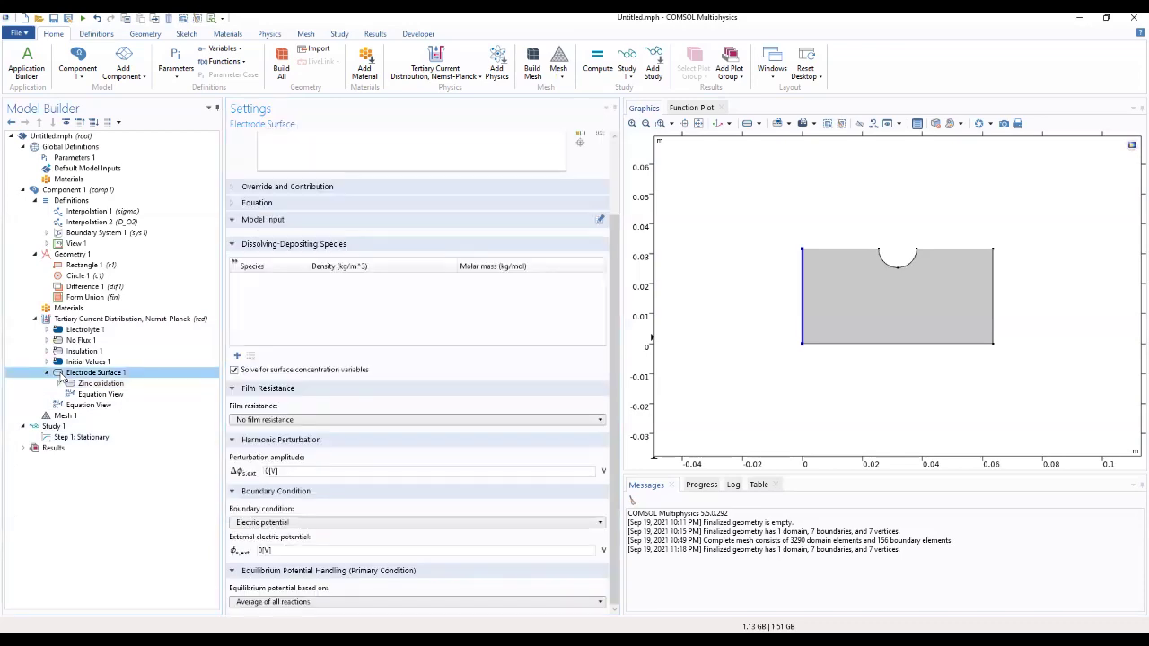
{"action": "left_click", "coordinate": [77, 321]}
{"action": "right_click", "coordinate": [77, 321]}
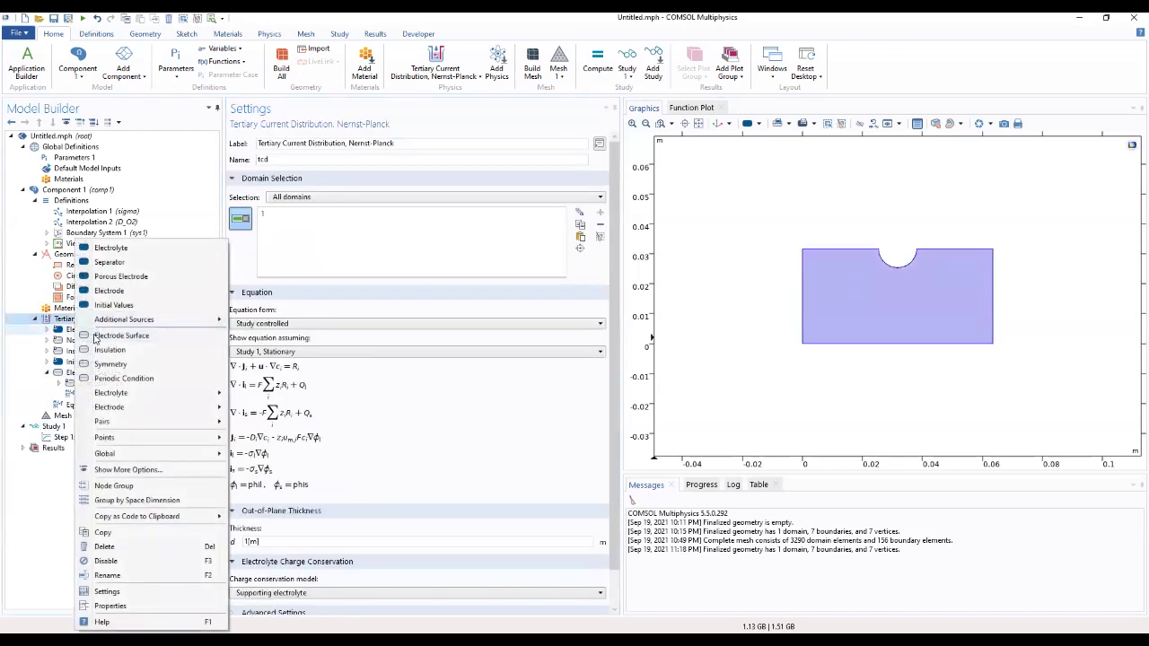
{"action": "left_click", "coordinate": [98, 334]}
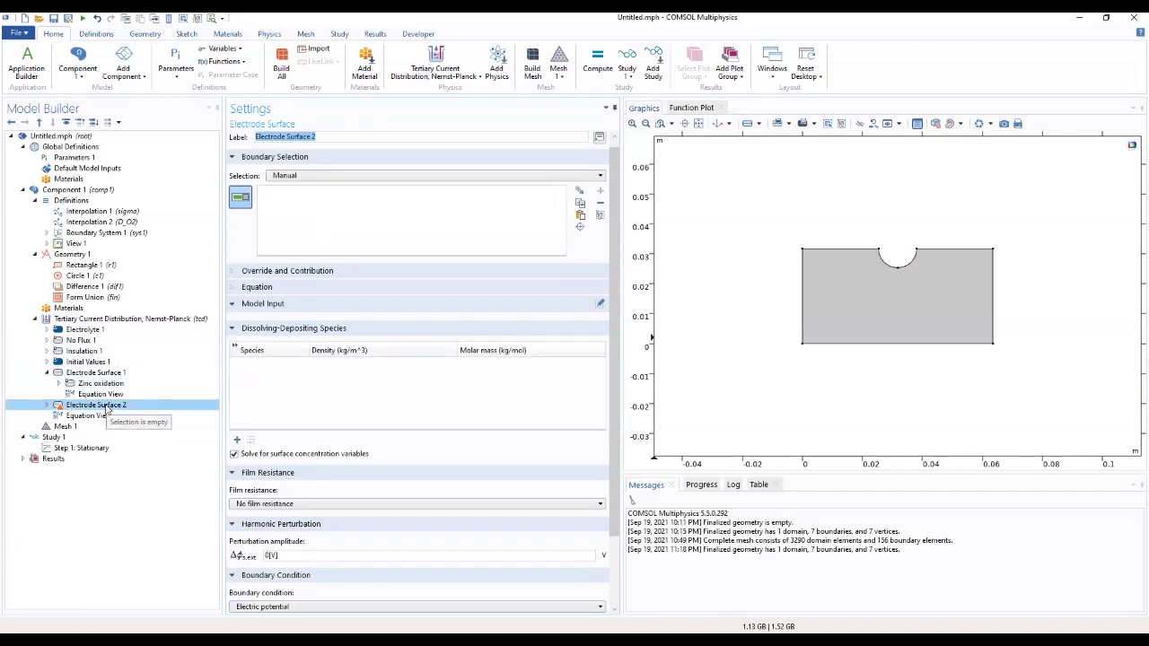
{"action": "scroll", "coordinate": [449, 274], "scroll_direction": "up", "scroll_amount": 1}
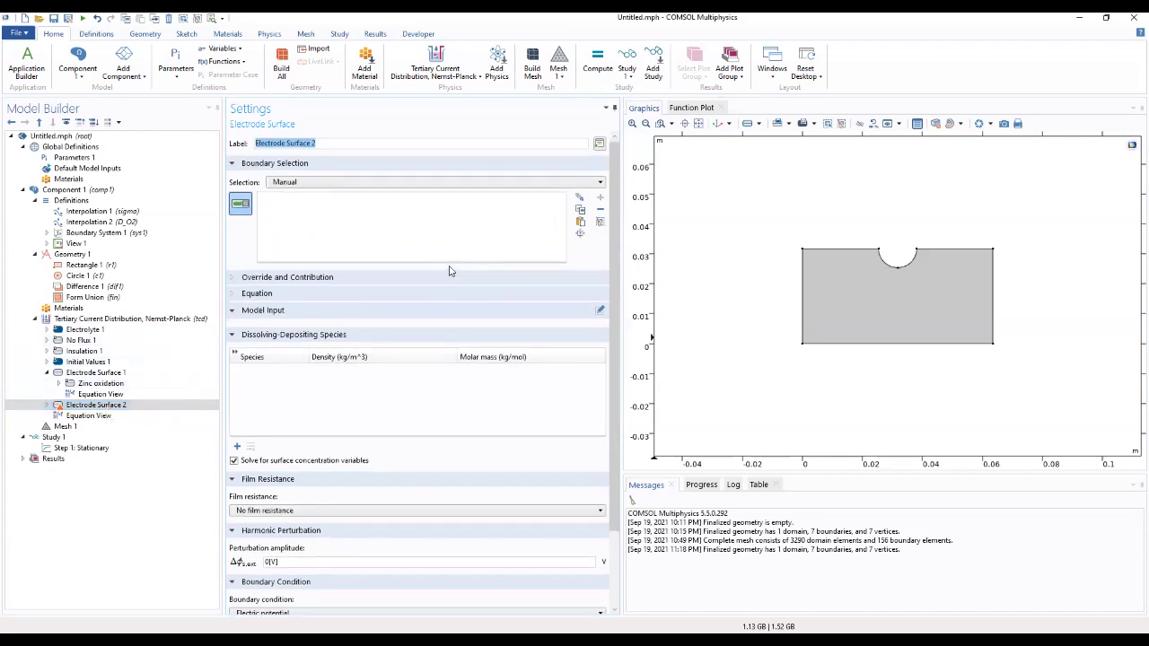
{"action": "left_click", "coordinate": [881, 261]}
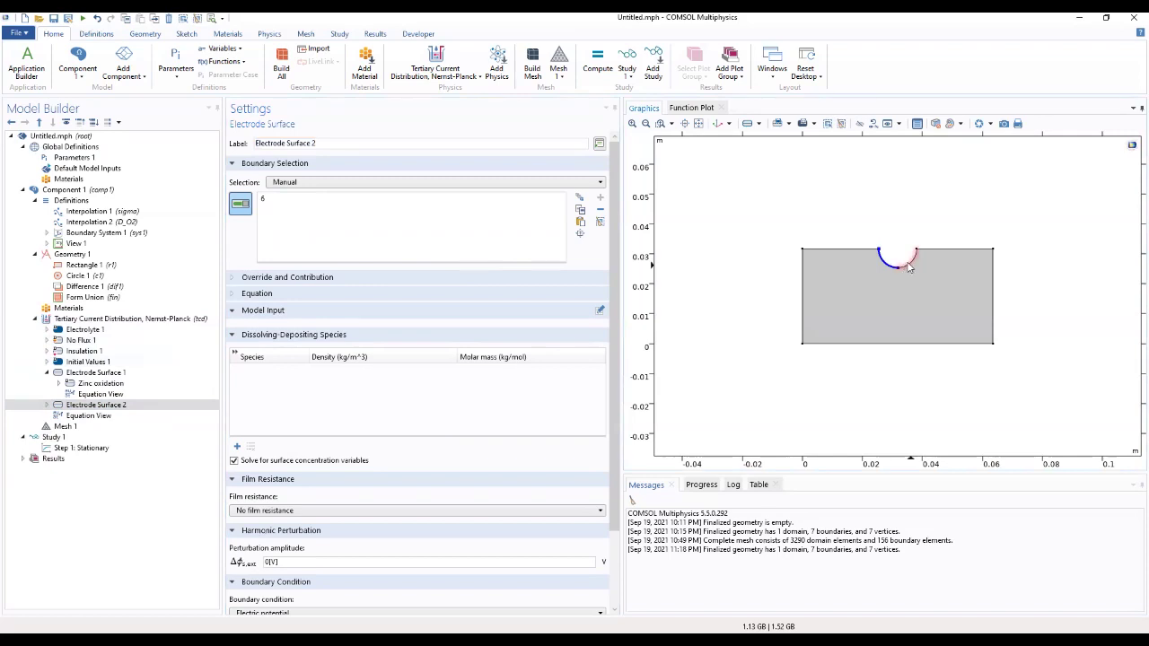
{"action": "left_click", "coordinate": [909, 264]}
{"action": "left_click", "coordinate": [299, 294]}
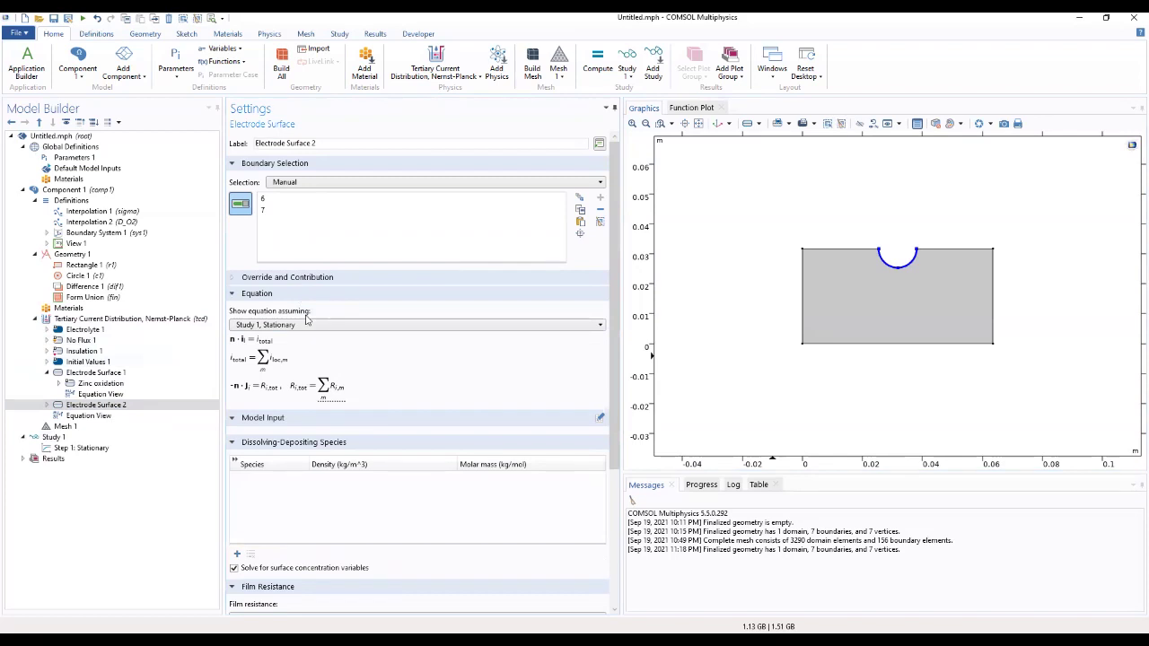
Set the external electric potential of Electrode Surface 2 to E_app
{"action": "scroll", "coordinate": [390, 403], "scroll_direction": "down", "scroll_amount": 3}
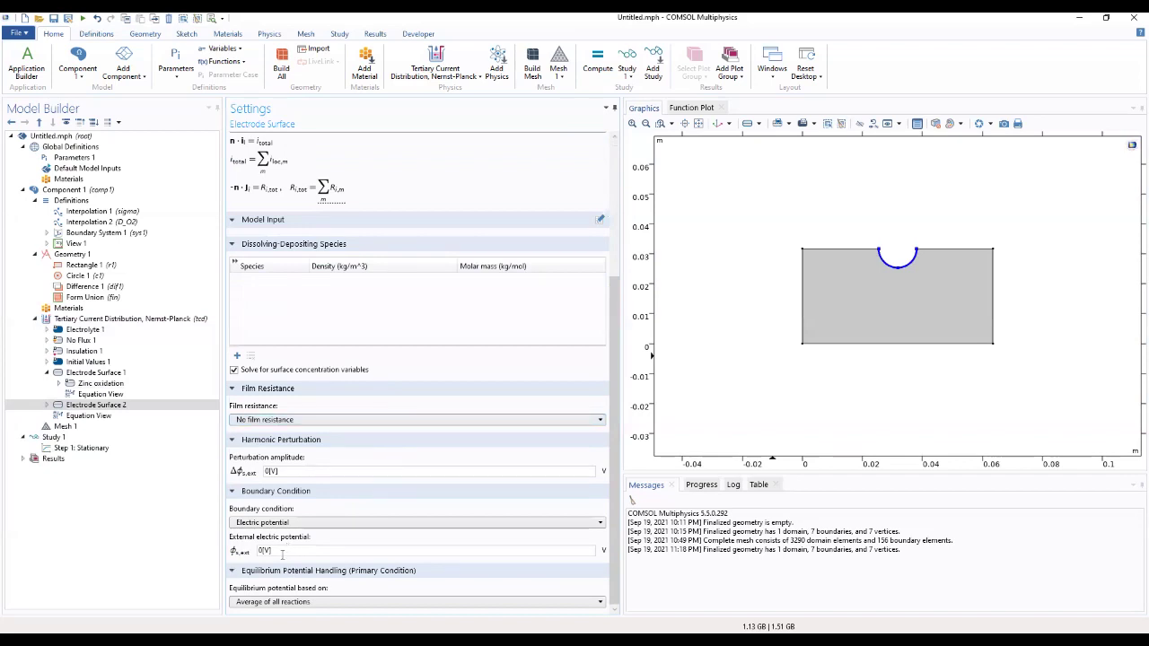
{"action": "left_click_drag", "start_coordinate": [285, 552], "coordinate": [215, 558]}
{"action": "type", "text": "E_app"}
Open the electrode reaction under Electrode Surface 2 and label it Oxygen reduction
{"action": "left_click", "coordinate": [97, 406]}
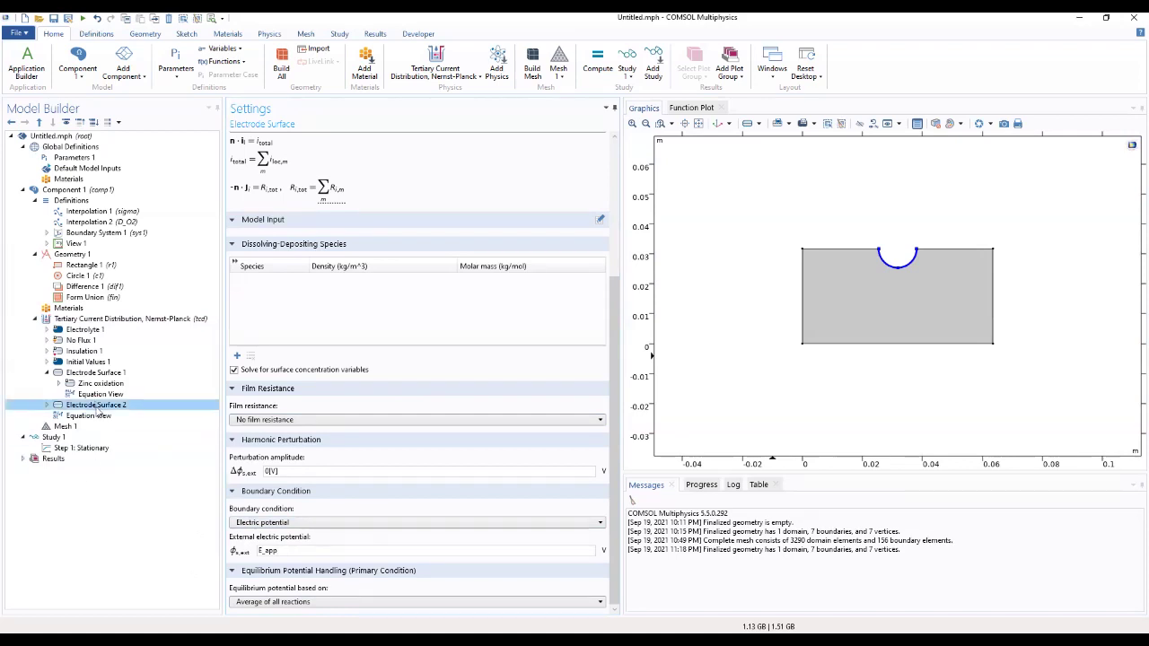
{"action": "left_click", "coordinate": [48, 405]}
{"action": "left_click", "coordinate": [107, 416]}
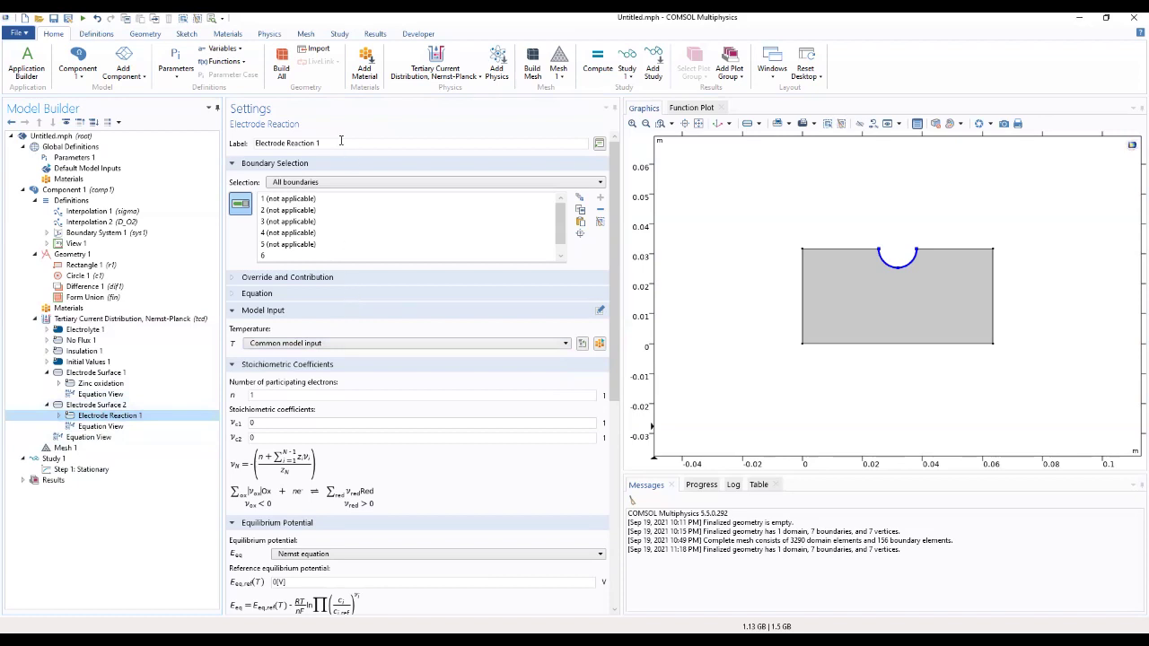
{"action": "left_click_drag", "start_coordinate": [322, 143], "coordinate": [253, 144]}
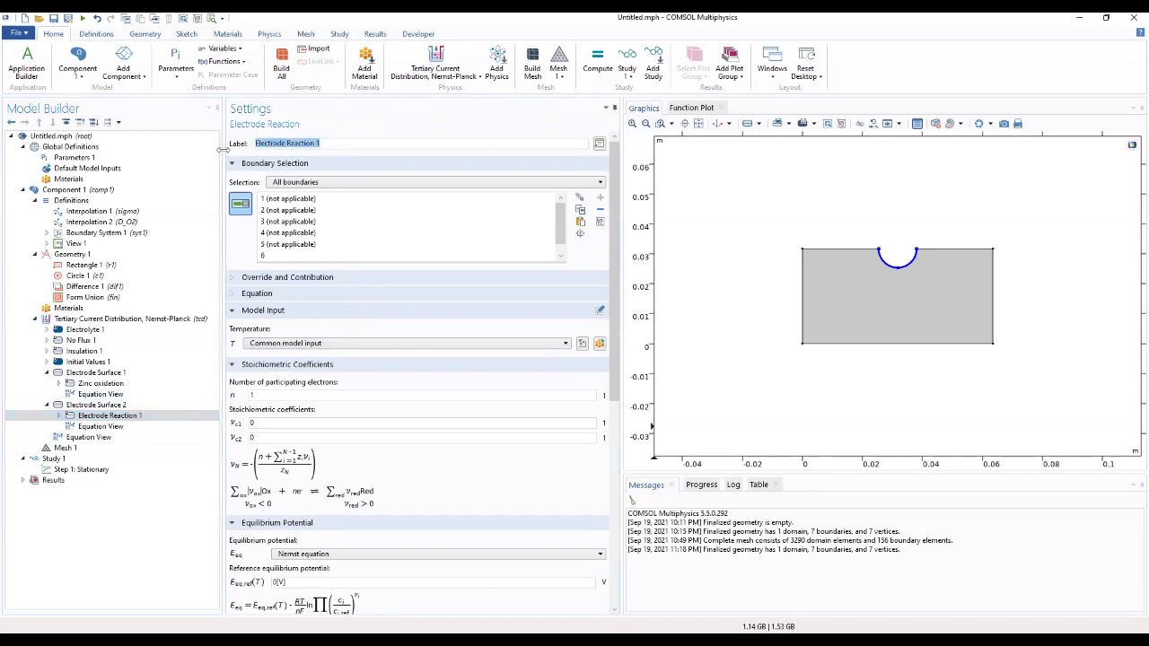
{"action": "type", "text": "Oxy"}
{"action": "key", "text": "BackSpace"}
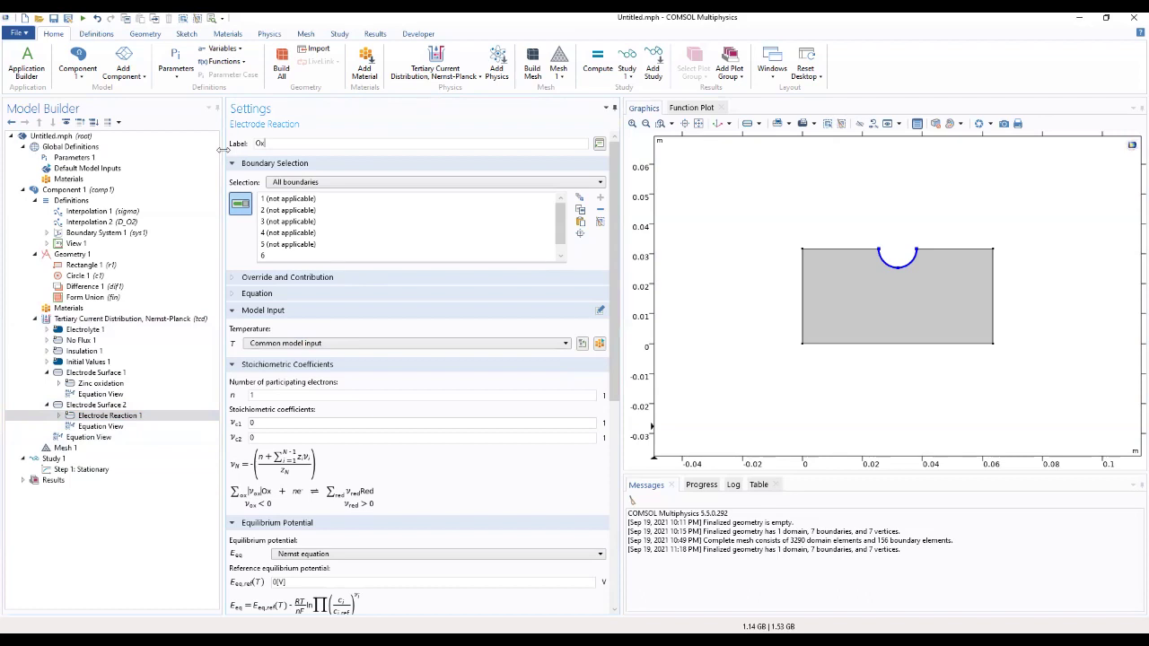
{"action": "type", "text": "ygen reduction"}
Set the Oxygen reduction's number of participating electrons to 4 and the stoichiometric coefficient for c1 to -1
{"action": "left_click", "coordinate": [283, 395]}
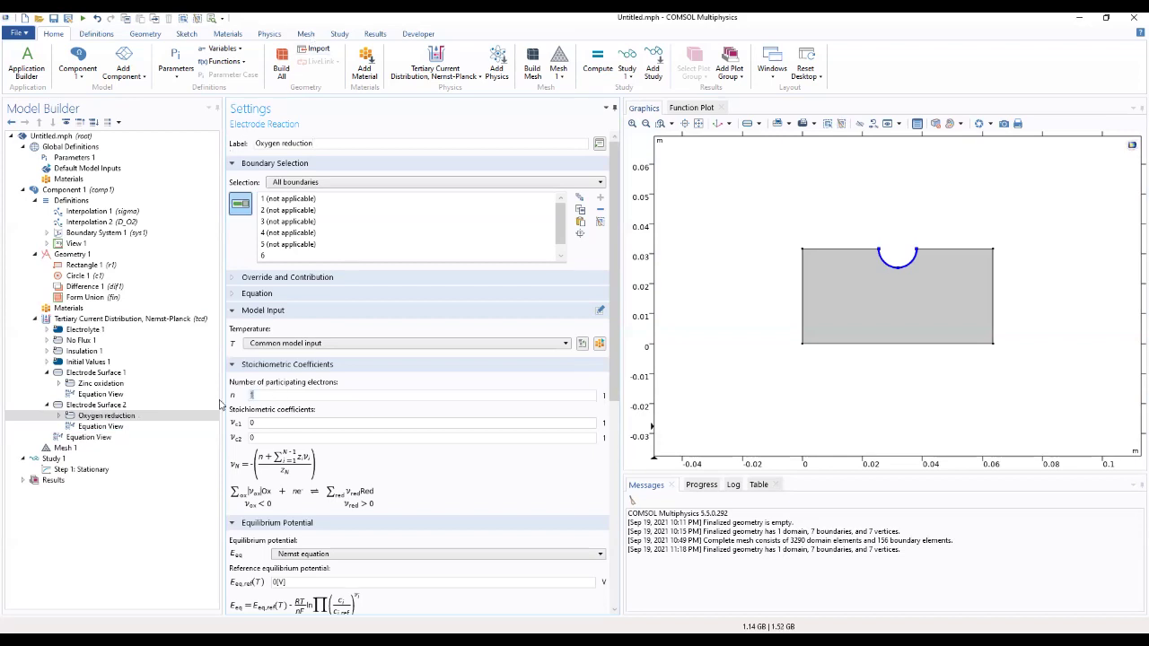
{"action": "type", "text": "4"}
{"action": "type", "text": "-"}
{"action": "type", "text": "1"}
Set the equilibrium potential of the Oxygen reduction reaction to the user-defined value Eeq_O2
{"action": "scroll", "coordinate": [406, 457], "scroll_direction": "down", "scroll_amount": 1}
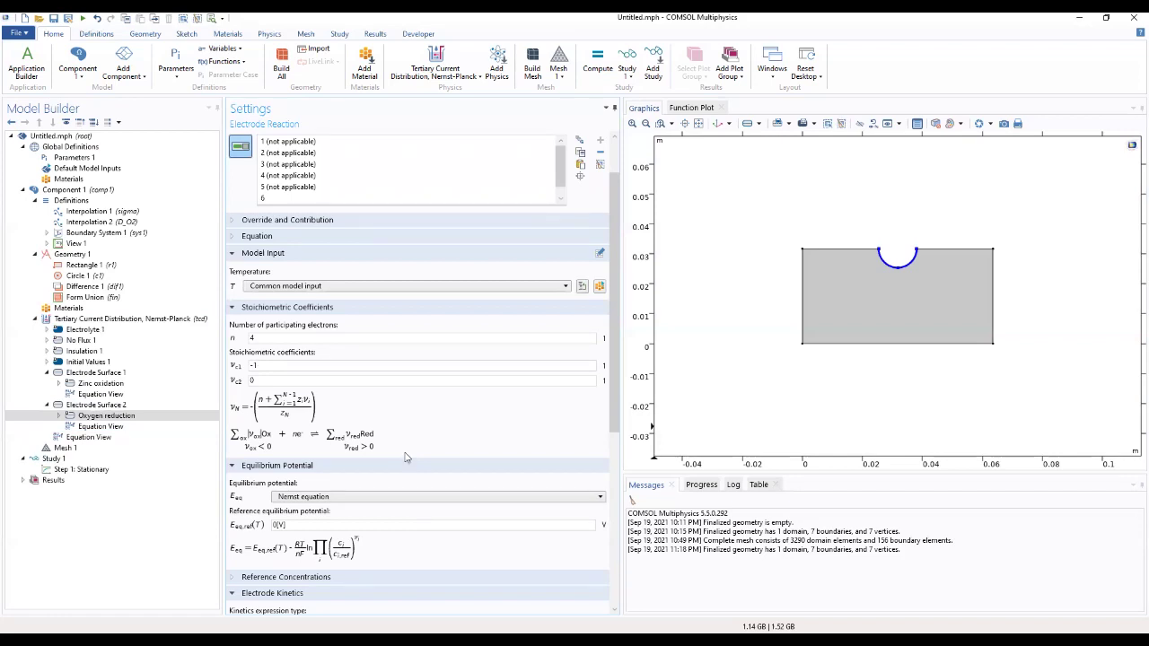
{"action": "scroll", "coordinate": [406, 457], "scroll_direction": "down", "scroll_amount": 1}
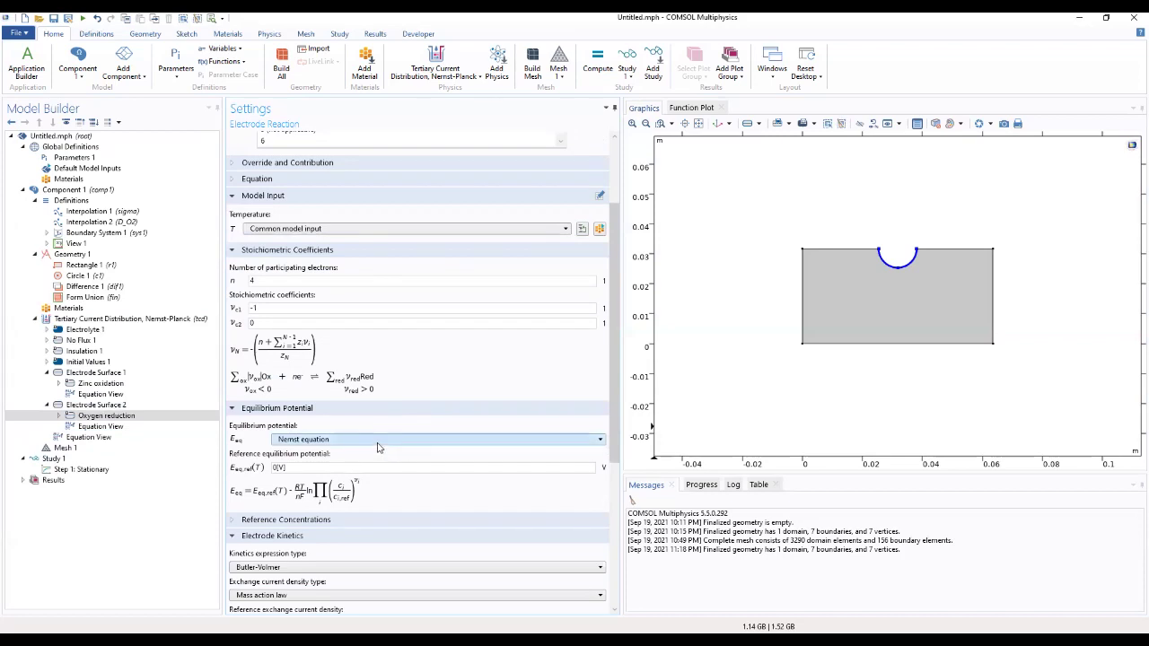
{"action": "left_click", "coordinate": [378, 441]}
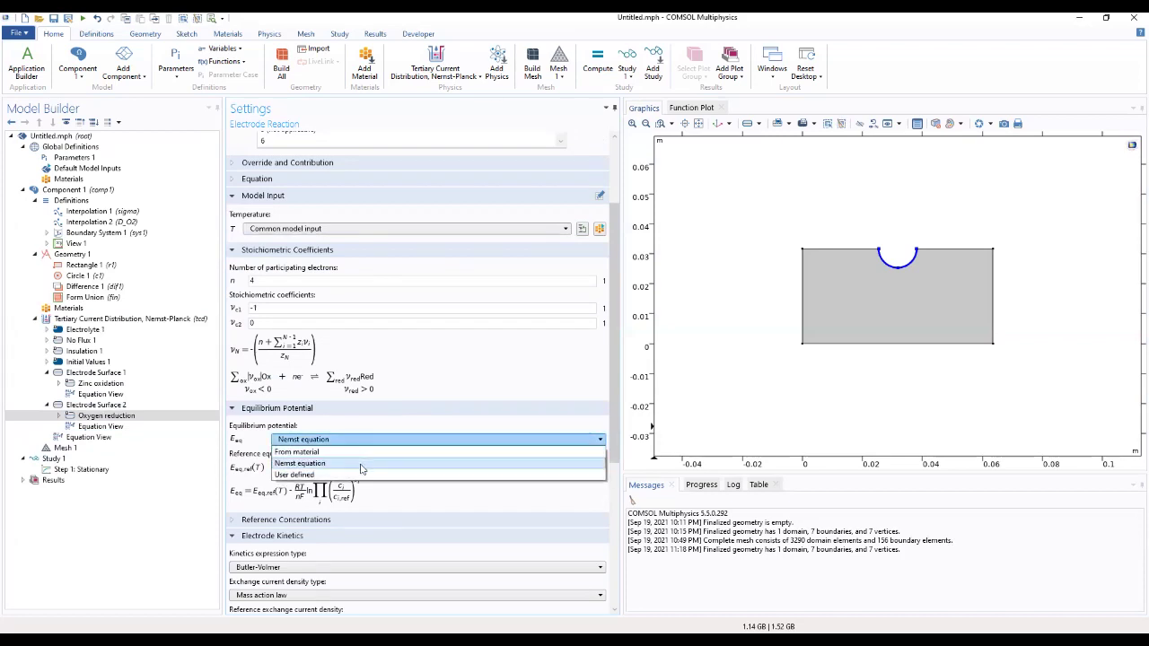
{"action": "left_click", "coordinate": [357, 474]}
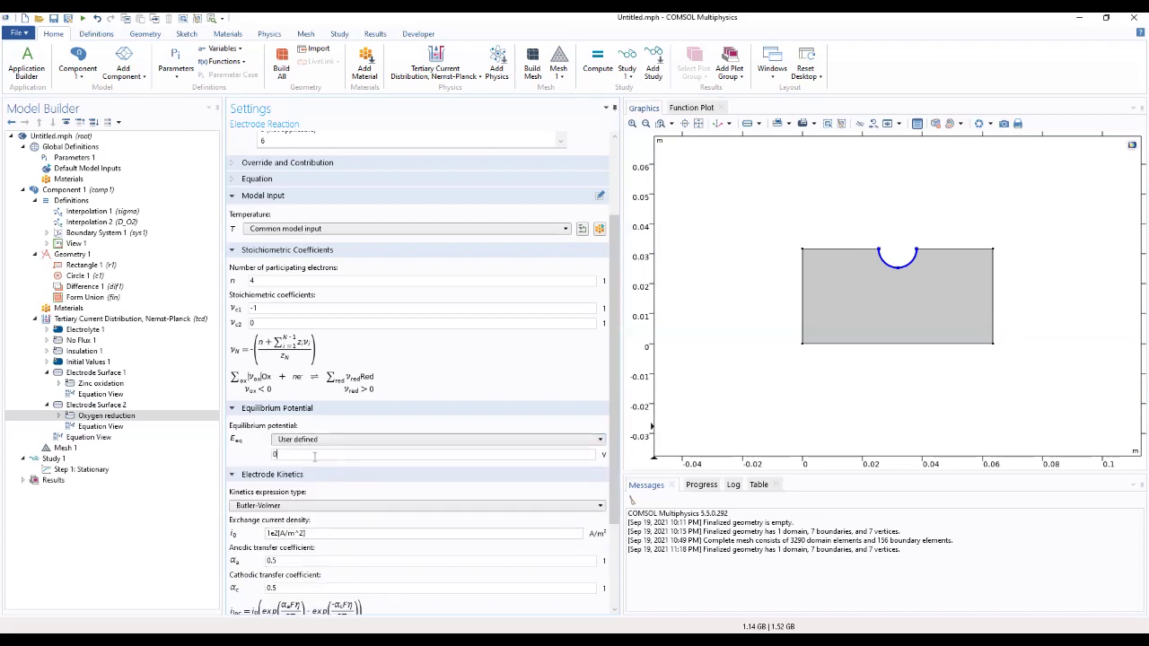
{"action": "left_click", "coordinate": [315, 455]}
{"action": "type", "text": "Eeq_O2"}
Set the Oxygen reduction kinetics to Cathodic Tafel equation and enter c/C_O2_ref*i0_O2 as the exchange current density
{"action": "left_click", "coordinate": [255, 508]}
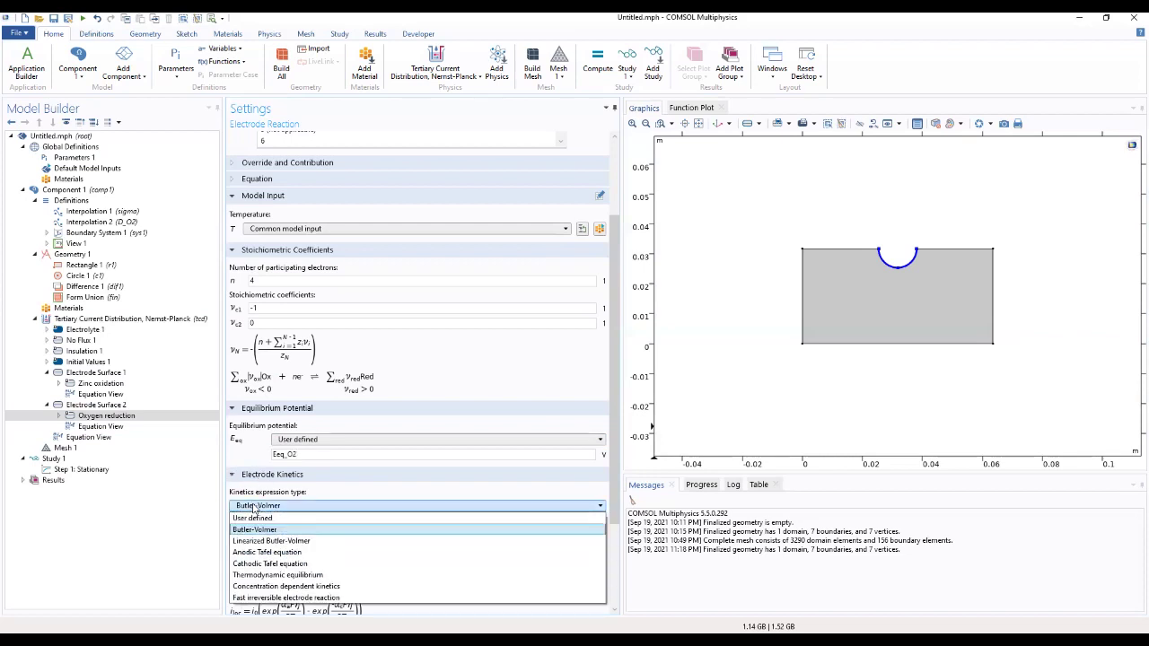
{"action": "left_click", "coordinate": [258, 563]}
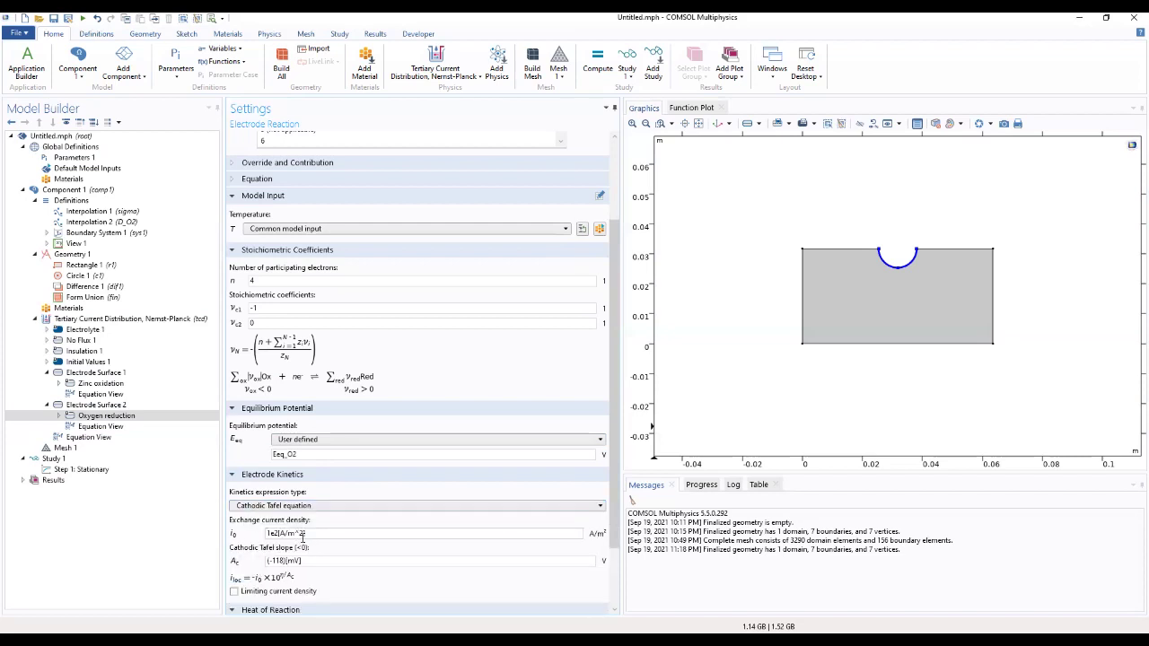
{"action": "left_click_drag", "start_coordinate": [305, 534], "coordinate": [238, 526]}
{"action": "type", "text": "C"}
{"action": "type", "text": "c"}
{"action": "type", "text": "/"}
{"action": "type", "text": "C"}
{"action": "type", "text": "_"}
{"action": "type", "text": "O"}
{"action": "type", "text": "2"}
{"action": "type", "text": "_R"}
{"action": "key", "text": "BackSpace"}
{"action": "type", "text": "ref*i0_O2"}
{"action": "key", "text": "Return"}
{"action": "mouse_move", "coordinate": [301, 545]}
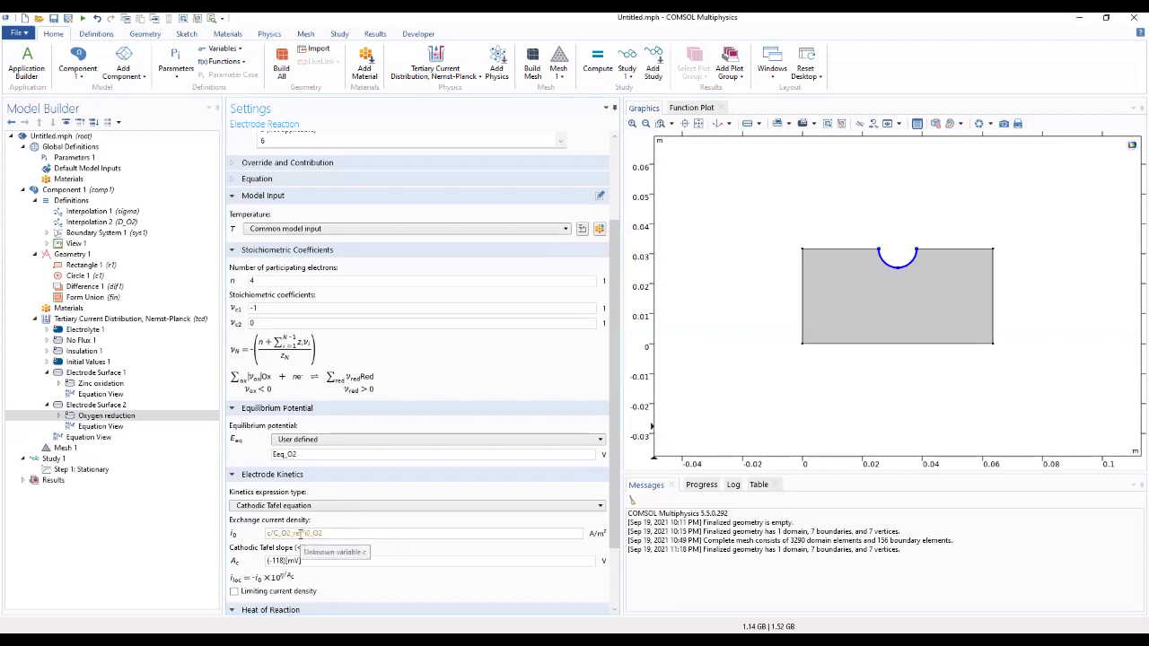
{"action": "left_click", "coordinate": [271, 534]}
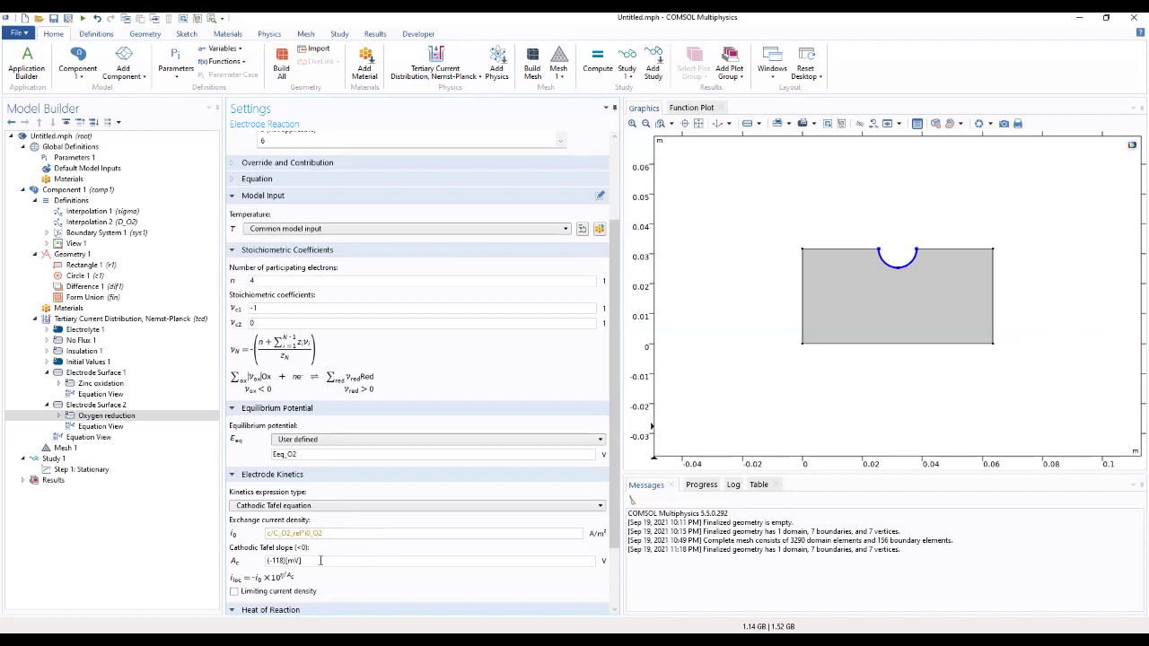
{"action": "left_click_drag", "start_coordinate": [321, 560], "coordinate": [203, 572]}
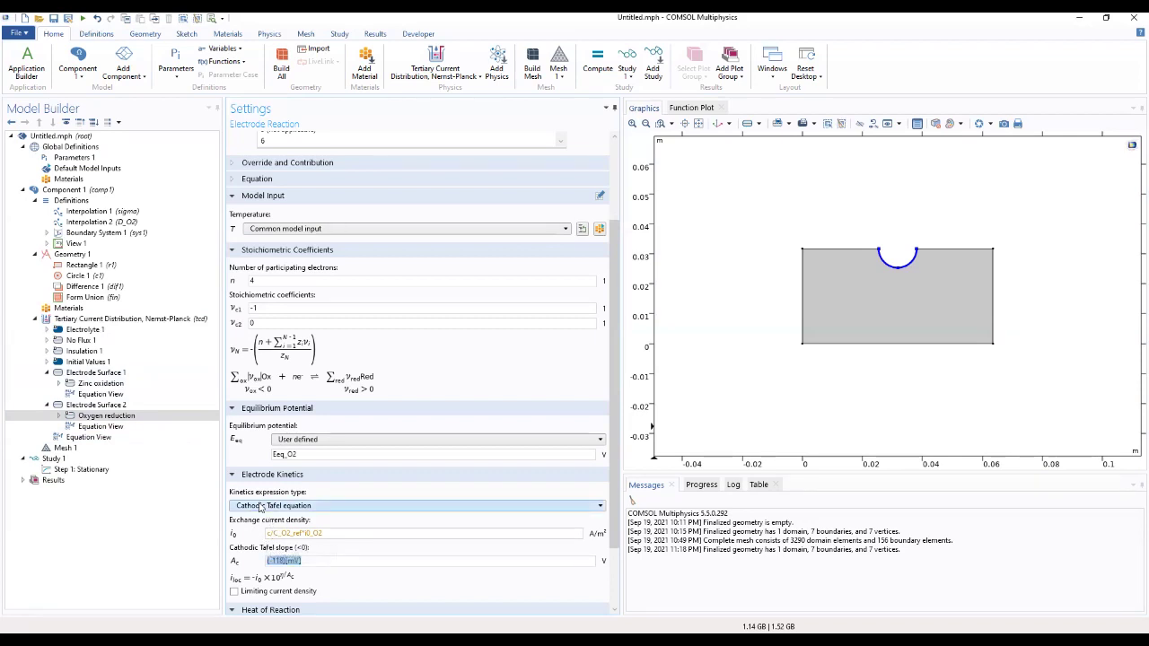
Set the initial concentration of species c1 to C_O2_ref in Initial Values 1
{"action": "left_click", "coordinate": [103, 361]}
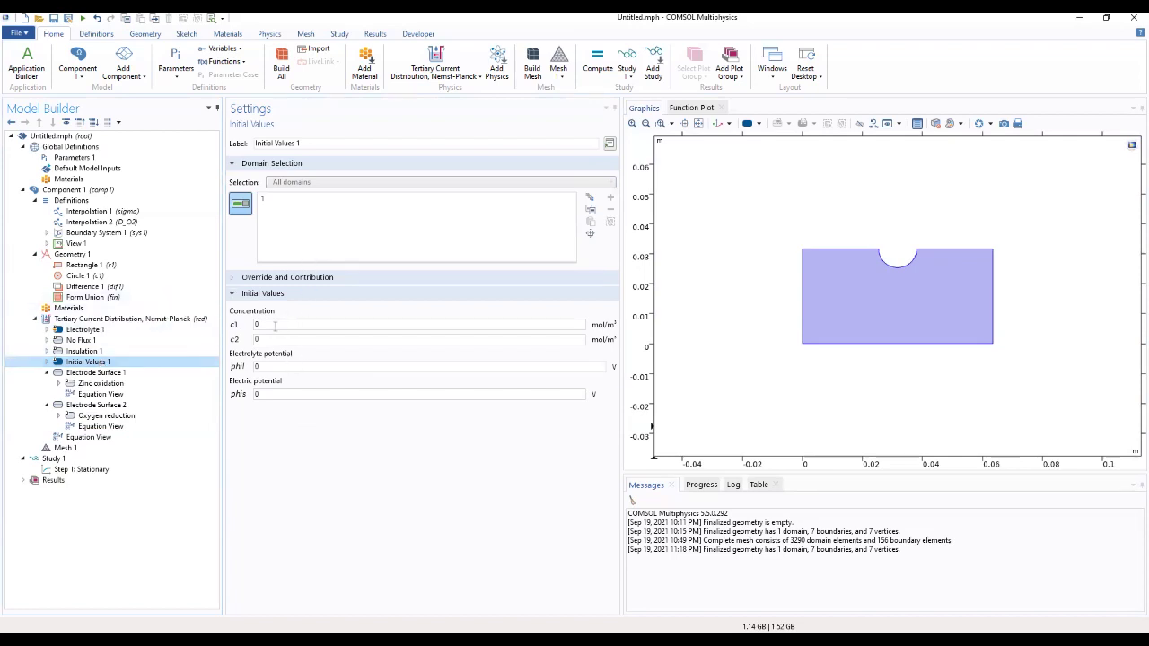
{"action": "key", "text": "ctrl+a"}
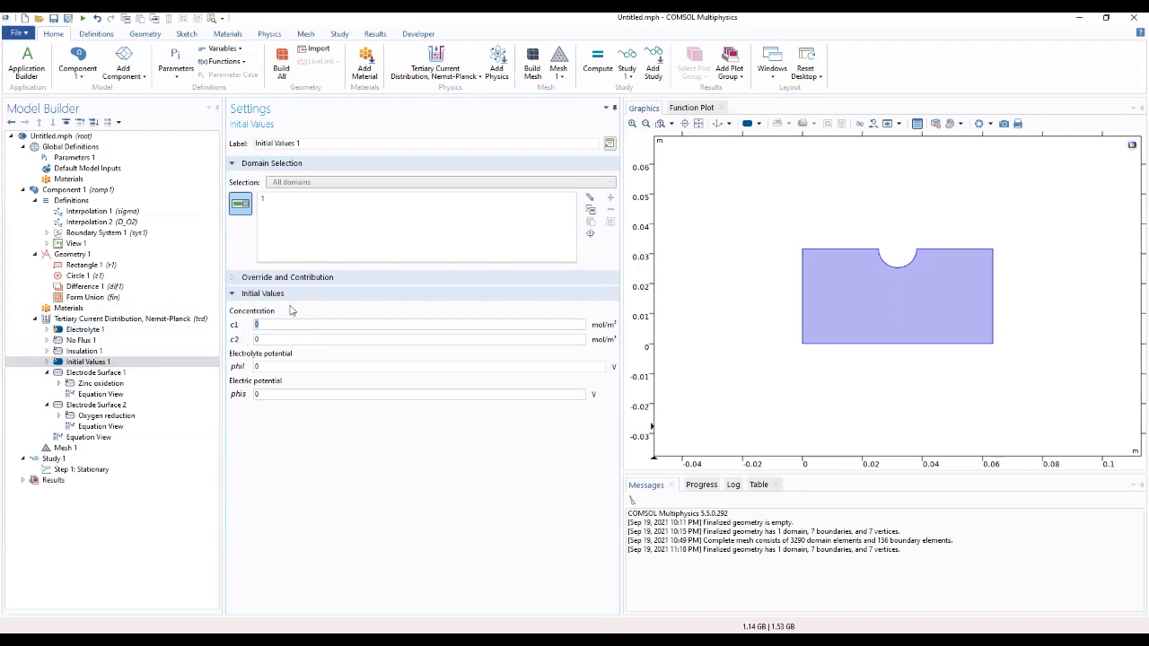
{"action": "type", "text": "c"}
{"action": "type", "text": "_"}
{"action": "type", "text": "o"}
{"action": "key", "text": "BackSpace"}
{"action": "type", "text": "0"}
{"action": "type", "text": "2_ref"}
Correct the Oxygen reduction's exchange current density to c1/C_O2_ref*i0_O2
{"action": "left_click", "coordinate": [103, 416]}
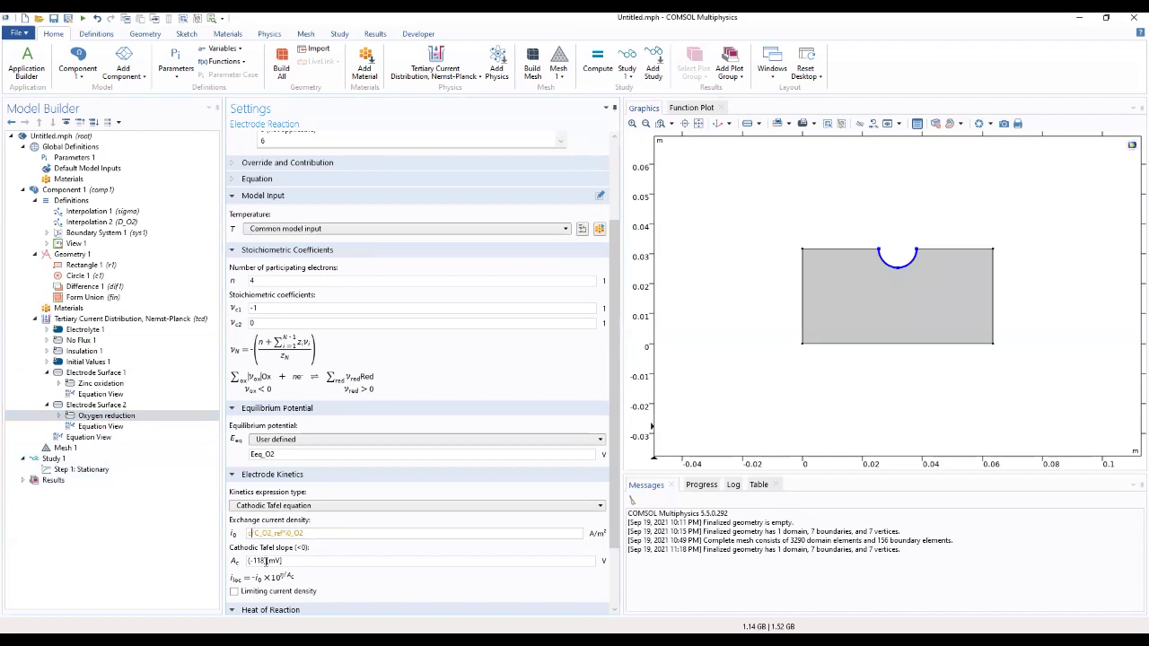
{"action": "left_click", "coordinate": [249, 533]}
{"action": "type", "text": "c1/"}
Check the initial concentration in Initial Values 1 and set the Oxygen reduction's cathodic Tafel slope to A_O2
{"action": "left_click", "coordinate": [101, 362]}
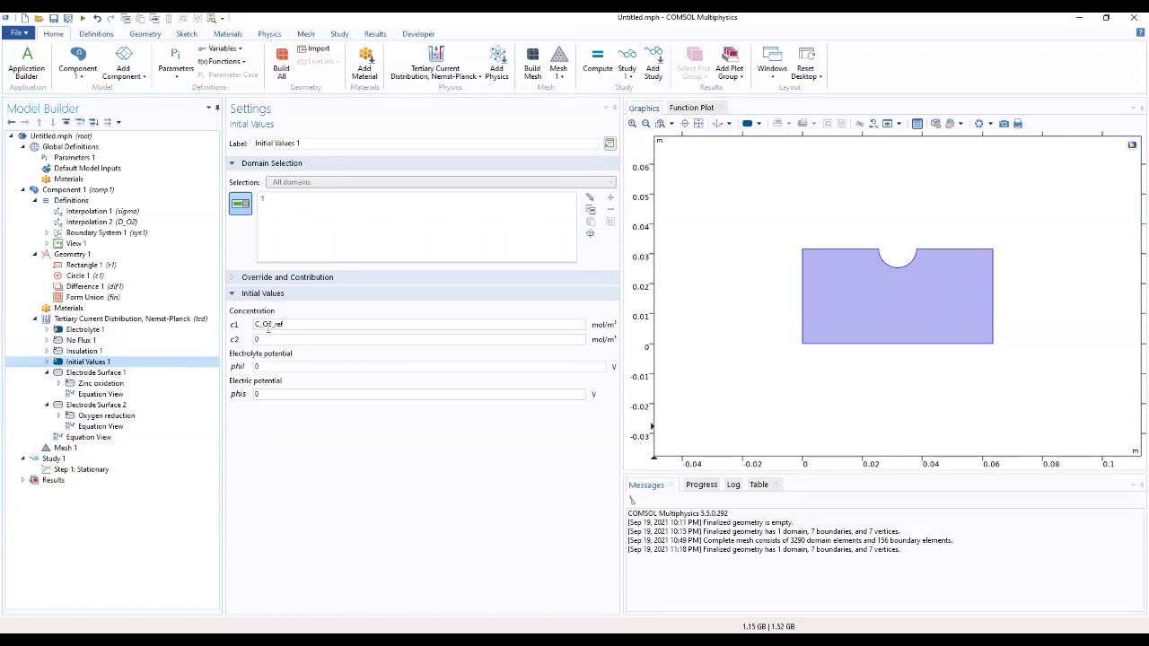
{"action": "left_click", "coordinate": [105, 416]}
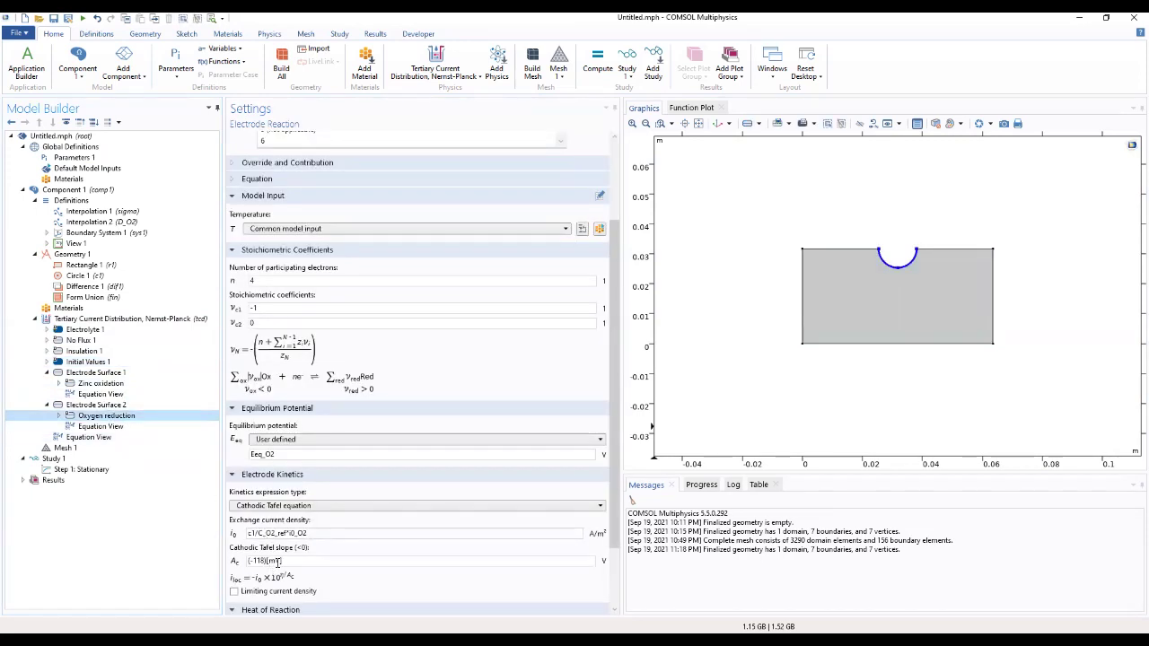
{"action": "triple_click", "coordinate": [266, 560]}
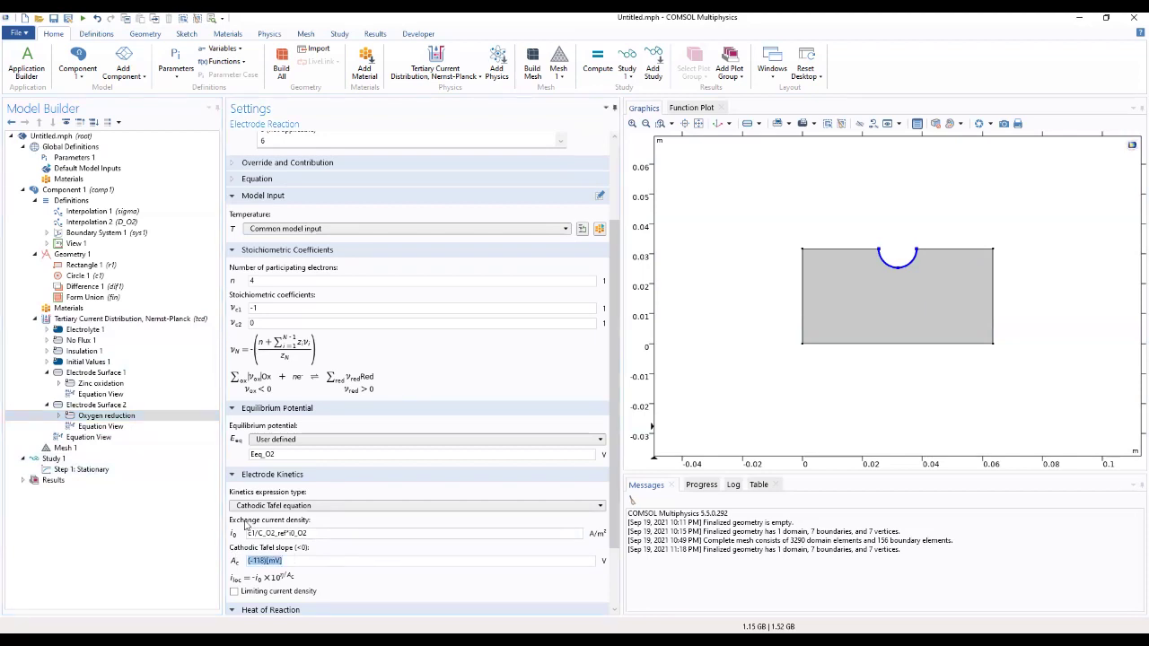
{"action": "type", "text": "A_O2"}
{"action": "scroll", "coordinate": [359, 601], "scroll_direction": "down", "scroll_amount": 3}
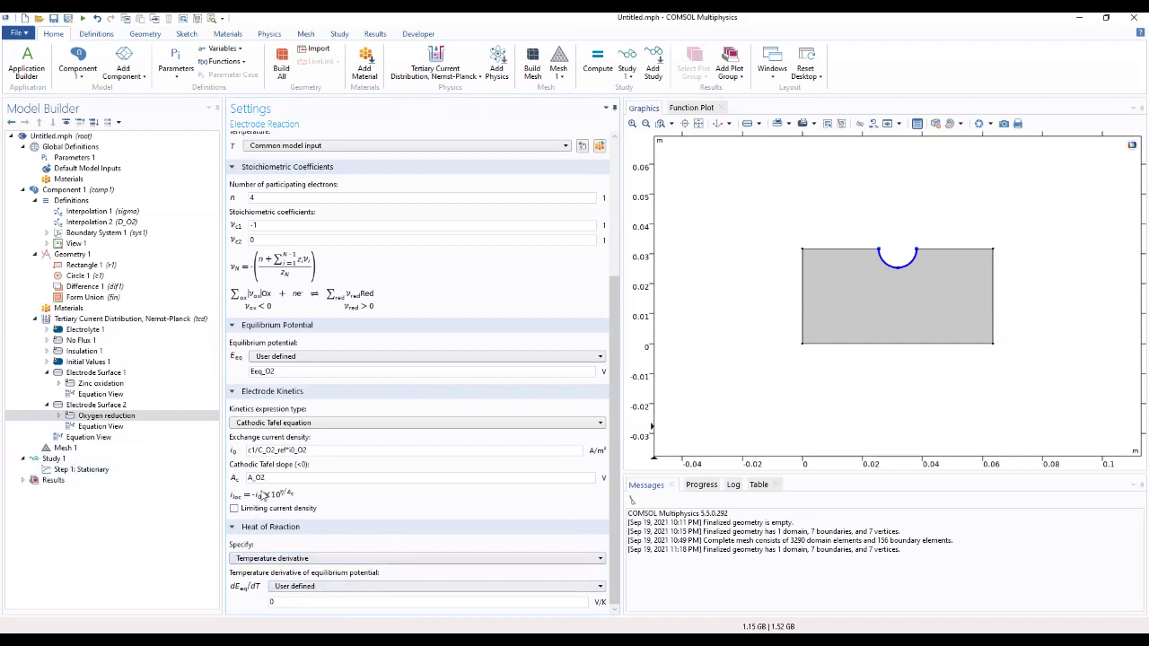
{"action": "left_click", "coordinate": [108, 406]}
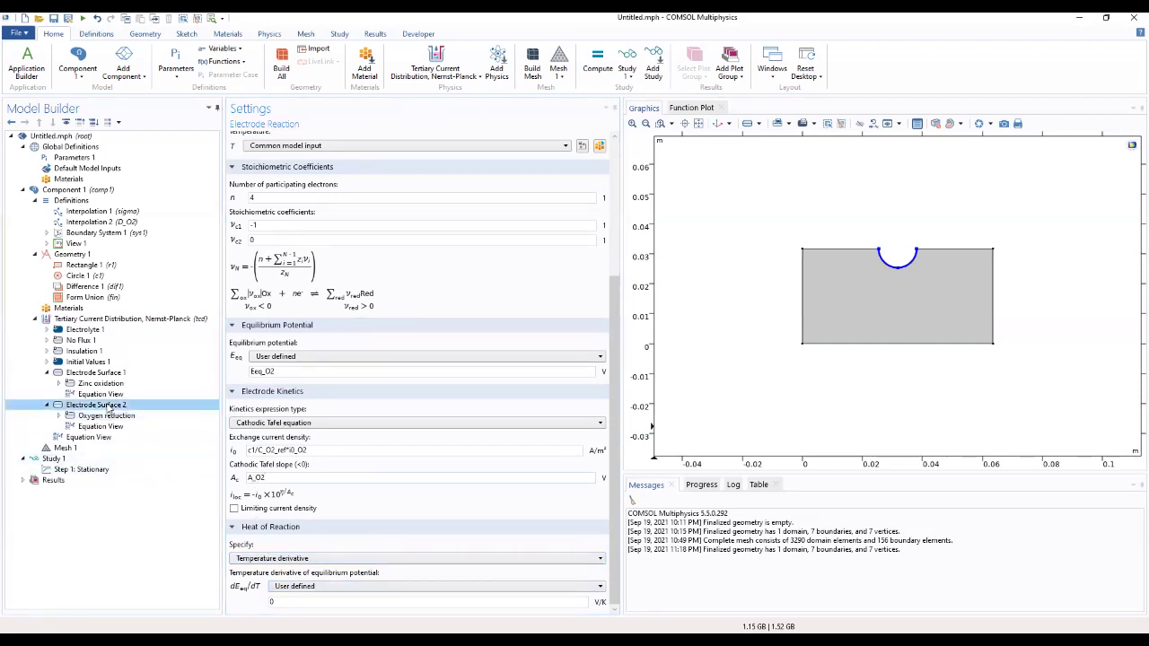
{"action": "left_click", "coordinate": [121, 416]}
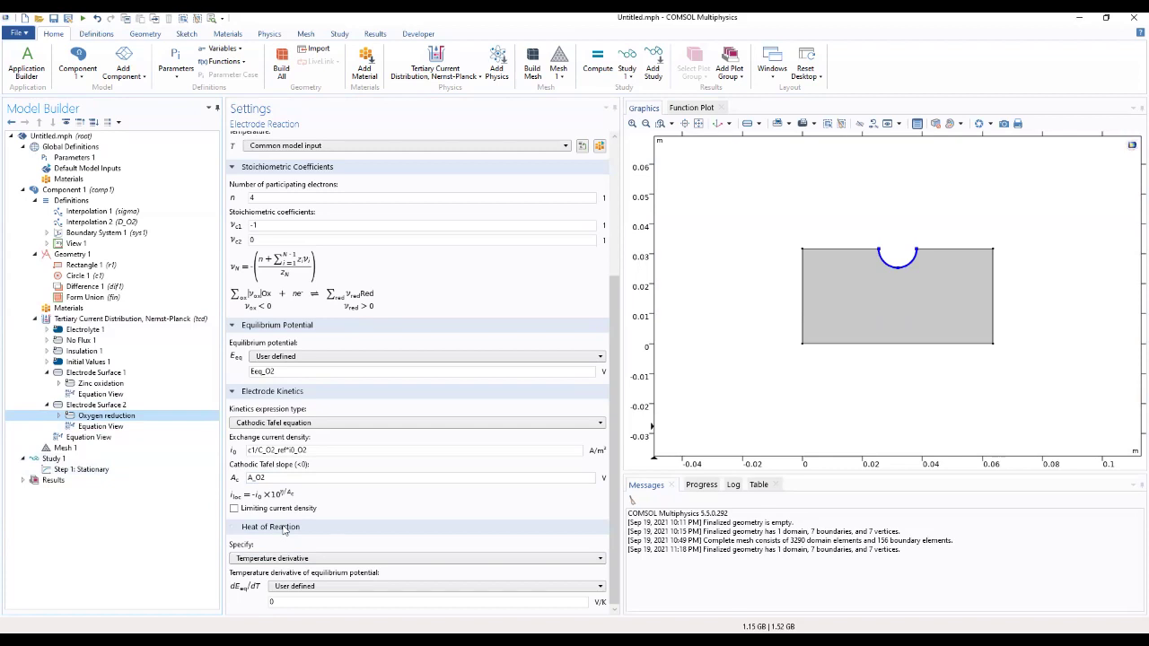
{"action": "scroll", "coordinate": [283, 502], "scroll_direction": "up", "scroll_amount": 5}
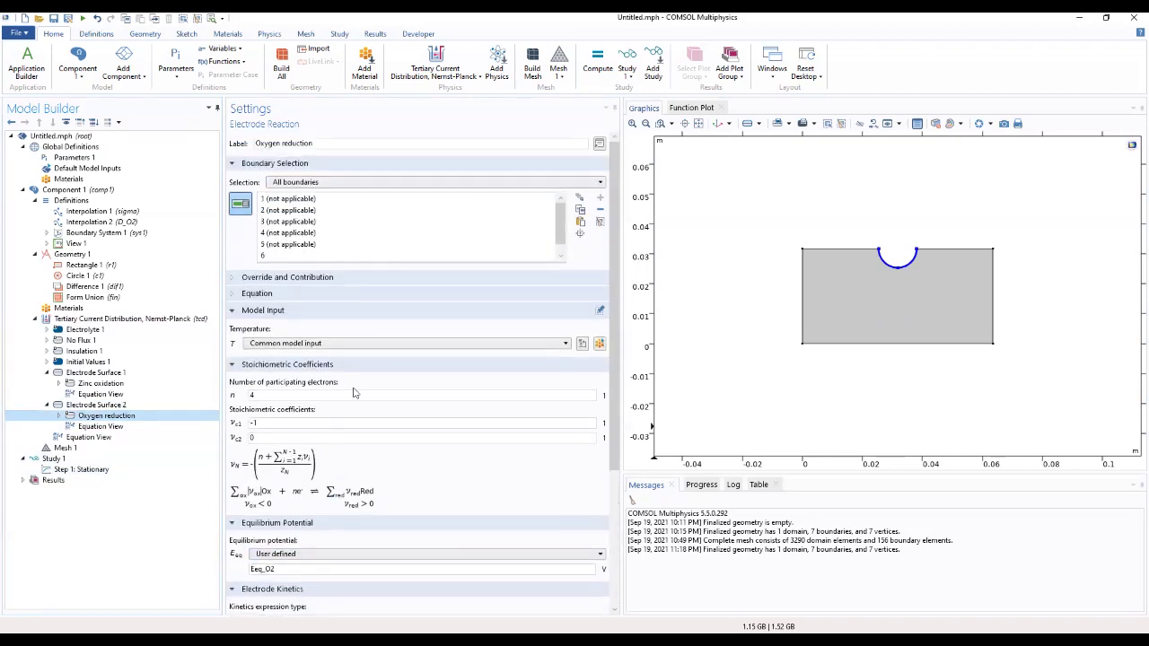
{"action": "scroll", "coordinate": [355, 395], "scroll_direction": "down", "scroll_amount": 5}
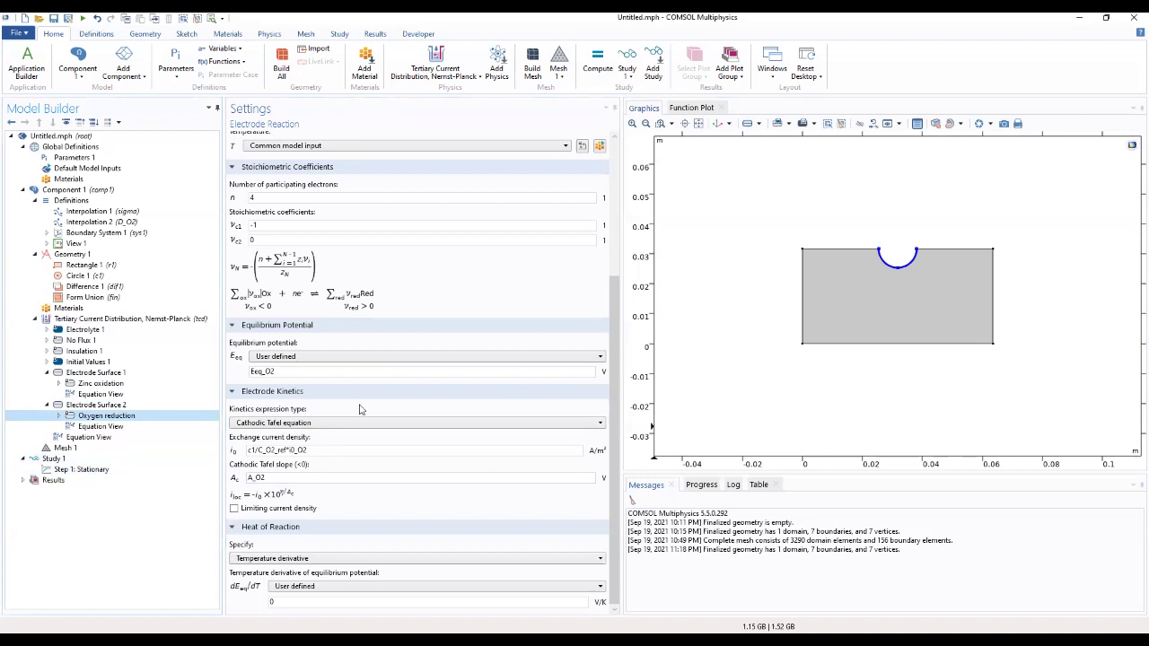
Add a second electrode reaction under Electrode Surface 2 and label it Iron oxidation
{"action": "left_click", "coordinate": [103, 406]}
{"action": "right_click", "coordinate": [106, 406]}
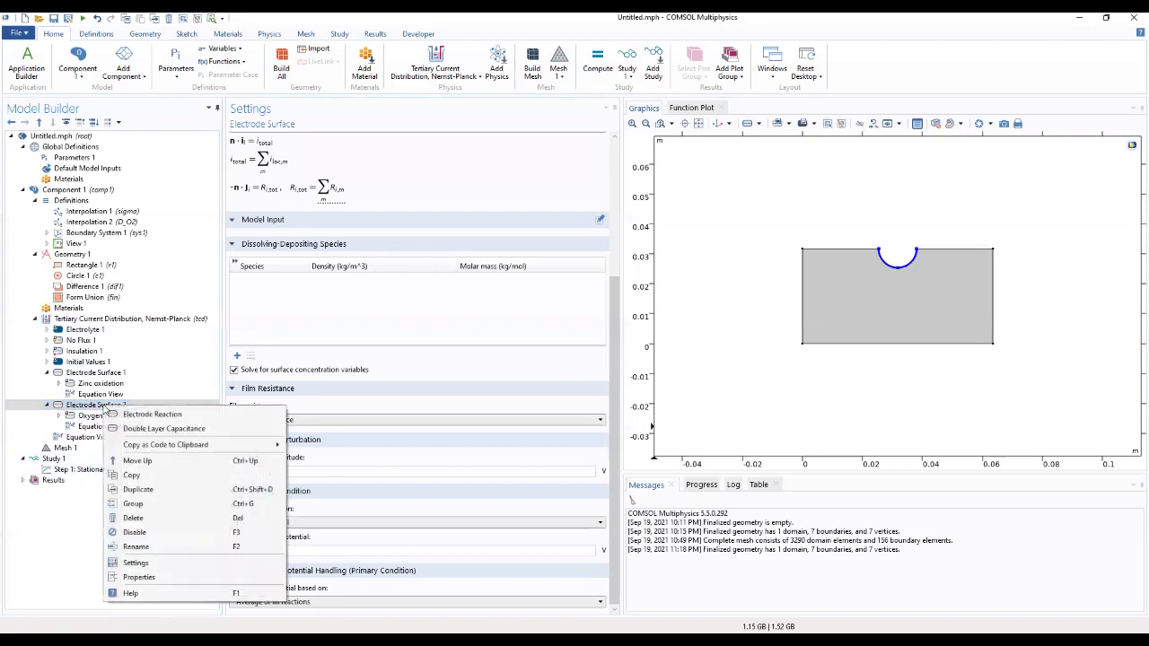
{"action": "left_click", "coordinate": [130, 414]}
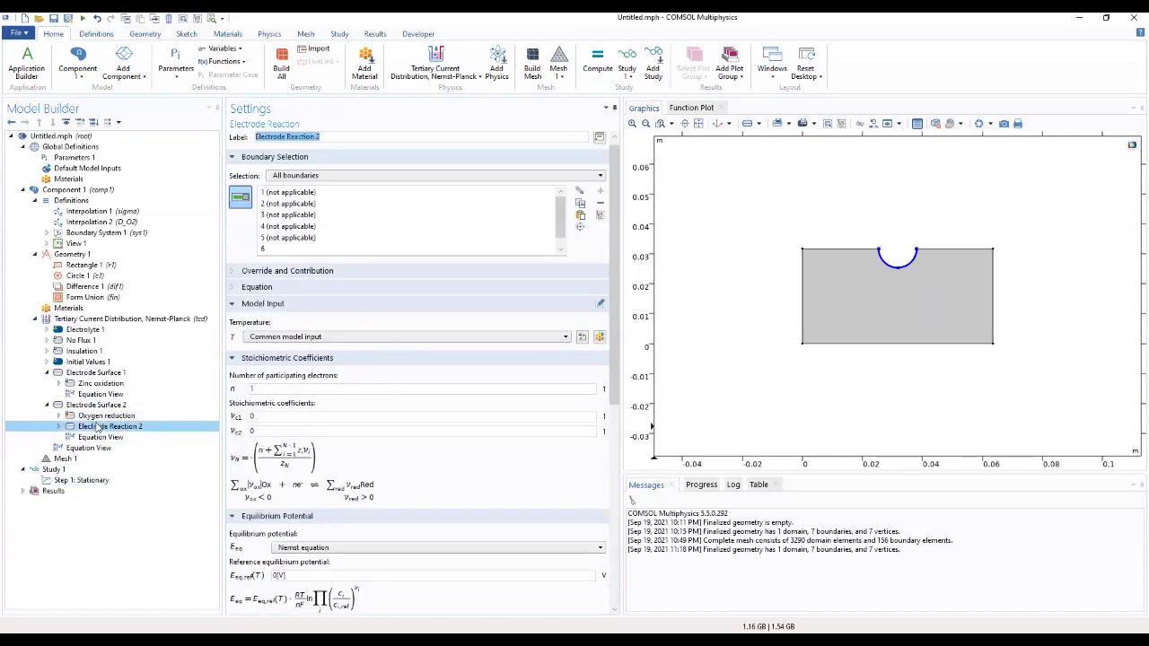
{"action": "left_click", "coordinate": [101, 426]}
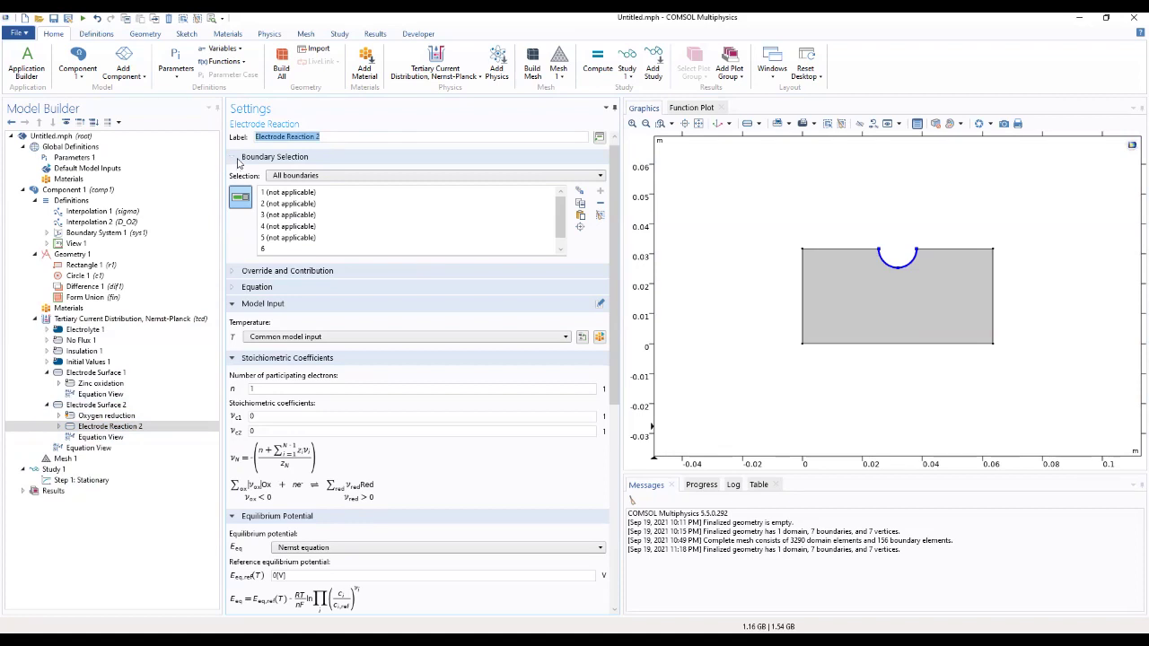
{"action": "key", "text": "BackSpace"}
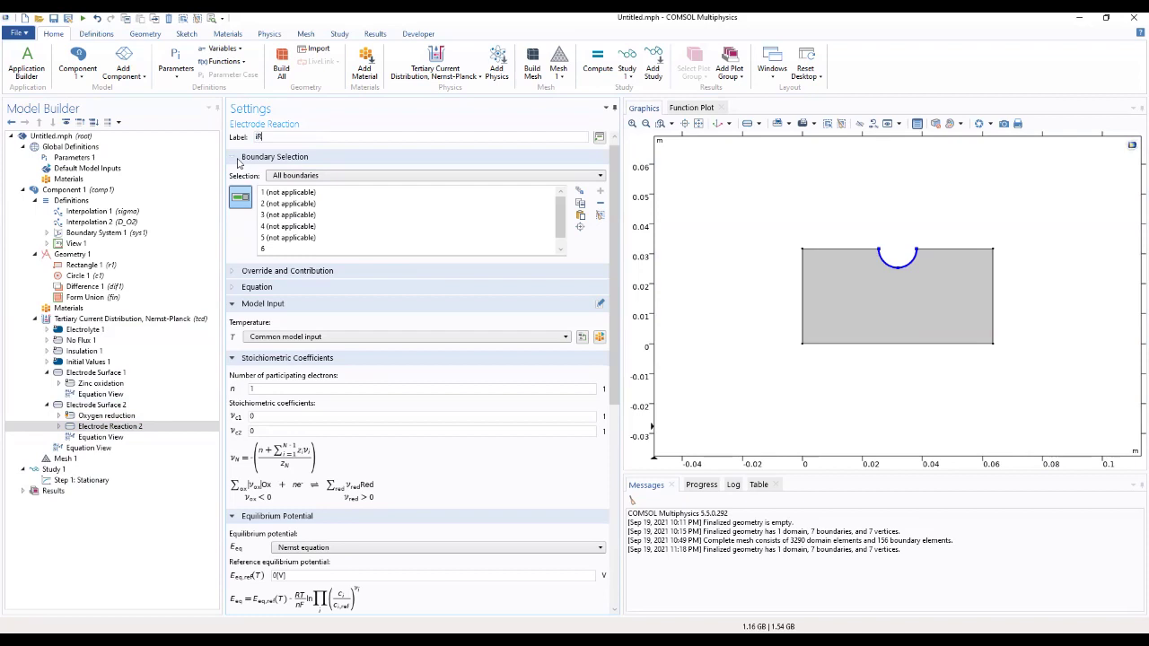
{"action": "type", "text": "Iron oxidation"}
Show the Iron oxidation's equation and set its equilibrium potential to User defined with the value Eeq_Fe
{"action": "left_click", "coordinate": [324, 287]}
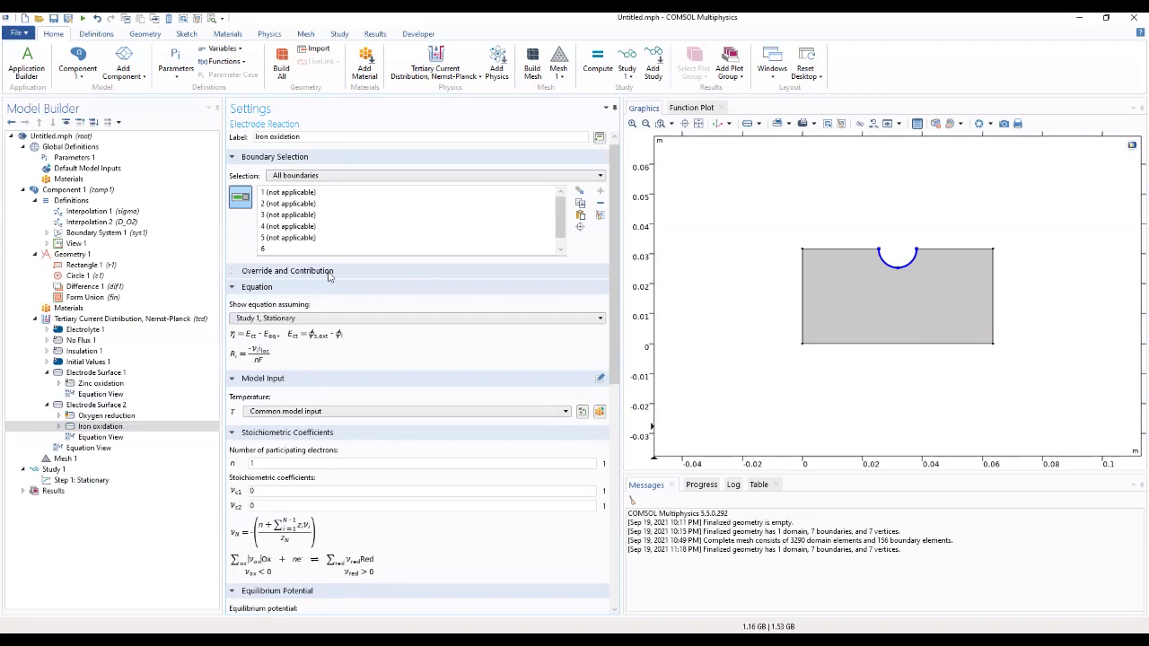
{"action": "scroll", "coordinate": [341, 387], "scroll_direction": "down", "scroll_amount": 2}
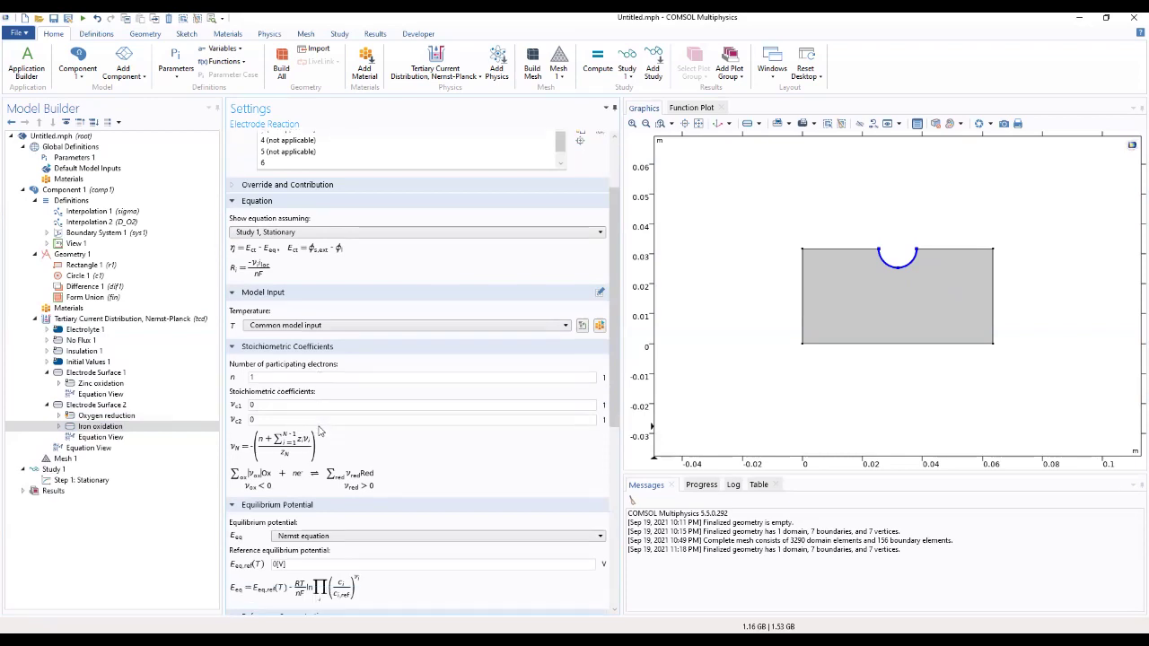
{"action": "scroll", "coordinate": [322, 426], "scroll_direction": "down", "scroll_amount": 3}
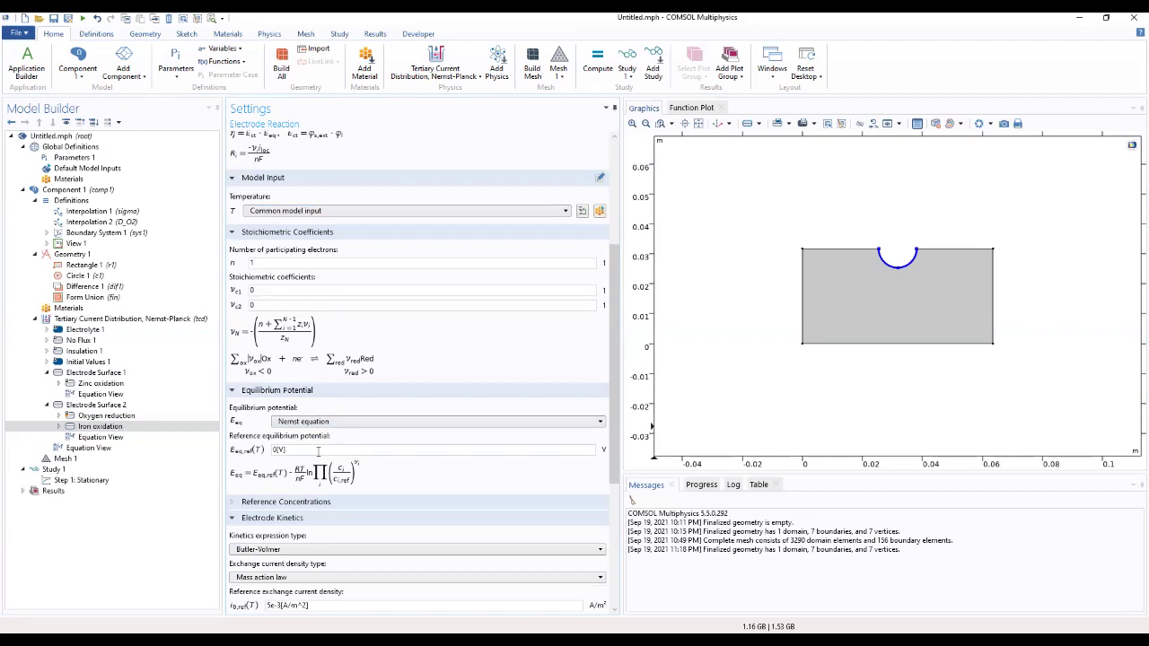
{"action": "left_click", "coordinate": [325, 423]}
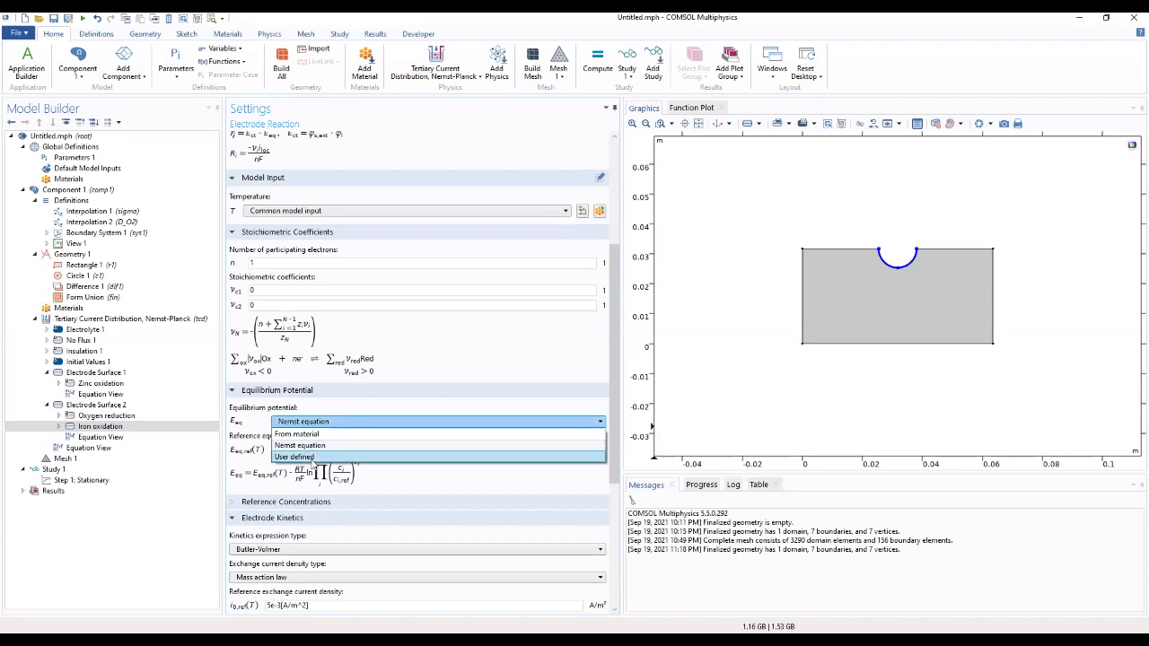
{"action": "left_click", "coordinate": [300, 442]}
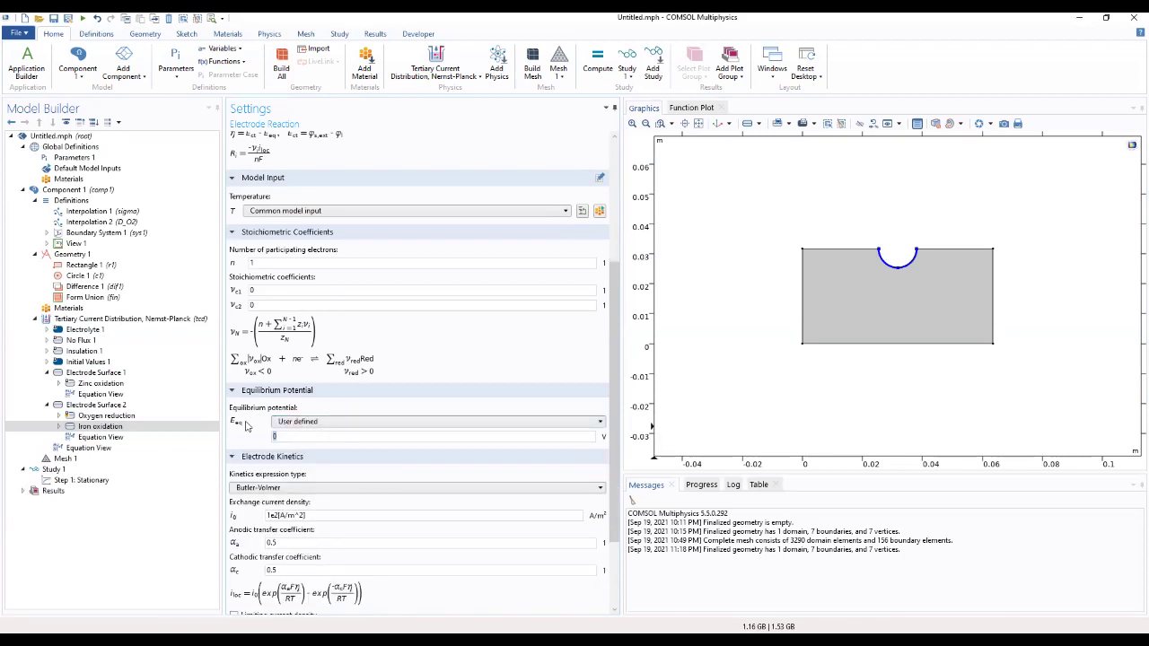
{"action": "type", "text": "Eeq_Fe"}
Check the names in Parameters 1, and give Iron oxidation anodic Tafel kinetics with exchange current density i0_Fe and Tafel slope A_Fe
{"action": "left_click", "coordinate": [90, 157]}
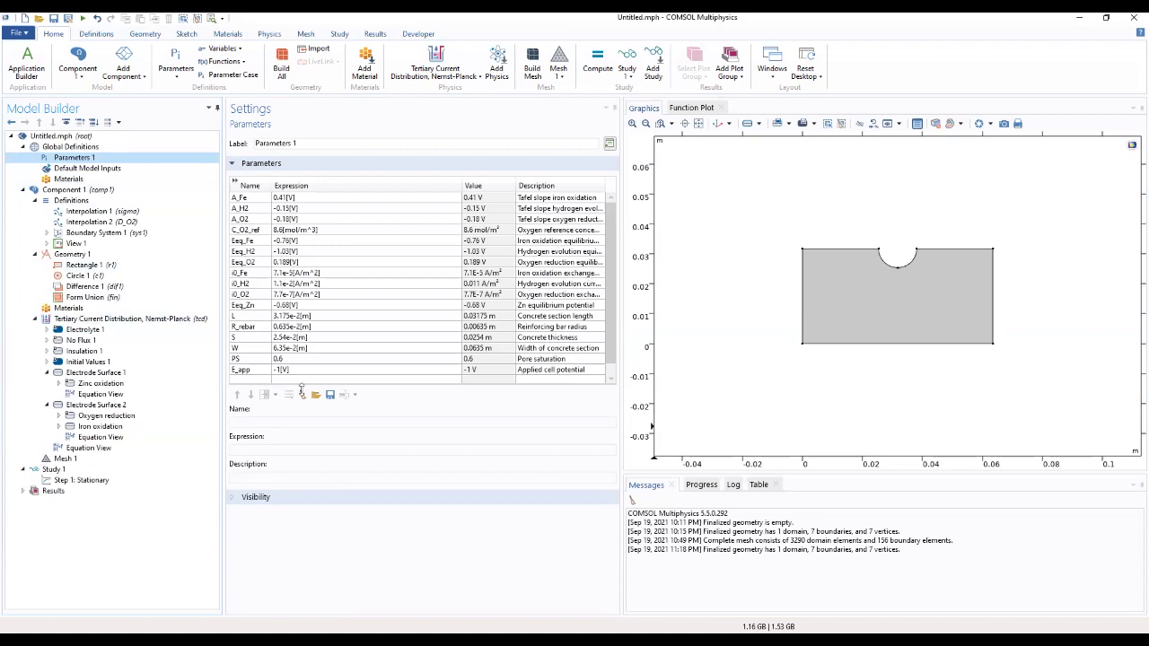
{"action": "left_click", "coordinate": [101, 427]}
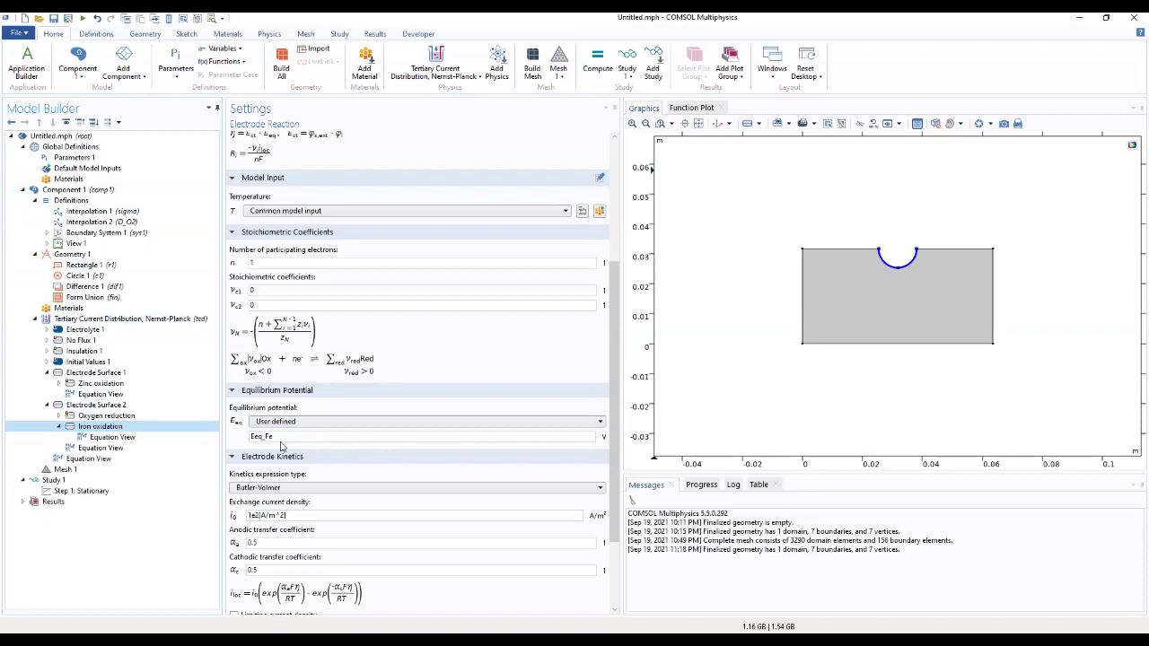
{"action": "left_click", "coordinate": [303, 490]}
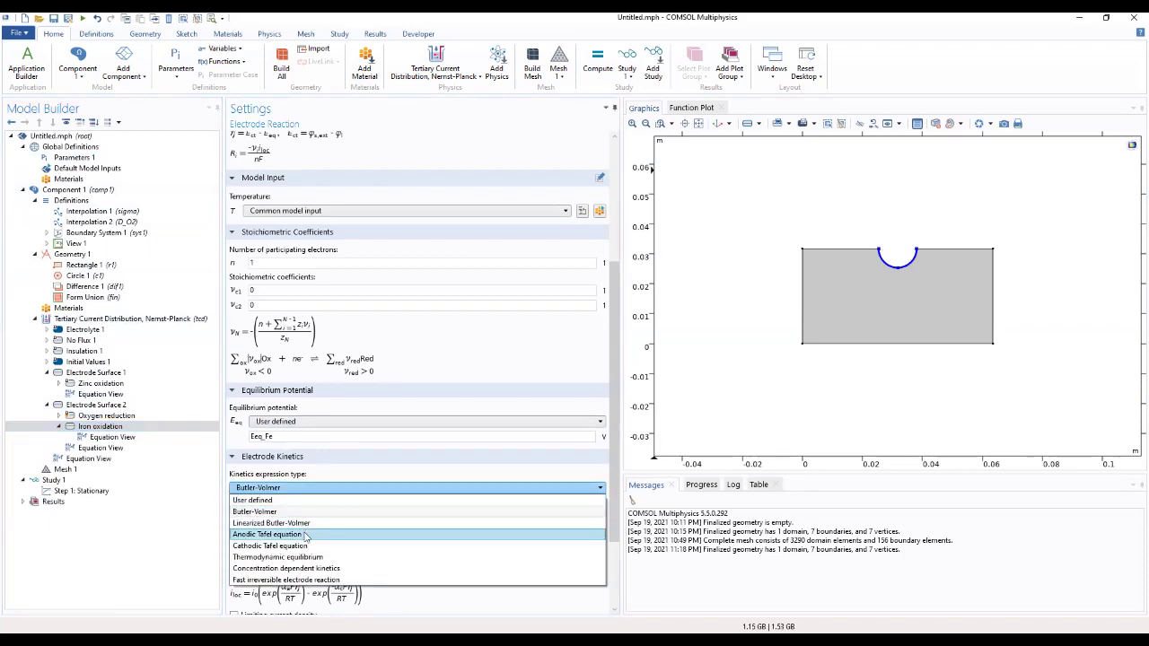
{"action": "left_click", "coordinate": [305, 535]}
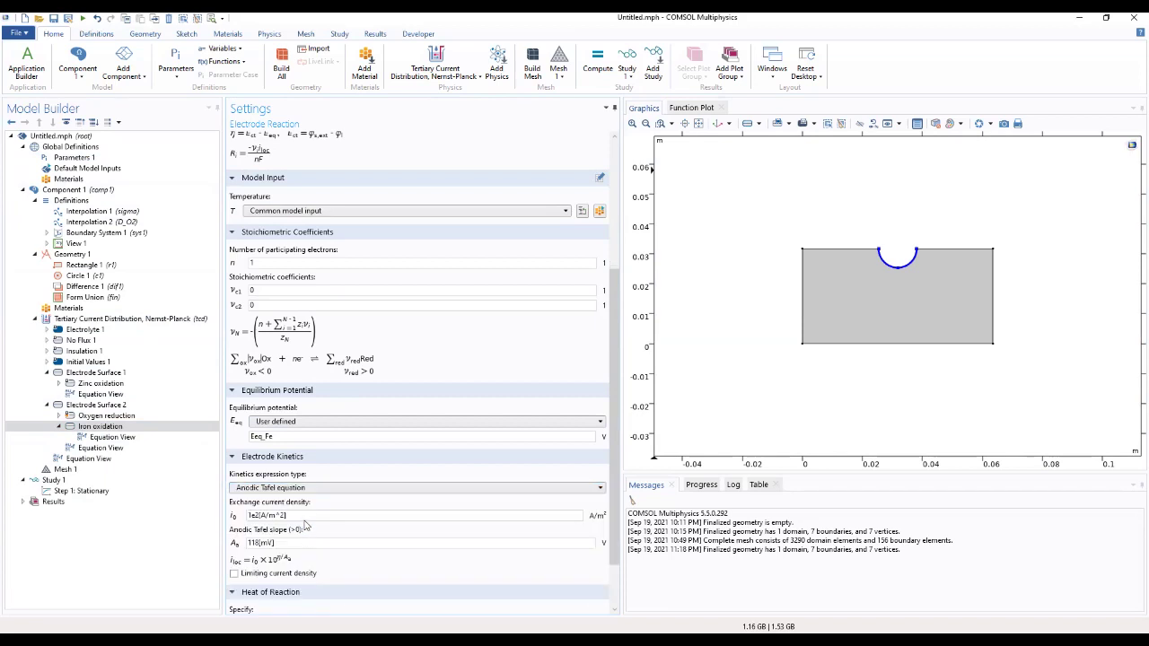
{"action": "left_click_drag", "start_coordinate": [289, 516], "coordinate": [223, 533]}
{"action": "type", "text": "i0_Fe"}
{"action": "left_click_drag", "start_coordinate": [282, 543], "coordinate": [237, 557]}
{"action": "type", "text": "A_Fe"}
{"action": "scroll", "coordinate": [459, 561], "scroll_direction": "down", "scroll_amount": 2}
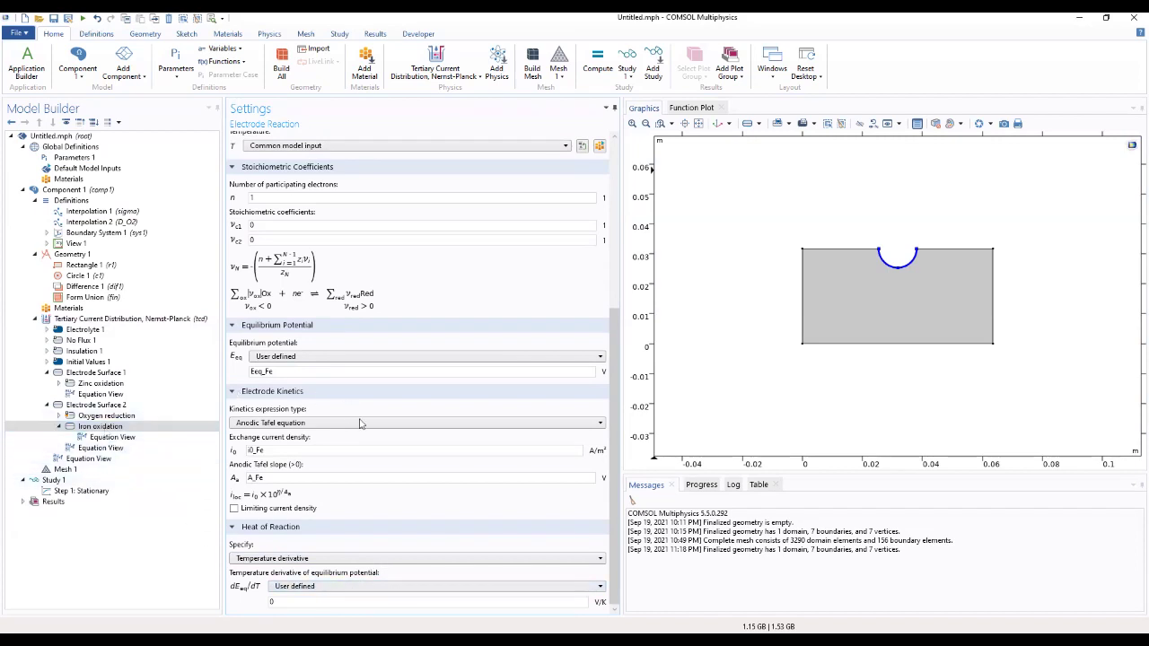
{"action": "scroll", "coordinate": [278, 429], "scroll_direction": "up", "scroll_amount": 6}
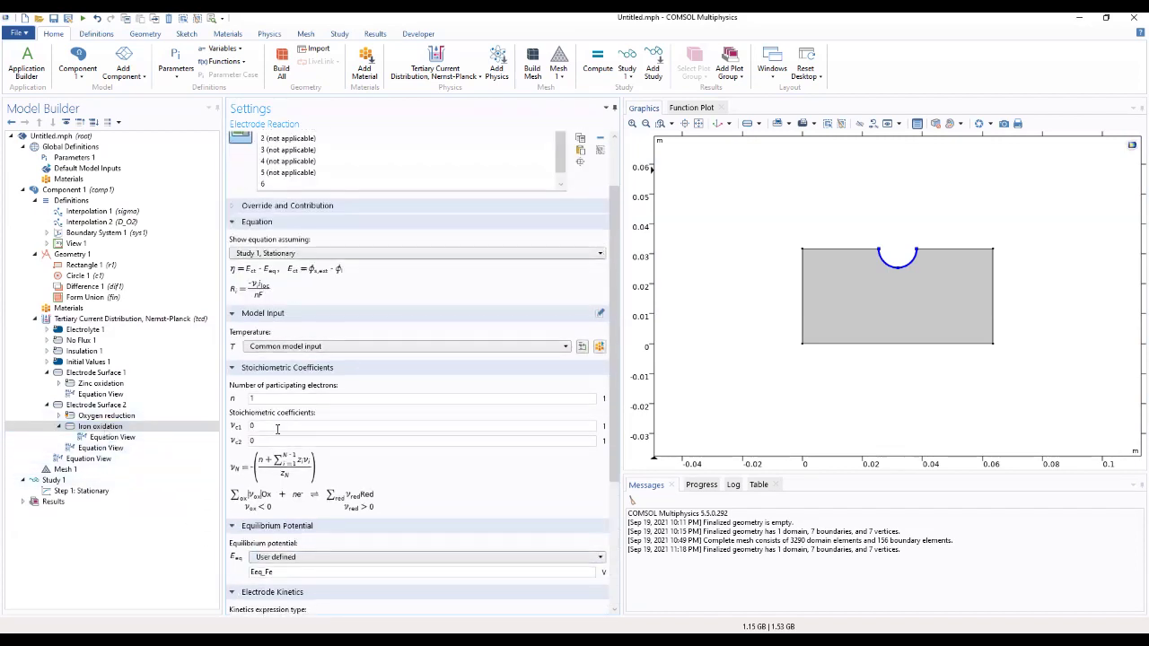
{"action": "scroll", "coordinate": [277, 429], "scroll_direction": "up", "scroll_amount": 2}
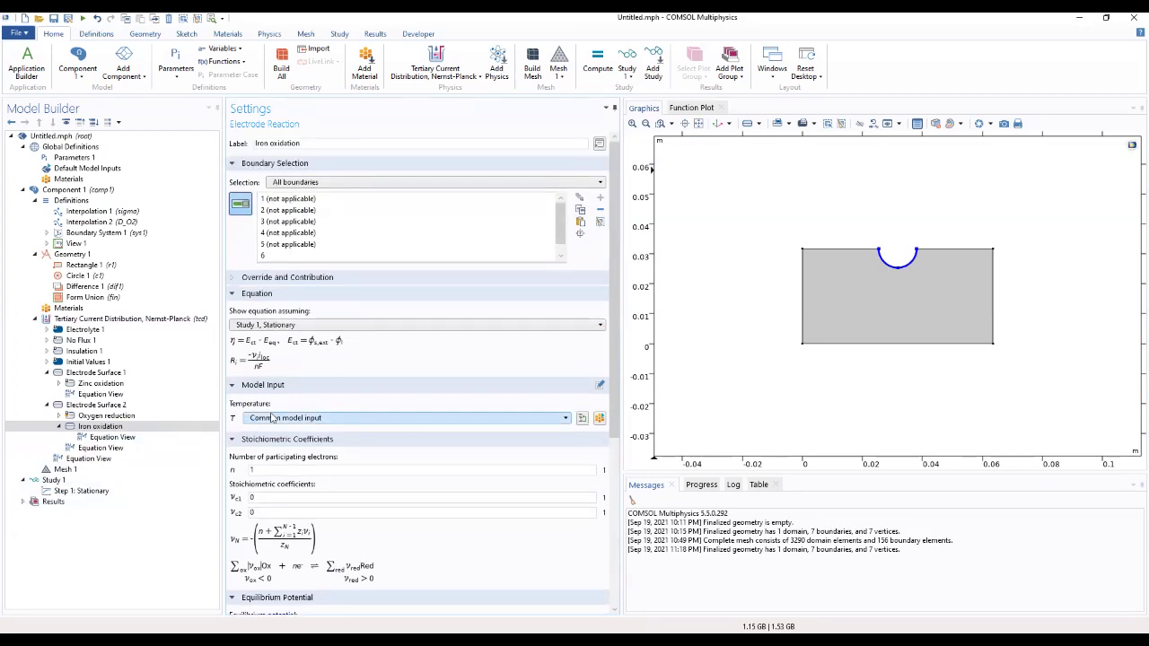
Add a third electrode reaction under Electrode Surface 2 and label it Hydrogen evolution
{"action": "left_click", "coordinate": [103, 404]}
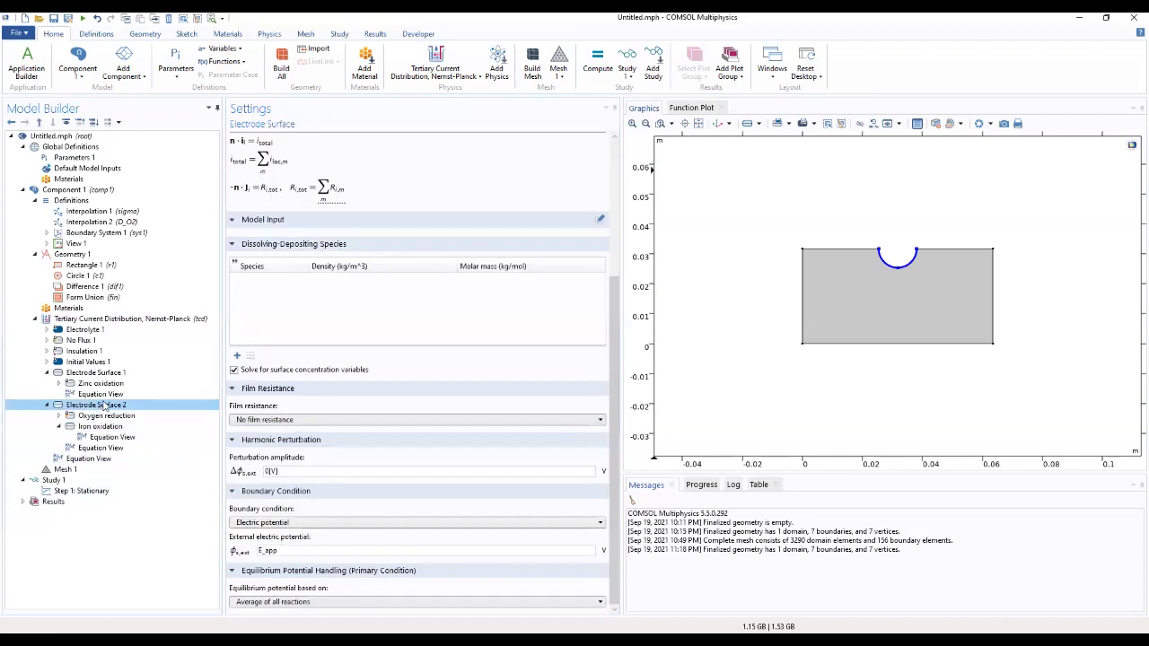
{"action": "right_click", "coordinate": [104, 405]}
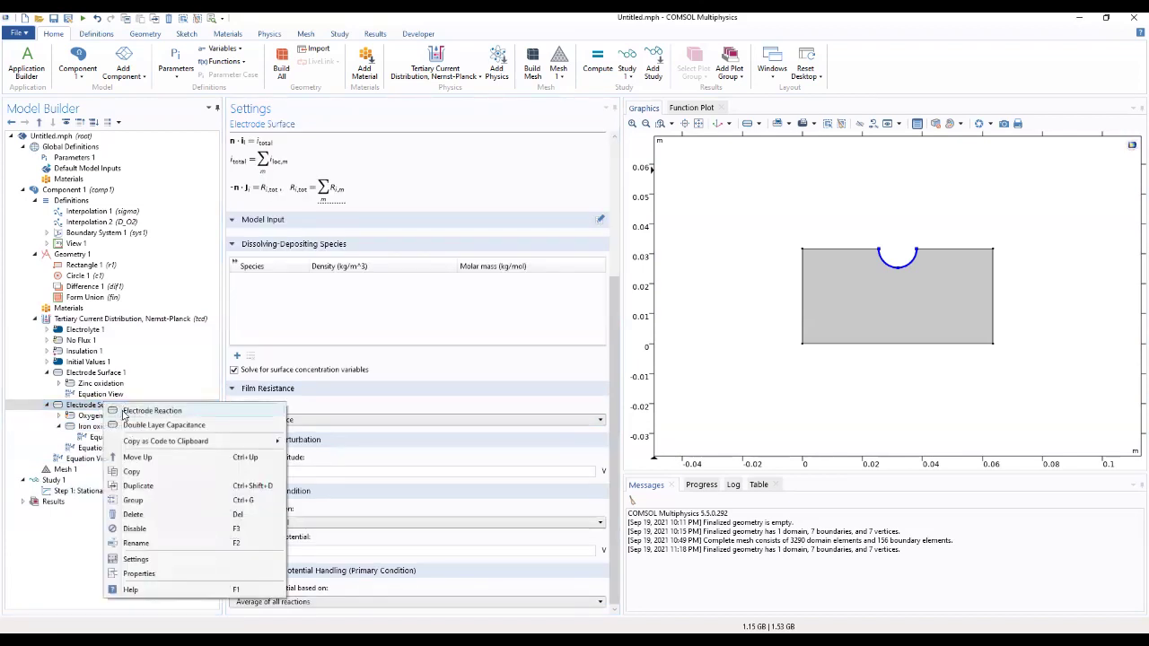
{"action": "left_click", "coordinate": [126, 411]}
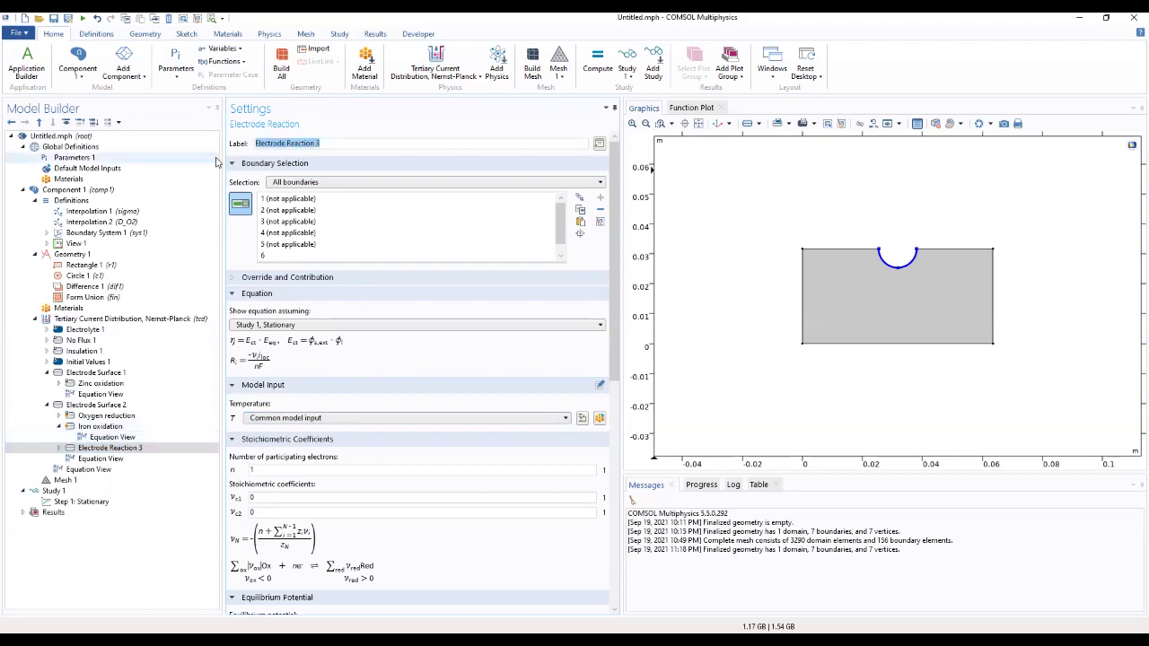
{"action": "type", "text": "Hydrogen evolution"}
Set the Hydrogen evolution's equilibrium potential to User defined with the value Eeq_H2
{"action": "scroll", "coordinate": [334, 385], "scroll_direction": "down", "scroll_amount": 2}
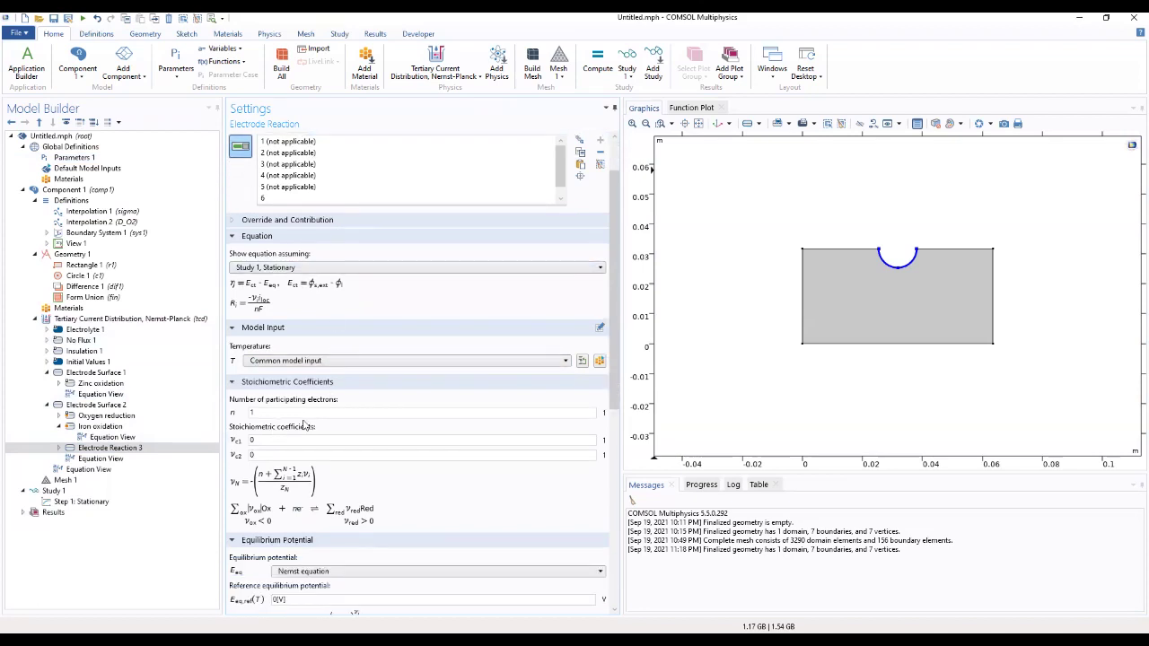
{"action": "scroll", "coordinate": [308, 453], "scroll_direction": "down", "scroll_amount": 3}
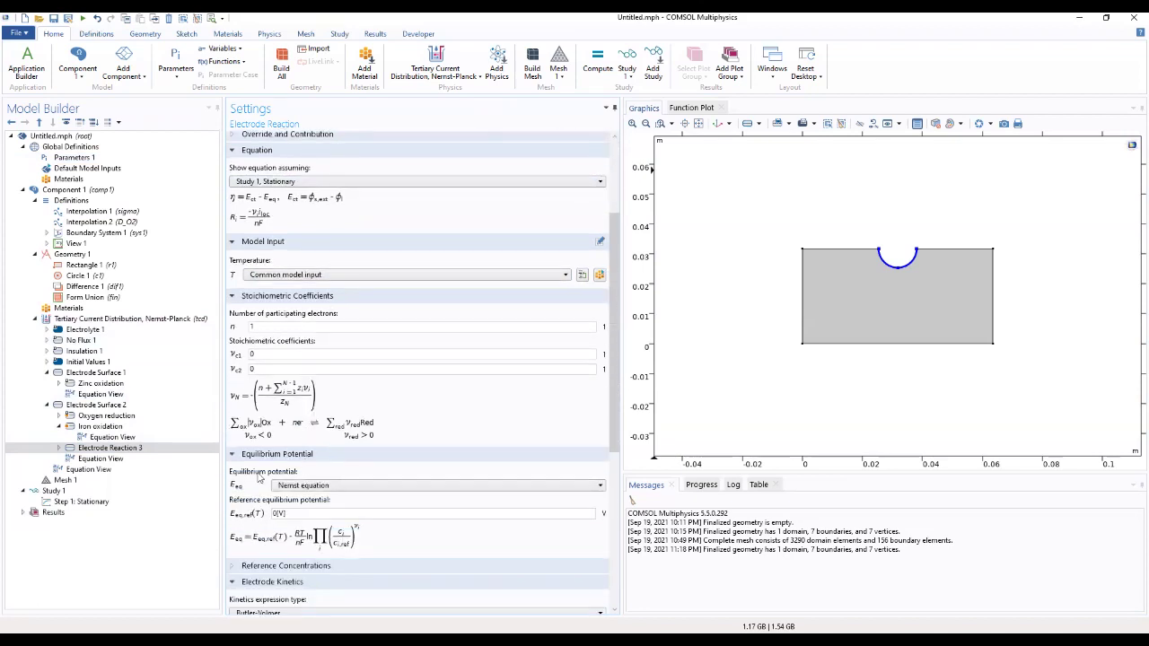
{"action": "left_click", "coordinate": [341, 485]}
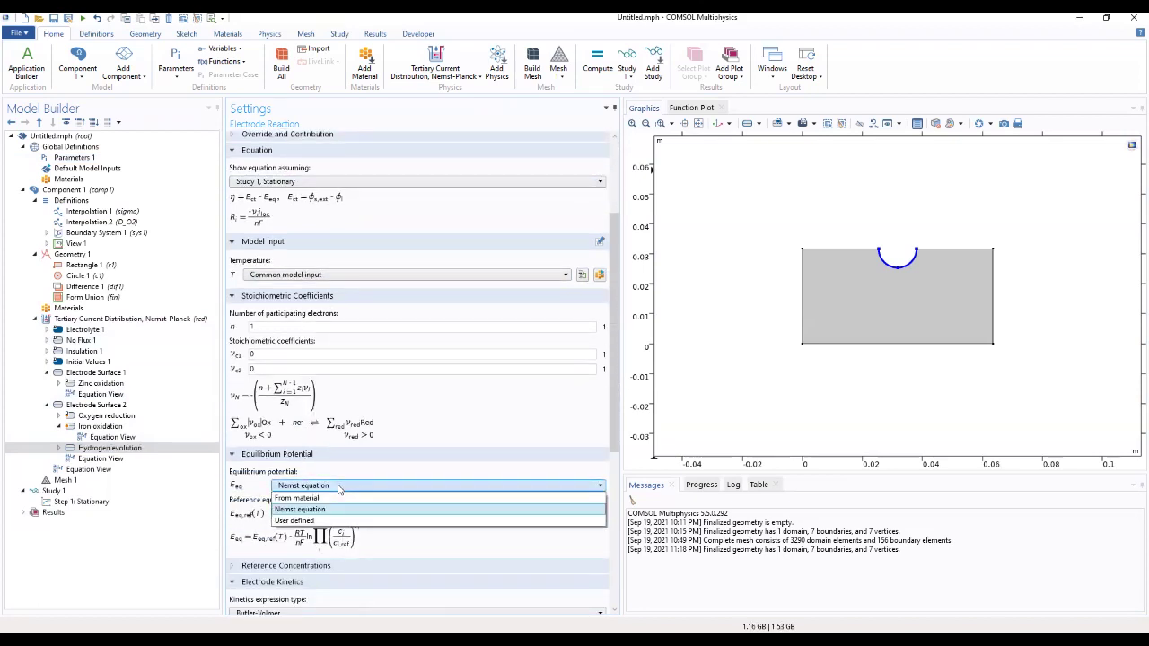
{"action": "left_click", "coordinate": [321, 521]}
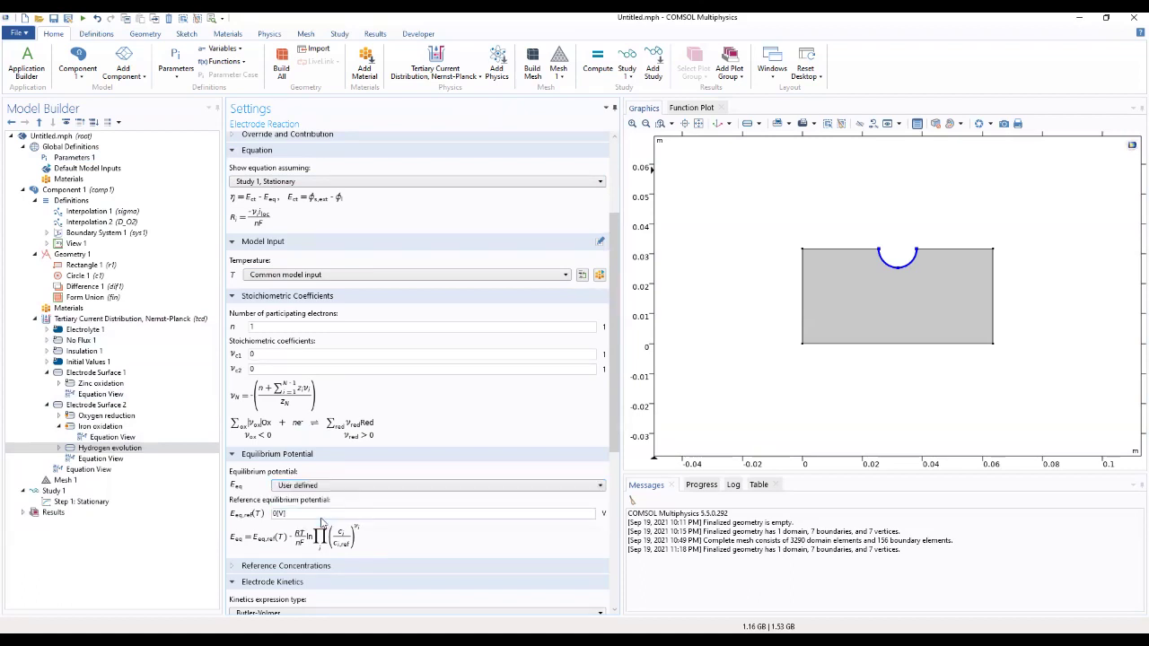
{"action": "double_click", "coordinate": [309, 502]}
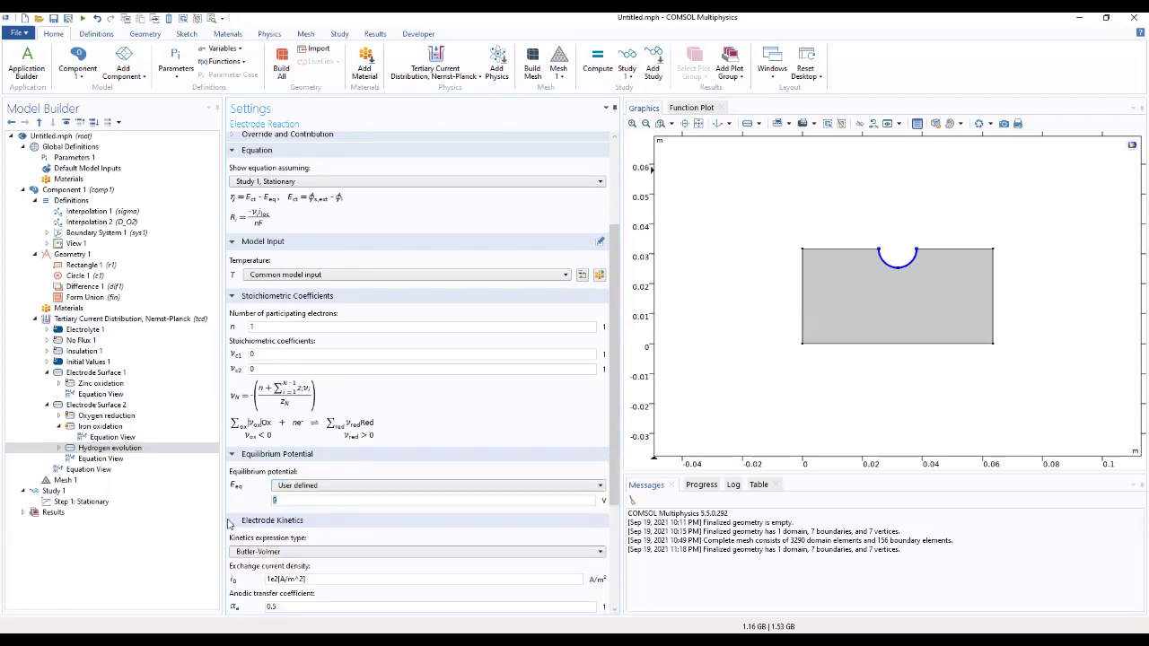
{"action": "type", "text": "Eeq_H2"}
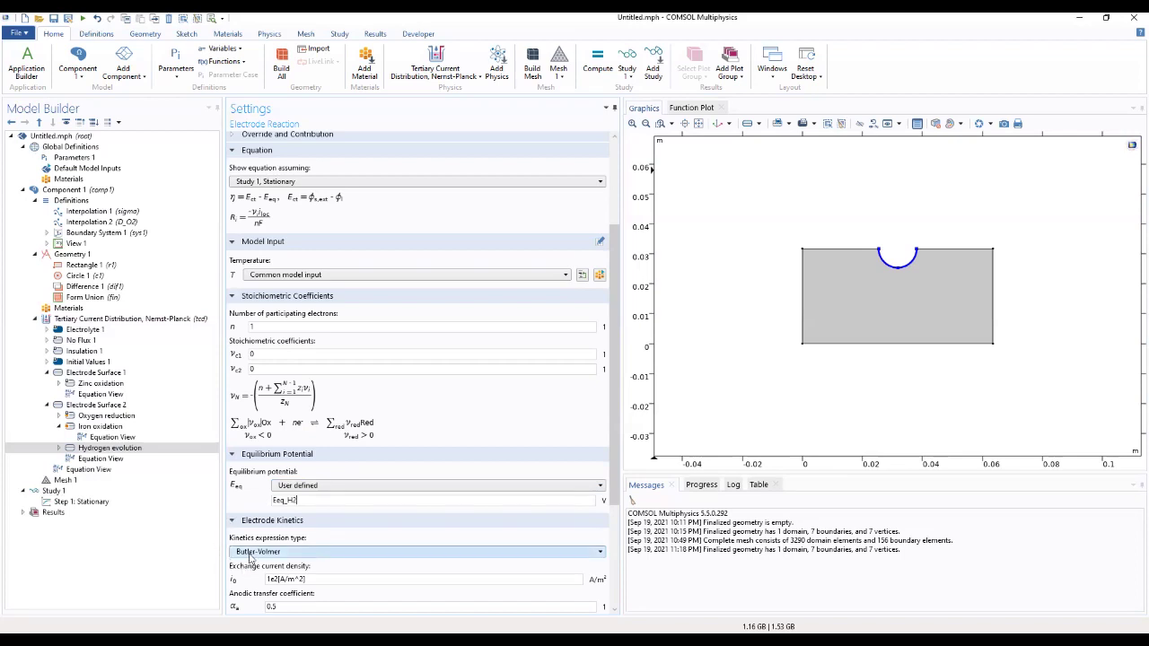
Set the Hydrogen evolution's kinetics to Cathodic Tafel equation with an exchange current density of i0_H2
{"action": "left_click", "coordinate": [252, 555]}
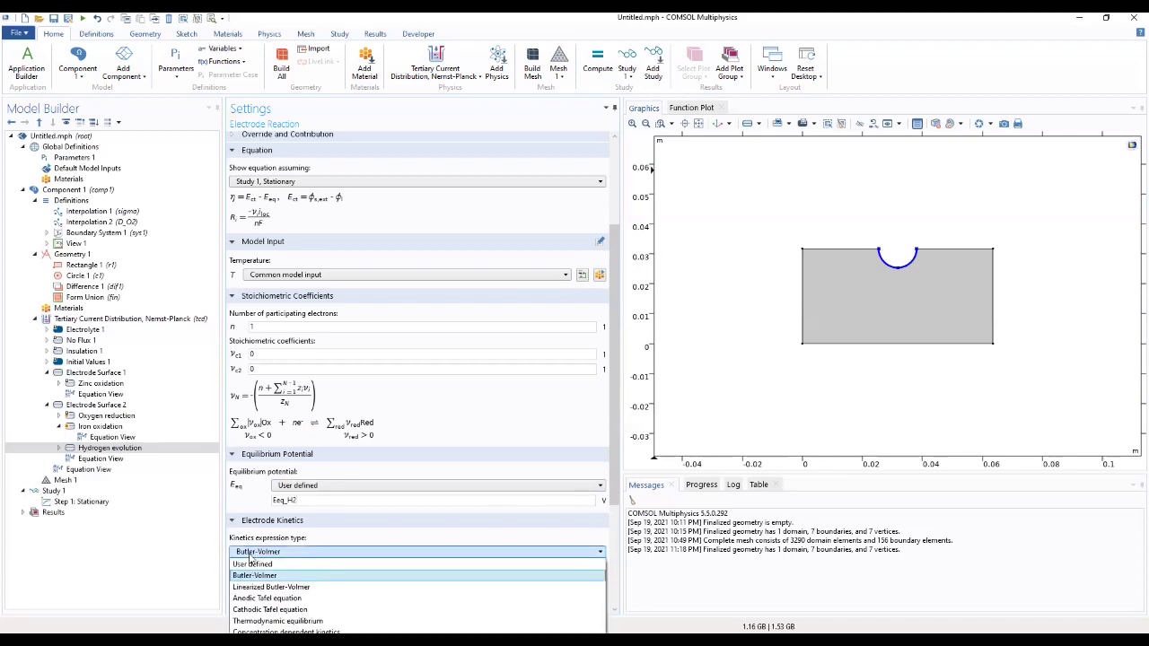
{"action": "left_click", "coordinate": [268, 611]}
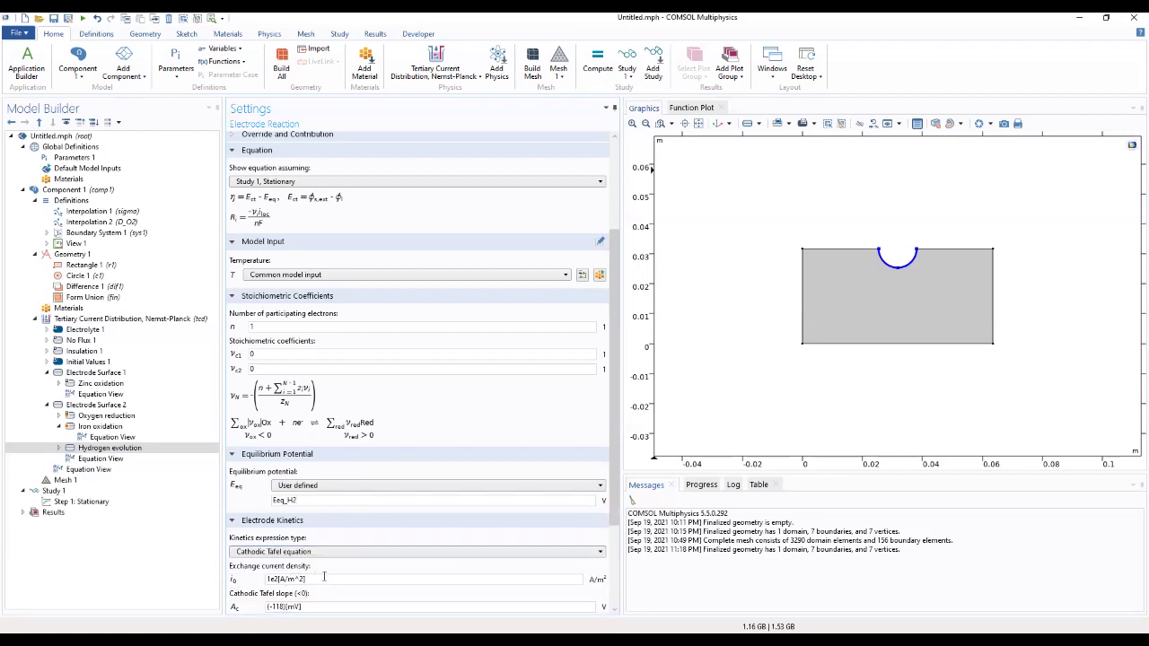
{"action": "left_click_drag", "start_coordinate": [324, 578], "coordinate": [235, 586]}
{"action": "key", "text": "BackSpace"}
{"action": "type", "text": "i0_H2"}
Set the Hydrogen evolution's cathodic Tafel slope to A_H2 and look over the reaction's remaining settings
{"action": "scroll", "coordinate": [301, 588], "scroll_direction": "down", "scroll_amount": 1}
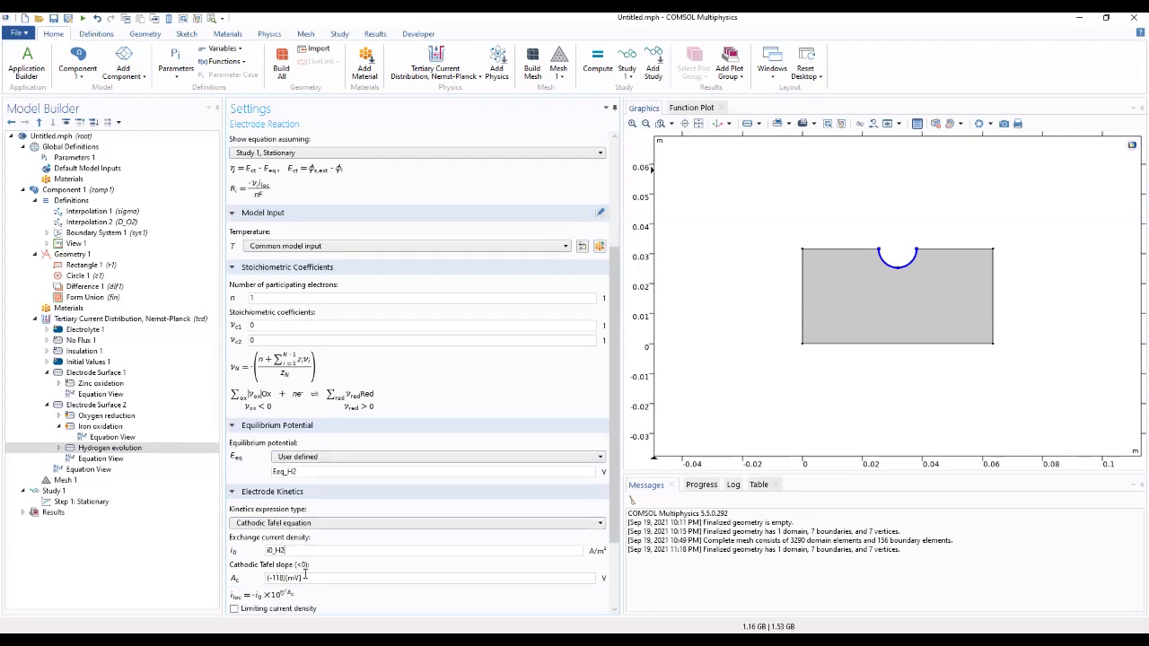
{"action": "left_click_drag", "start_coordinate": [305, 575], "coordinate": [248, 582]}
{"action": "type", "text": "a"}
{"action": "key", "text": "BackSpace"}
{"action": "type", "text": "A_h2"}
{"action": "key", "text": "BackSpace"}
{"action": "key", "text": "BackSpace"}
{"action": "type", "text": "H2"}
{"action": "scroll", "coordinate": [377, 557], "scroll_direction": "down", "scroll_amount": 3}
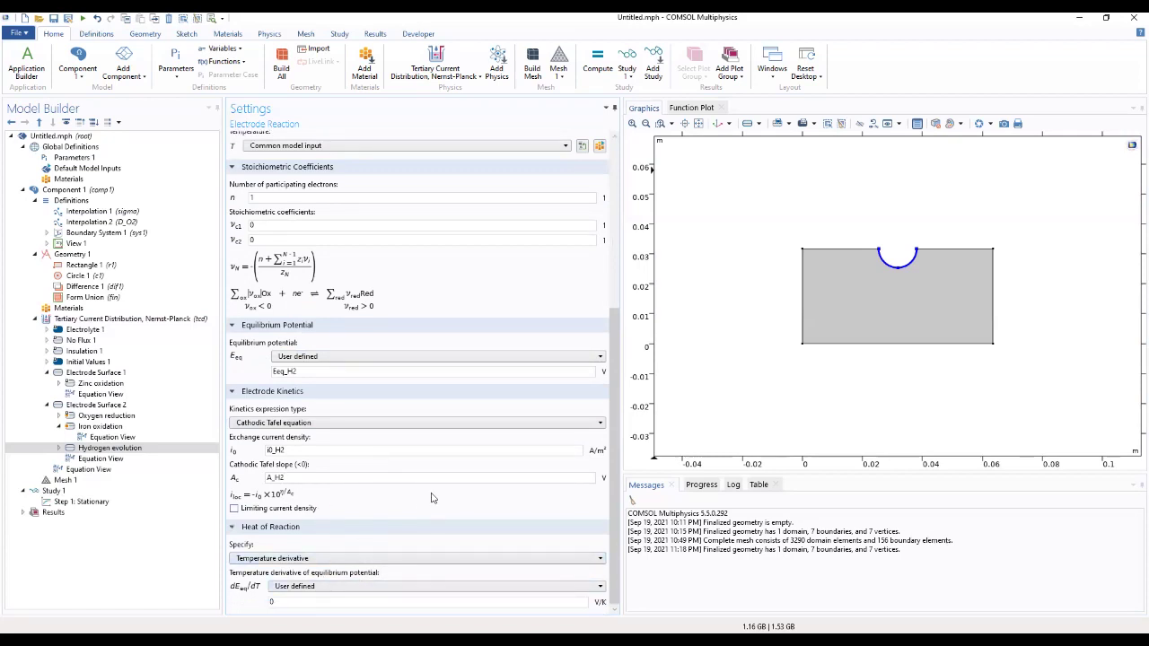
{"action": "scroll", "coordinate": [433, 492], "scroll_direction": "up", "scroll_amount": 2}
{"action": "scroll", "coordinate": [289, 472], "scroll_direction": "up", "scroll_amount": 4}
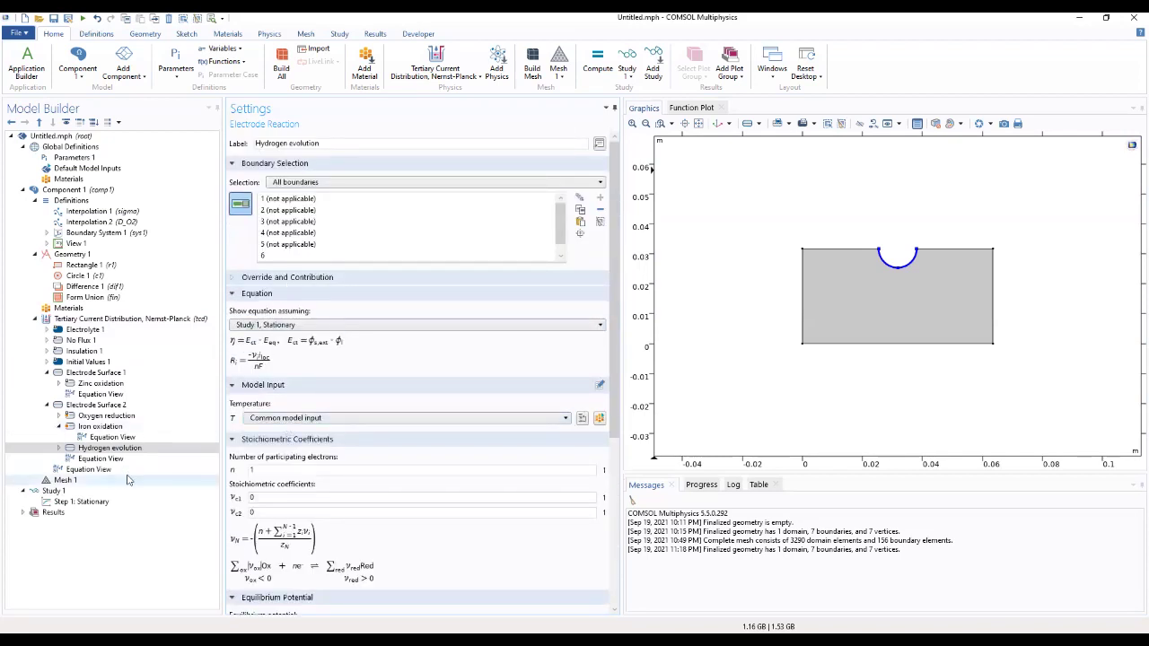
Review the Iron oxidation and Oxygen reduction settings, including the Oxygen reduction's override and contribution information
{"action": "left_click", "coordinate": [99, 428]}
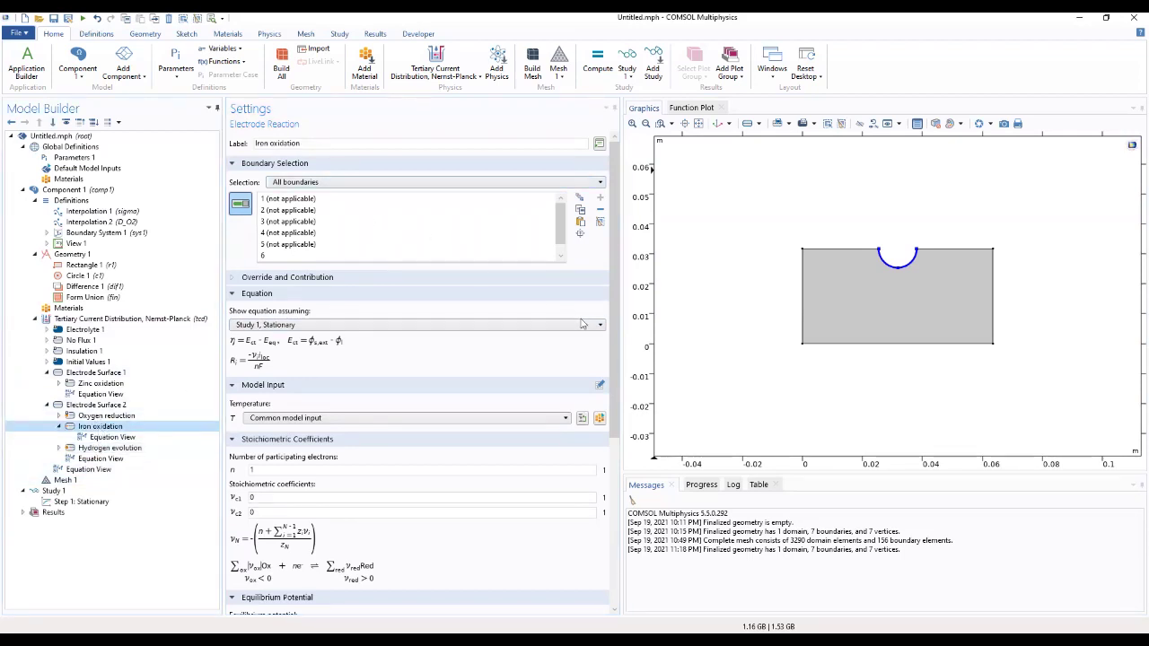
{"action": "left_click", "coordinate": [202, 416]}
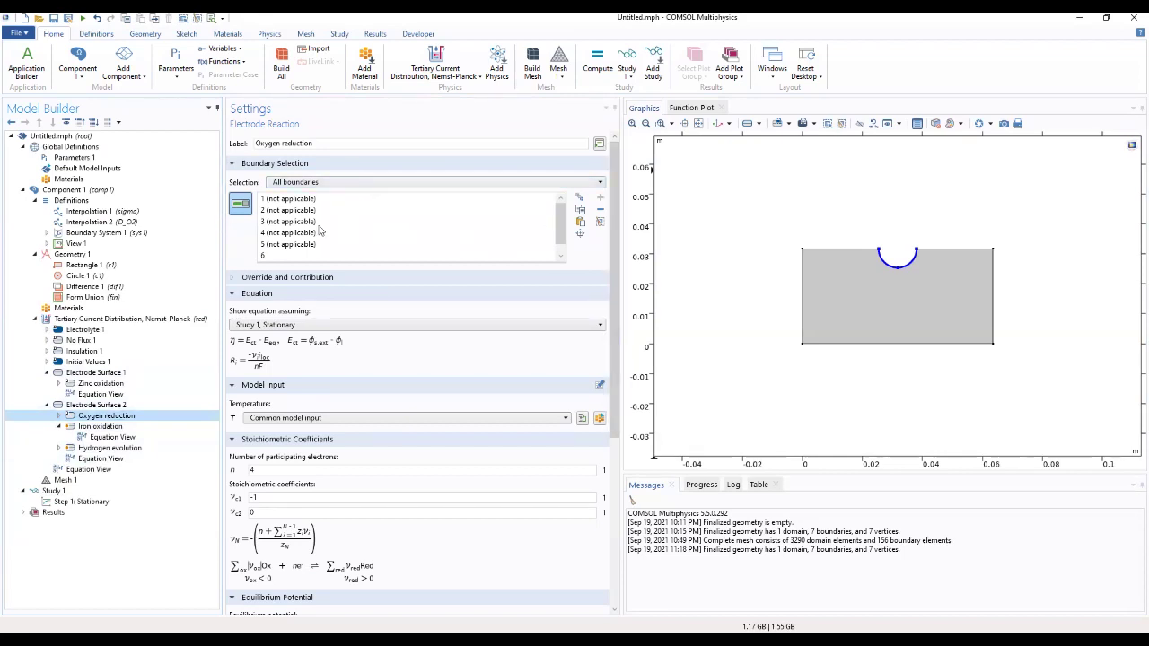
{"action": "left_click", "coordinate": [263, 279]}
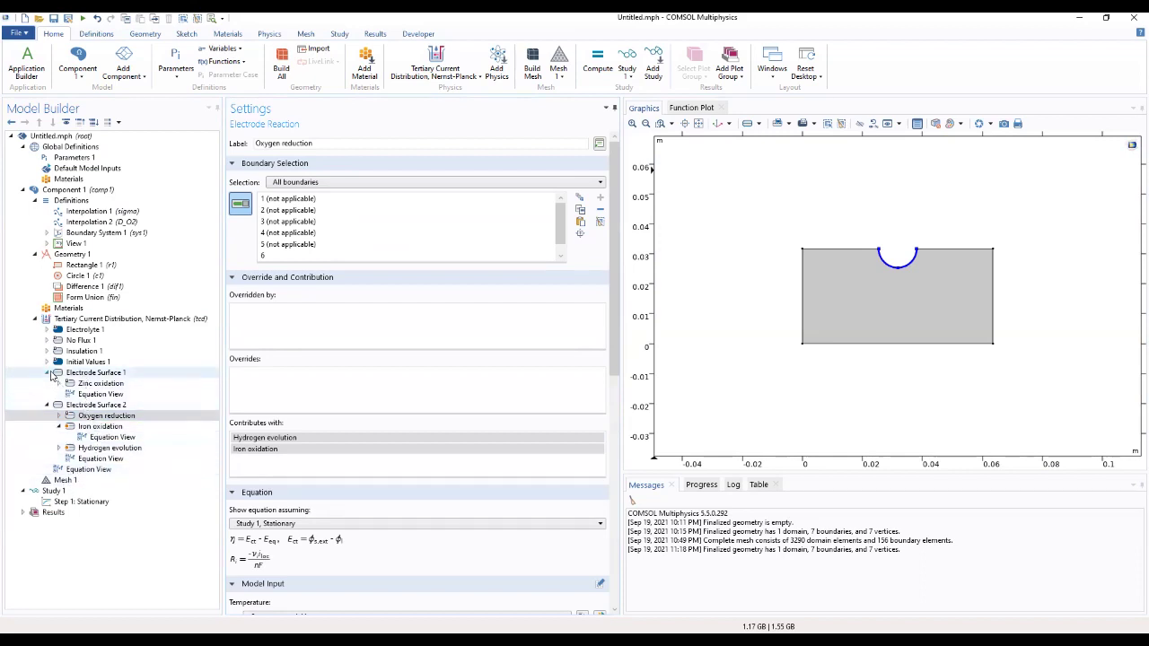
Add a Concentration boundary condition to the Tertiary Current Distribution, Nernst-Planck interface
{"action": "left_click", "coordinate": [81, 331]}
{"action": "right_click", "coordinate": [80, 331]}
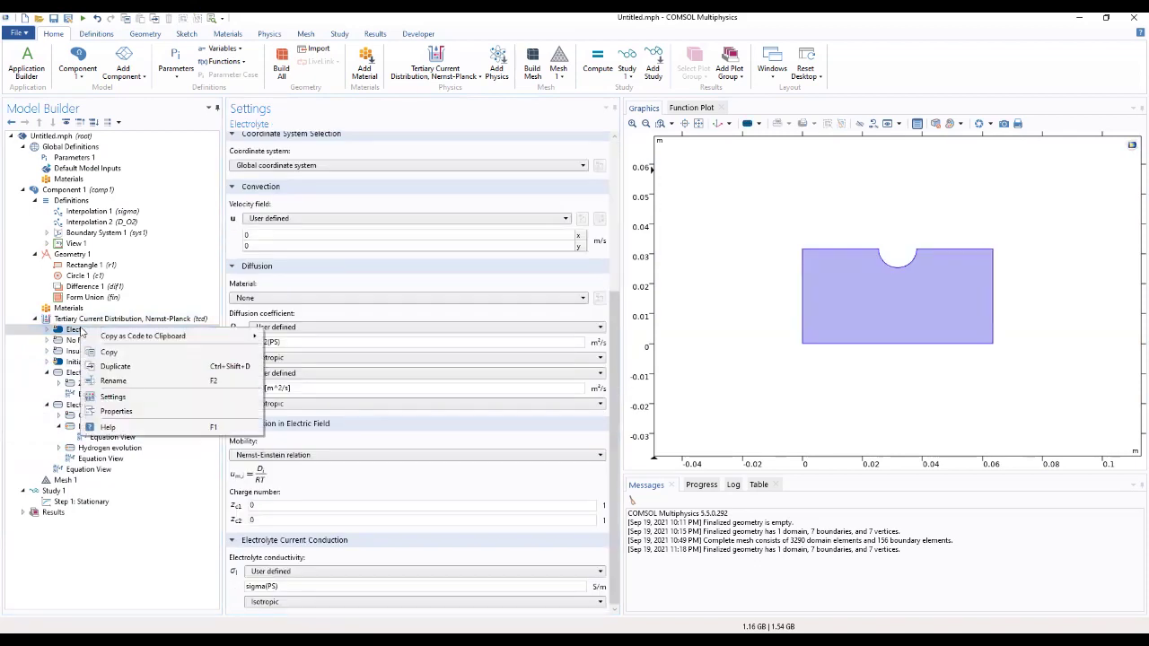
{"action": "right_click", "coordinate": [72, 321]}
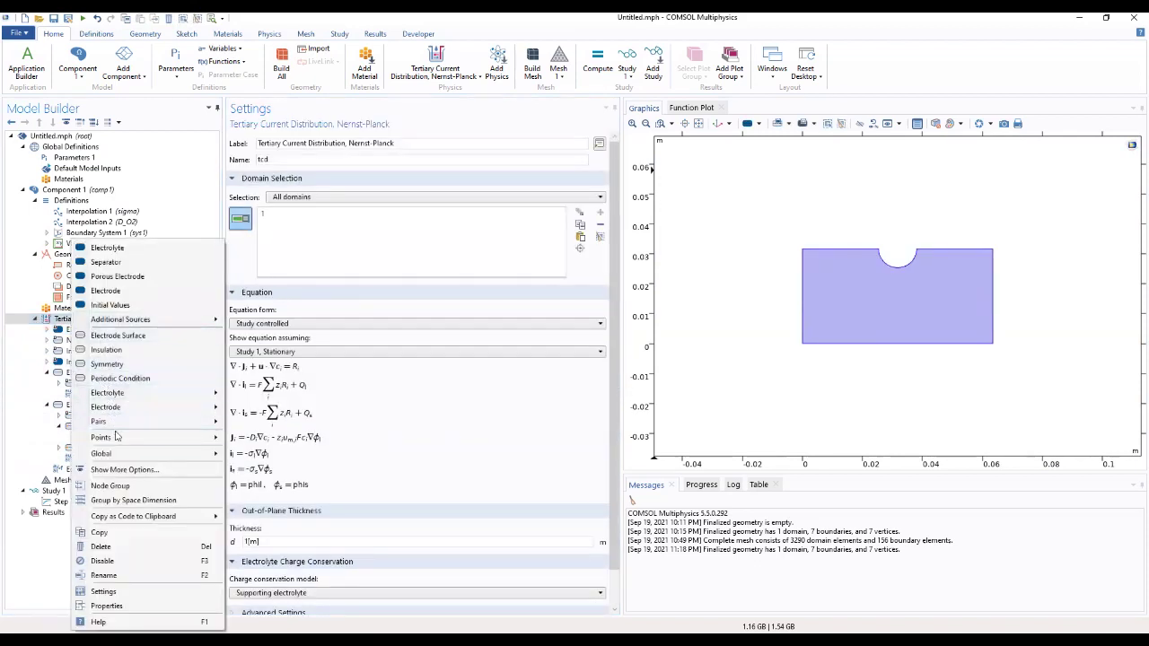
{"action": "mouse_move", "coordinate": [117, 438]}
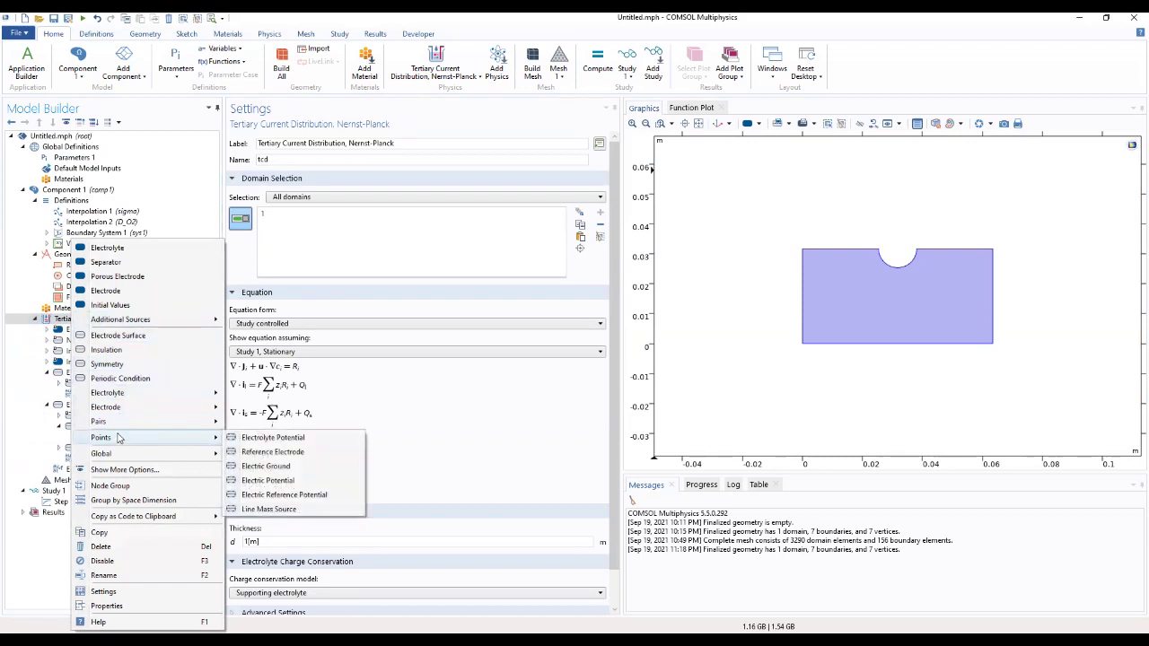
{"action": "mouse_move", "coordinate": [97, 320]}
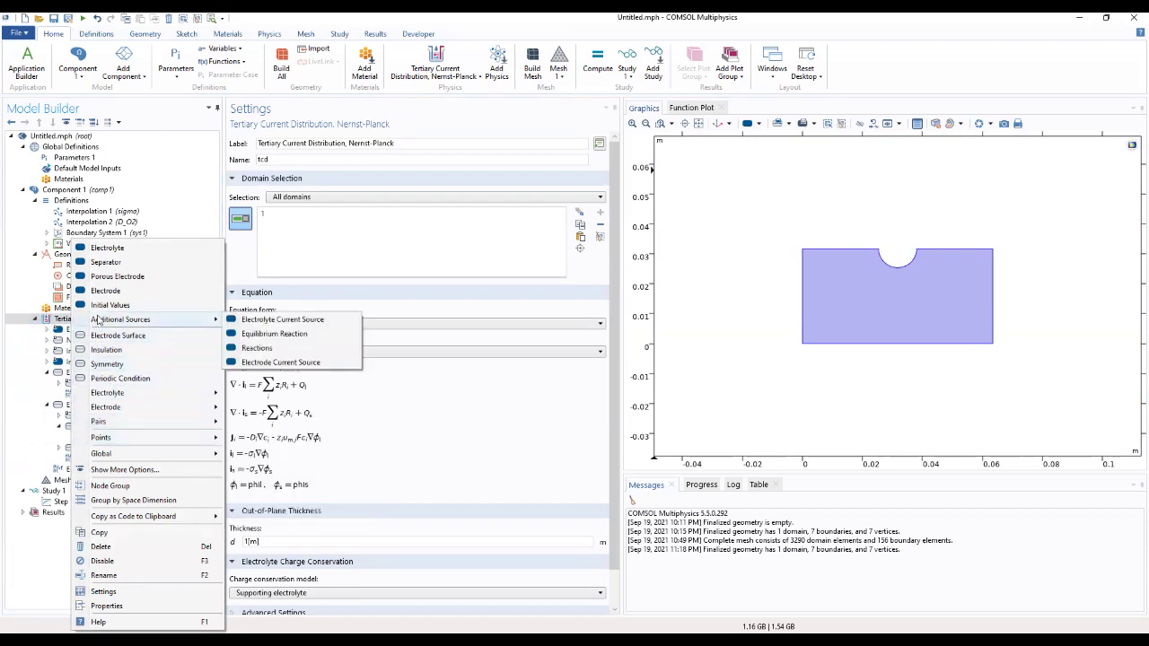
{"action": "mouse_move", "coordinate": [115, 411]}
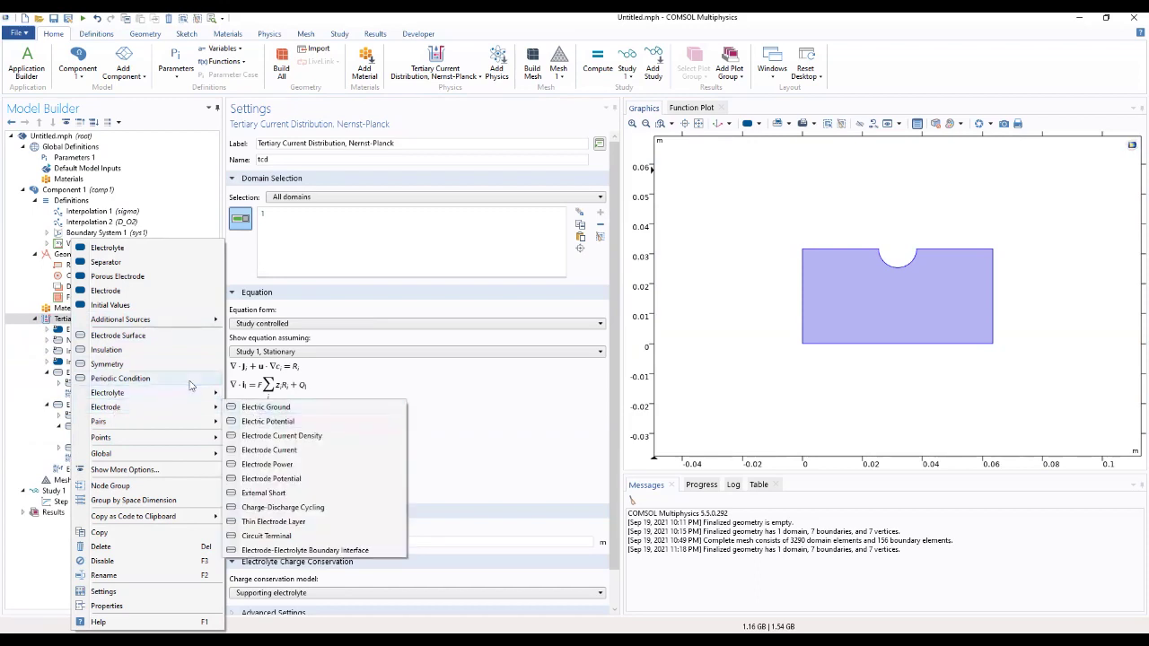
{"action": "left_click", "coordinate": [262, 437]}
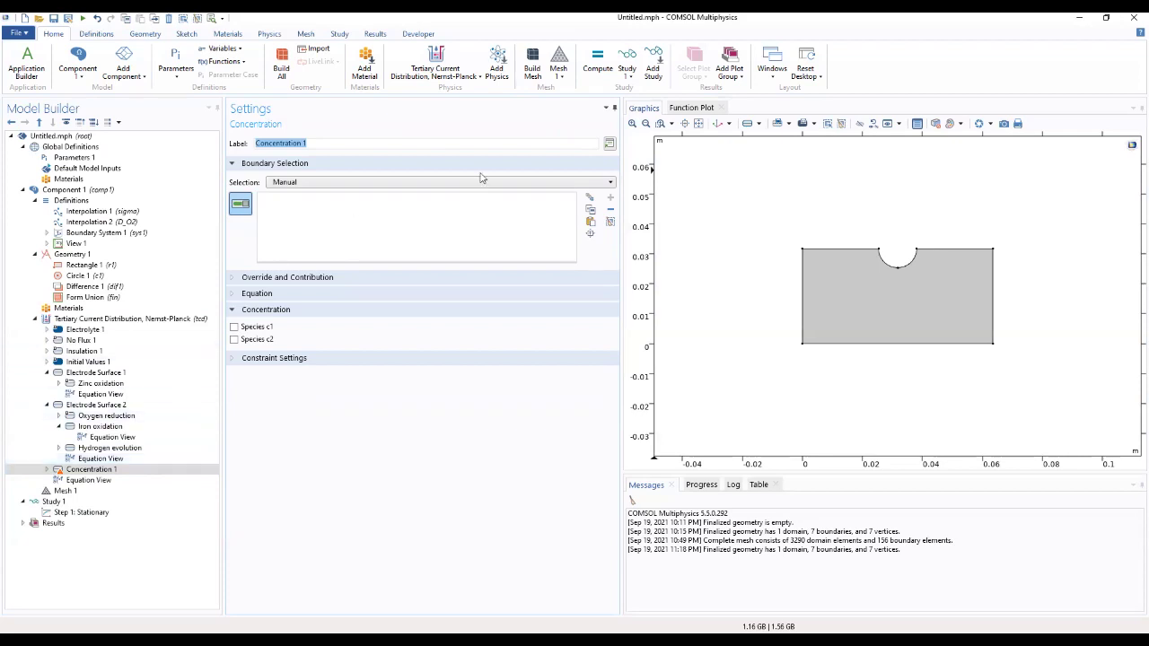
Apply the Concentration condition to the rectangle's left edge (boundary 1) and set the species c1 concentration to C_O2_ref
{"action": "left_click", "coordinate": [805, 287]}
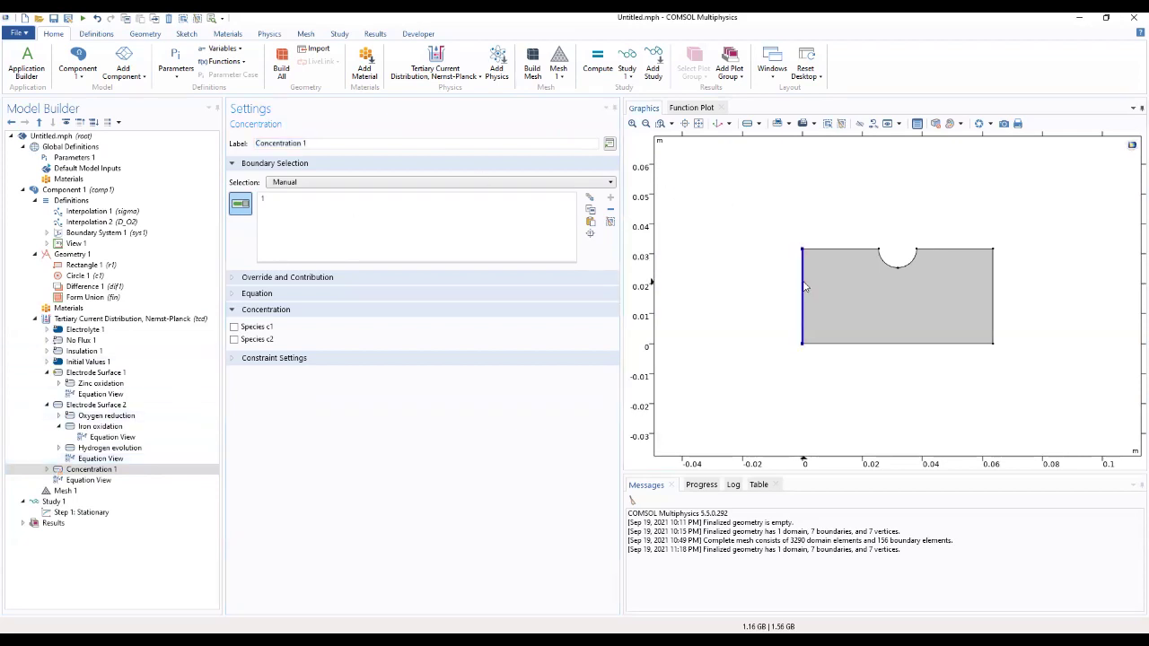
{"action": "left_click", "coordinate": [234, 328]}
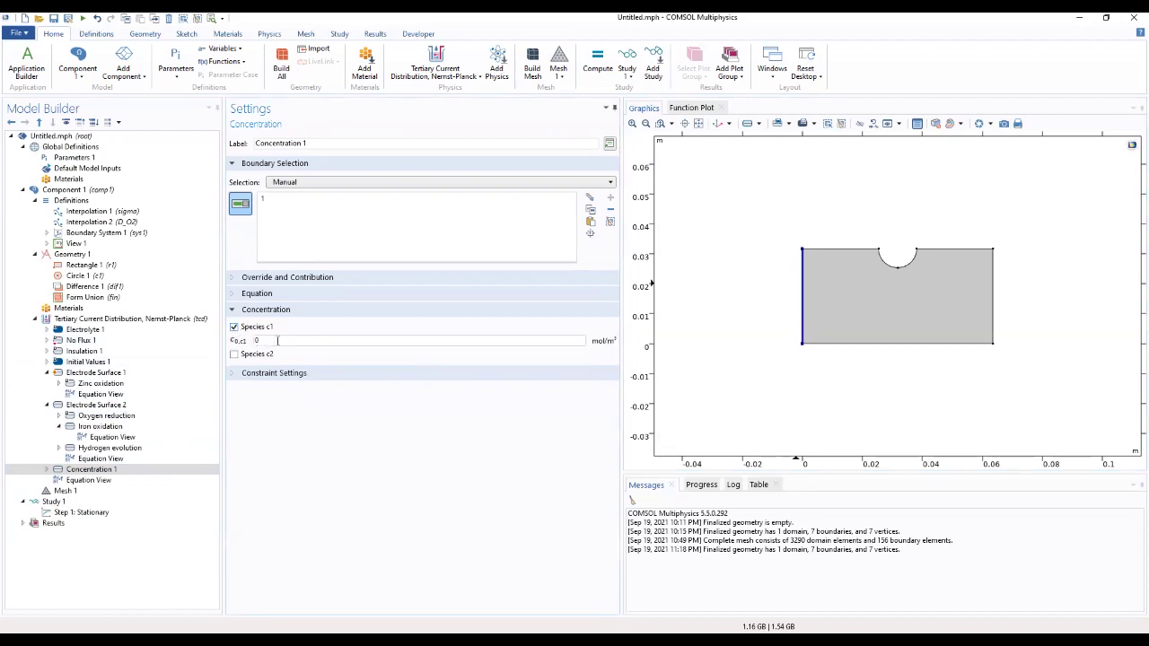
{"action": "double_click", "coordinate": [267, 340]}
{"action": "type", "text": "_O2_ref"}
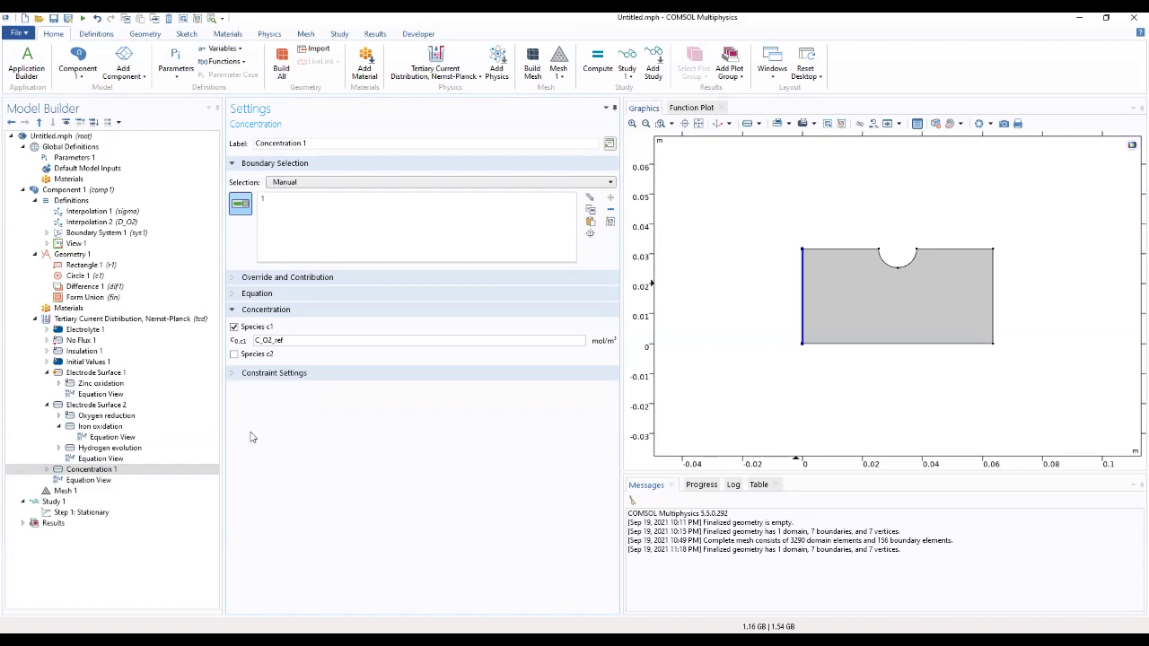
Review the domain and default boundary settings of Electrolyte 1, No Flux 1, Insulation 1 and Initial Values 1
{"action": "left_click", "coordinate": [85, 329]}
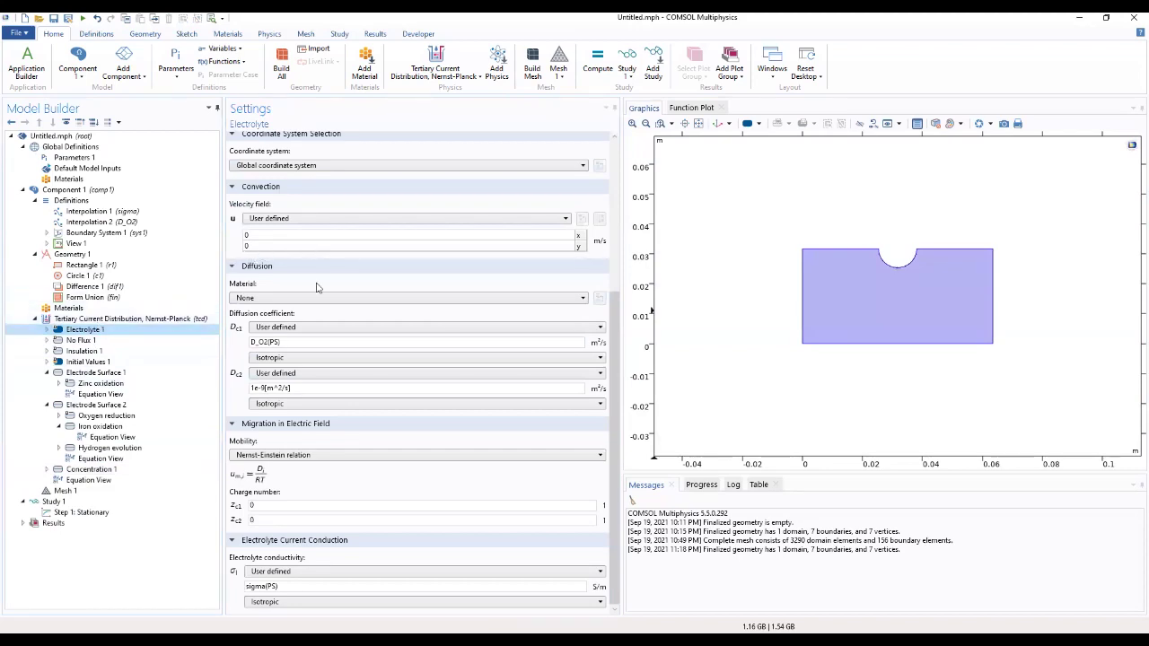
{"action": "scroll", "coordinate": [604, 453], "scroll_direction": "up", "scroll_amount": 1}
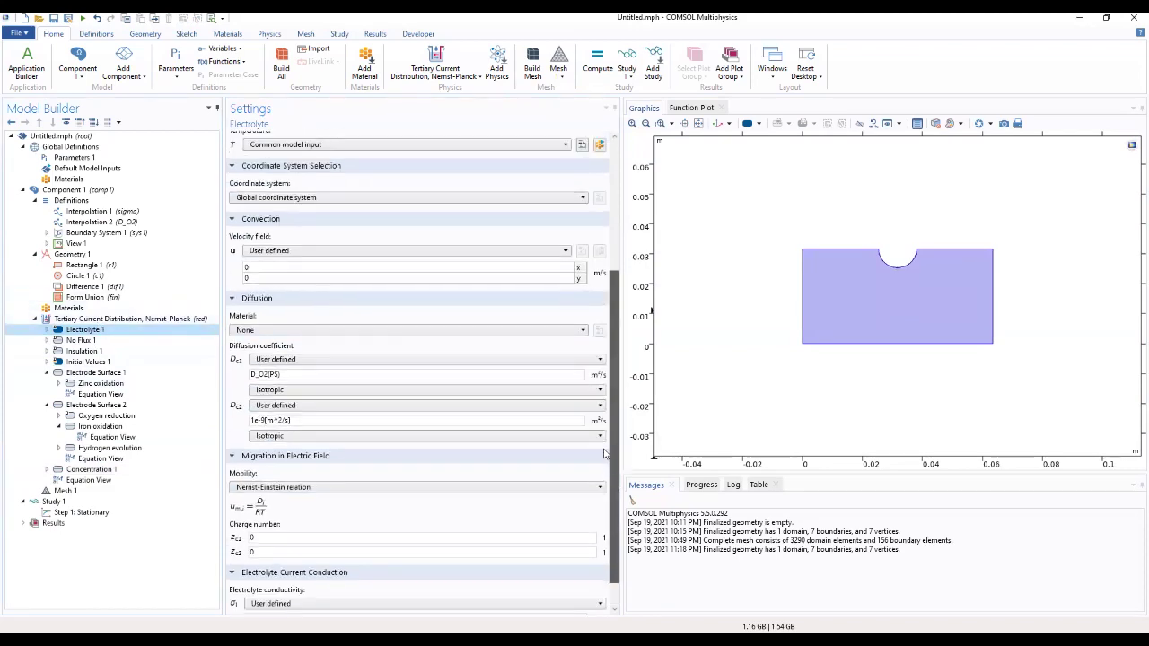
{"action": "scroll", "coordinate": [604, 453], "scroll_direction": "up", "scroll_amount": 6}
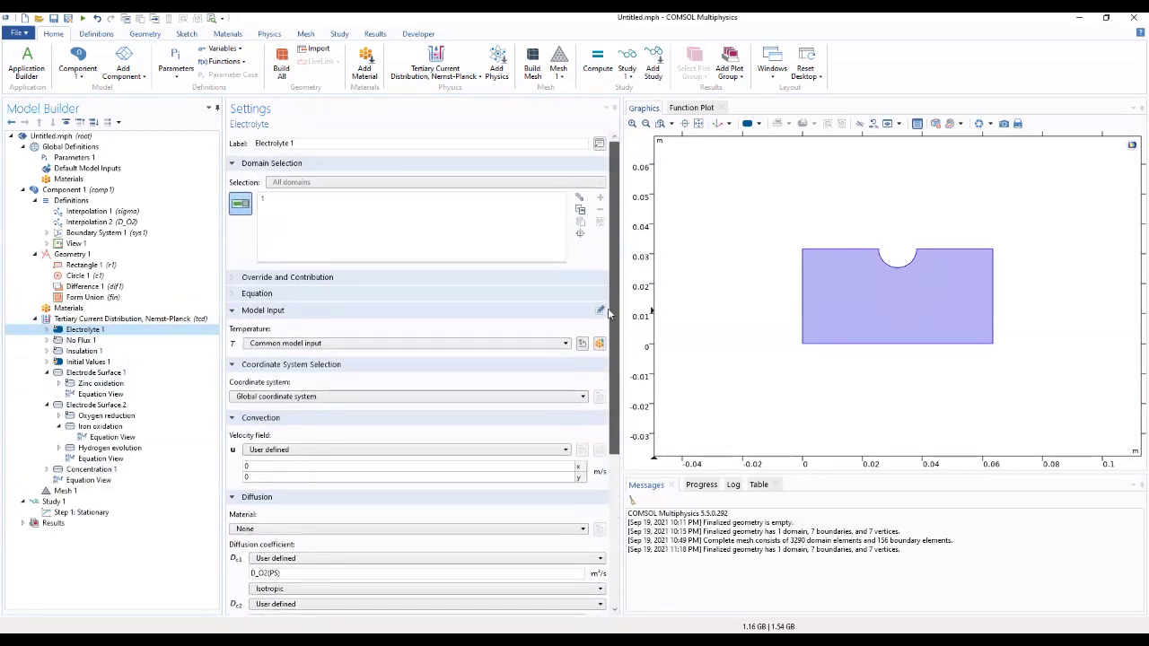
{"action": "scroll", "coordinate": [608, 313], "scroll_direction": "down", "scroll_amount": 7}
{"action": "left_click", "coordinate": [80, 340]}
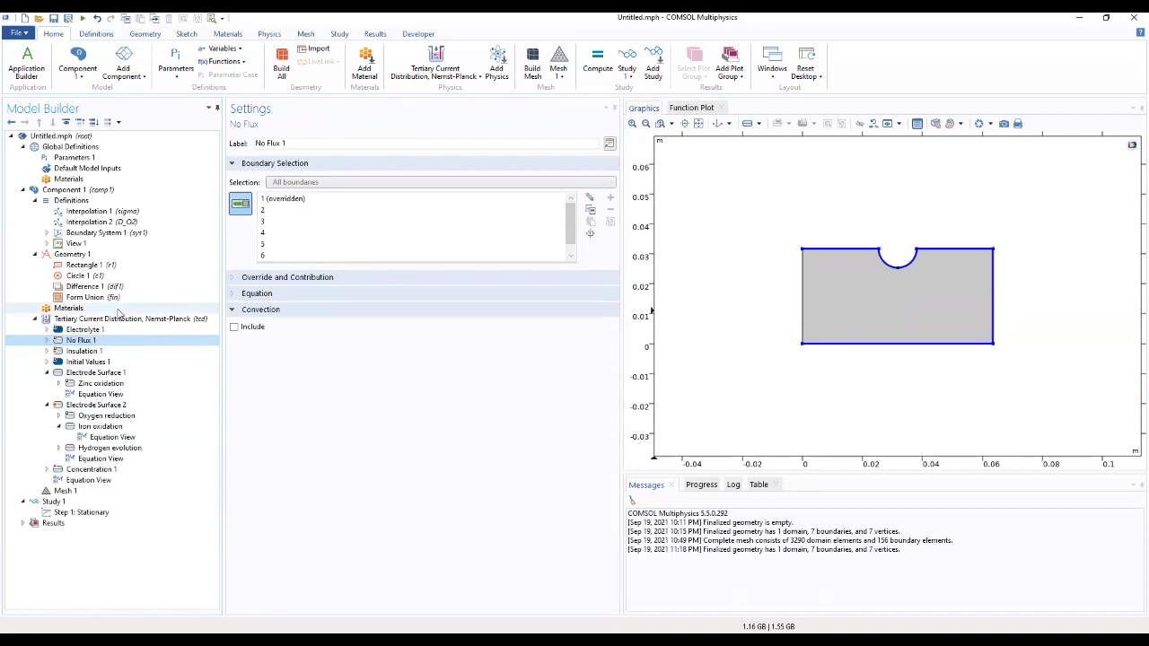
{"action": "left_click", "coordinate": [99, 351]}
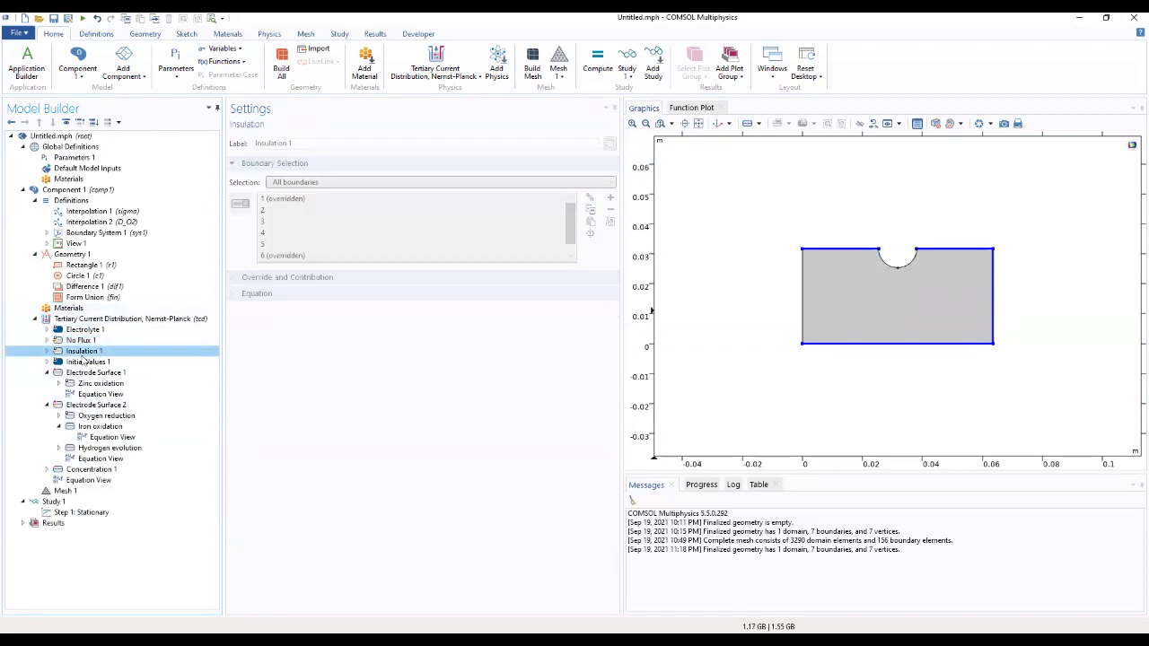
{"action": "left_click", "coordinate": [106, 361]}
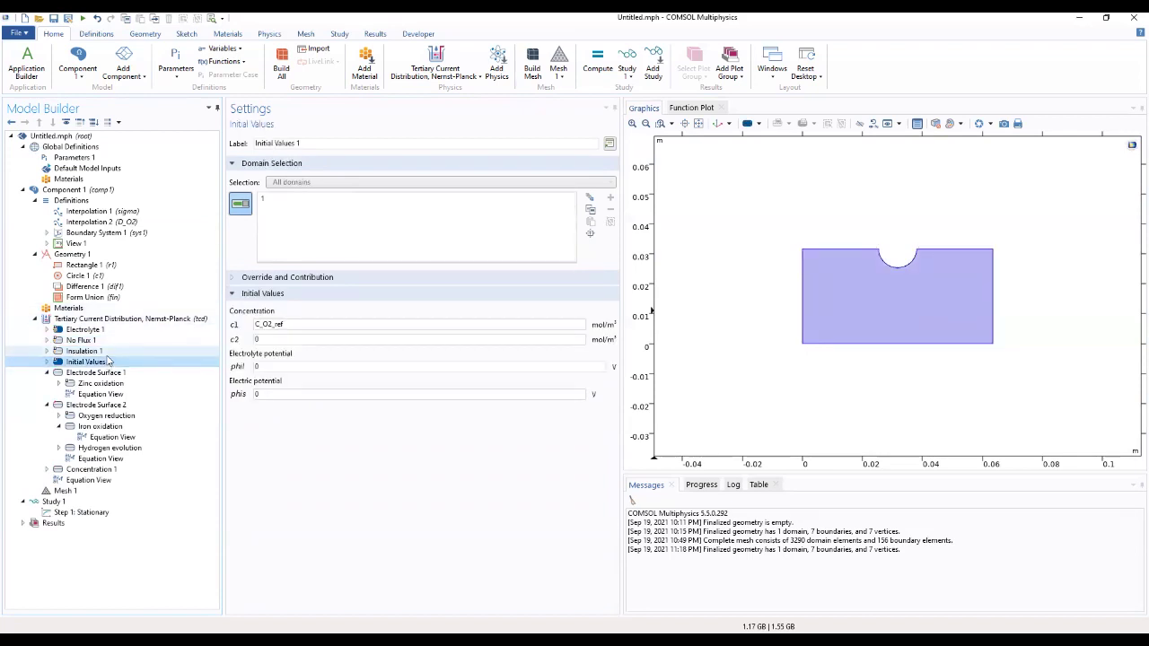
{"action": "left_click", "coordinate": [302, 333]}
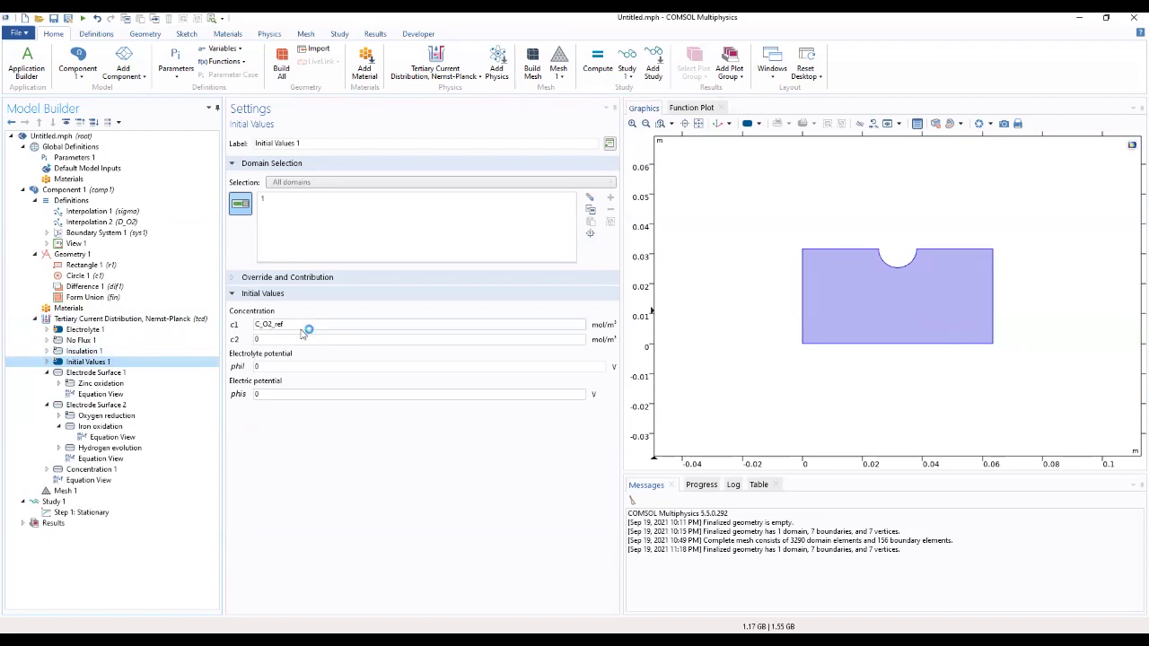
Review the settings of Electrode Surface 1 and its Zinc oxidation reaction, including the equilibrium potential and kinetics expression type
{"action": "left_click", "coordinate": [97, 374]}
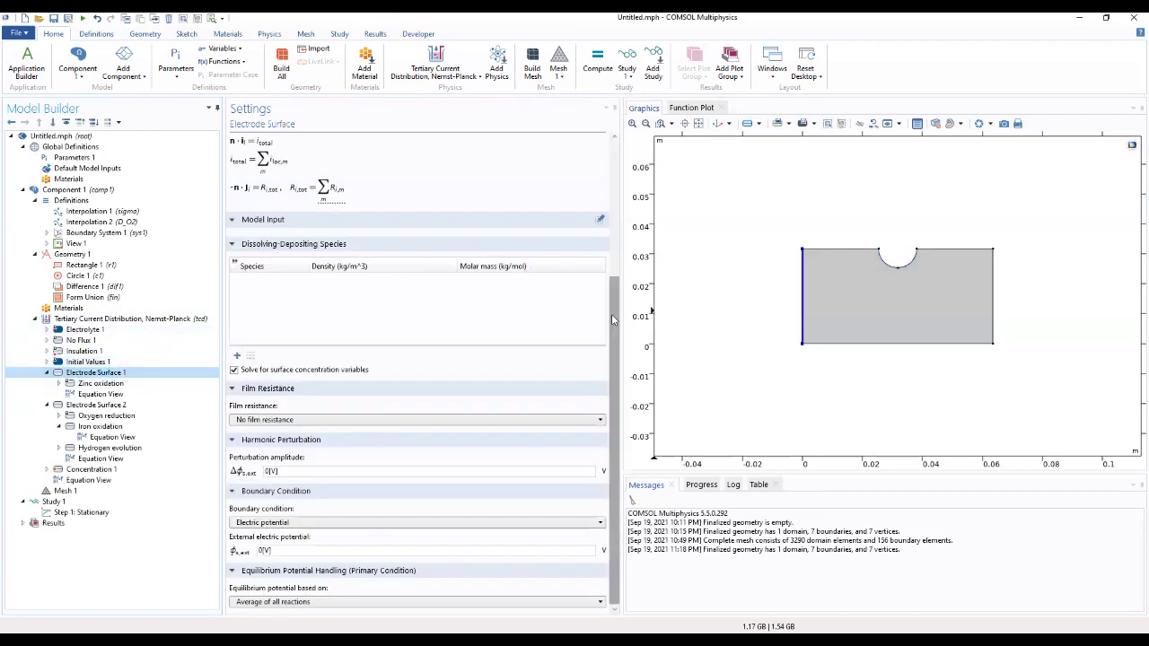
{"action": "scroll", "coordinate": [605, 269], "scroll_direction": "up", "scroll_amount": 1}
{"action": "scroll", "coordinate": [606, 269], "scroll_direction": "up", "scroll_amount": 4}
{"action": "scroll", "coordinate": [606, 206], "scroll_direction": "down", "scroll_amount": 5}
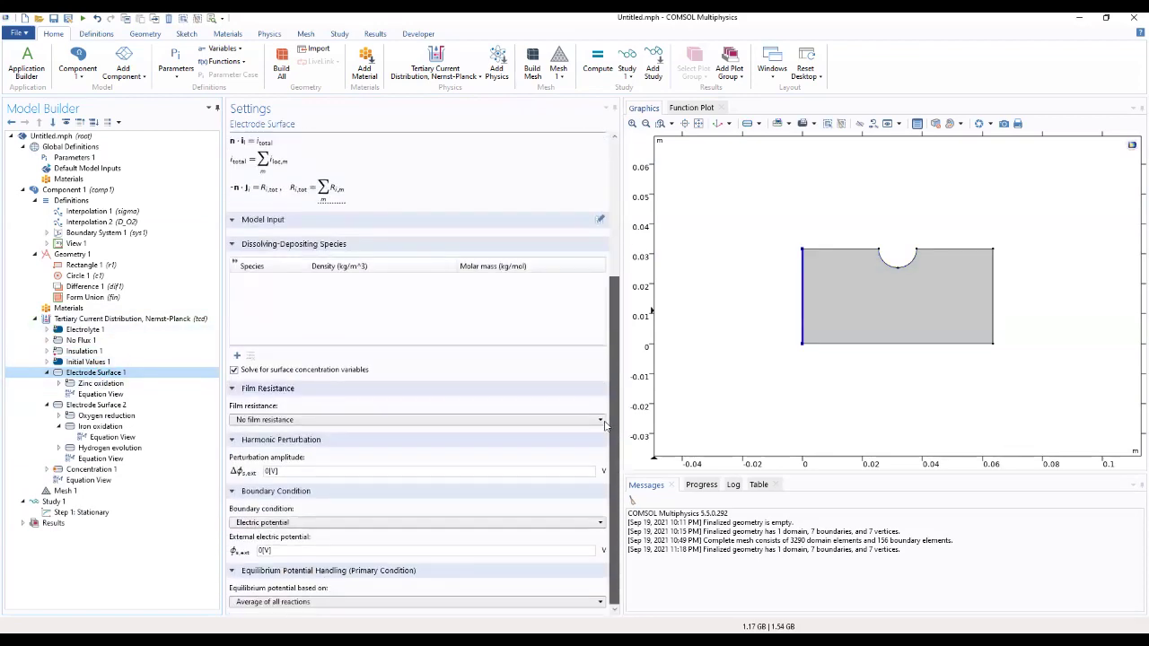
{"action": "left_click", "coordinate": [97, 384]}
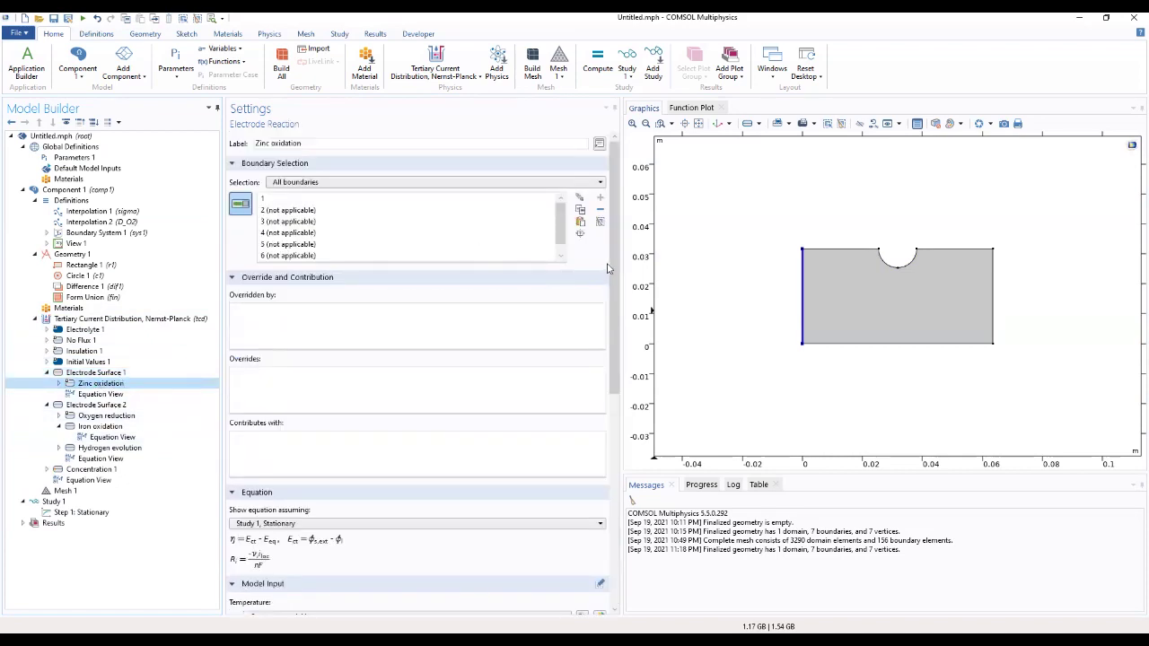
{"action": "scroll", "coordinate": [612, 283], "scroll_direction": "down", "scroll_amount": 1}
{"action": "scroll", "coordinate": [611, 283], "scroll_direction": "down", "scroll_amount": 8}
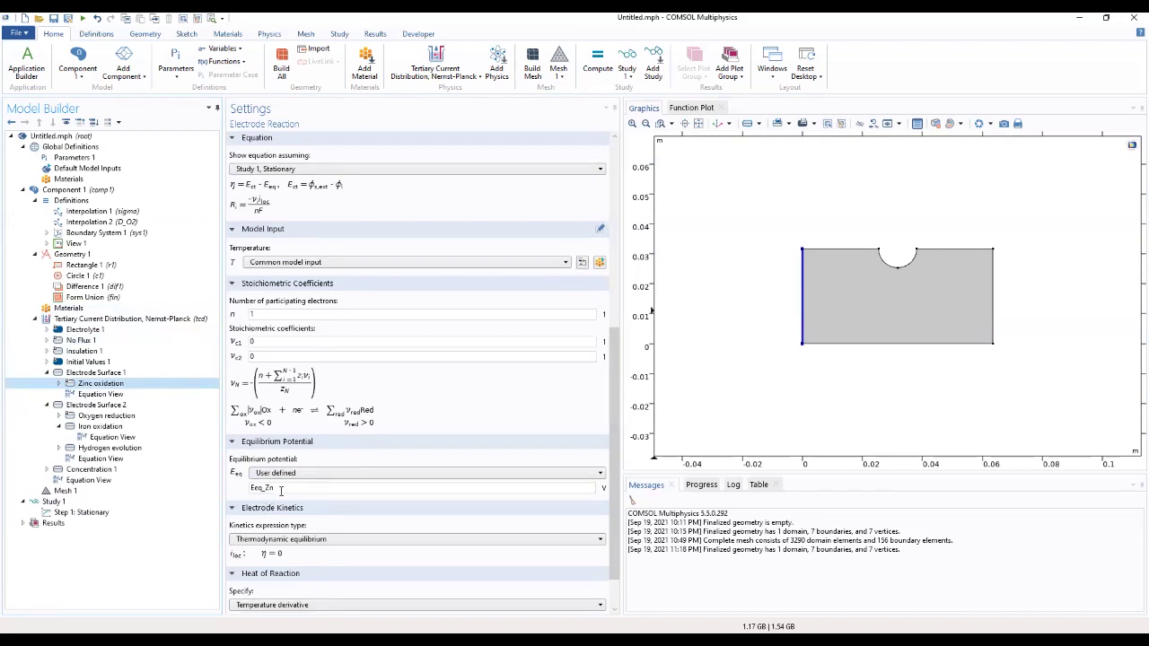
{"action": "left_click", "coordinate": [282, 540]}
{"action": "left_click", "coordinate": [284, 541]}
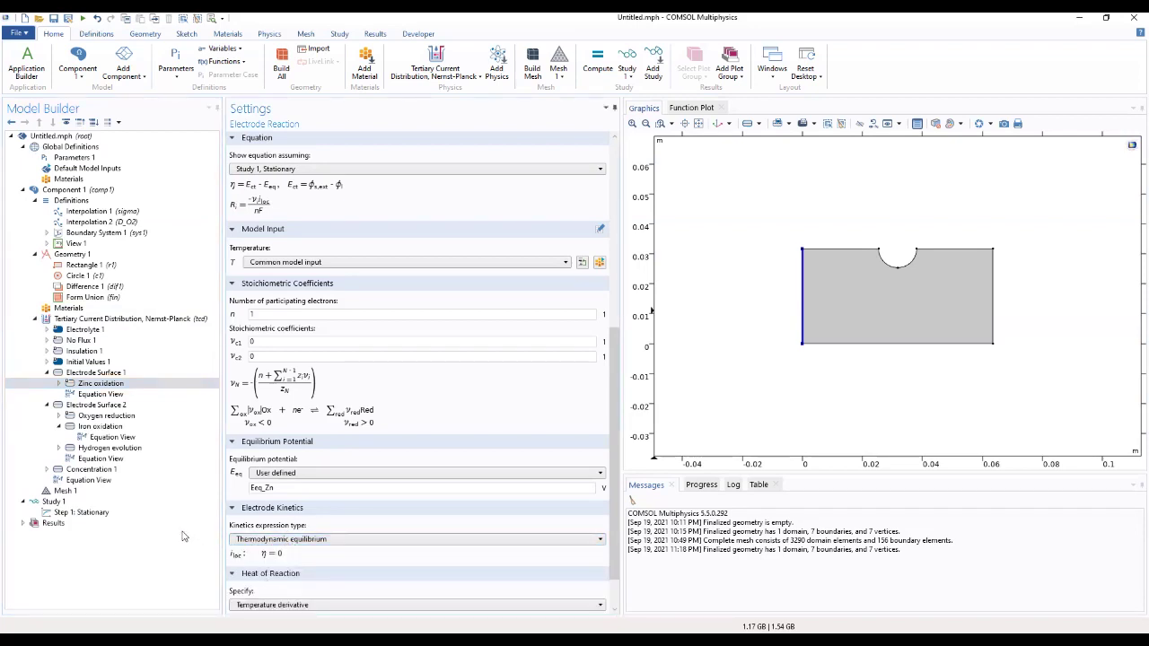
Review Electrode Surface 2's boundaries and external potential, and its Oxygen reduction's stoichiometry, kinetics and contributing reactions
{"action": "left_click", "coordinate": [87, 406]}
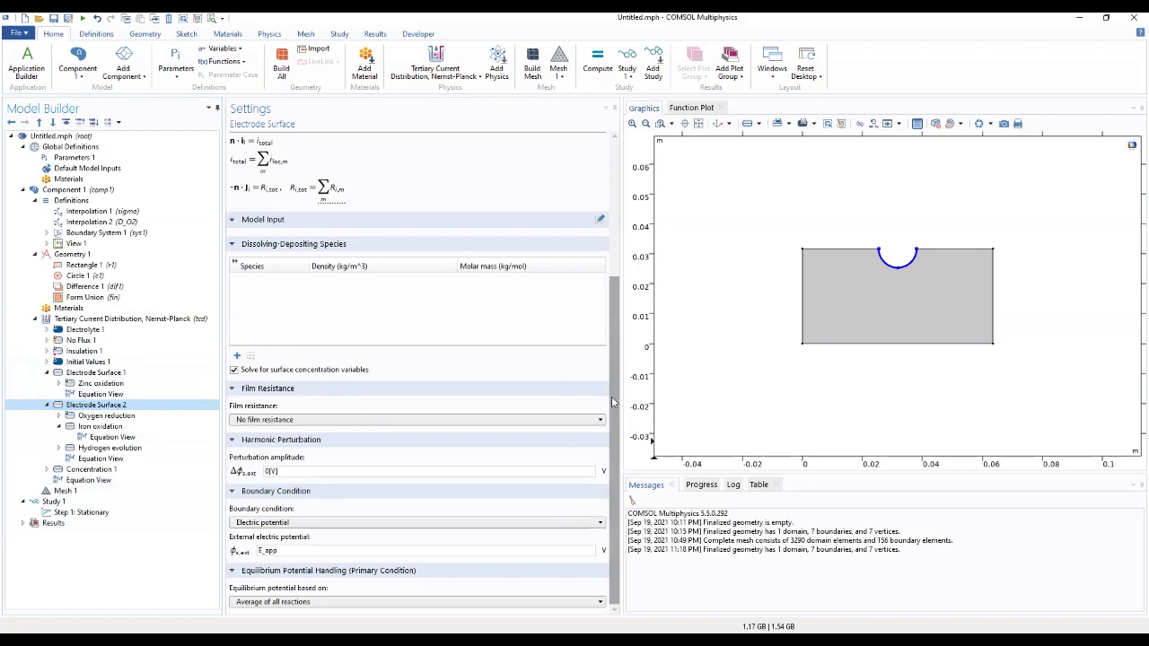
{"action": "left_click_drag", "start_coordinate": [613, 403], "coordinate": [603, 238]}
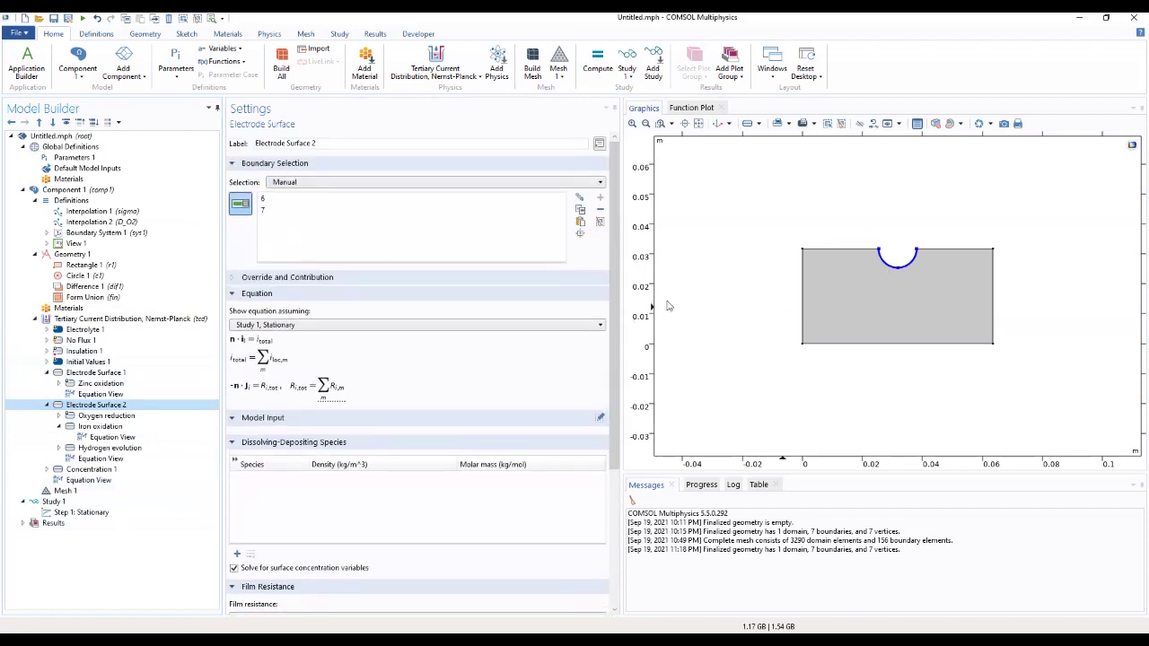
{"action": "left_click_drag", "start_coordinate": [615, 309], "coordinate": [605, 462]}
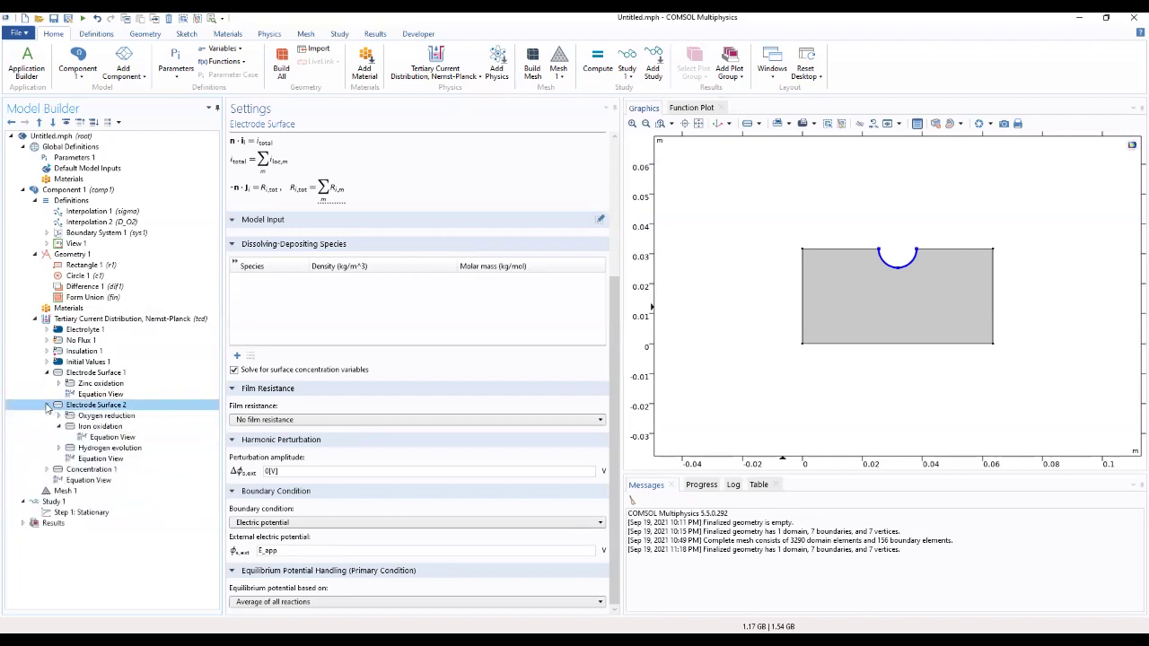
{"action": "left_click", "coordinate": [100, 418]}
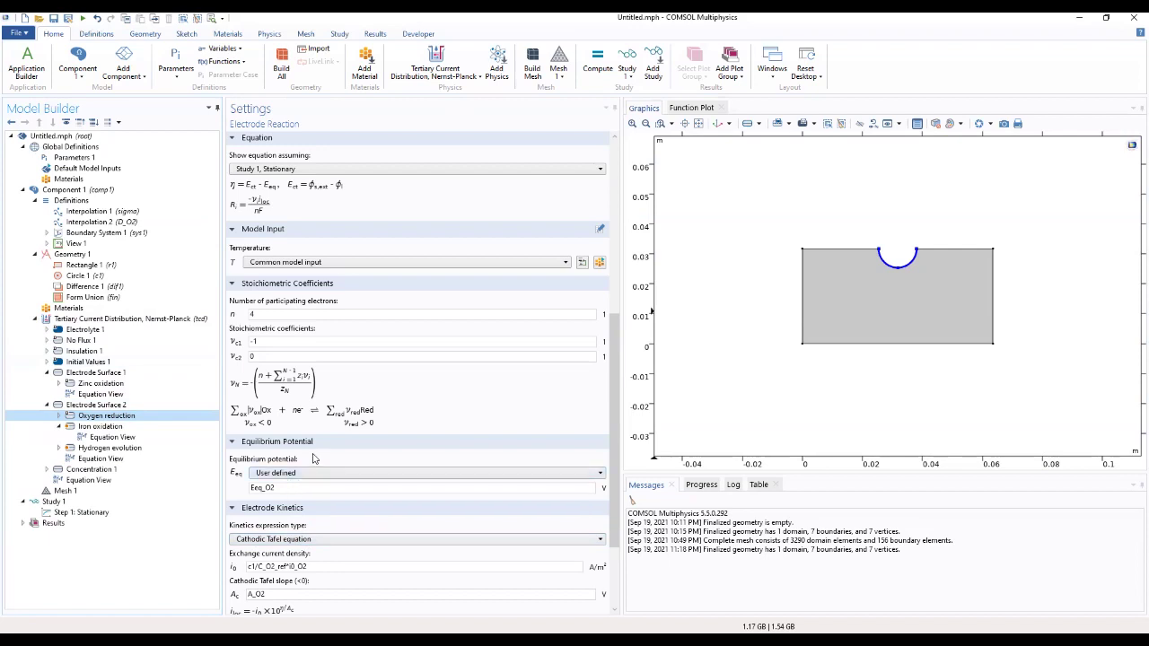
{"action": "scroll", "coordinate": [314, 460], "scroll_direction": "up", "scroll_amount": 3}
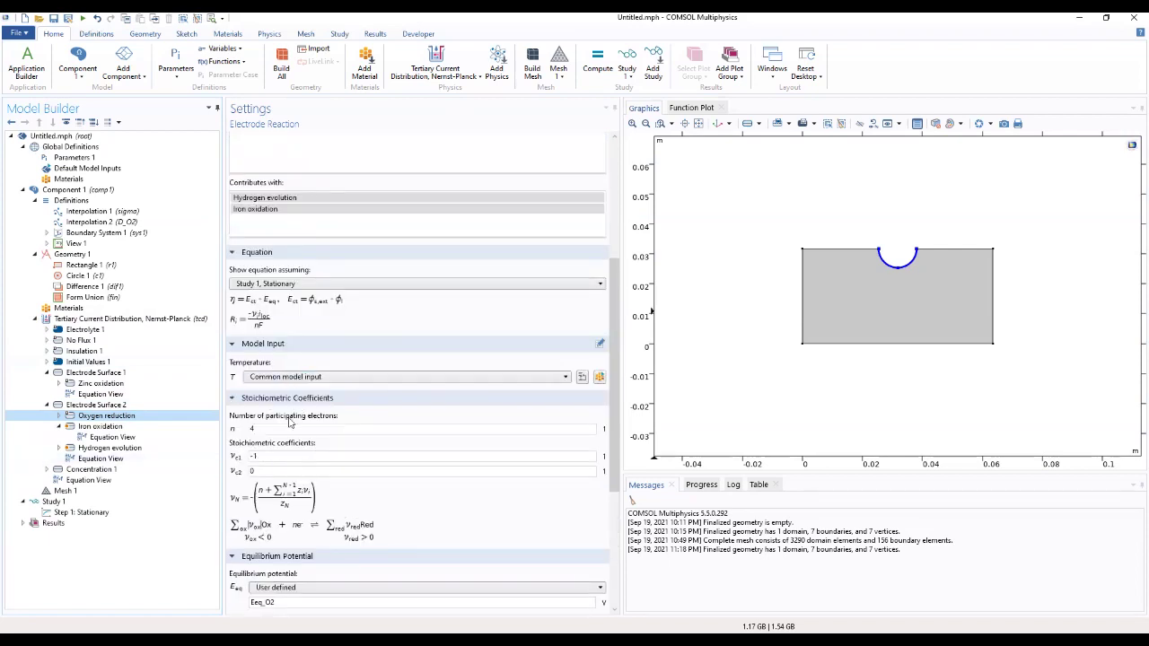
{"action": "scroll", "coordinate": [329, 320], "scroll_direction": "up", "scroll_amount": 3}
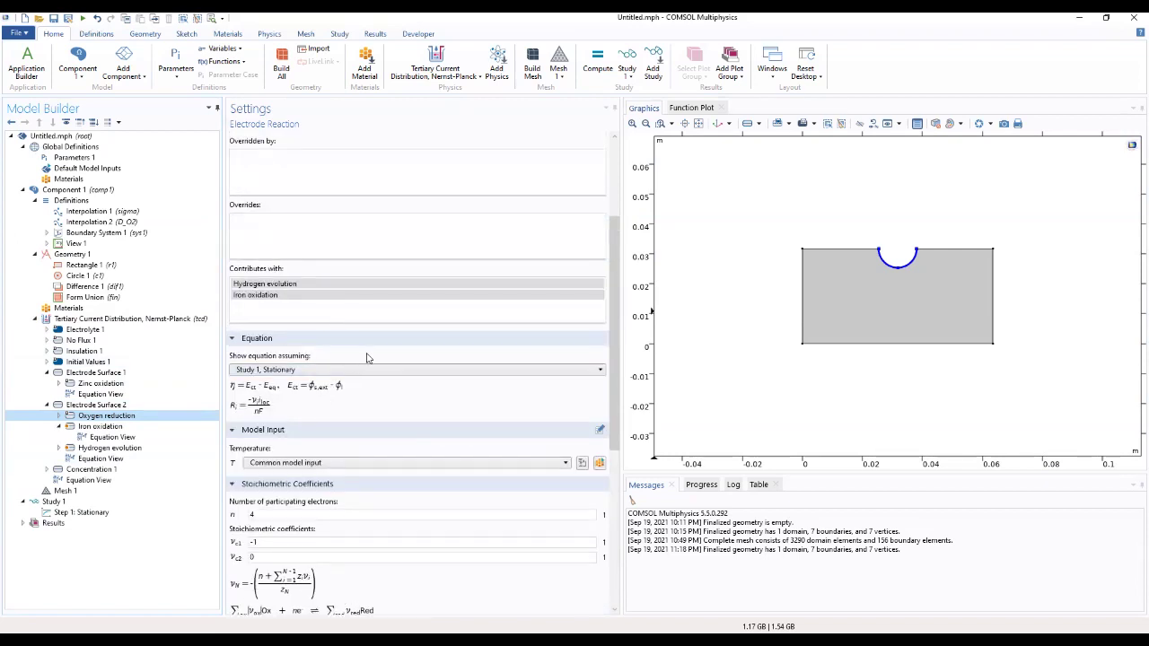
{"action": "left_click", "coordinate": [59, 415]}
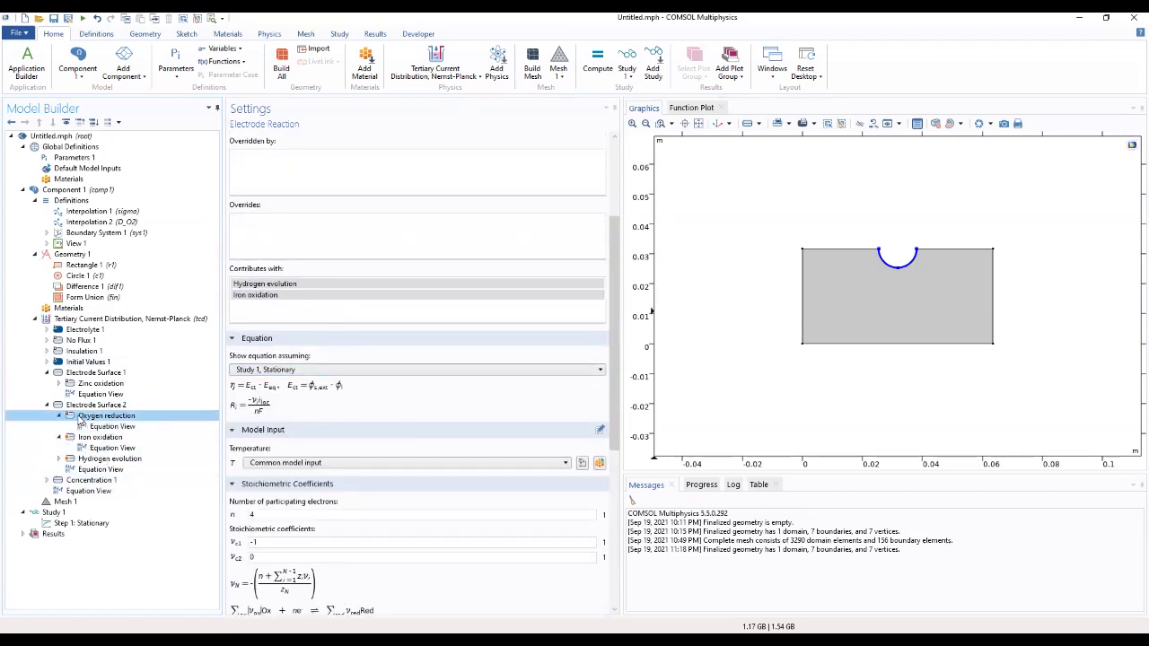
{"action": "left_click", "coordinate": [83, 426]}
Review the equilibrium potential and kinetics settings of Iron oxidation and Hydrogen evolution, and check the Concentration 1 condition
{"action": "left_click", "coordinate": [100, 438]}
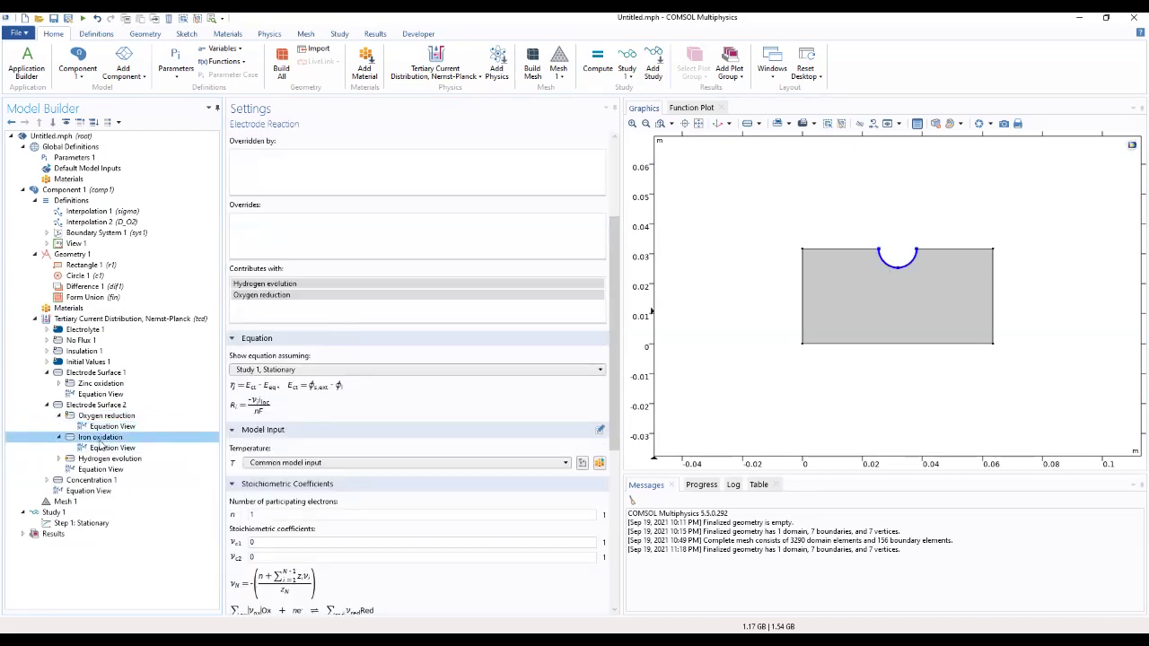
{"action": "scroll", "coordinate": [302, 362], "scroll_direction": "down", "scroll_amount": 3}
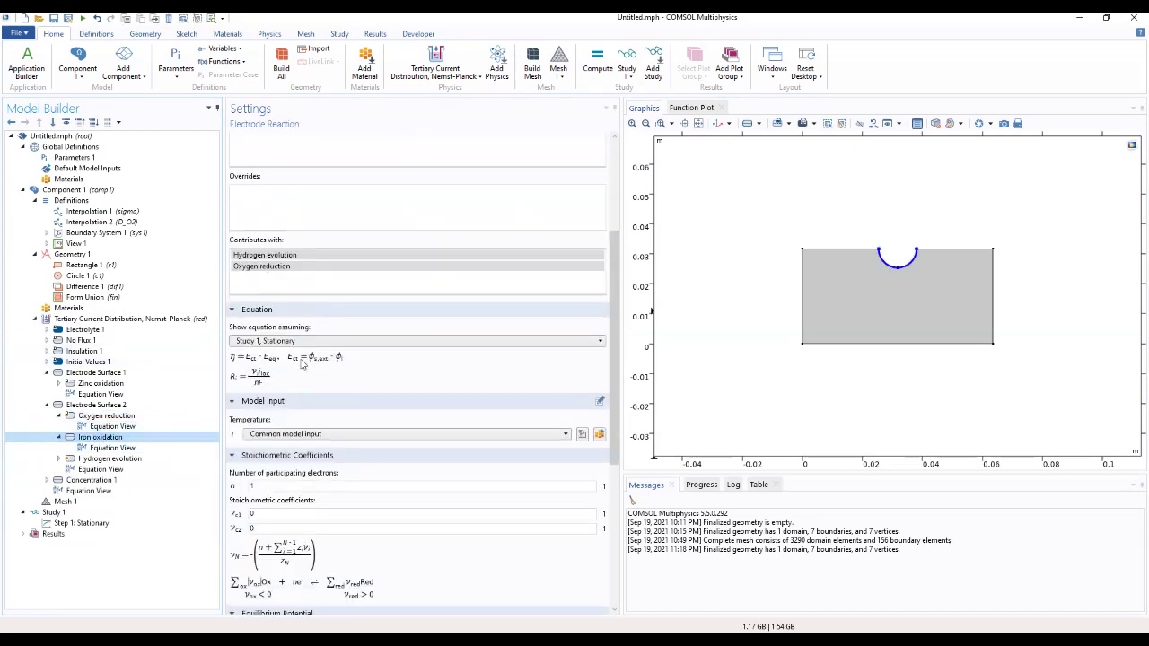
{"action": "scroll", "coordinate": [303, 363], "scroll_direction": "down", "scroll_amount": 5}
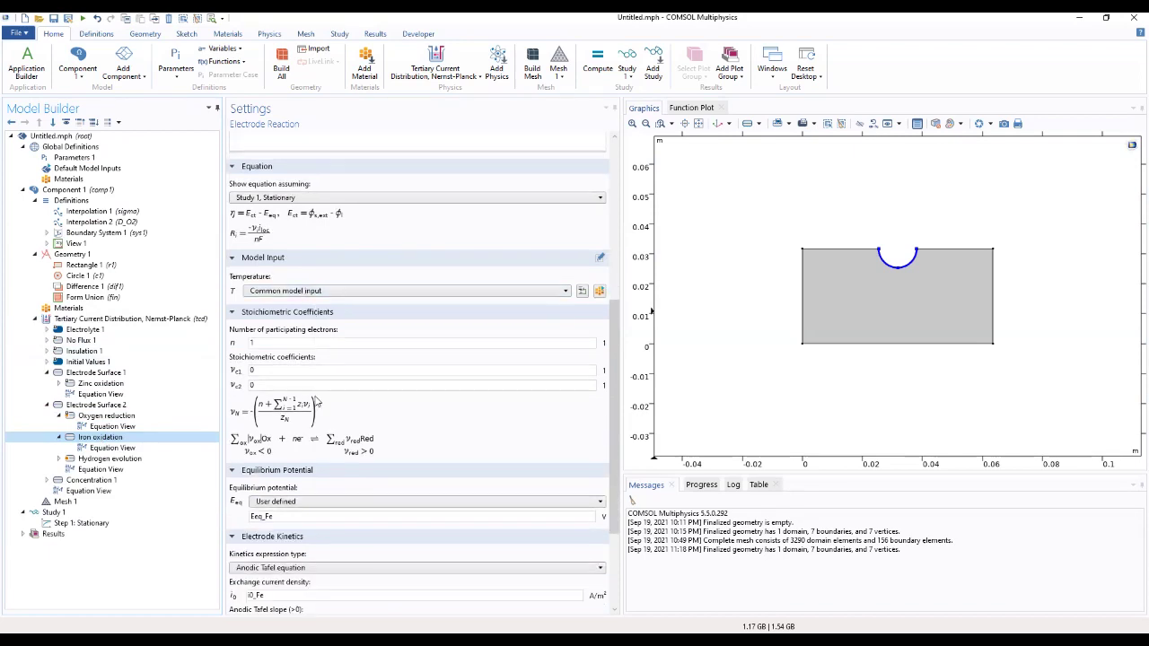
{"action": "scroll", "coordinate": [301, 481], "scroll_direction": "down", "scroll_amount": 3}
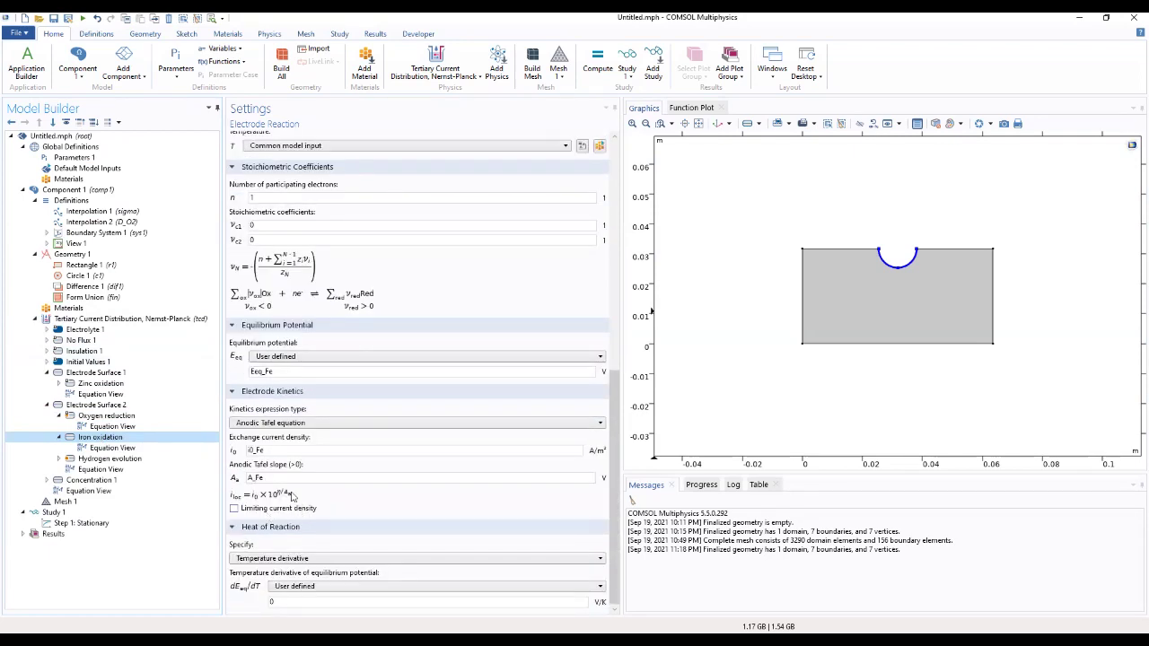
{"action": "left_click", "coordinate": [106, 448]}
{"action": "left_click", "coordinate": [101, 458]}
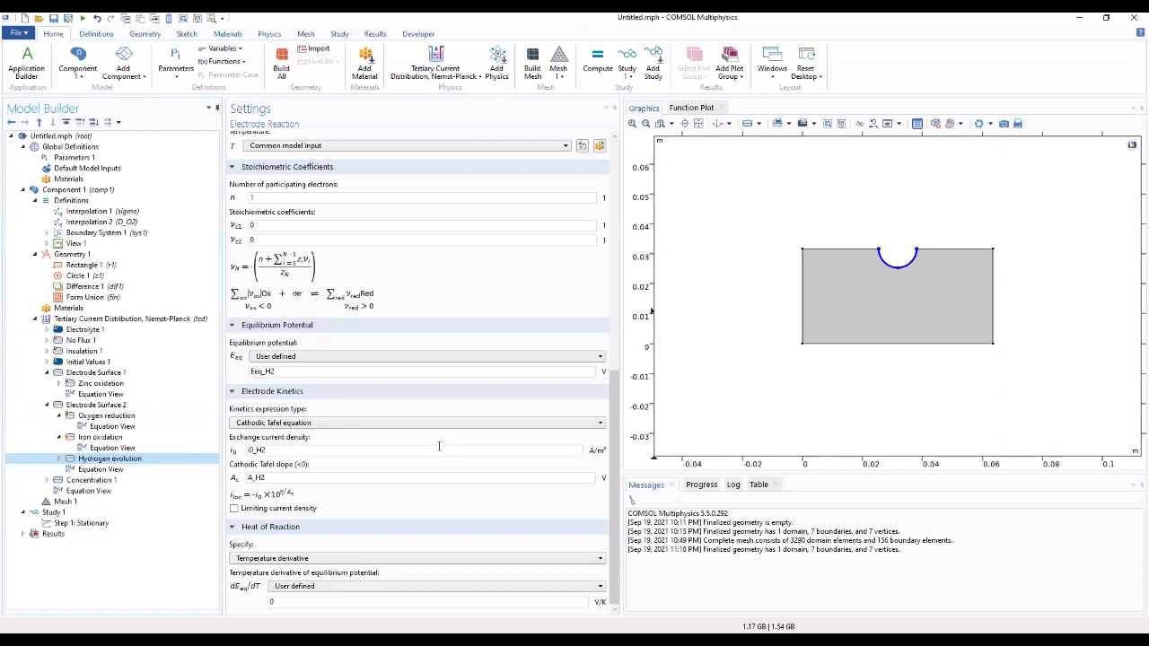
{"action": "left_click", "coordinate": [99, 481]}
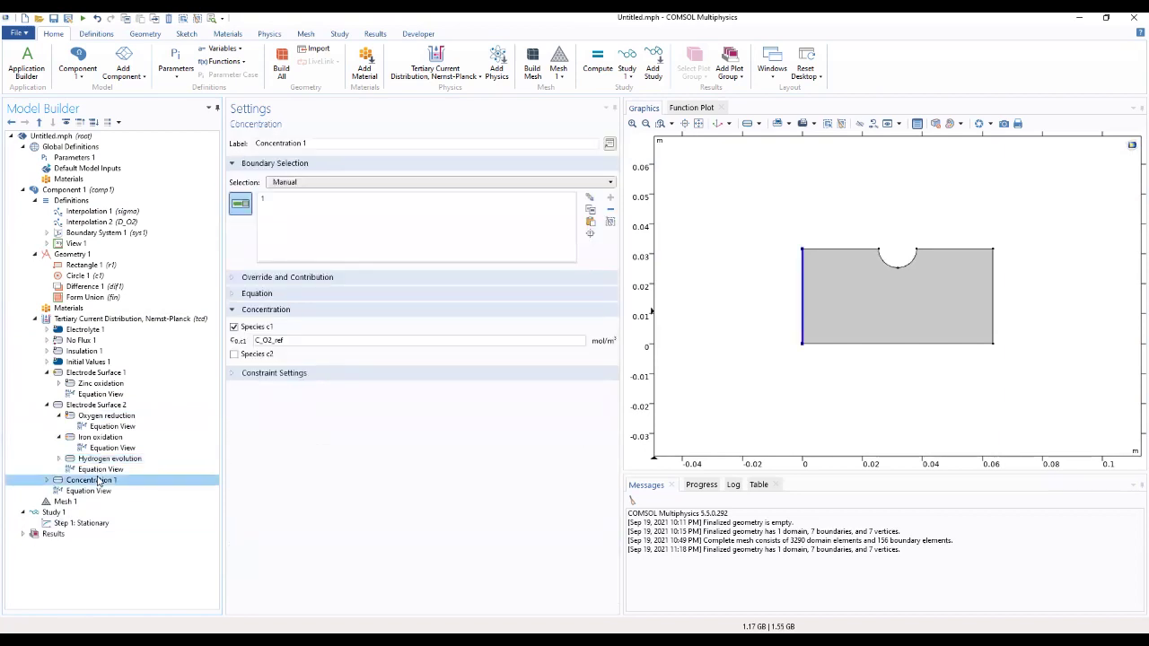
{"action": "left_click", "coordinate": [59, 459]}
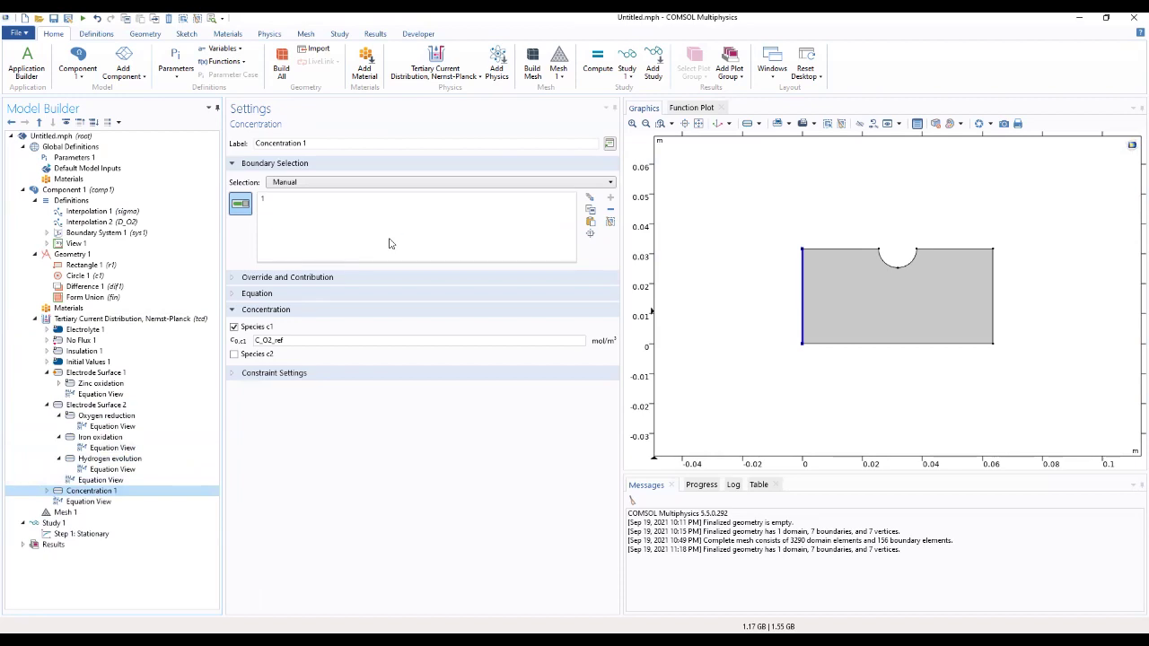
Set the physics-controlled mesh's element size to Extra fine, build the mesh and fit it in the view
{"action": "left_click", "coordinate": [57, 511]}
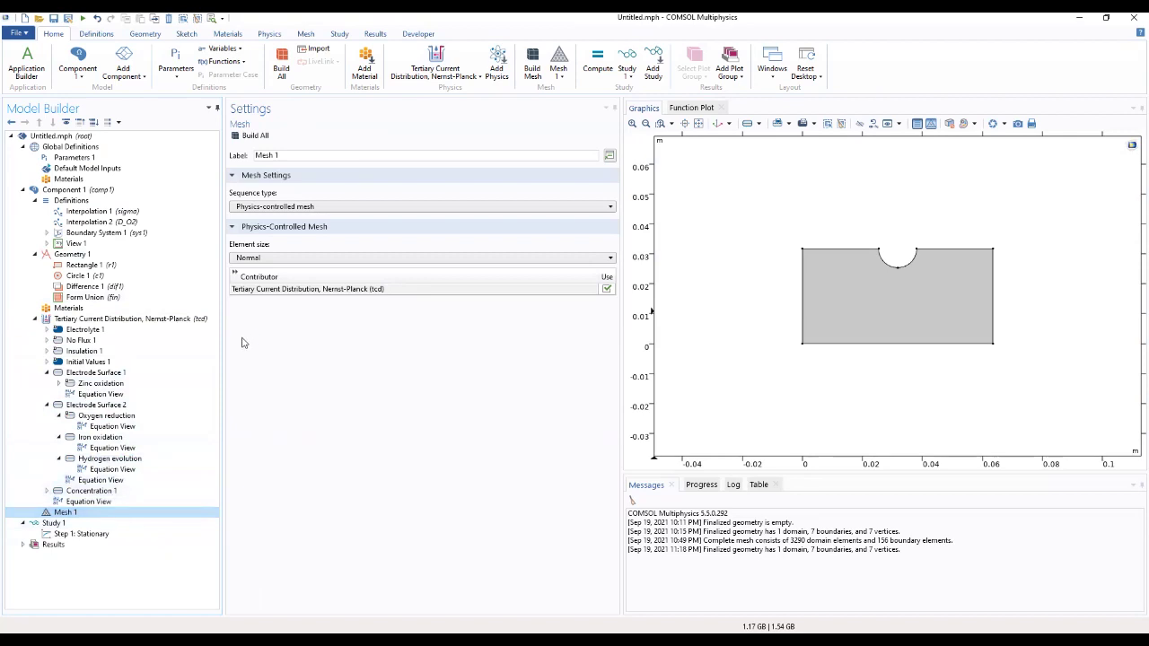
{"action": "left_click", "coordinate": [292, 258]}
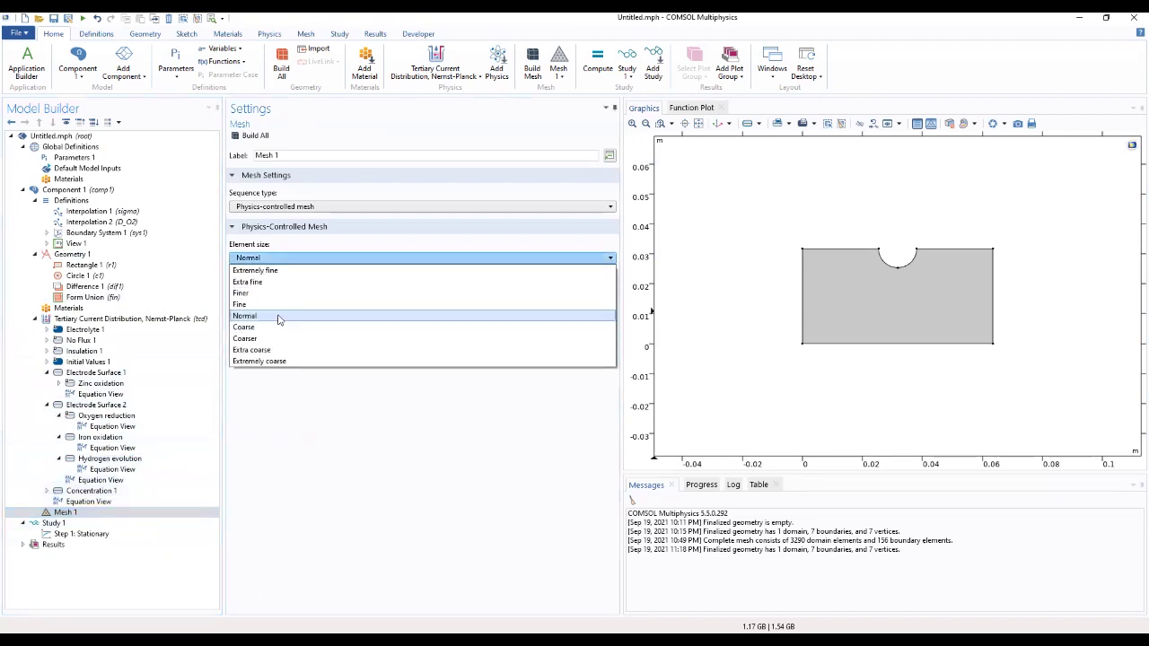
{"action": "left_click", "coordinate": [278, 282]}
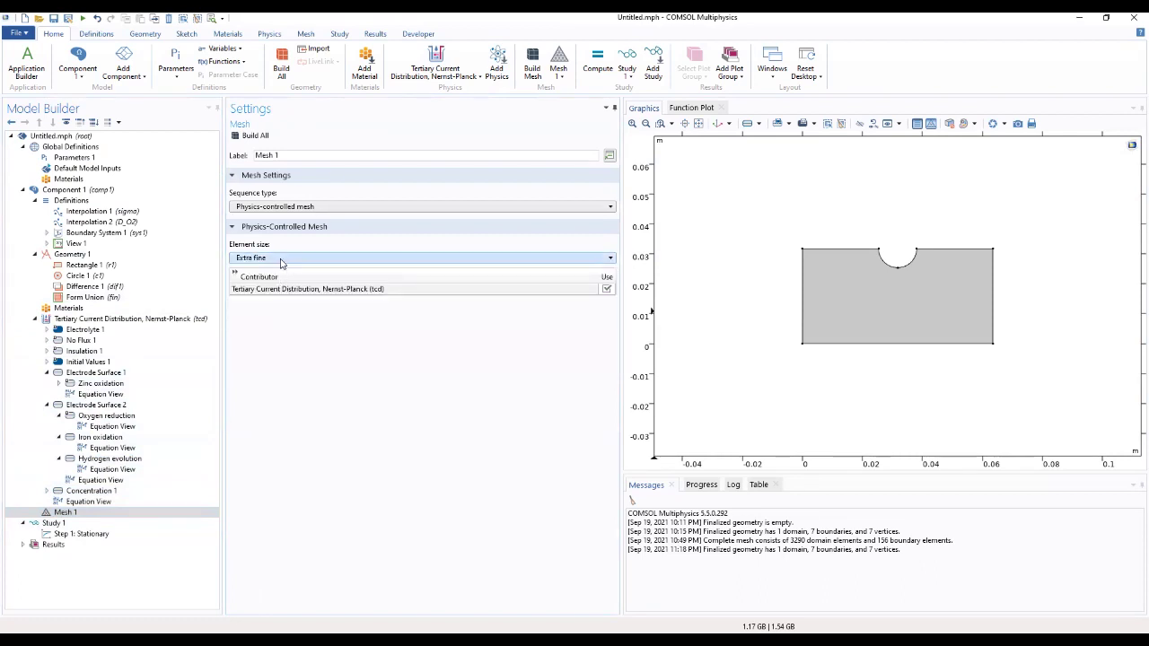
{"action": "left_click", "coordinate": [244, 136]}
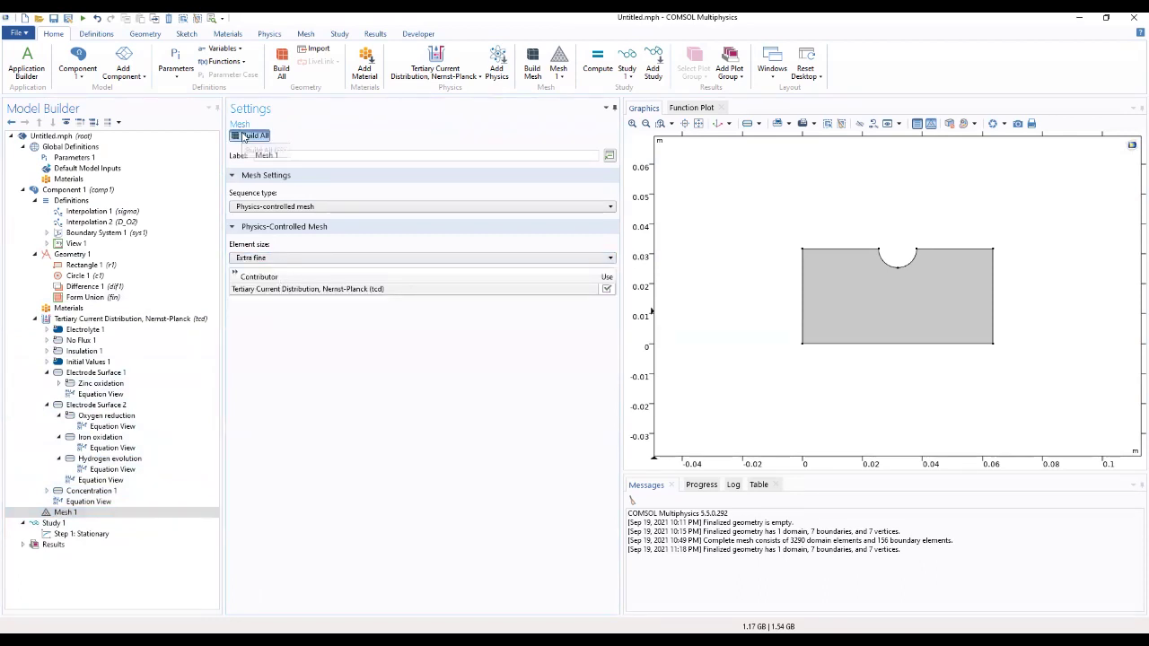
{"action": "left_click", "coordinate": [698, 124]}
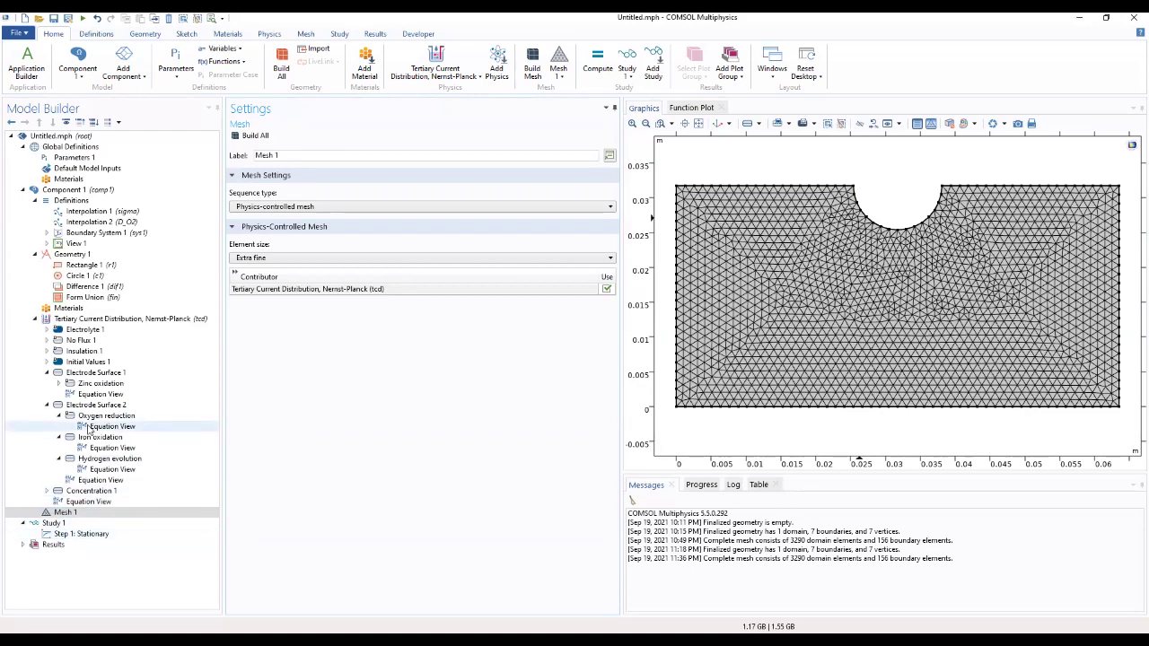
Enable an auxiliary sweep in the stationary study step and add PS (Pore saturation) as its parameter
{"action": "left_click", "coordinate": [66, 536]}
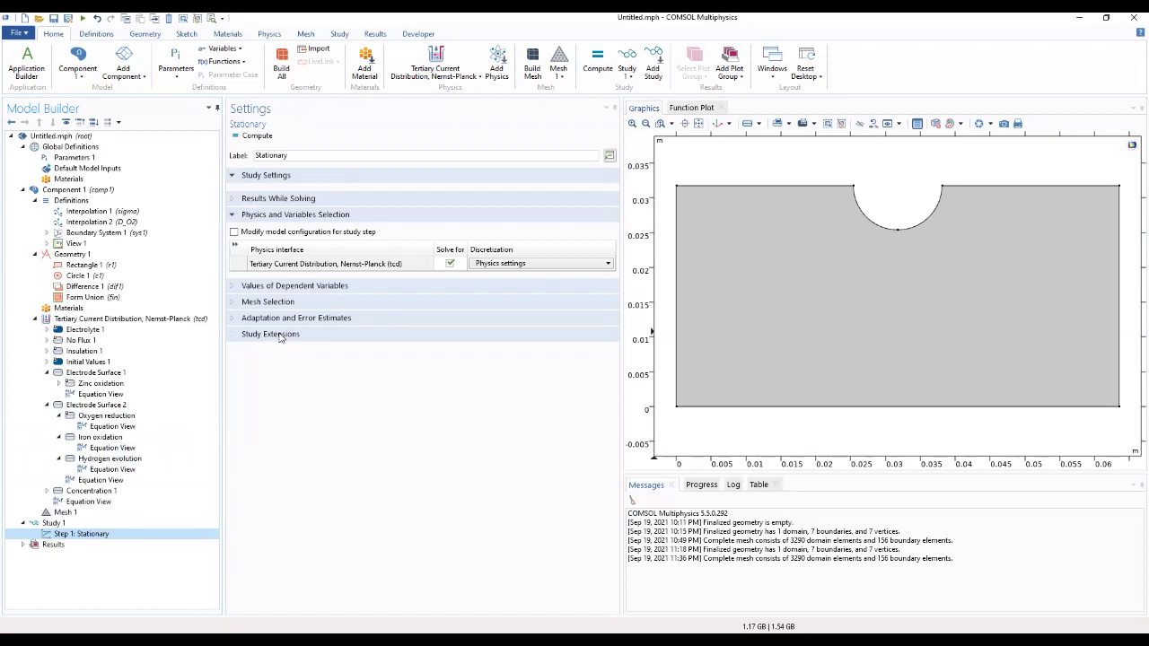
{"action": "left_click", "coordinate": [280, 335]}
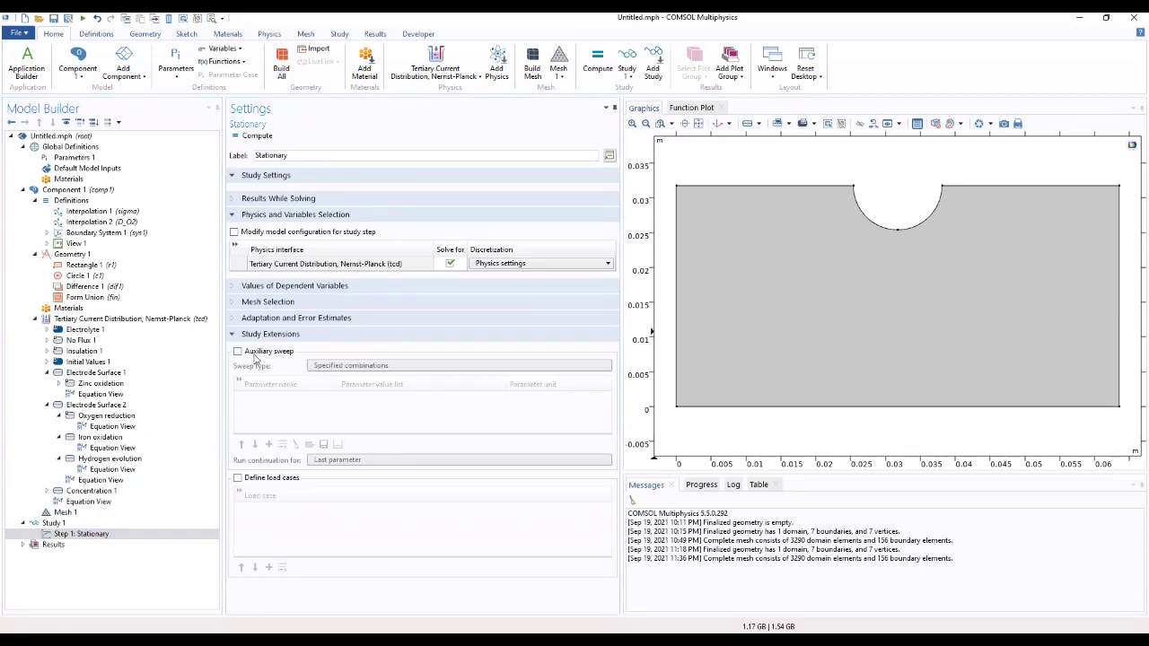
{"action": "left_click", "coordinate": [238, 351]}
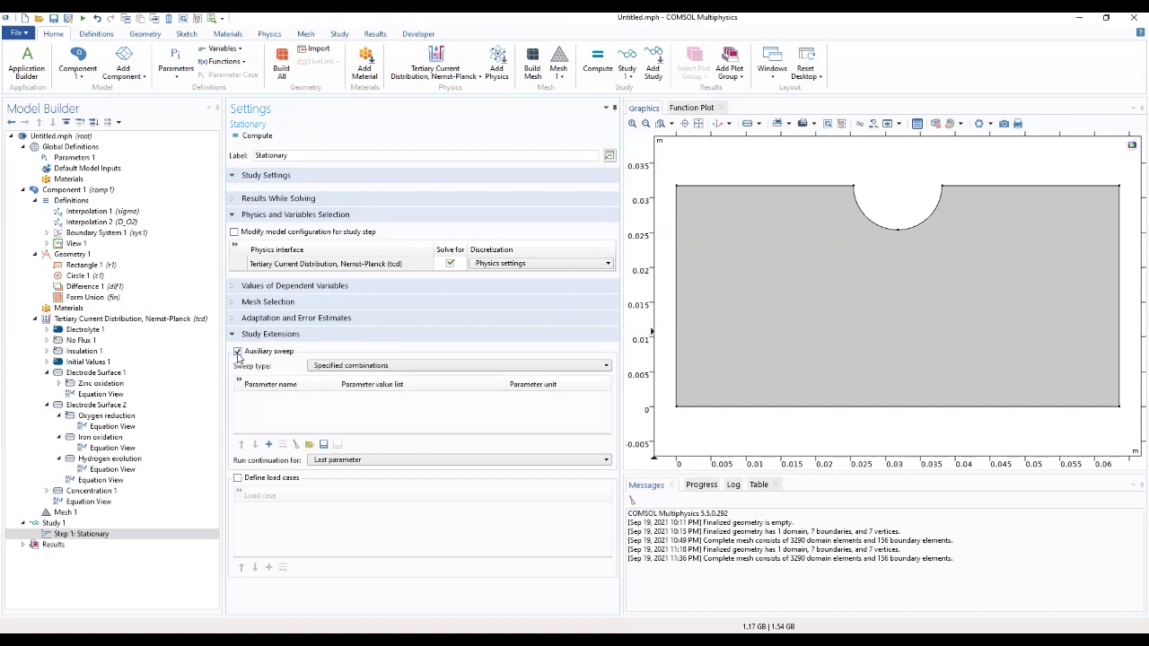
{"action": "left_click", "coordinate": [269, 444]}
{"action": "left_click", "coordinate": [305, 399]}
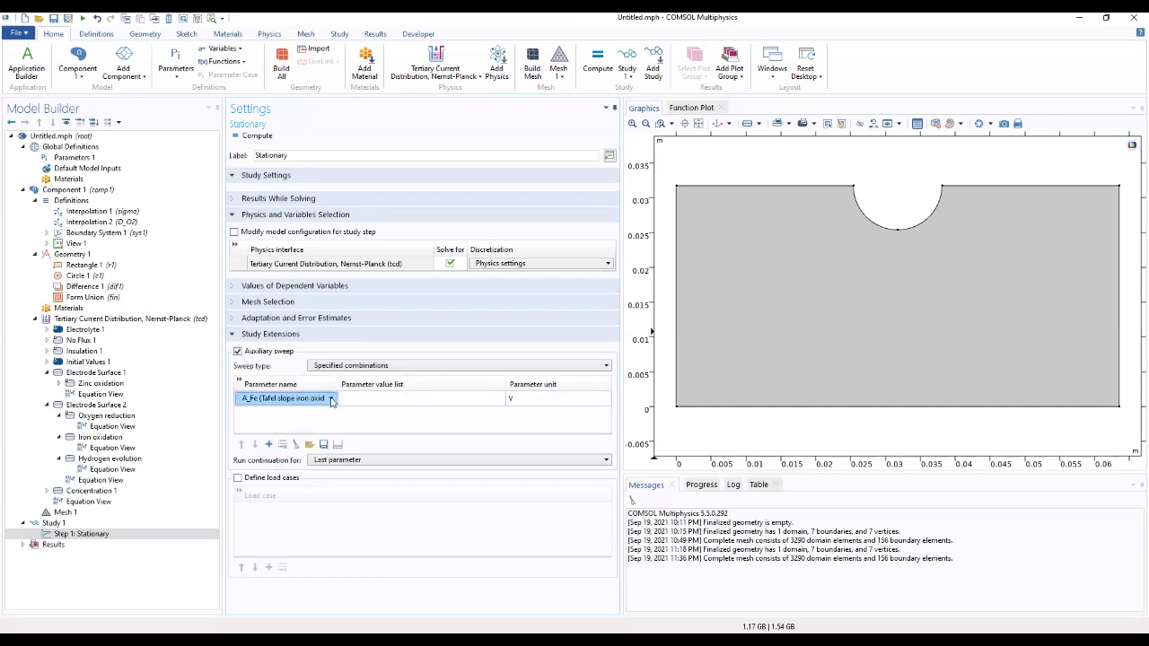
{"action": "left_click", "coordinate": [331, 398]}
{"action": "left_click", "coordinate": [304, 592]}
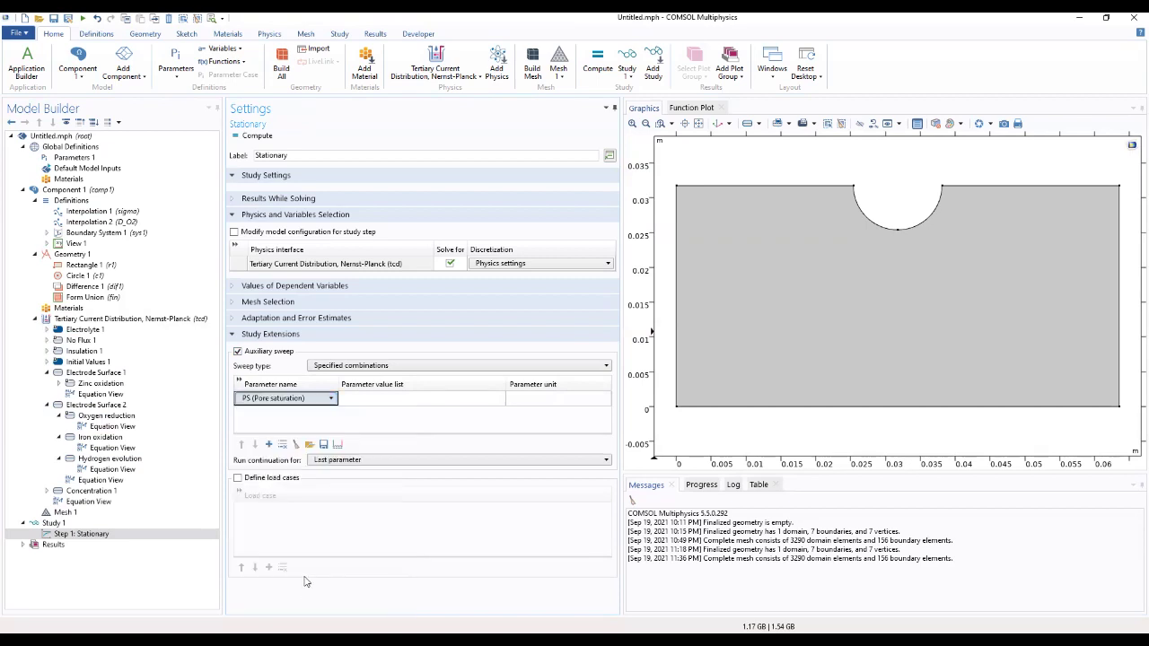
Set the PS sweep's parameter value list to range(0.2, 0.05, 0.8)
{"action": "left_click", "coordinate": [389, 398]}
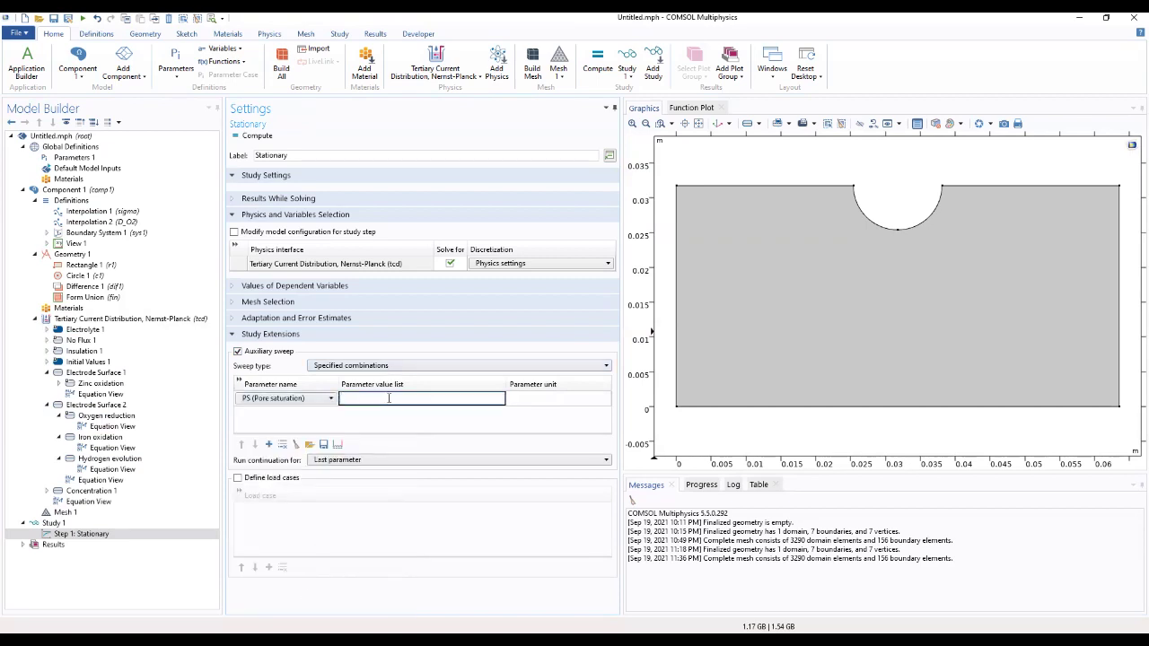
{"action": "type", "text": "range(0.2, 0.05, 0.8)"}
{"action": "left_click", "coordinate": [324, 421]}
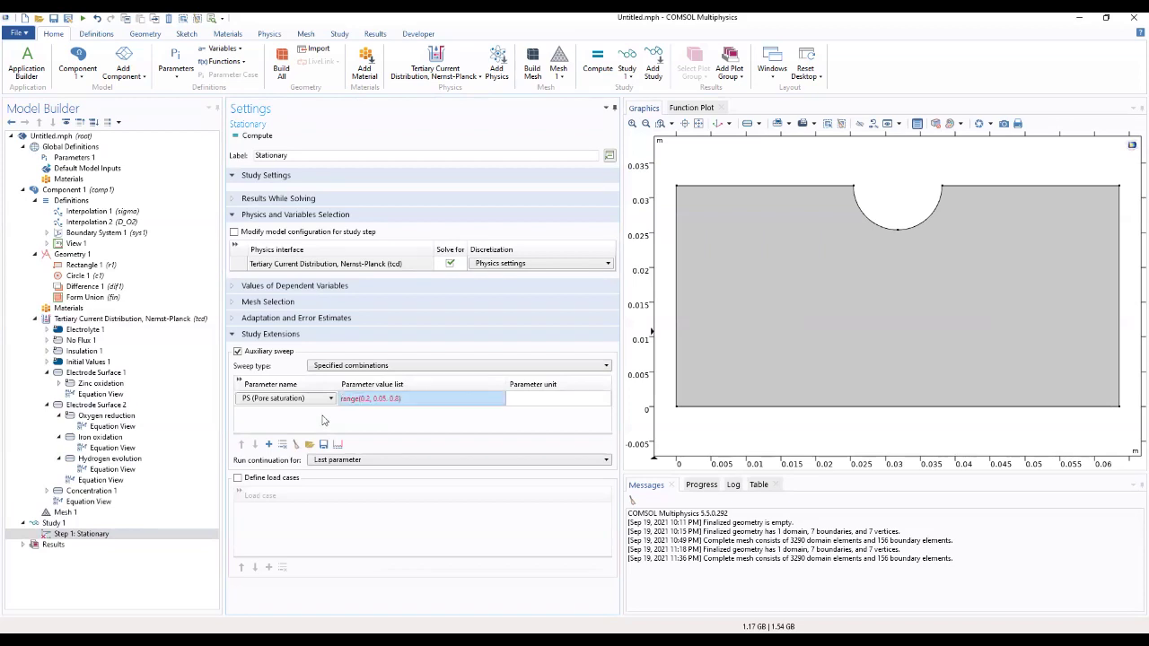
{"action": "left_click", "coordinate": [375, 398]}
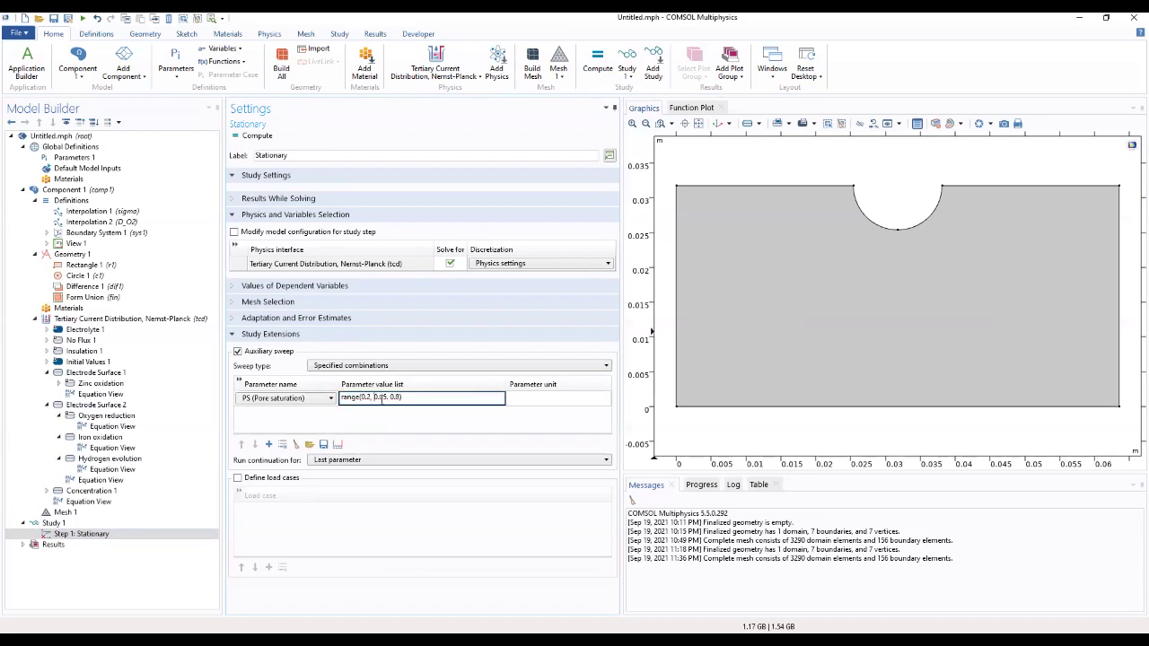
{"action": "mouse_move", "coordinate": [380, 398]}
{"action": "left_click", "coordinate": [379, 427]}
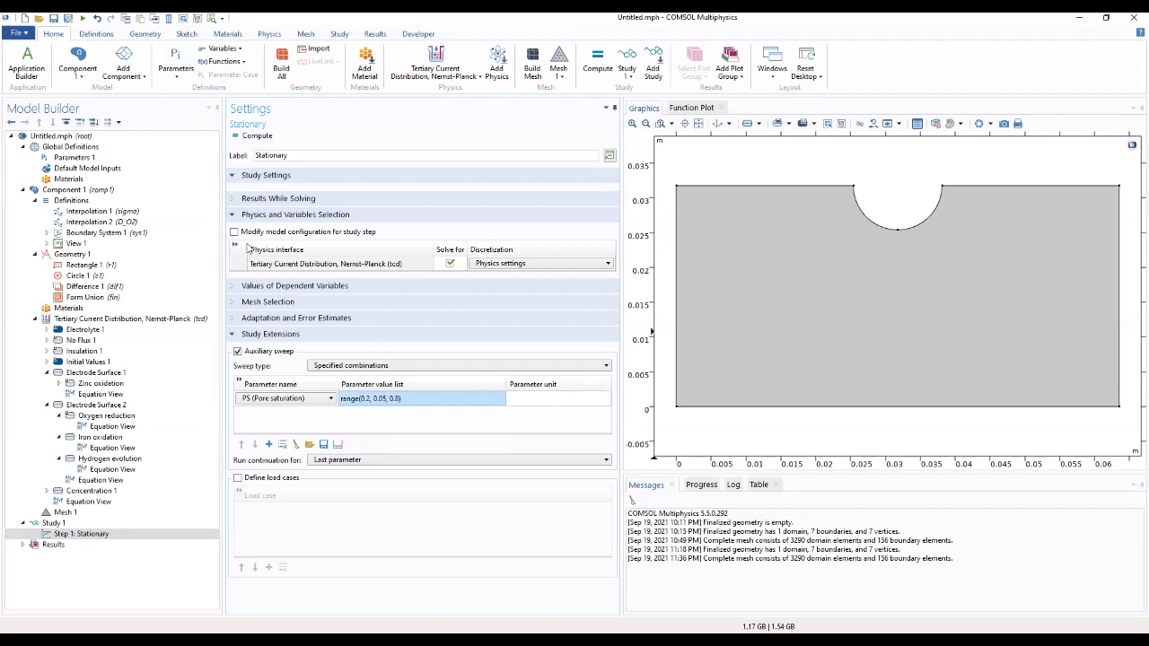
Check the stationary step's options for results while solving, and compute Study 1
{"action": "left_click", "coordinate": [246, 201]}
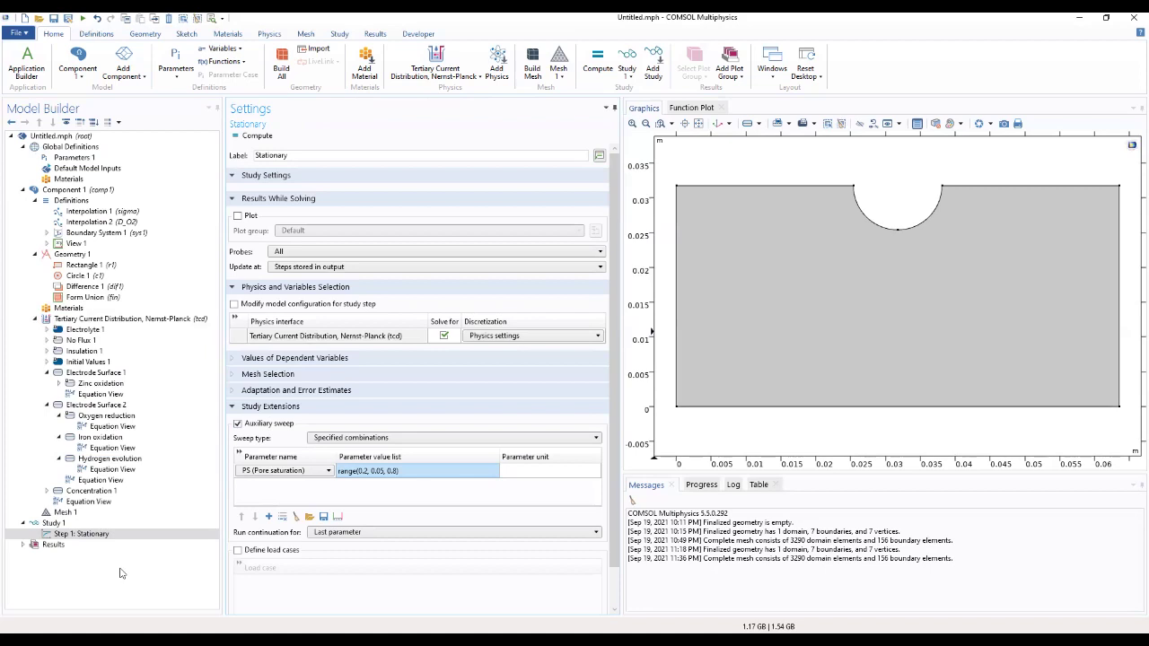
{"action": "left_click", "coordinate": [44, 535]}
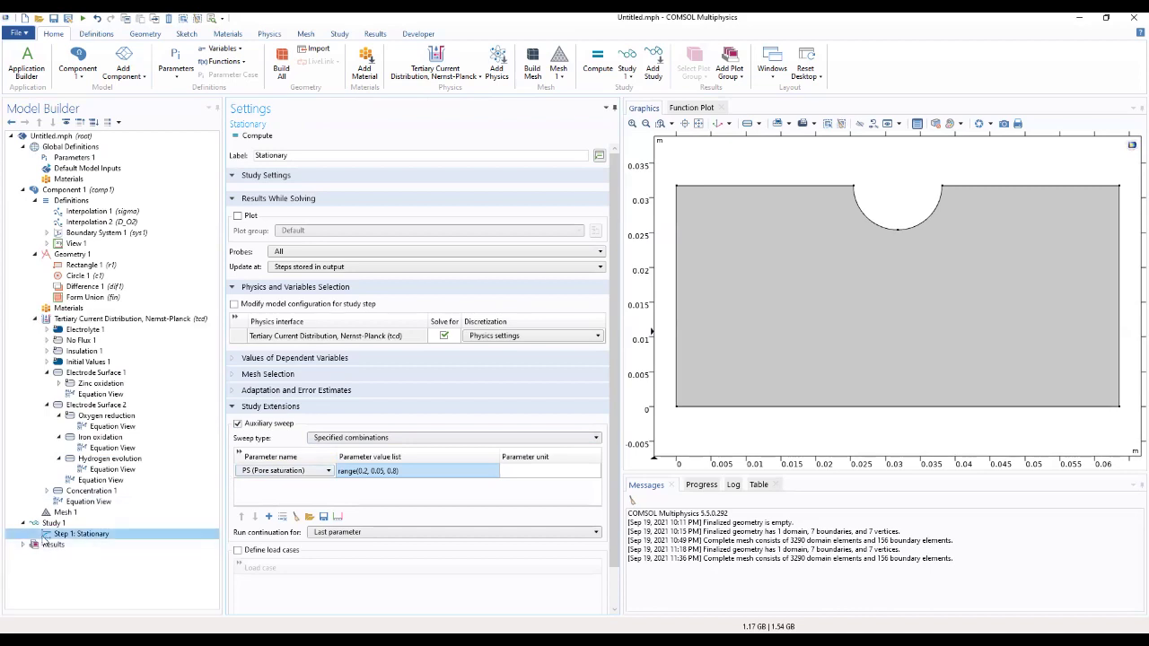
{"action": "left_click", "coordinate": [51, 525]}
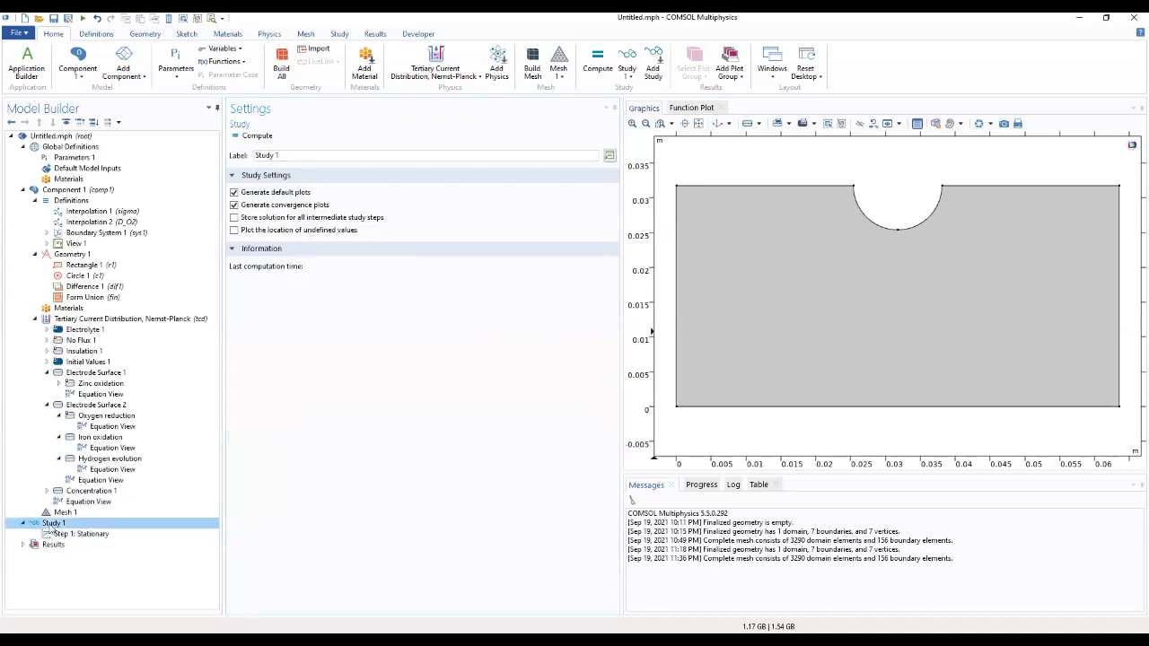
{"action": "left_click", "coordinate": [266, 137]}
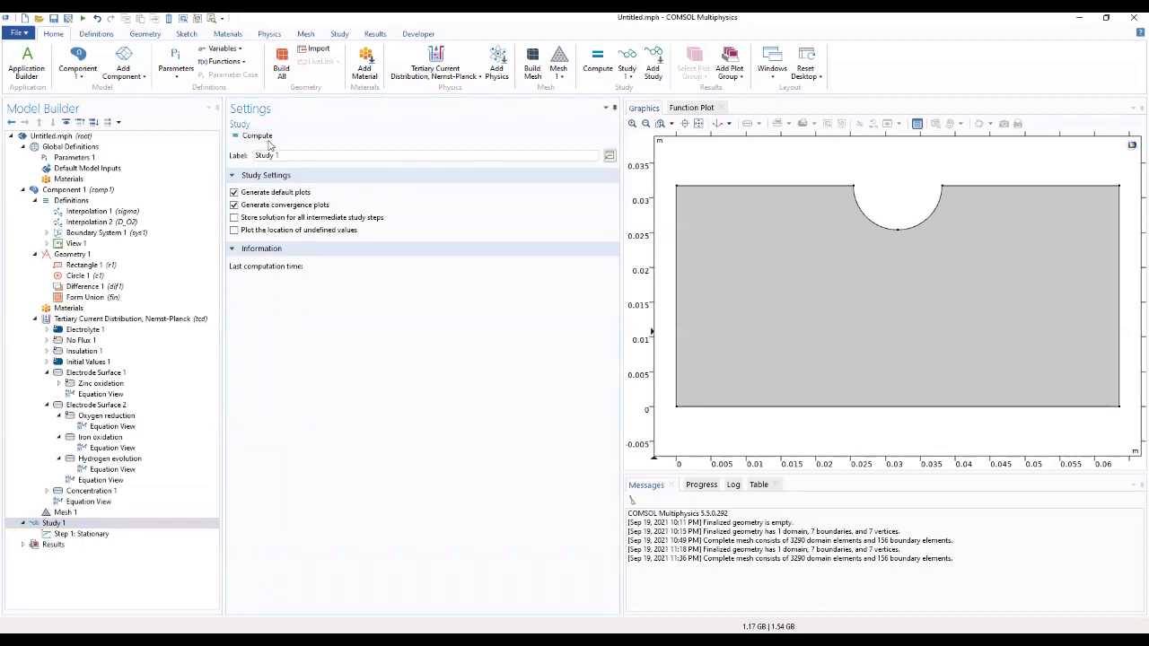
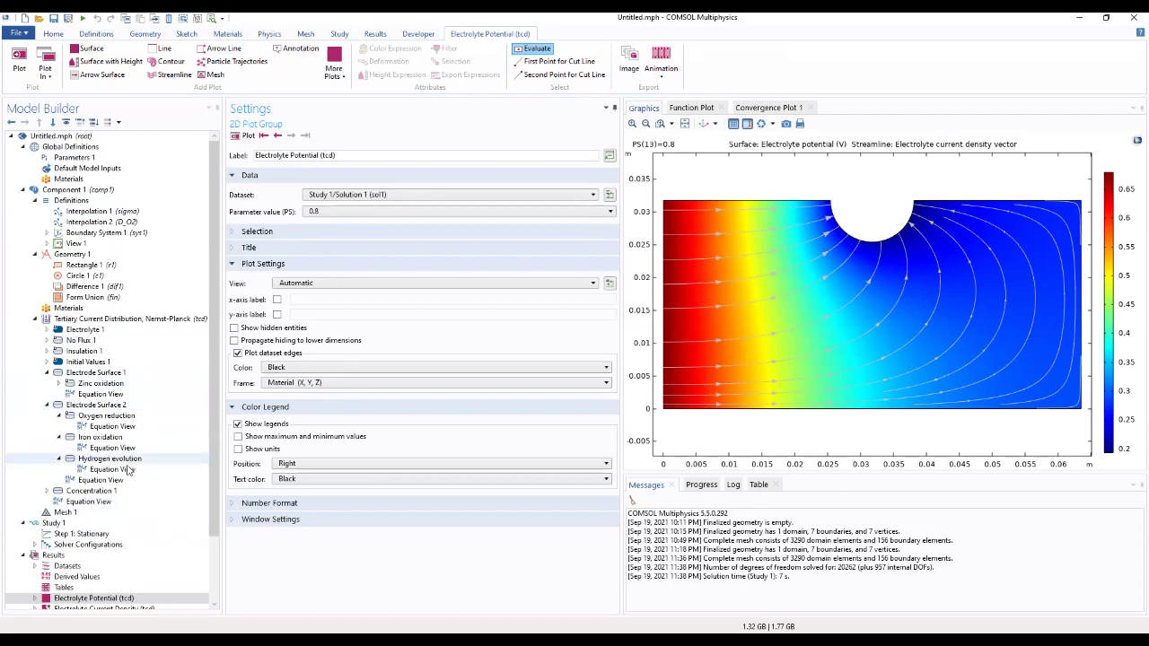
Review the default result plots of electrolyte potential, electrode potential with respect to ground and vs. adjacent reference, and the c1 and c2 concentrations
{"action": "left_click", "coordinate": [81, 545]}
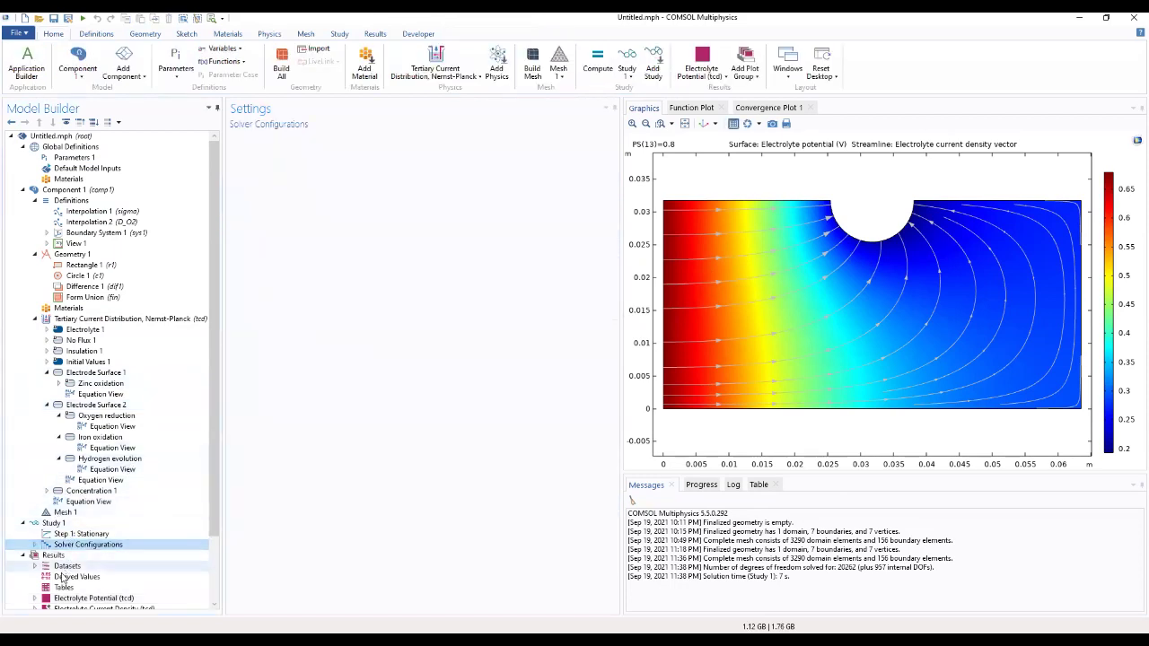
{"action": "scroll", "coordinate": [65, 574], "scroll_direction": "down", "scroll_amount": 2}
{"action": "left_click", "coordinate": [84, 535]}
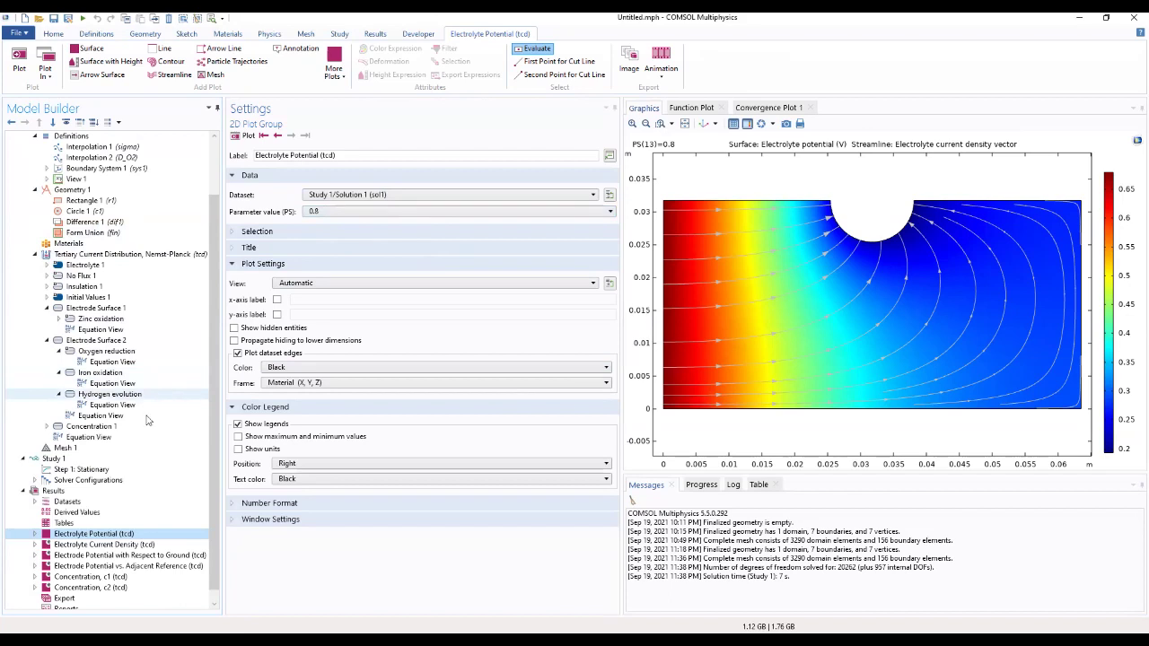
{"action": "left_click", "coordinate": [101, 556]}
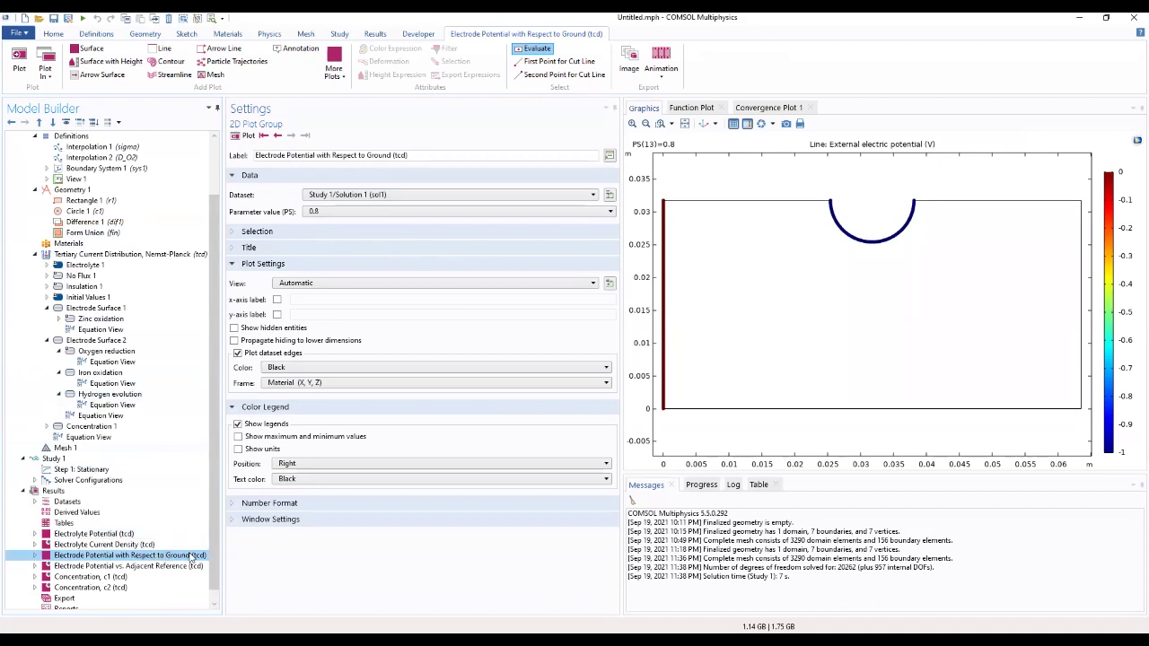
{"action": "left_click", "coordinate": [134, 567]}
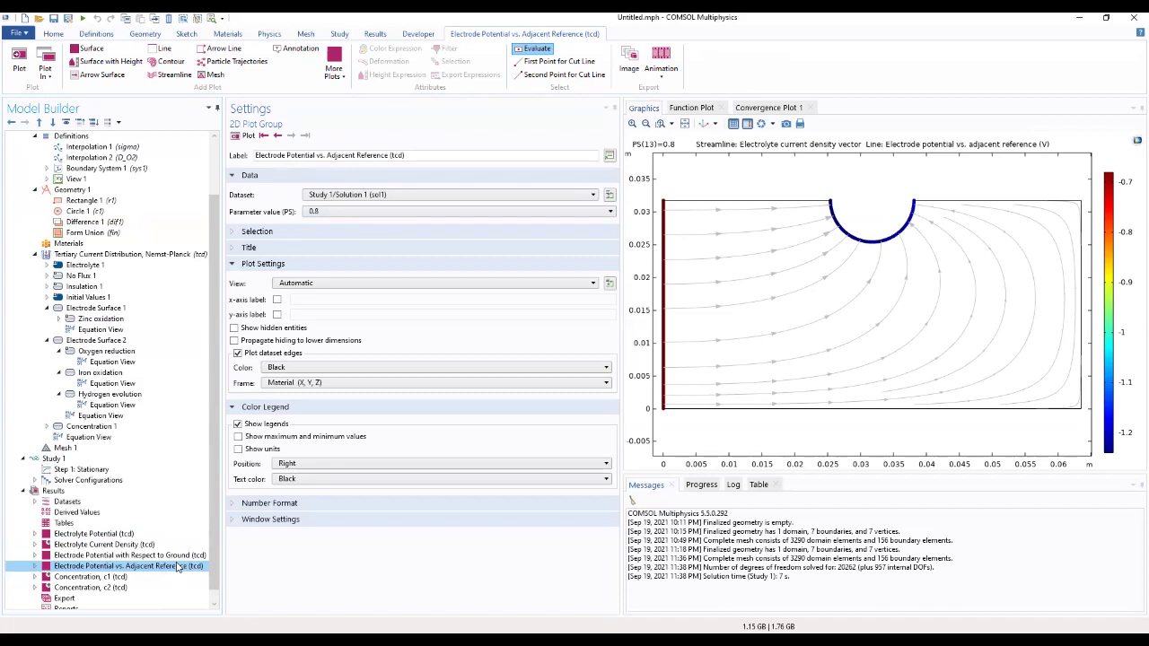
{"action": "left_click", "coordinate": [88, 578]}
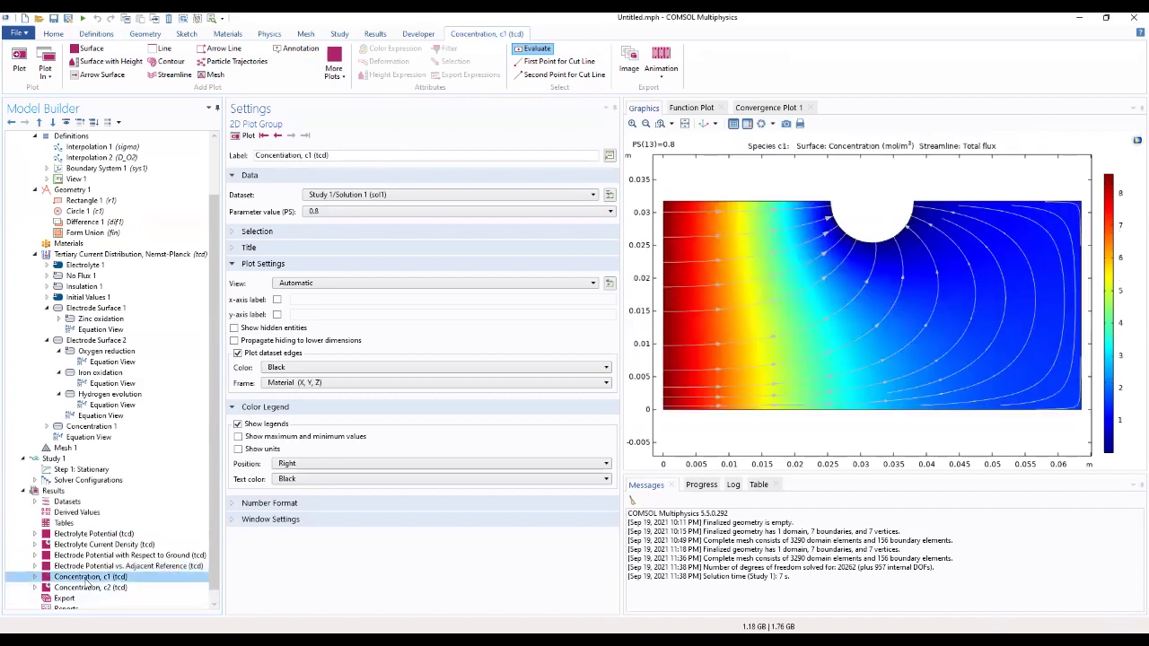
{"action": "left_click", "coordinate": [88, 589]}
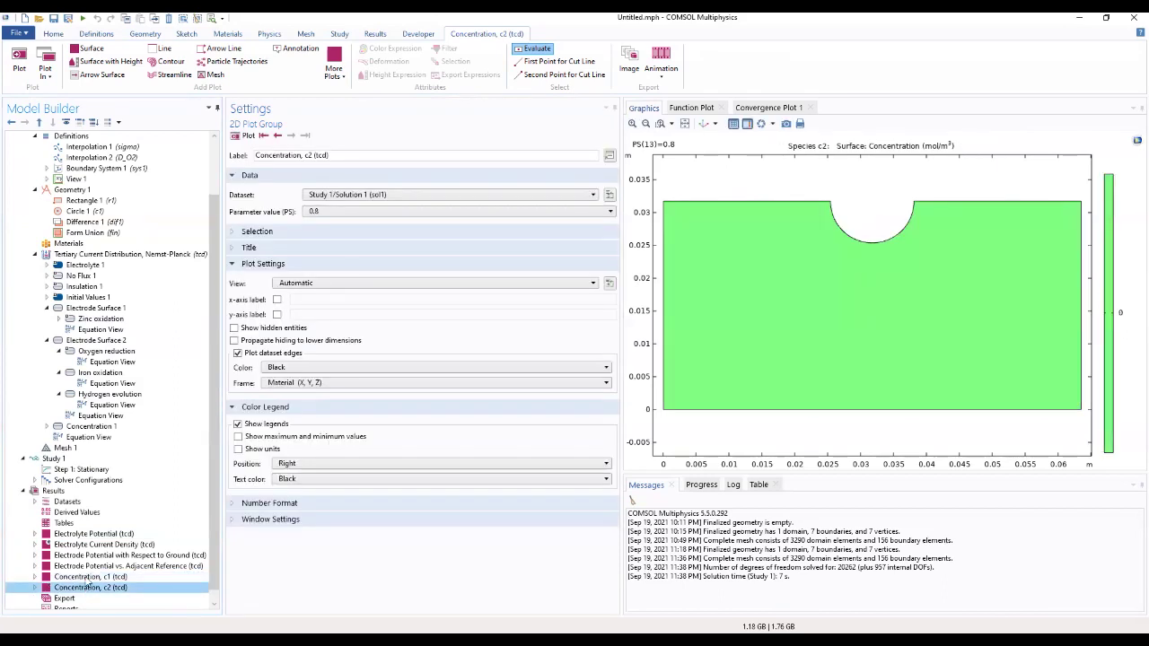
Examine the surface and streamline plot settings of the Concentration, c2 and Concentration, c1 plot groups
{"action": "scroll", "coordinate": [85, 582], "scroll_direction": "down", "scroll_amount": 1}
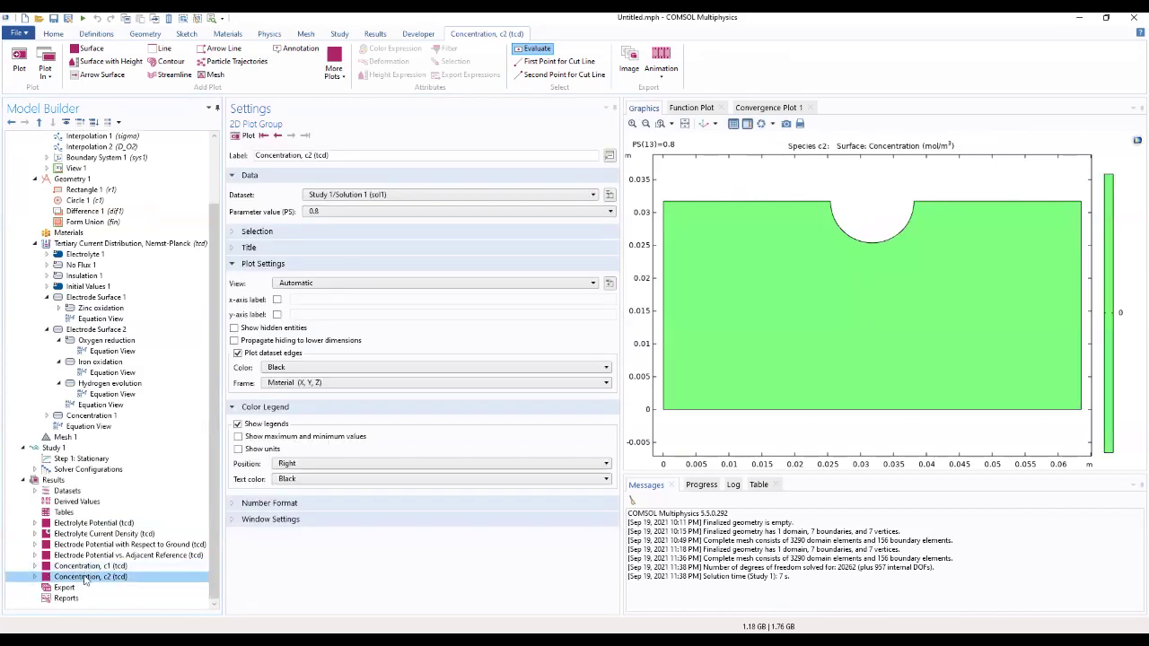
{"action": "left_click", "coordinate": [36, 576]}
{"action": "scroll", "coordinate": [54, 575], "scroll_direction": "down", "scroll_amount": 2}
{"action": "left_click", "coordinate": [79, 567]}
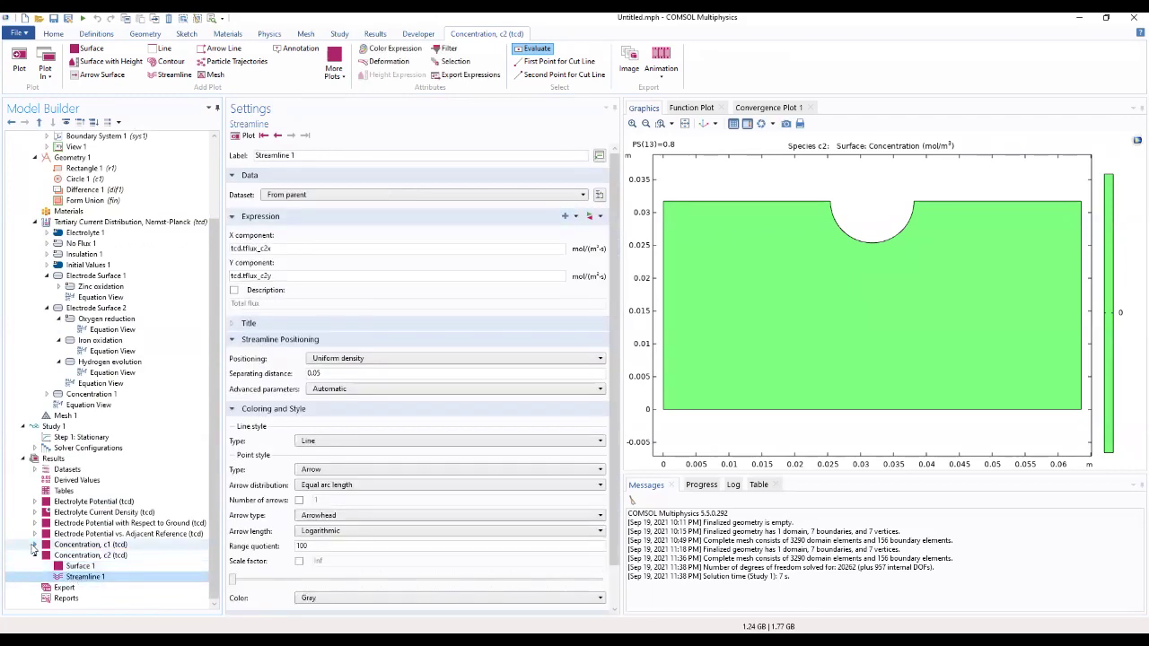
{"action": "left_click", "coordinate": [35, 545]}
{"action": "left_click", "coordinate": [70, 556]}
{"action": "left_click", "coordinate": [77, 565]}
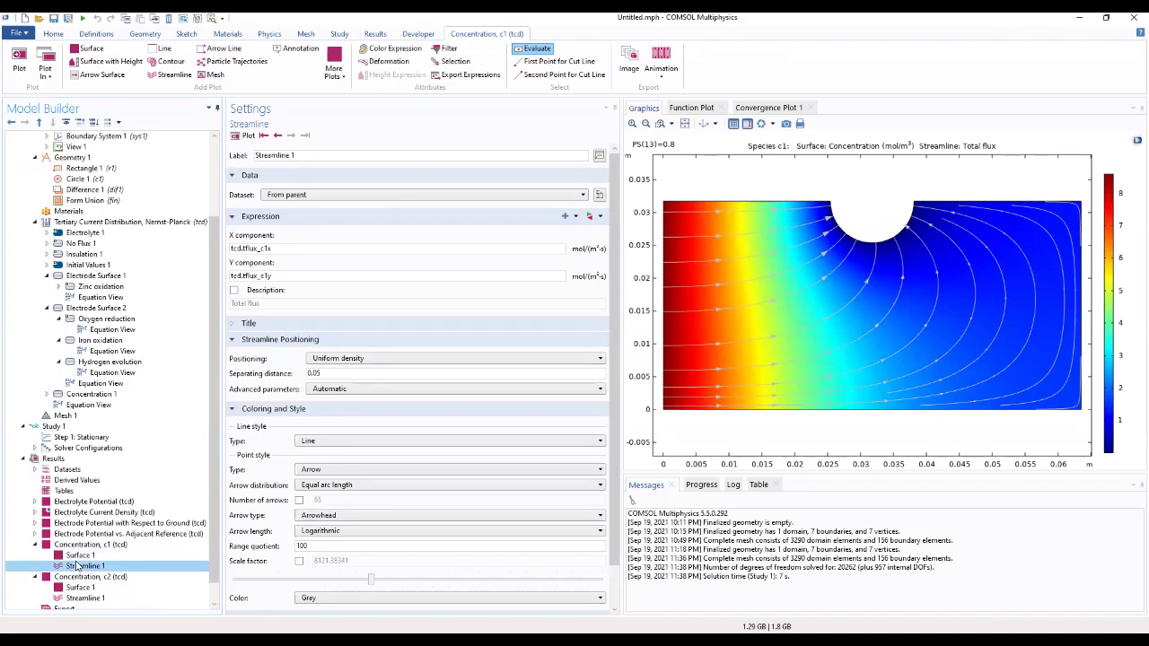
Add a 1D plot group to the results and label it Rebar Potential
{"action": "left_click", "coordinate": [59, 459]}
{"action": "right_click", "coordinate": [66, 461]}
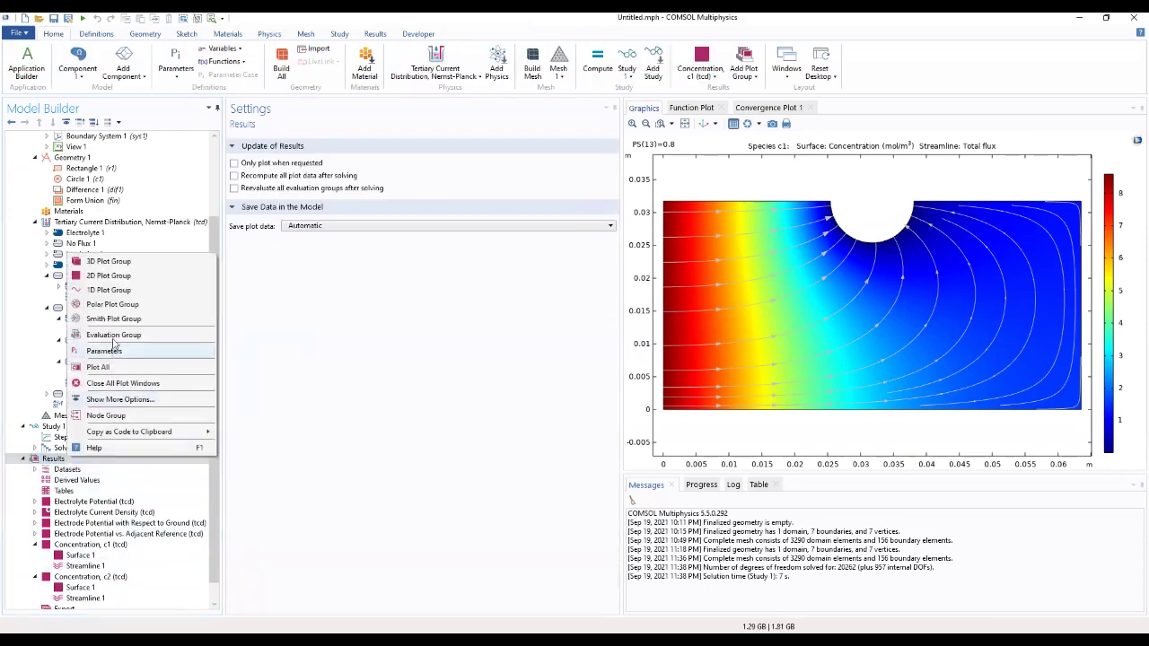
{"action": "left_click", "coordinate": [109, 291]}
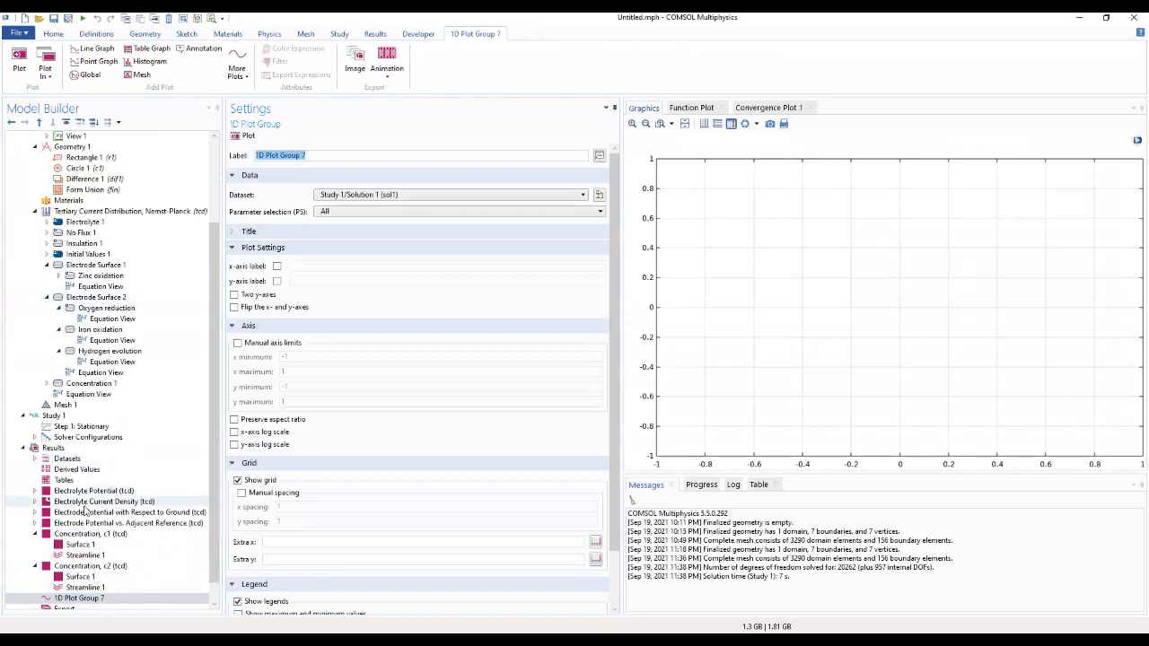
{"action": "scroll", "coordinate": [85, 512], "scroll_direction": "down", "scroll_amount": 1}
{"action": "left_click", "coordinate": [70, 578]}
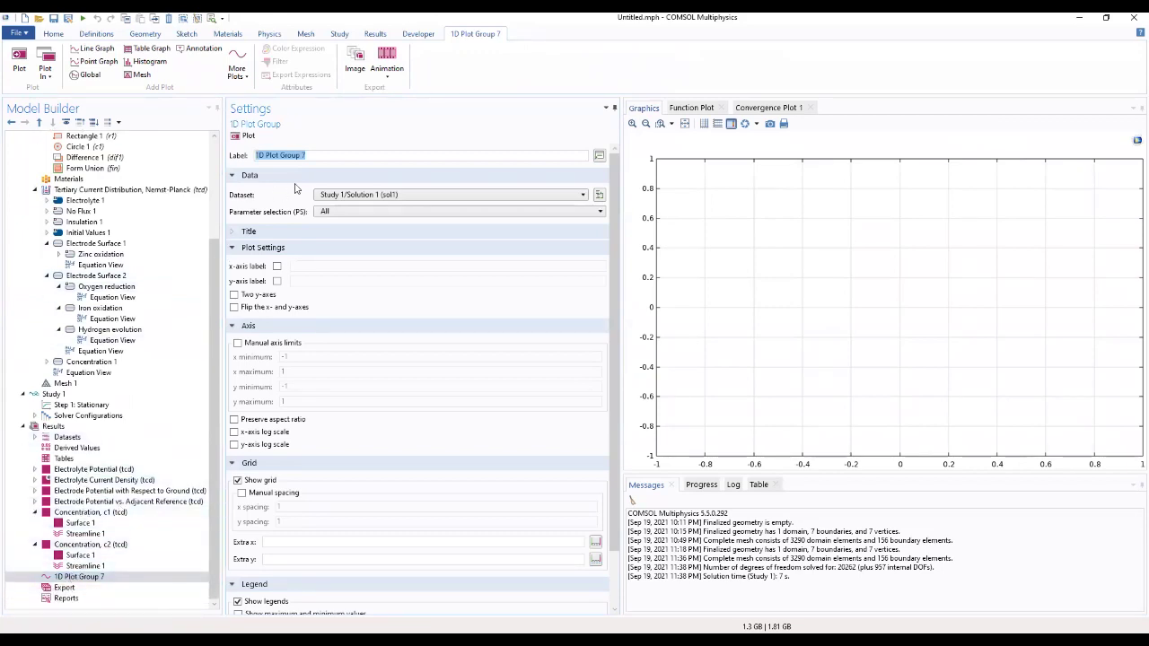
{"action": "type", "text": "Rebar Potential"}
Add a point graph to Rebar Potential and select the two end points and the lowest point of the rebar arc
{"action": "right_click", "coordinate": [100, 578]}
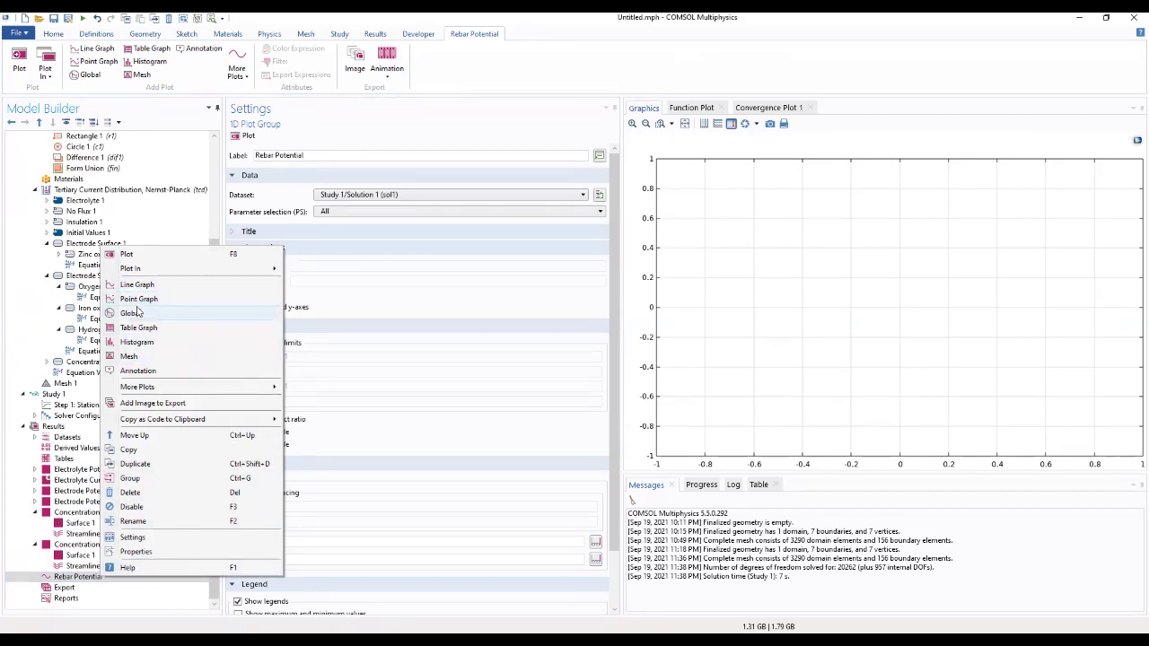
{"action": "left_click", "coordinate": [142, 298]}
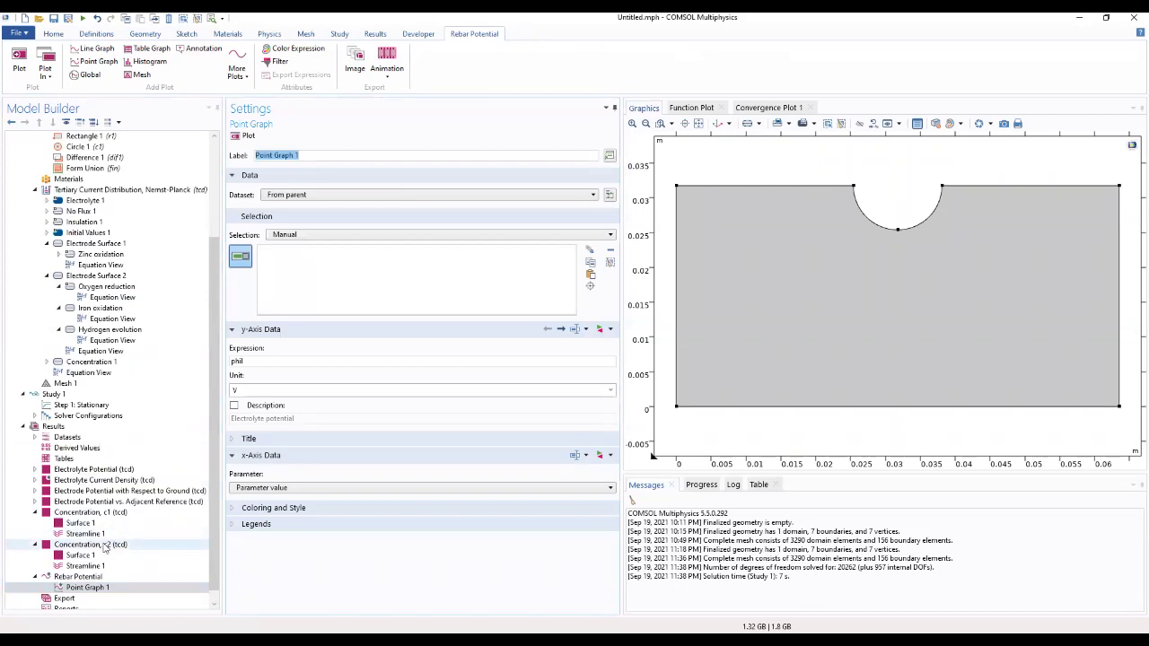
{"action": "left_click", "coordinate": [853, 188]}
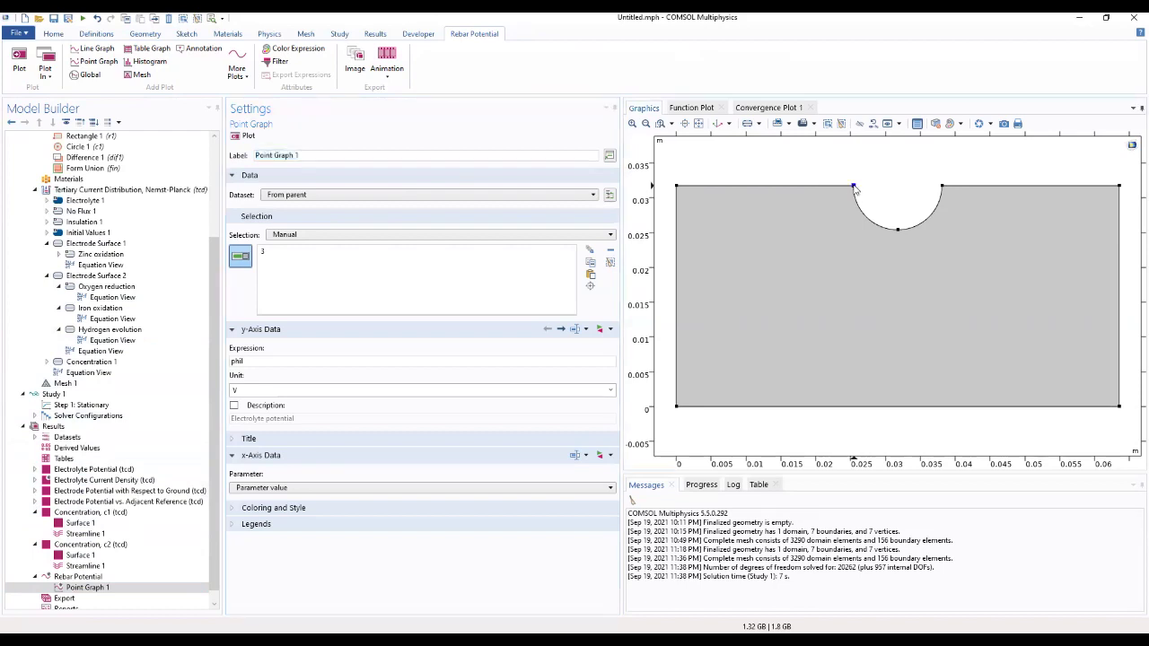
{"action": "left_click", "coordinate": [899, 231]}
{"action": "left_click", "coordinate": [941, 188]}
Set the point graph's y-axis expression to tcd.Evsref
{"action": "double_click", "coordinate": [276, 362]}
{"action": "type", "text": "tcd.Evsref"}
{"action": "left_click", "coordinate": [303, 389]}
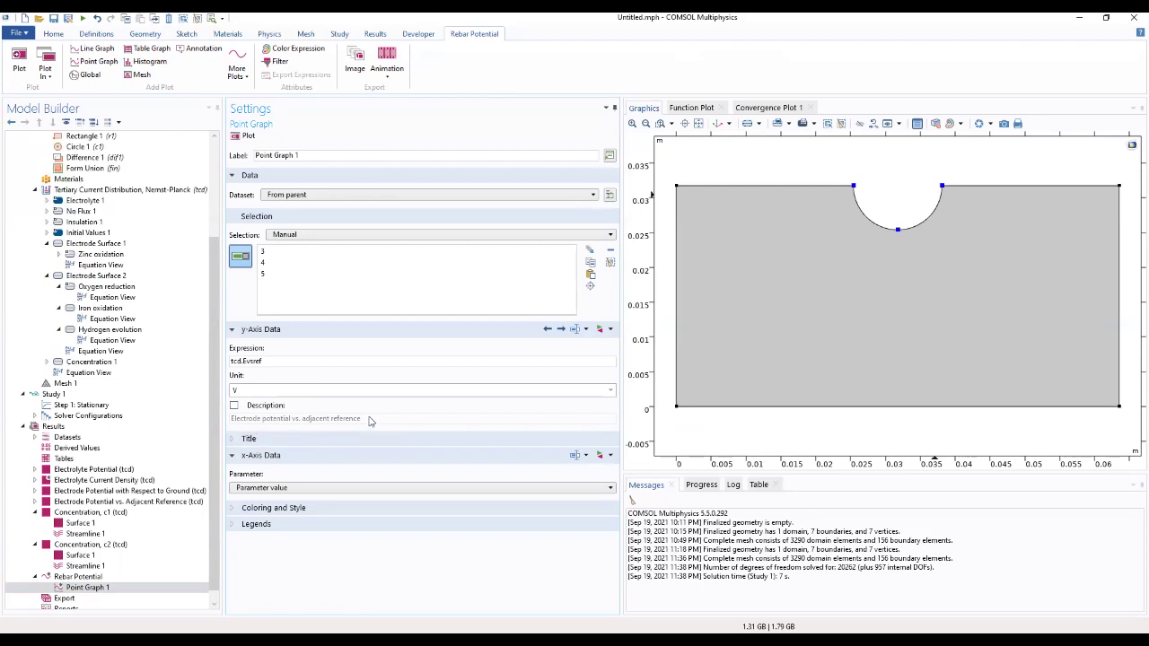
Show legends for the Rebar Potential point graph and set the legend type to Manual
{"action": "left_click", "coordinate": [269, 439]}
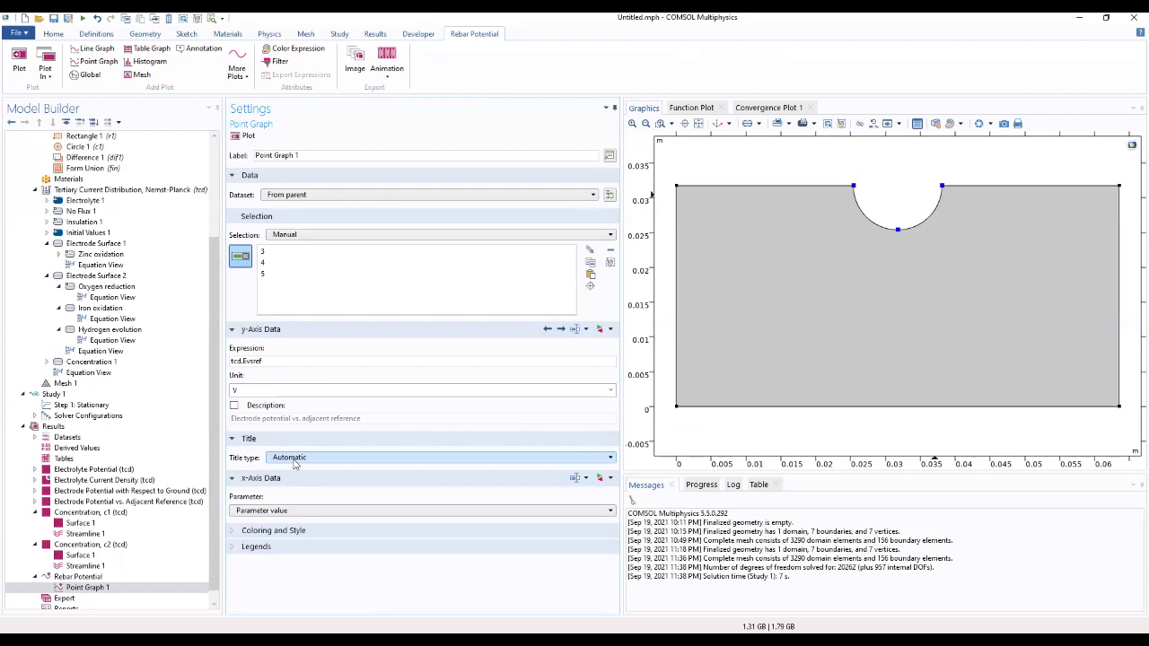
{"action": "left_click", "coordinate": [254, 548]}
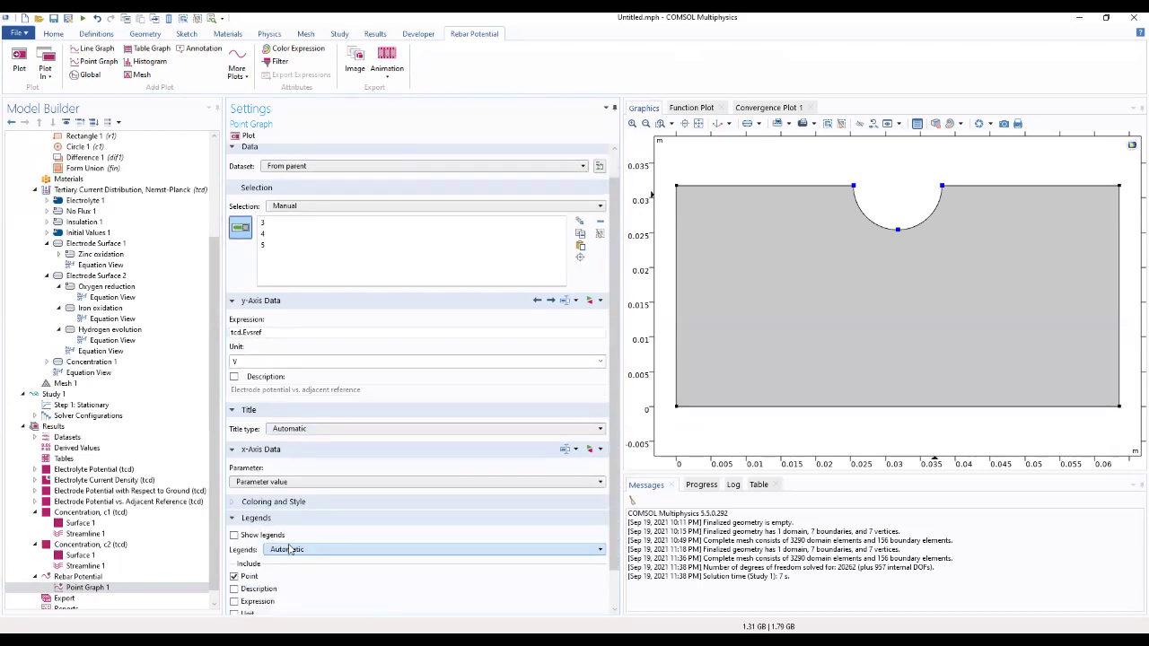
{"action": "left_click", "coordinate": [234, 536]}
{"action": "left_click", "coordinate": [294, 548]}
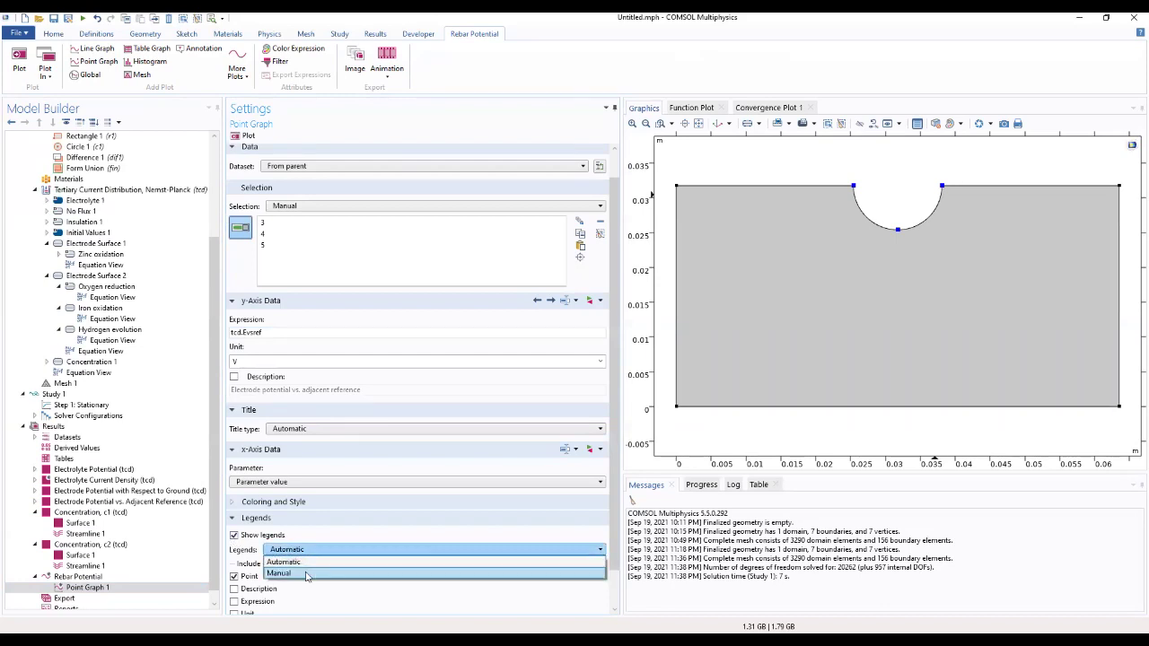
{"action": "left_click", "coordinate": [306, 576]}
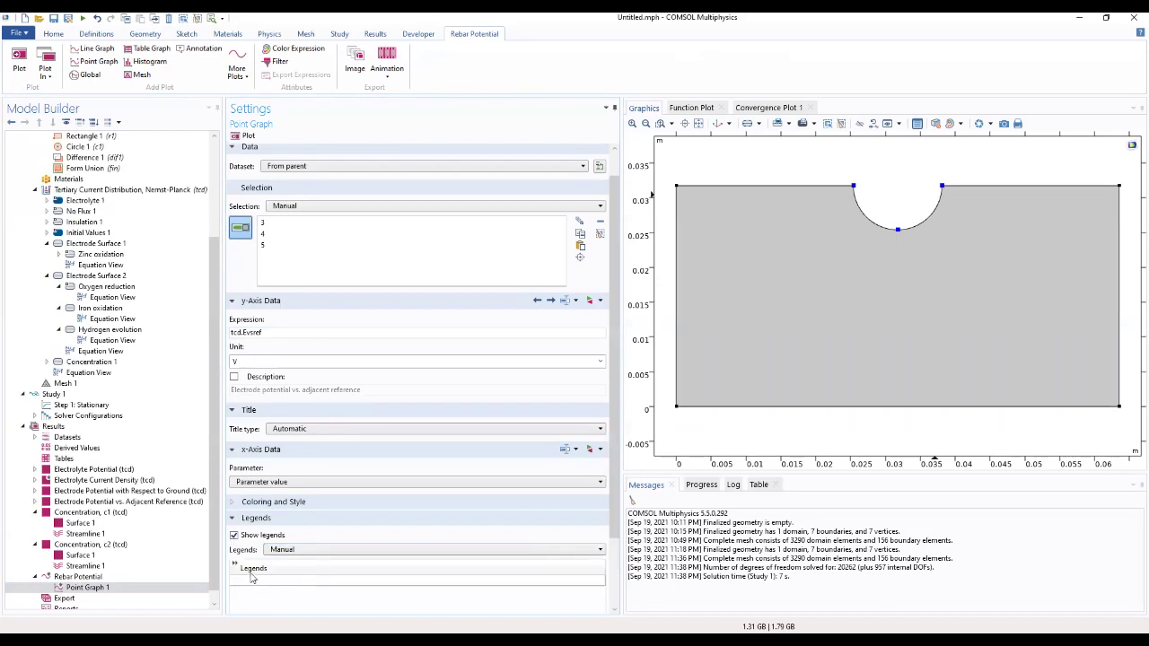
Enter Front, Middle and Black as the point graph's legends and plot the rebar potential curves
{"action": "left_click", "coordinate": [254, 580]}
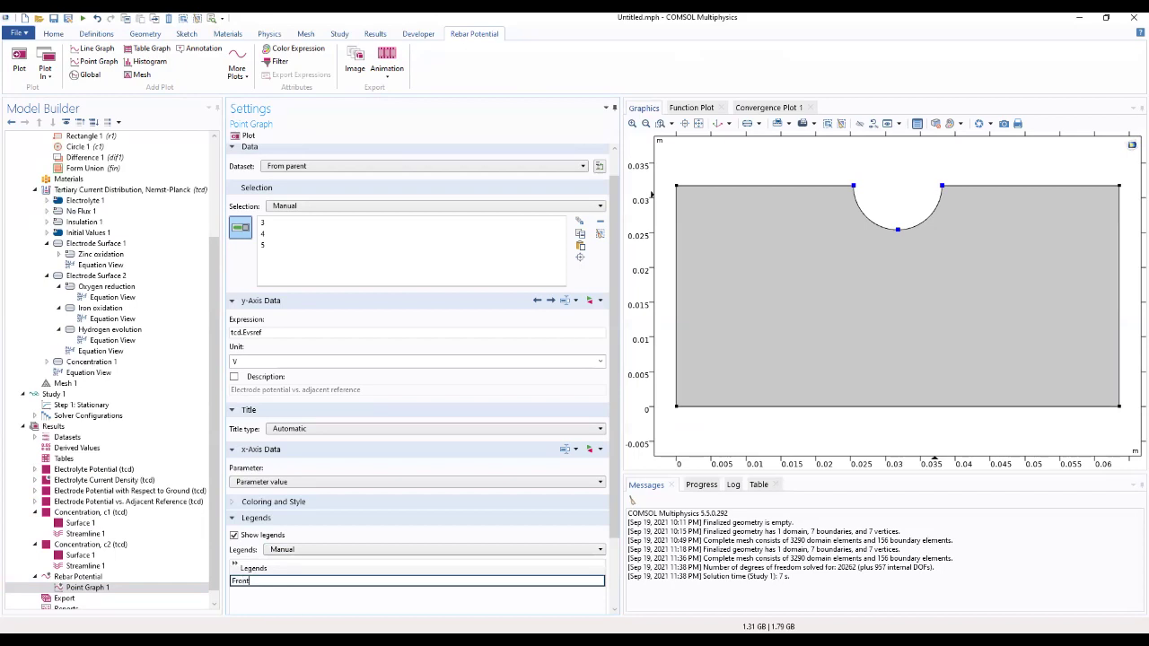
{"action": "key", "text": "Return"}
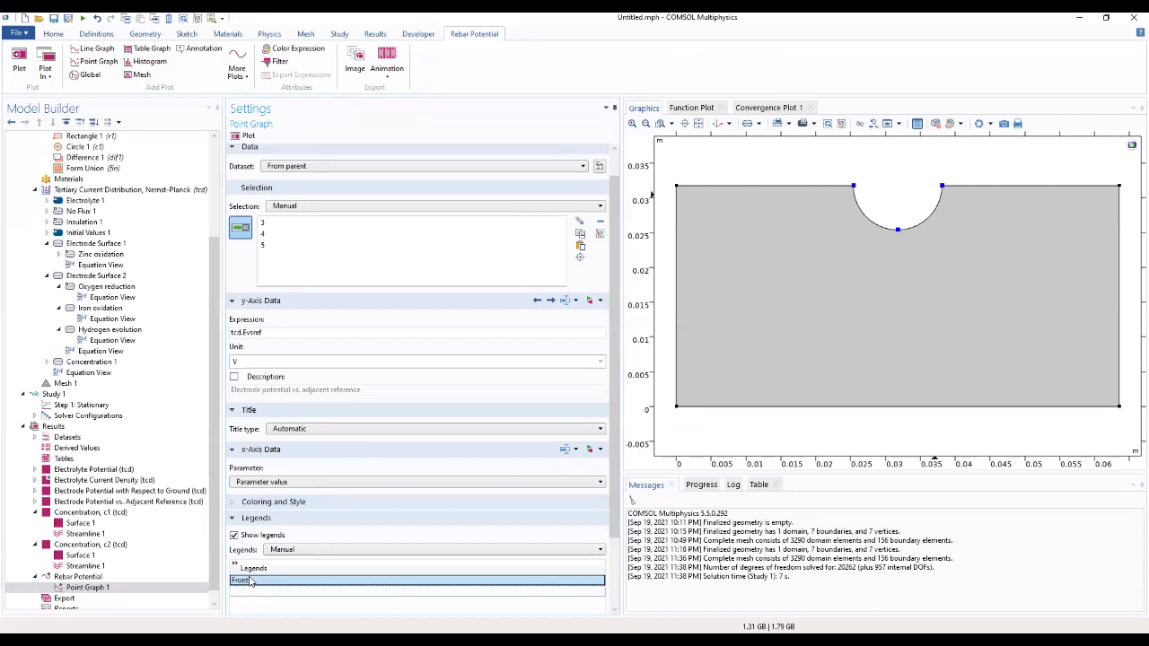
{"action": "left_click", "coordinate": [251, 581]}
{"action": "key", "text": "BackSpace"}
{"action": "key", "text": "BackSpace"}
{"action": "key", "text": "BackSpace"}
{"action": "key", "text": "BackSpace"}
{"action": "key", "text": "BackSpace"}
{"action": "type", "text": "F"}
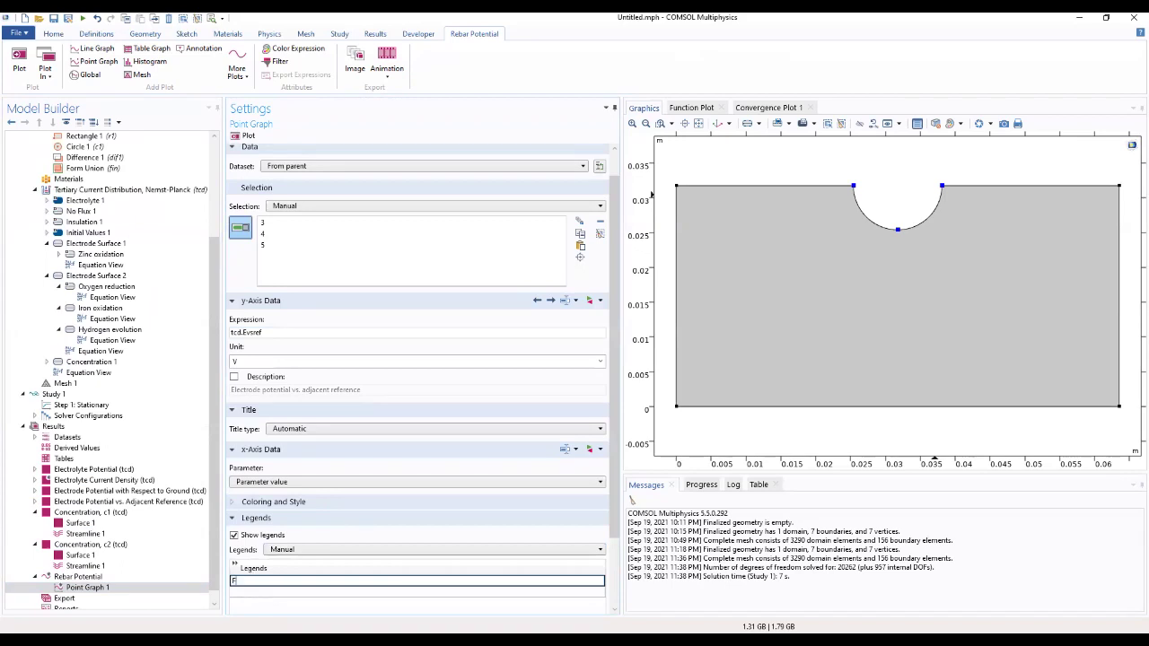
{"action": "type", "text": "ront"}
{"action": "left_click", "coordinate": [261, 591]}
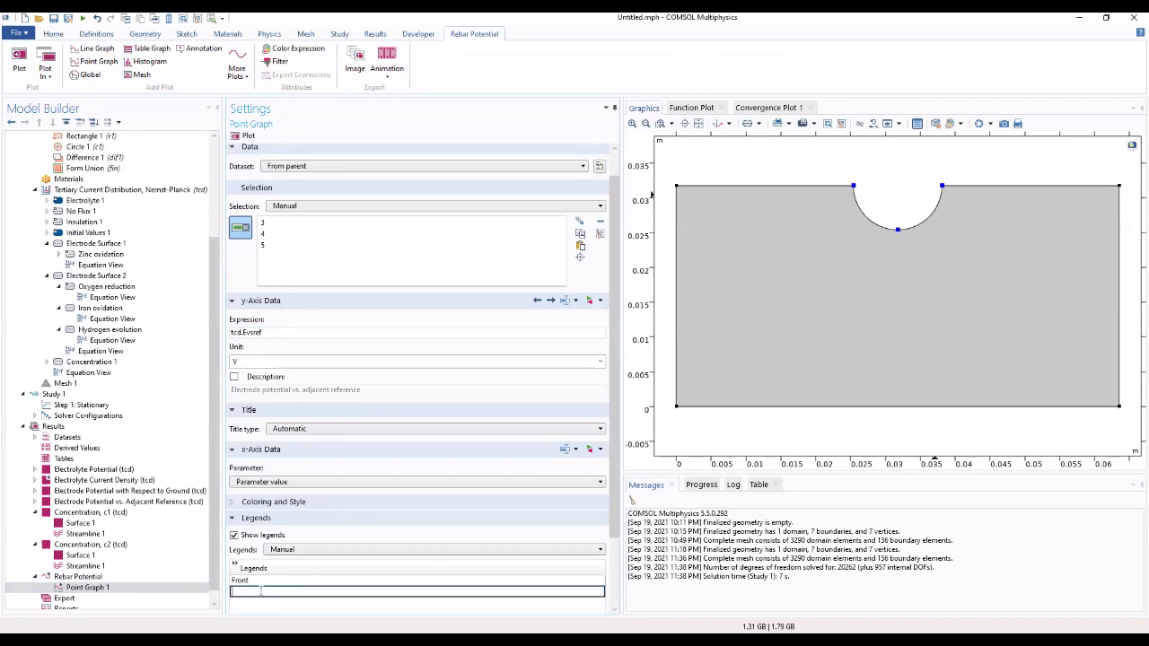
{"action": "type", "text": "Middle"}
{"action": "left_click", "coordinate": [286, 606]}
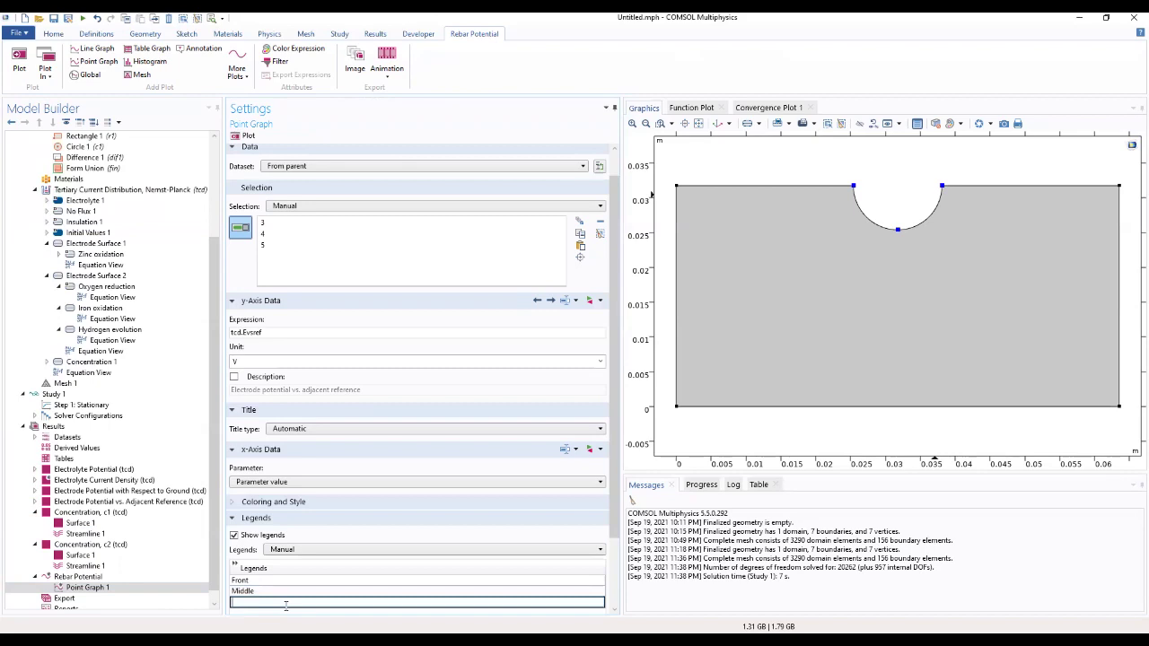
{"action": "type", "text": "Black"}
{"action": "key", "text": "Return"}
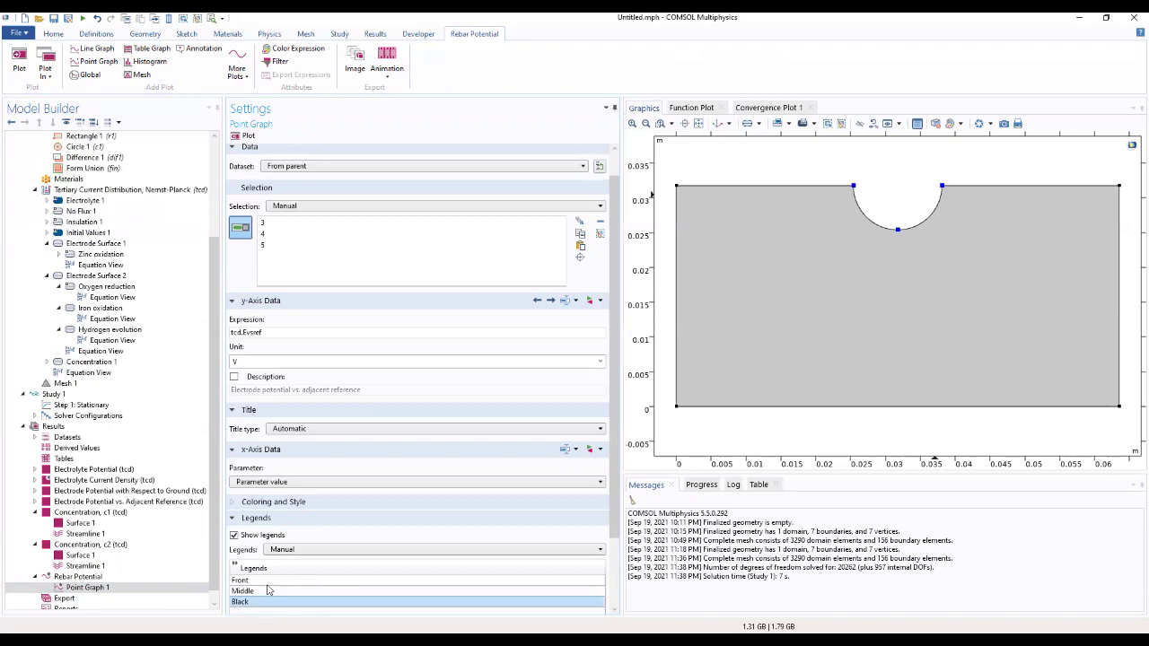
{"action": "left_click", "coordinate": [245, 136]}
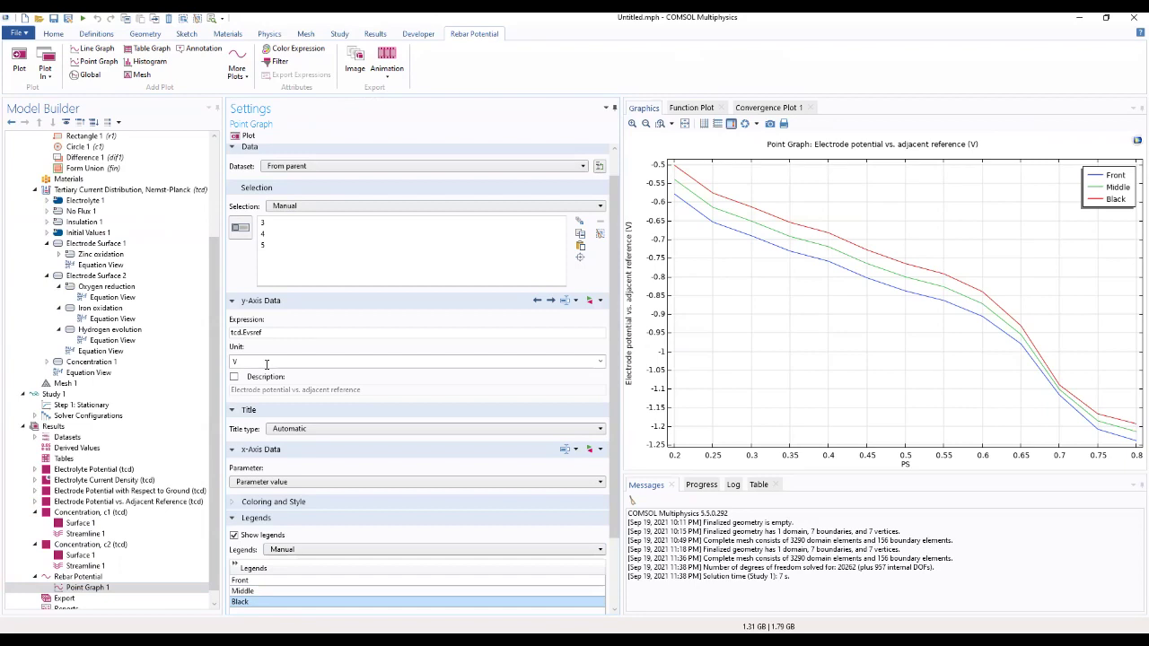
Add another 1D plot group to the results and label it Oxgyen Concentration
{"action": "left_click", "coordinate": [79, 586]}
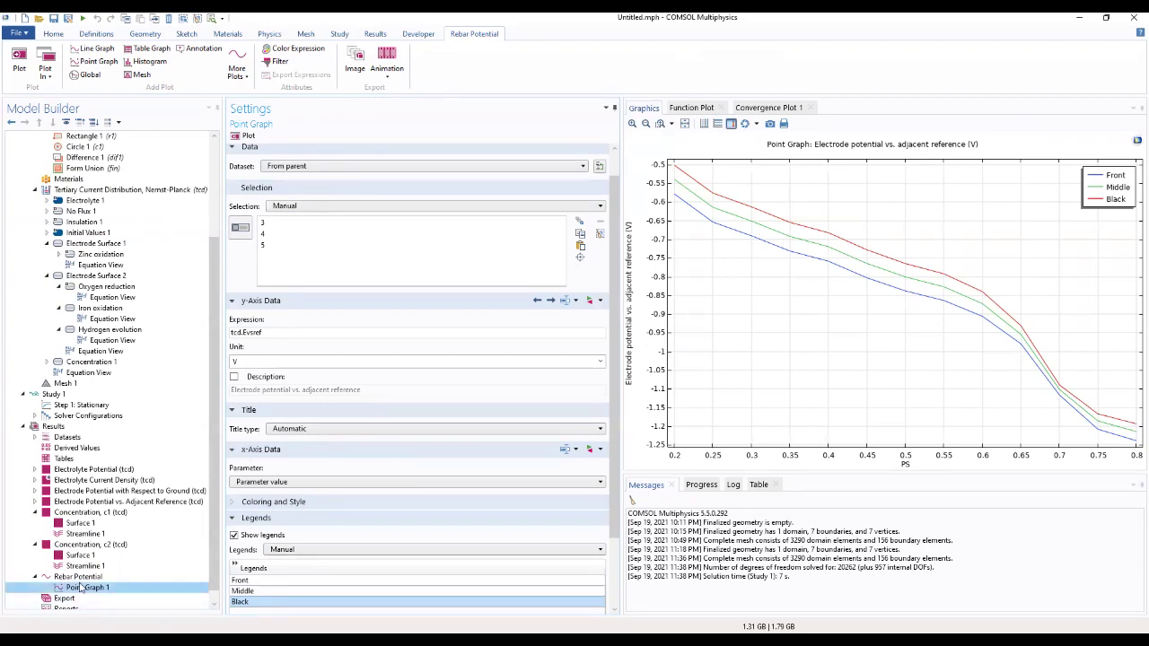
{"action": "left_click", "coordinate": [79, 580]}
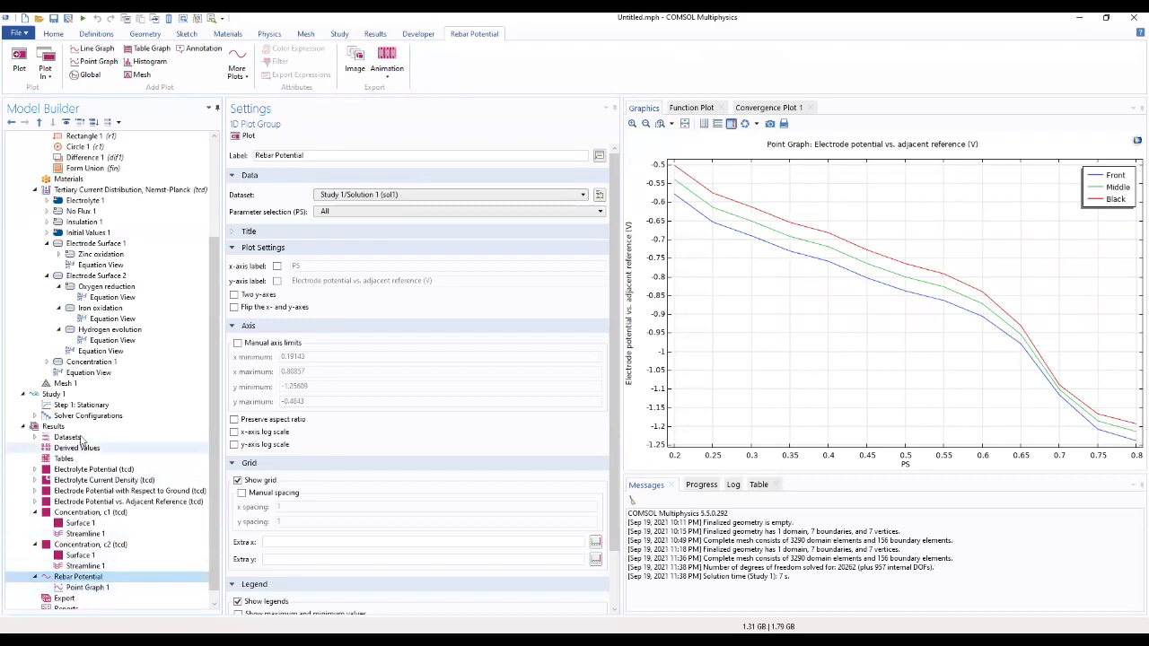
{"action": "left_click", "coordinate": [54, 427]}
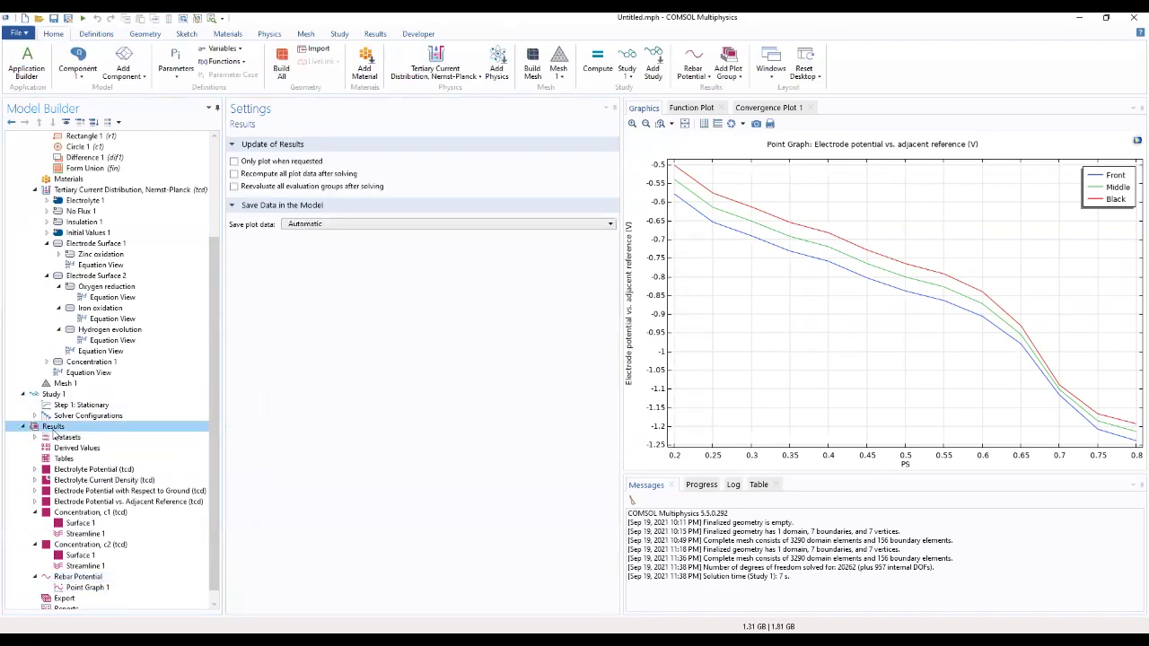
{"action": "right_click", "coordinate": [53, 429]}
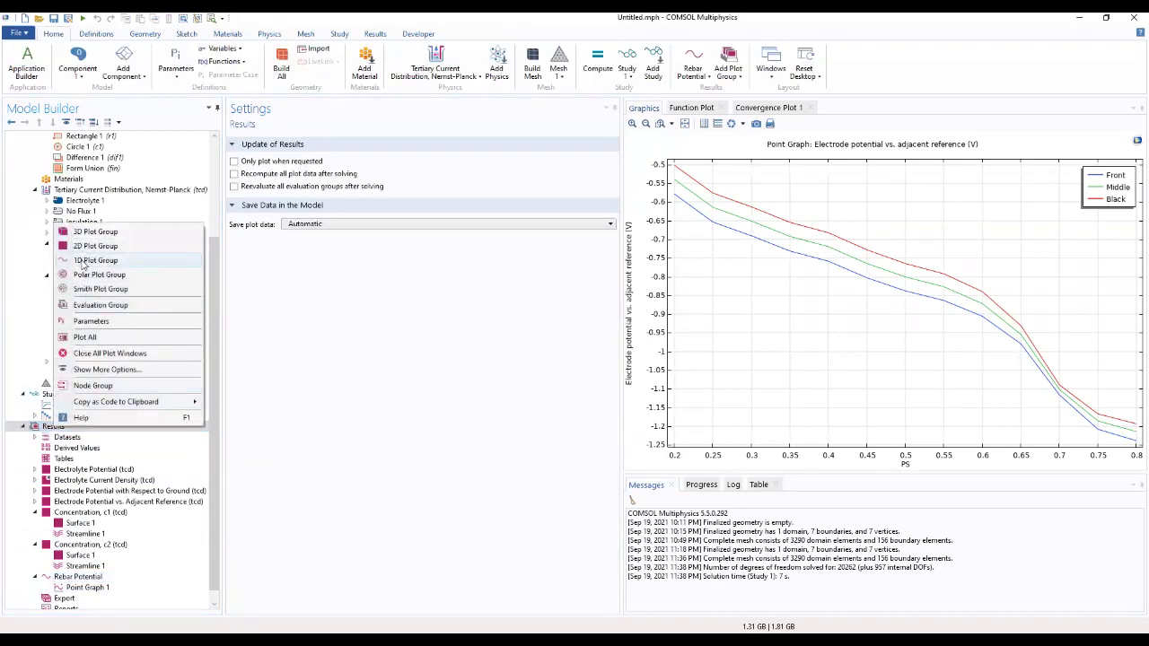
{"action": "left_click", "coordinate": [83, 263]}
{"action": "left_click", "coordinate": [75, 601]}
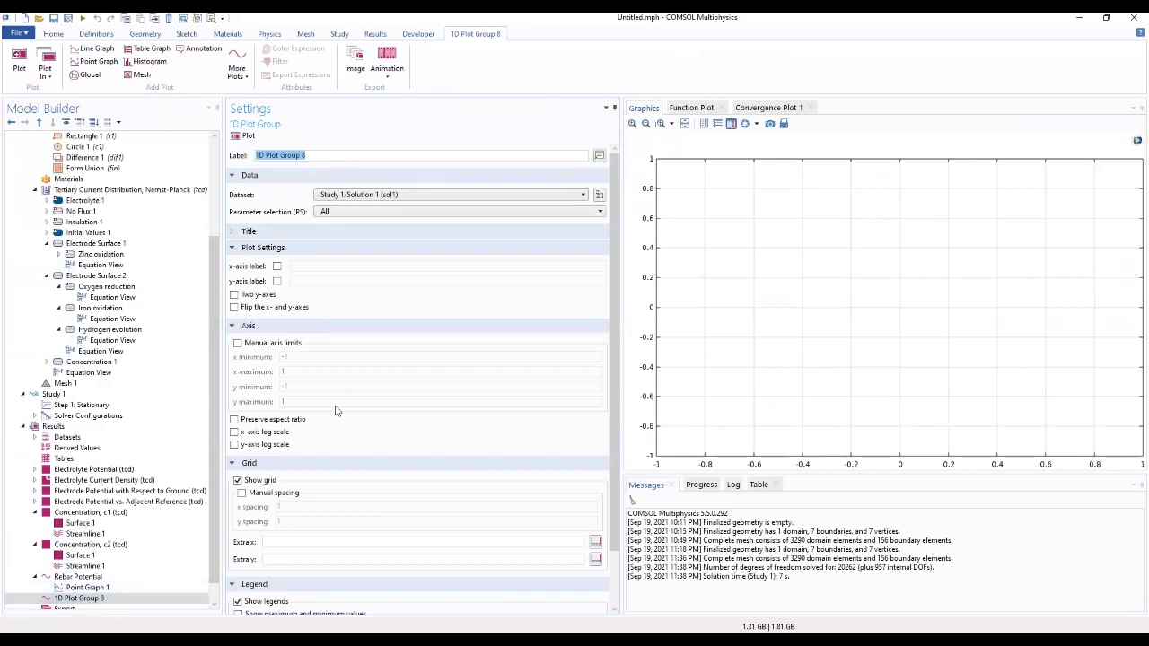
{"action": "type", "text": "o"}
{"action": "type", "text": "O"}
{"action": "type", "text": "xygen C"}
{"action": "type", "text": "oncent"}
{"action": "type", "text": "ra"}
{"action": "type", "text": "tion"}
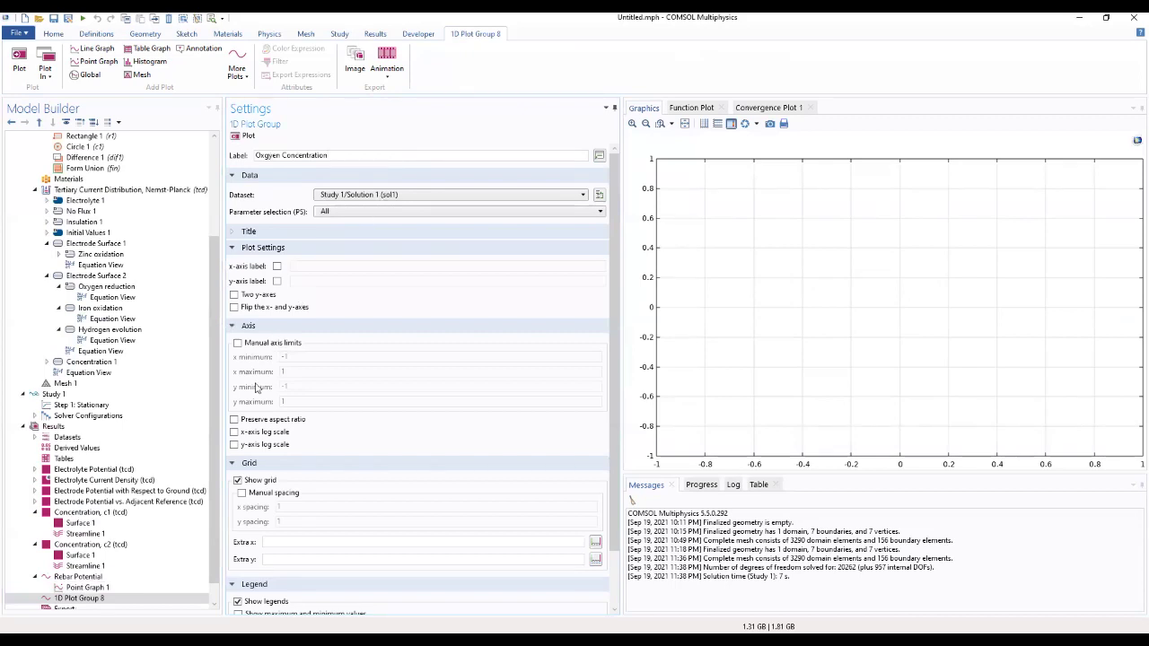
Add a point graph to the Oxgyen Concentration group and select the rebar arc's two end points and lowest point
{"action": "left_click", "coordinate": [85, 599]}
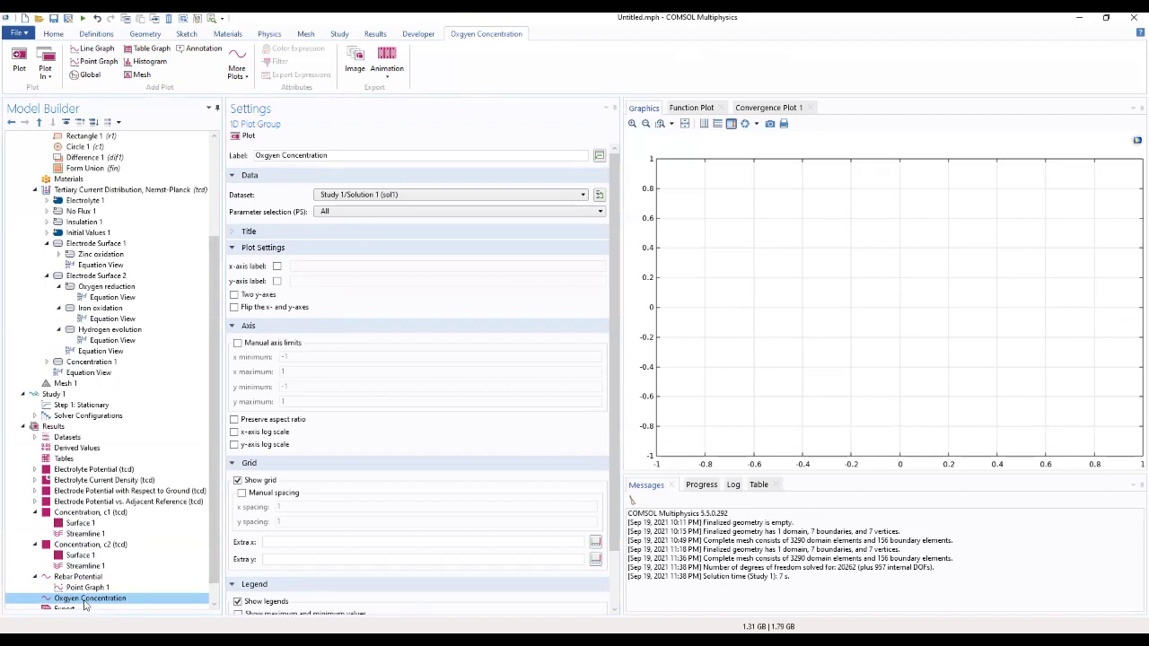
{"action": "right_click", "coordinate": [59, 599]}
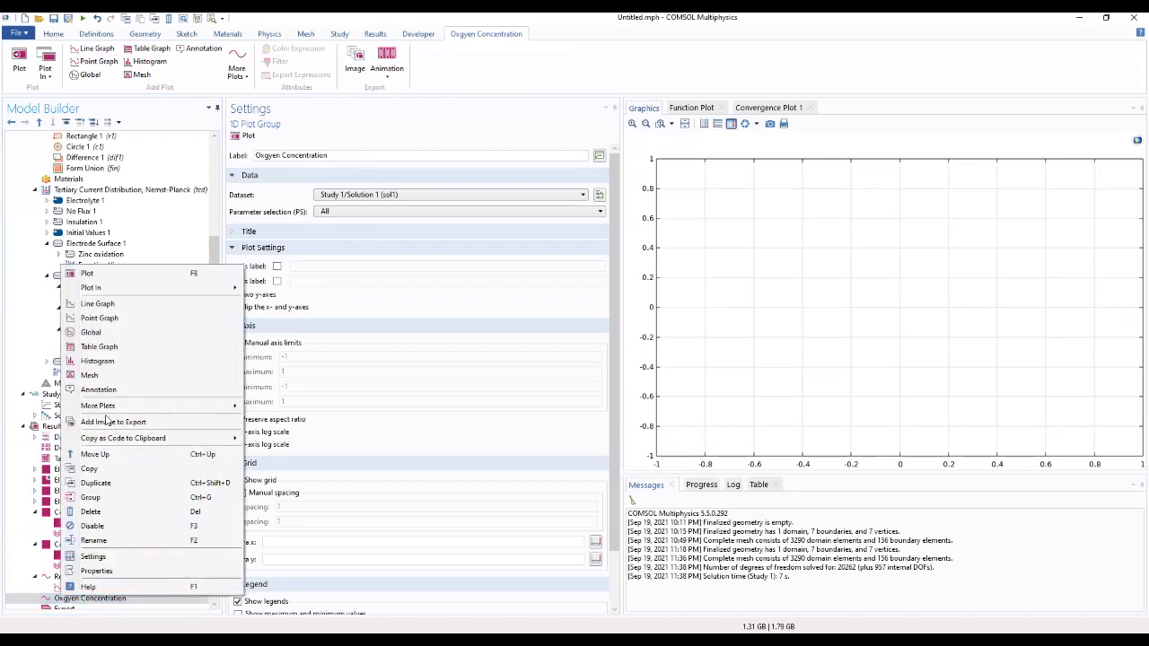
{"action": "left_click", "coordinate": [101, 318]}
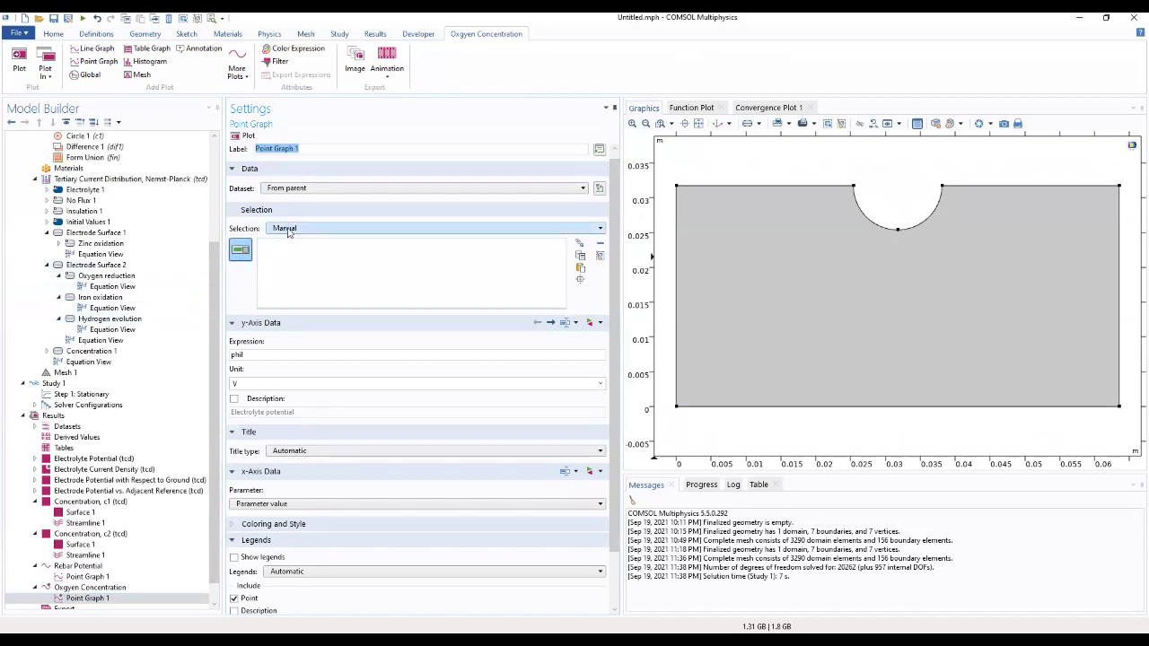
{"action": "left_click", "coordinate": [853, 187]}
{"action": "left_click", "coordinate": [897, 230]}
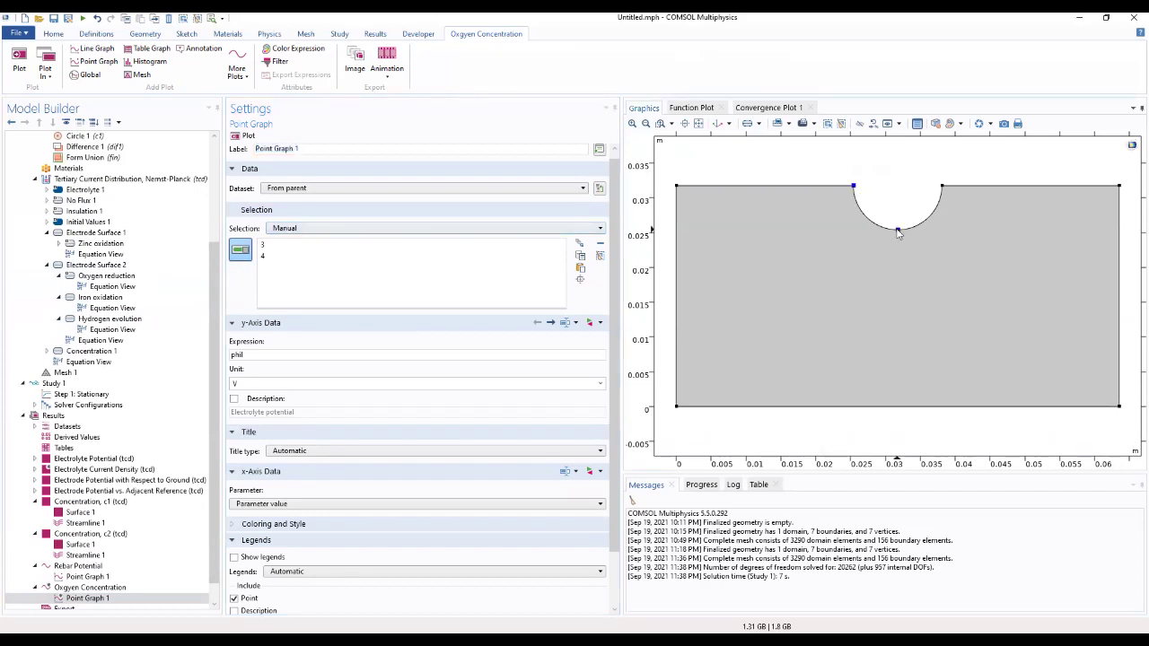
{"action": "left_click", "coordinate": [941, 186]}
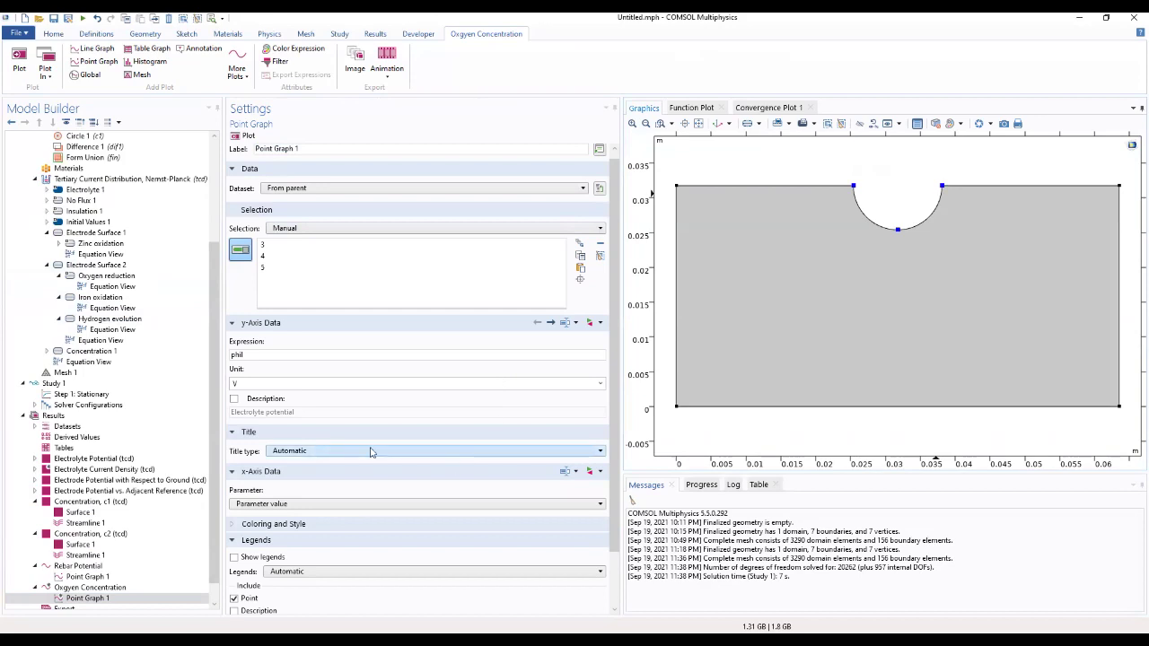
Set the y-axis expression of the Oxgyen Concentration point graph to c
{"action": "left_click_drag", "start_coordinate": [260, 357], "coordinate": [214, 356]}
{"action": "type", "text": "c"}
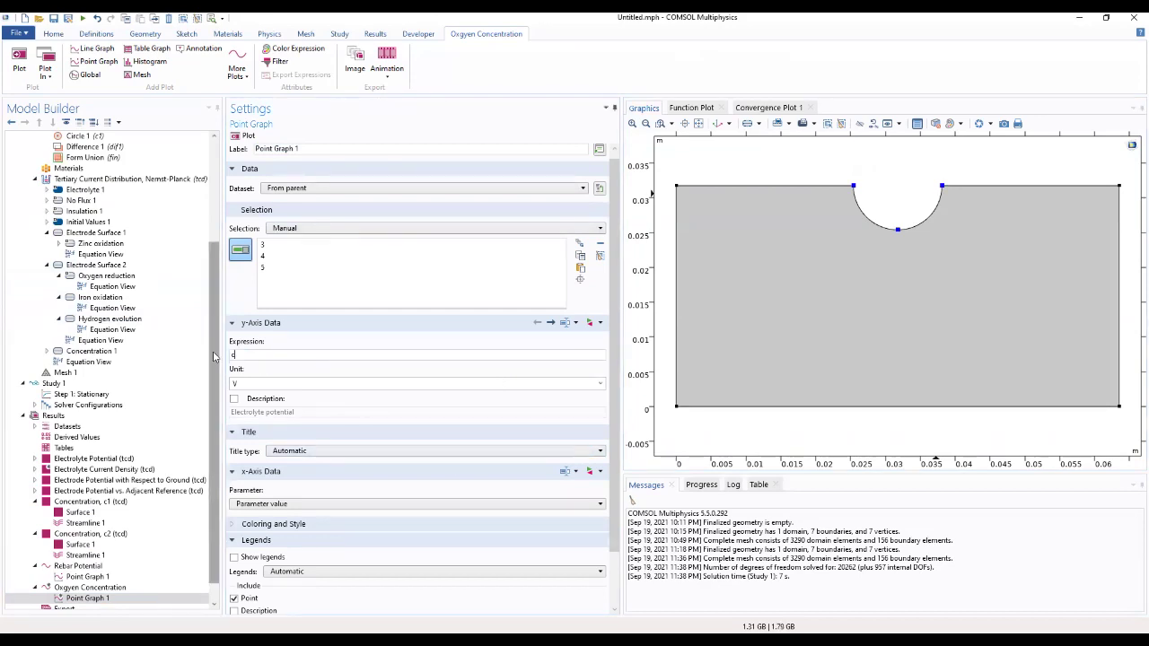
{"action": "key", "text": "Tab"}
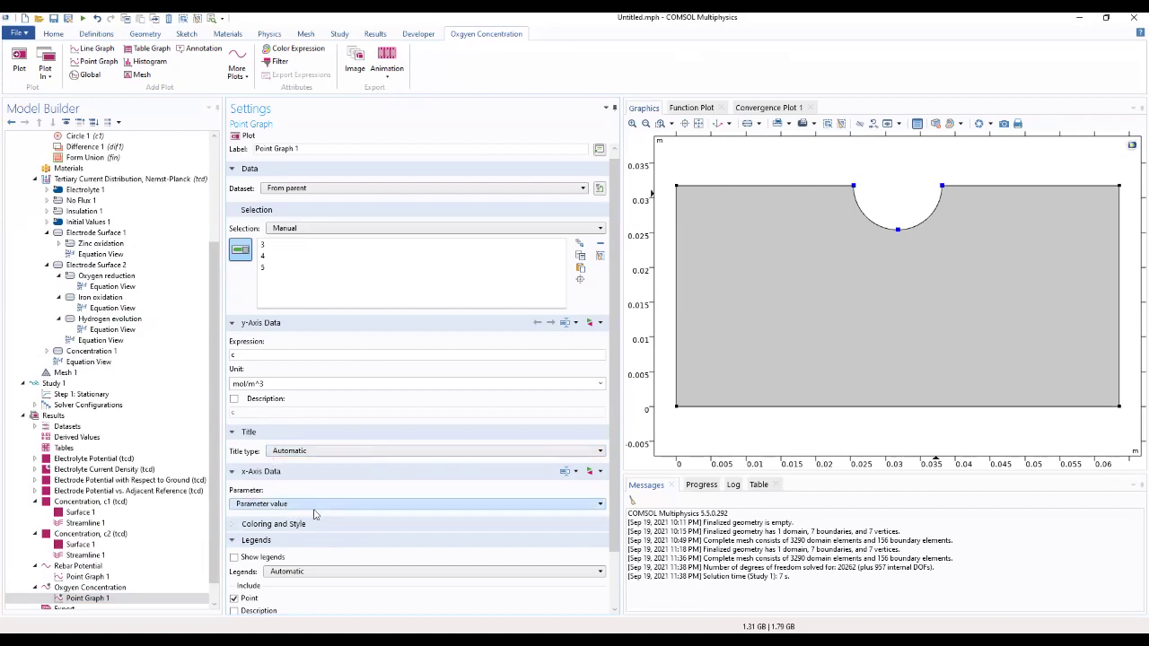
Show legends for the Oxgyen Concentration point graph and set the legend type to Manual
{"action": "scroll", "coordinate": [308, 564], "scroll_direction": "down", "scroll_amount": 2}
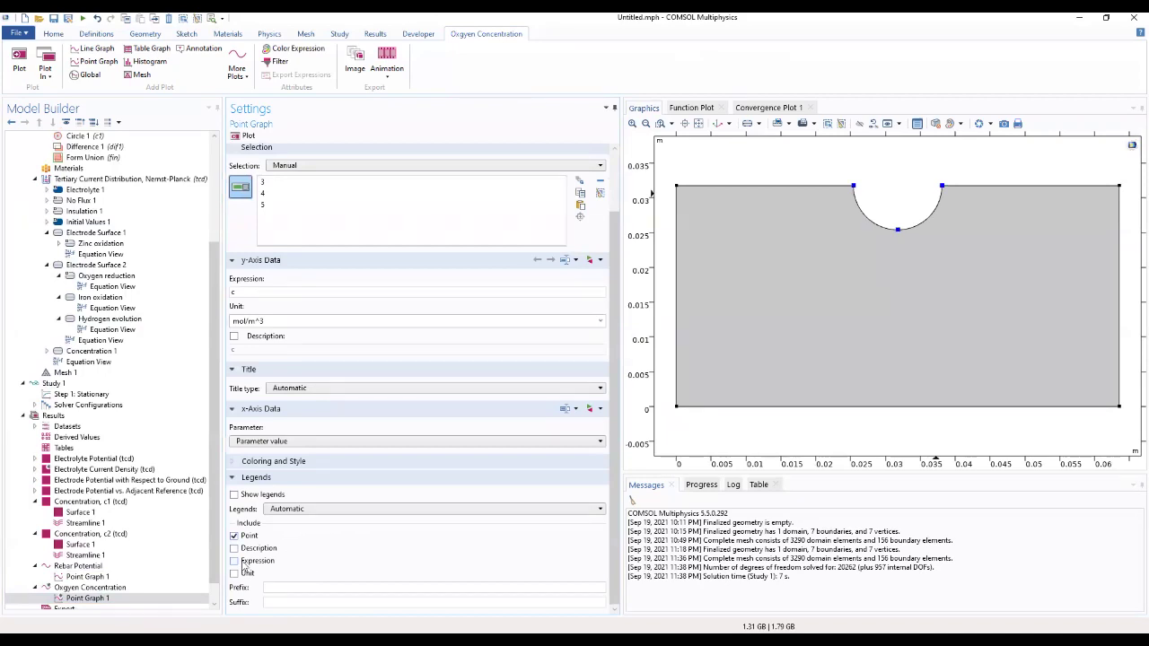
{"action": "left_click", "coordinate": [234, 494]}
{"action": "left_click", "coordinate": [296, 509]}
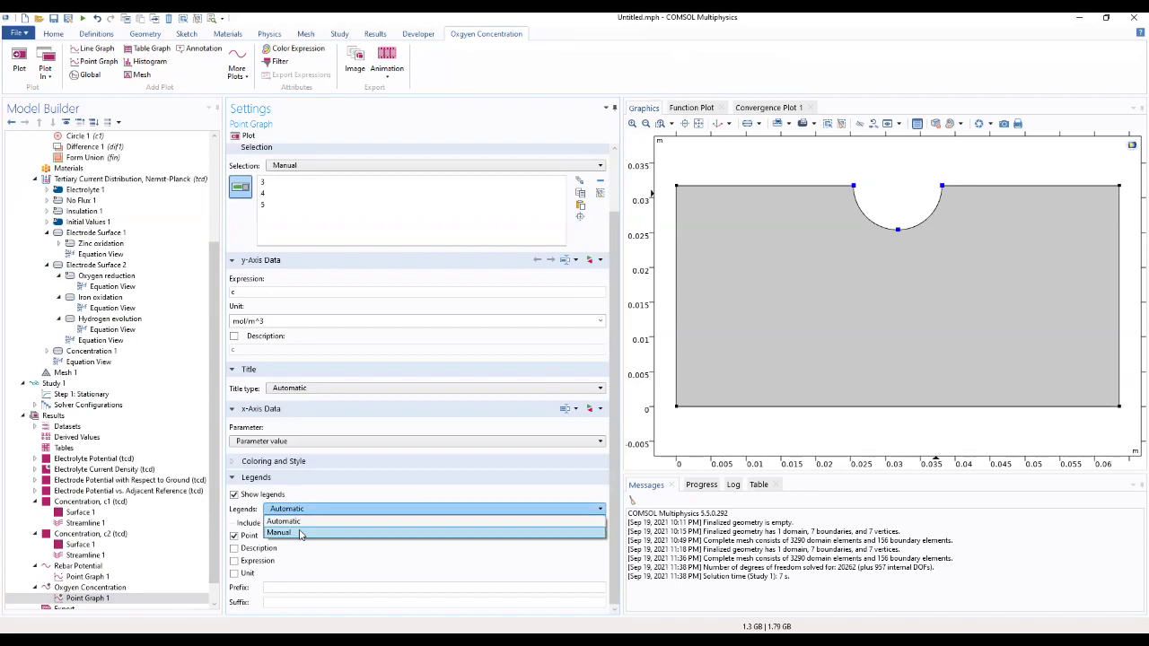
{"action": "left_click", "coordinate": [269, 536]}
Enter Front, Middle and Back as the legends and try to plot the concentration graph
{"action": "left_click", "coordinate": [260, 540]}
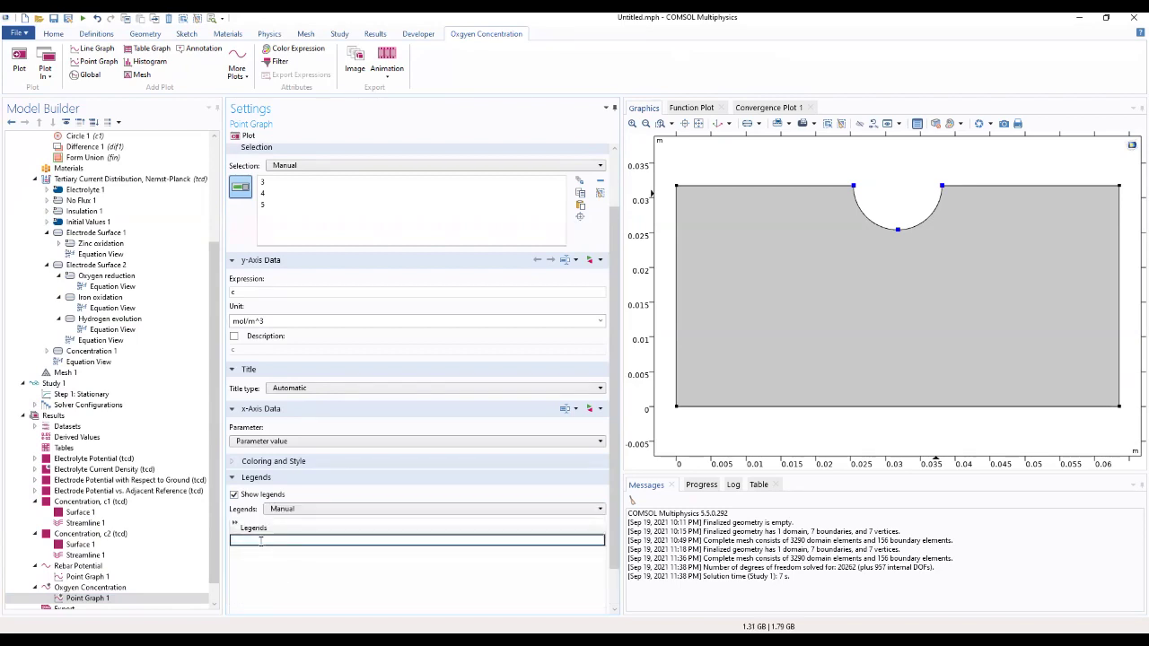
{"action": "type", "text": "Front"}
{"action": "left_click", "coordinate": [273, 549]}
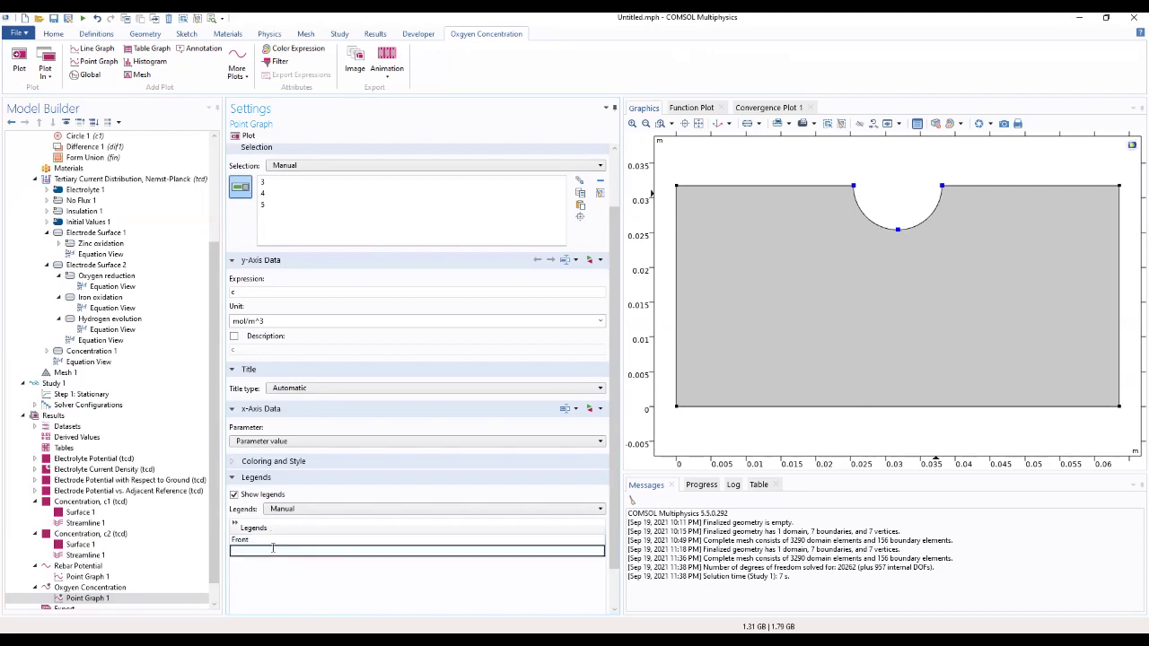
{"action": "type", "text": "Middle"}
{"action": "left_click", "coordinate": [252, 562]}
{"action": "left_click", "coordinate": [251, 562]}
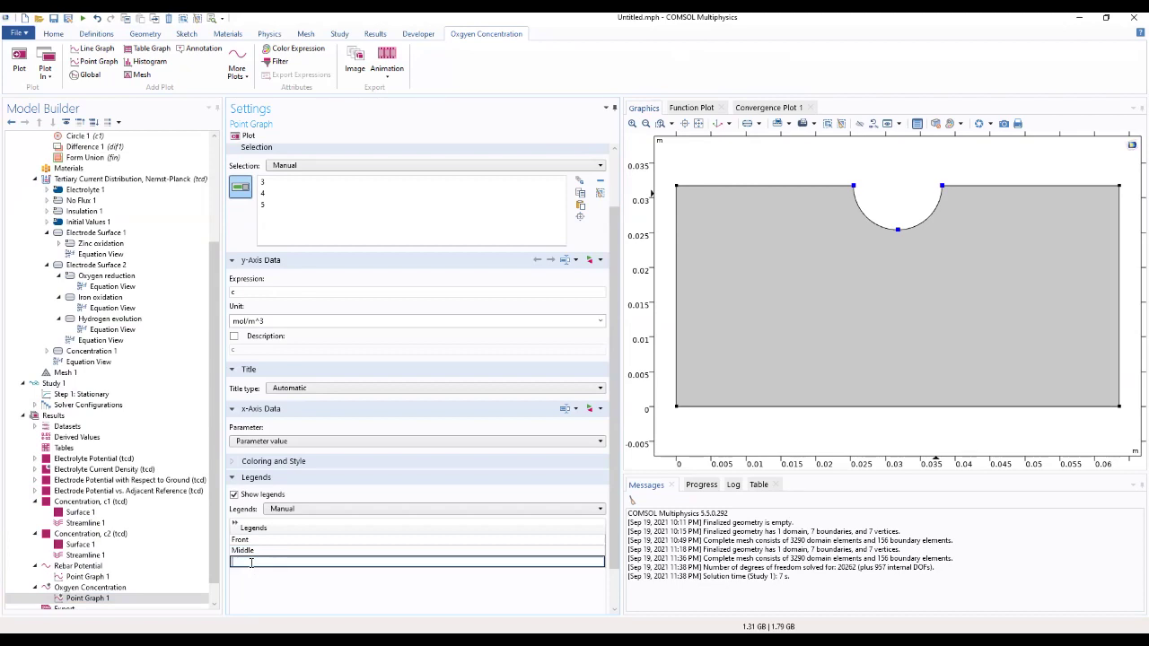
{"action": "type", "text": "Back"}
{"action": "key", "text": "Return"}
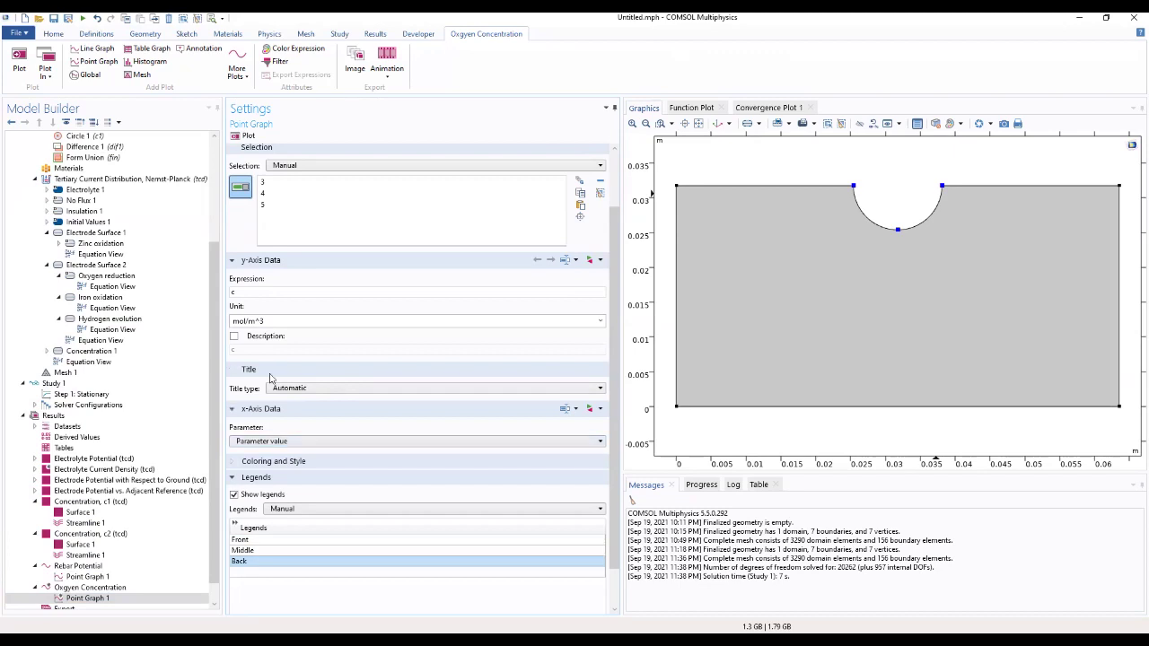
{"action": "left_click", "coordinate": [237, 137]}
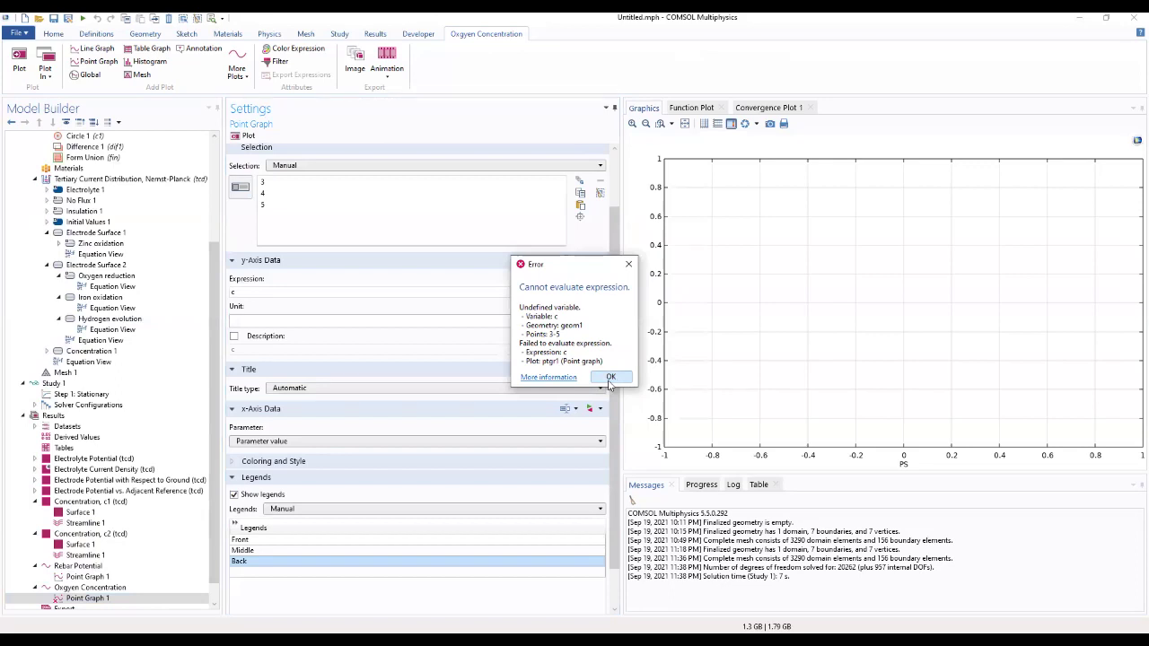
{"action": "left_click", "coordinate": [610, 378]}
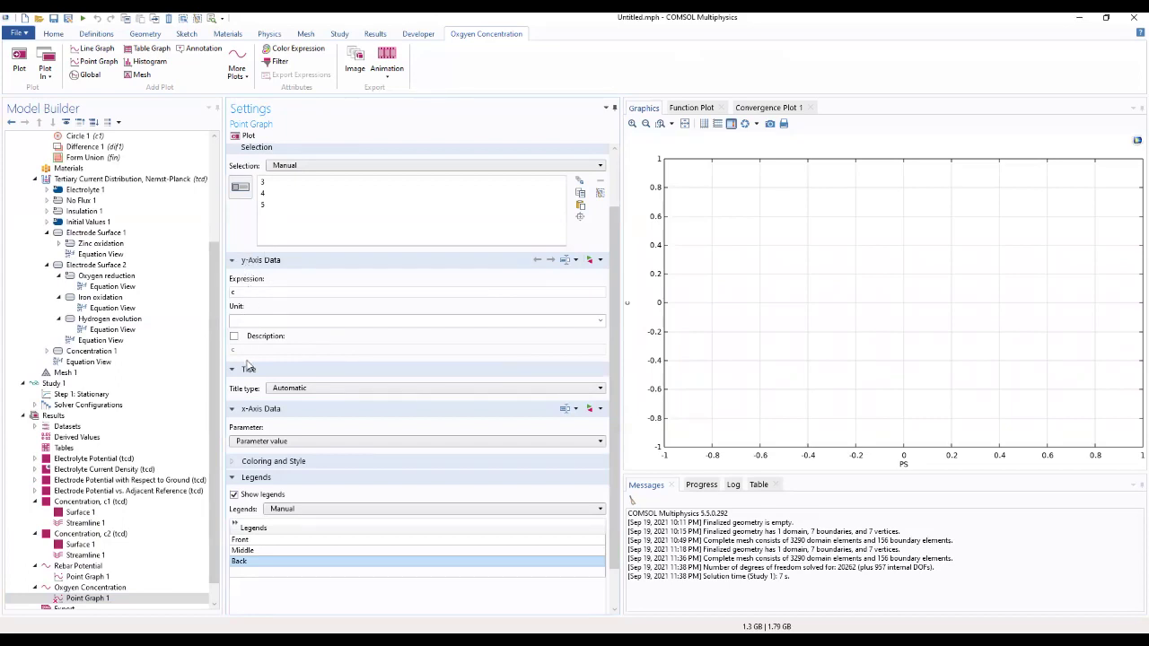
Set the point graph's y-axis unit to mol/m^3 and correct its expression to c1
{"action": "left_click", "coordinate": [249, 319]}
{"action": "type", "text": "mol/m^3"}
{"action": "left_click", "coordinate": [599, 321]}
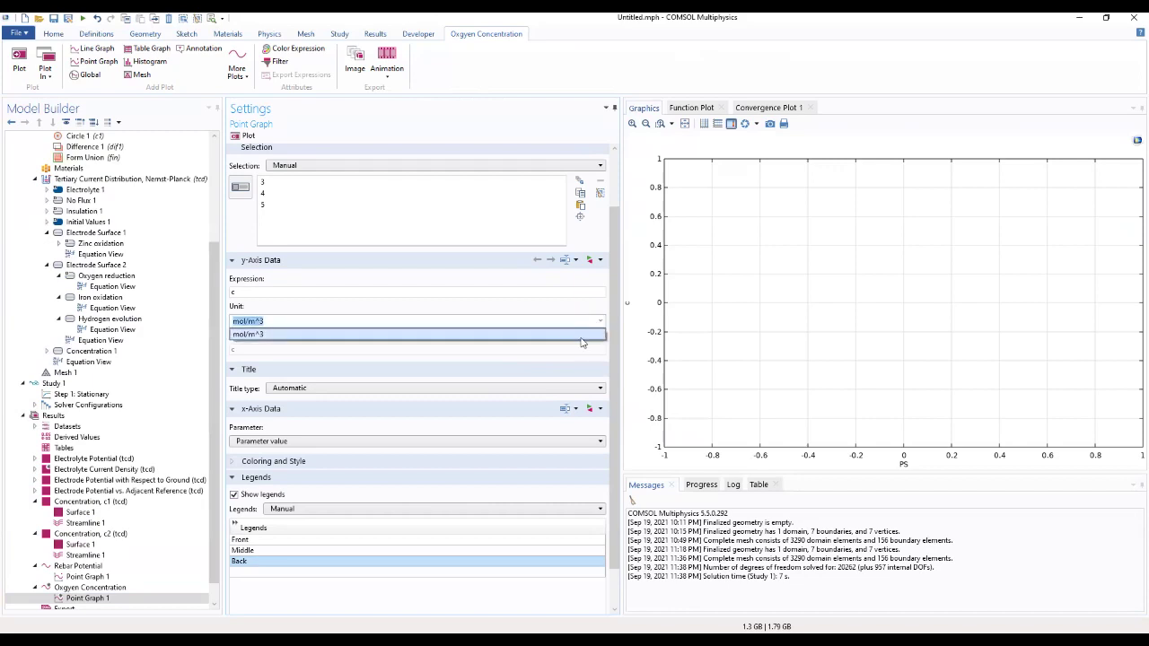
{"action": "left_click", "coordinate": [584, 335]}
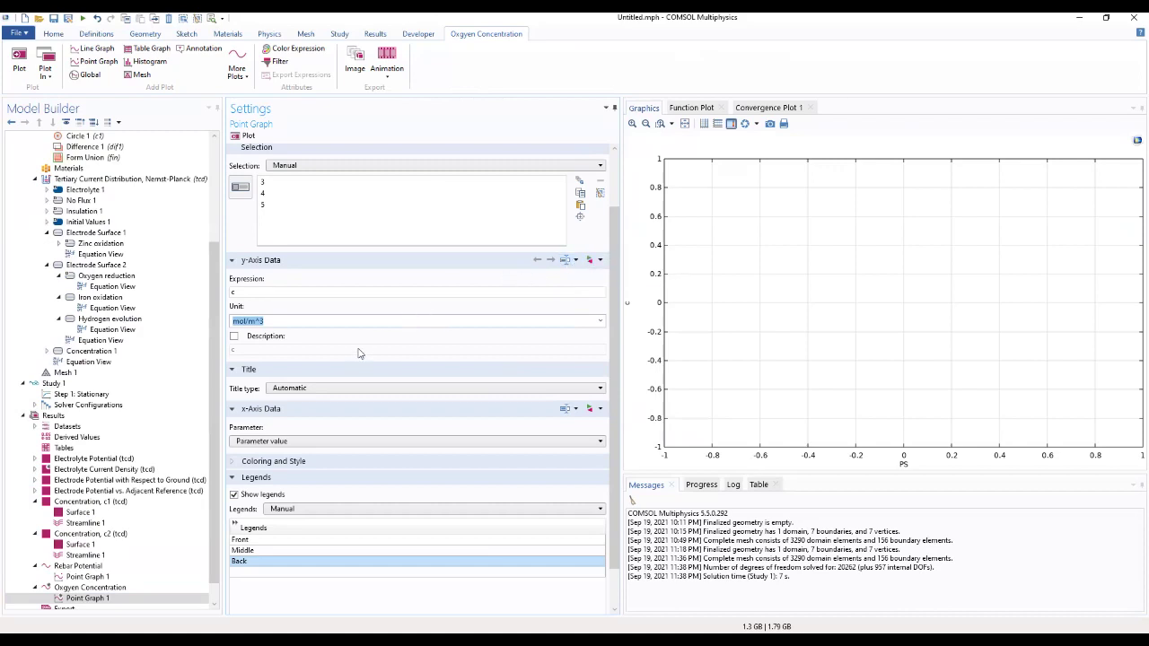
{"action": "left_click", "coordinate": [374, 282]}
{"action": "left_click", "coordinate": [260, 289]}
{"action": "type", "text": "1"}
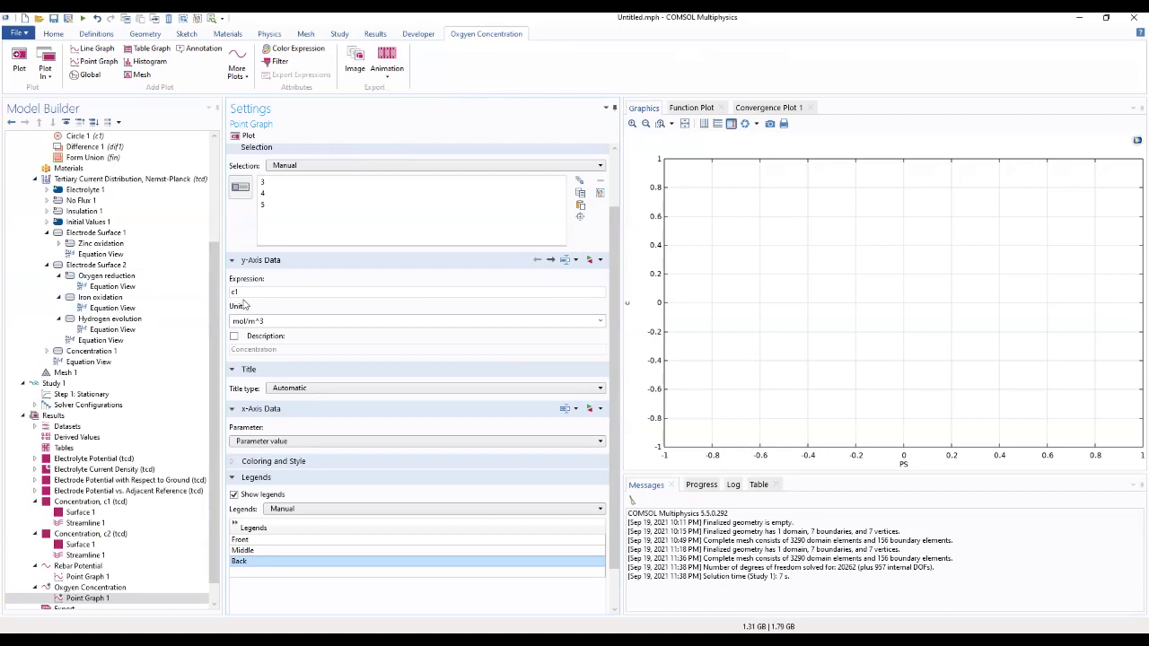
Check the oxygen reduction kinetics and the initial concentration values, and display the Oxgyen Concentration point graph
{"action": "left_click", "coordinate": [120, 278]}
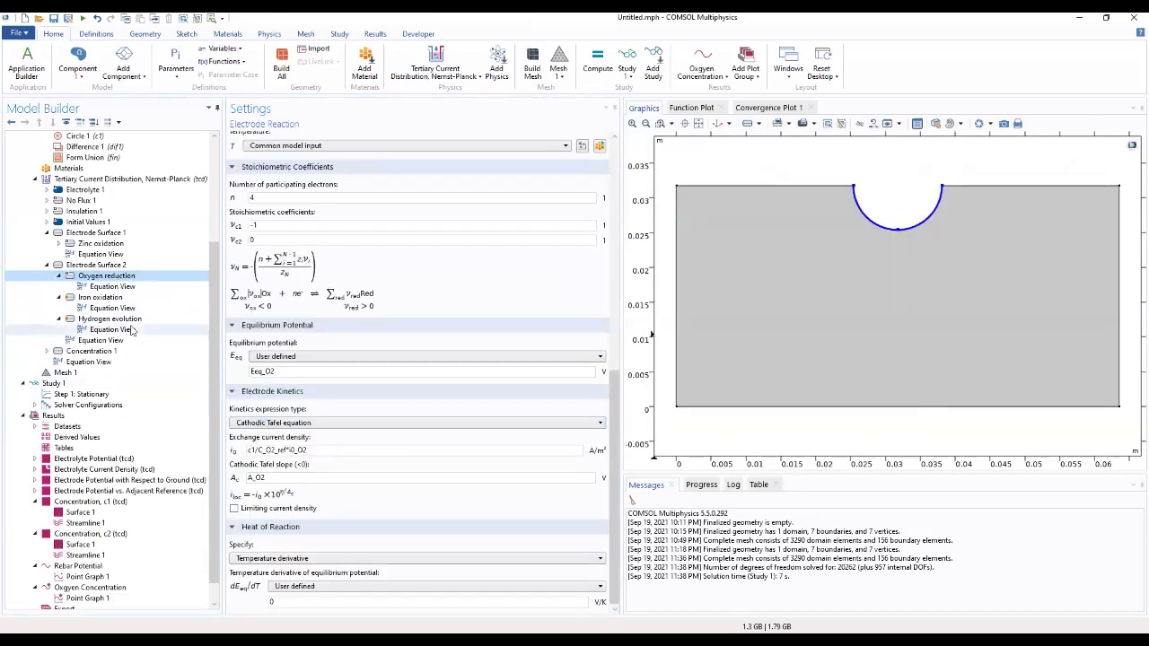
{"action": "left_click", "coordinate": [101, 221]}
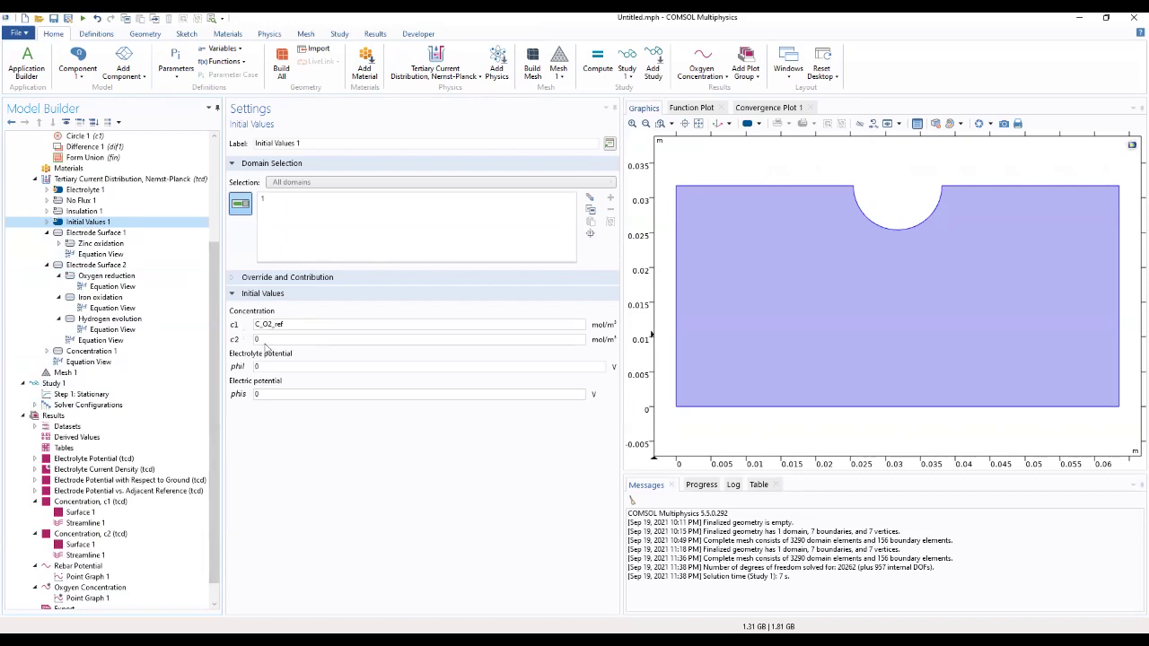
{"action": "scroll", "coordinate": [125, 501], "scroll_direction": "down", "scroll_amount": 1}
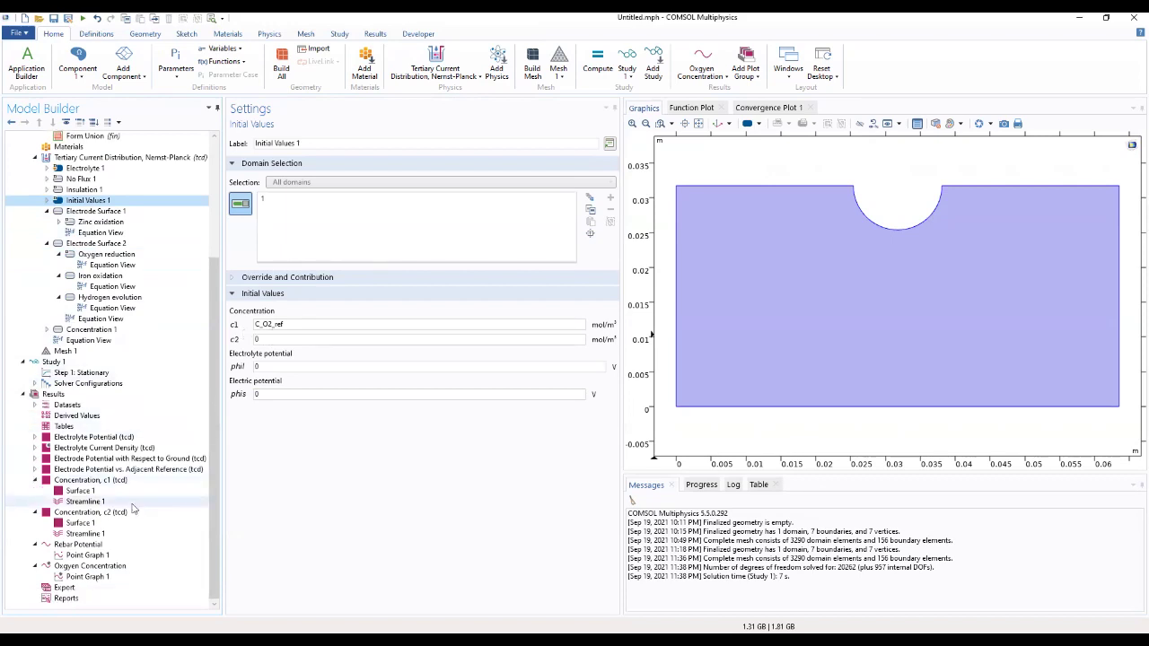
{"action": "left_click", "coordinate": [79, 577]}
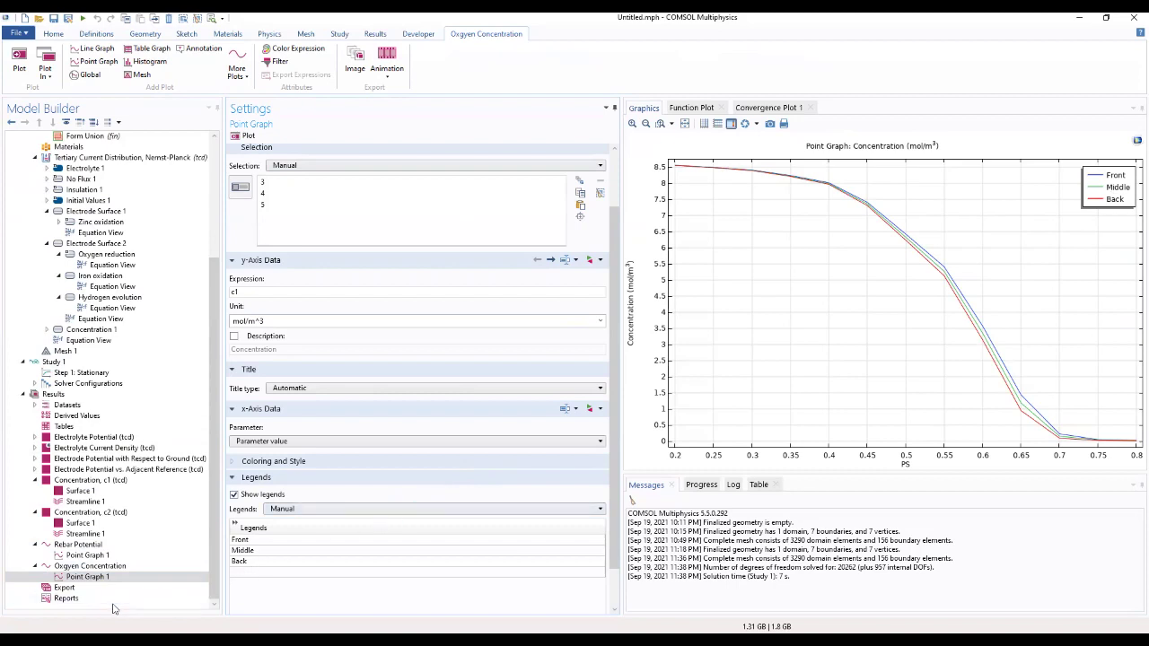
{"action": "left_click", "coordinate": [67, 577]}
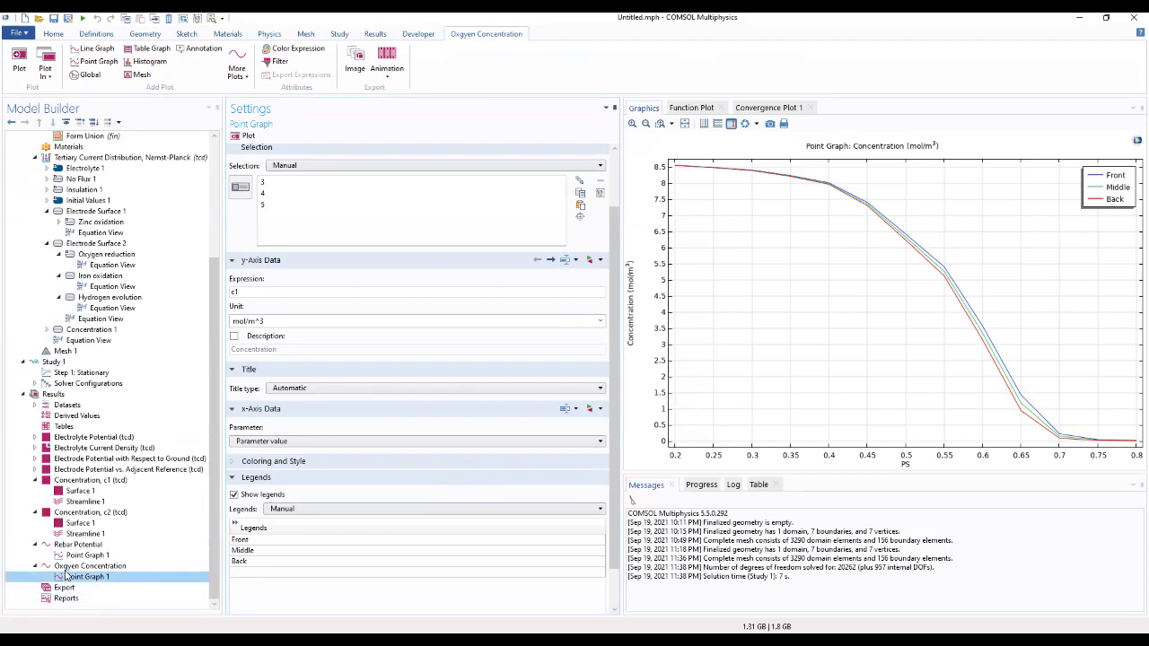
Add a 1D plot group to the results and label it Oxygen Reduction Current Density
{"action": "left_click", "coordinate": [57, 395]}
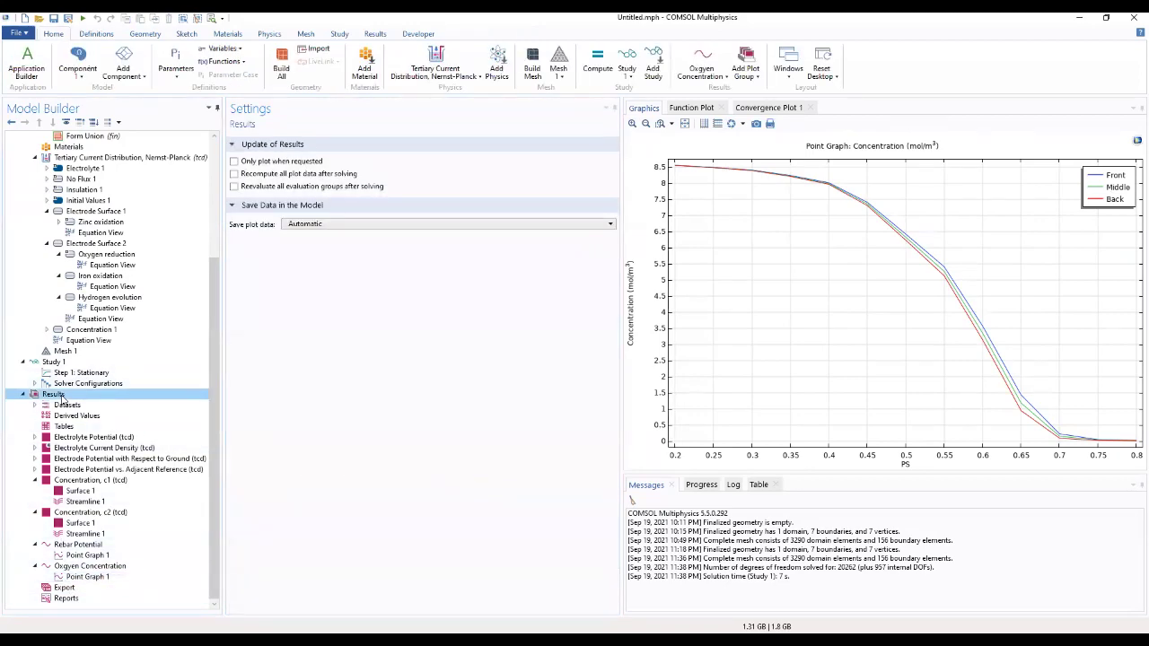
{"action": "right_click", "coordinate": [62, 396]}
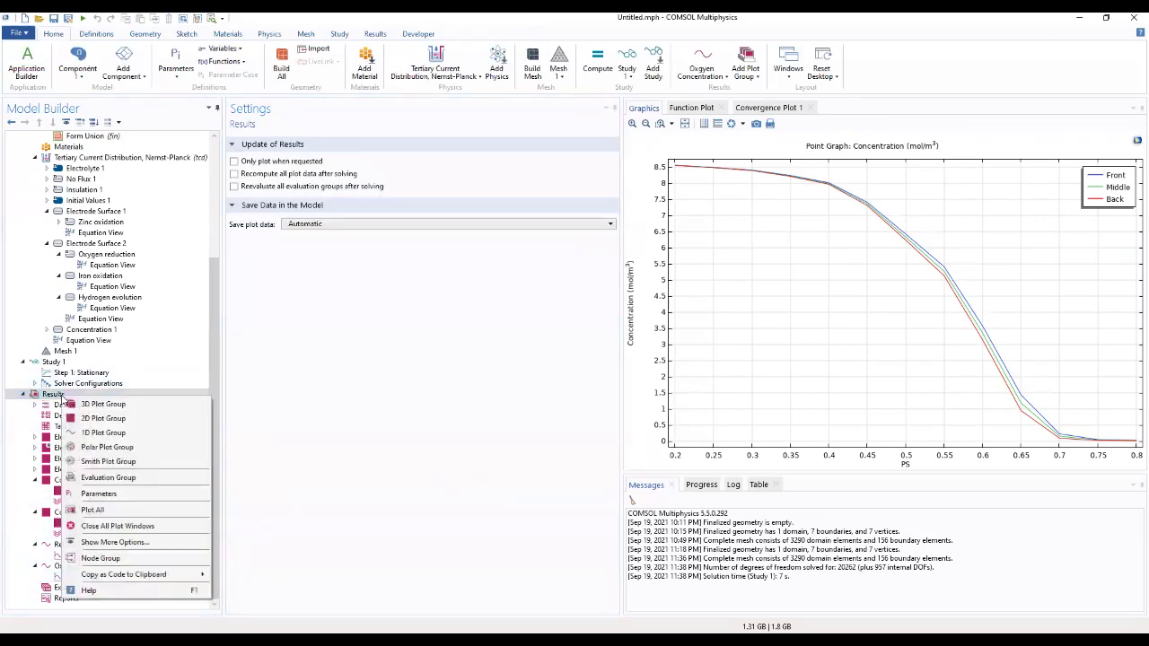
{"action": "left_click", "coordinate": [94, 434]}
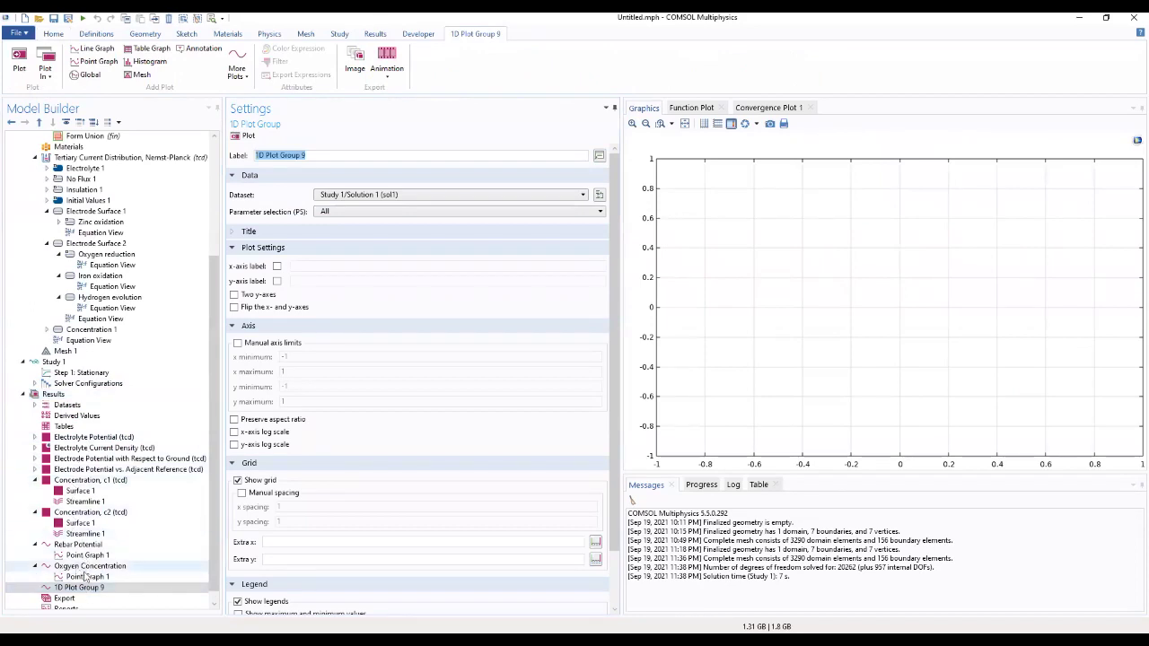
{"action": "left_click", "coordinate": [112, 590]}
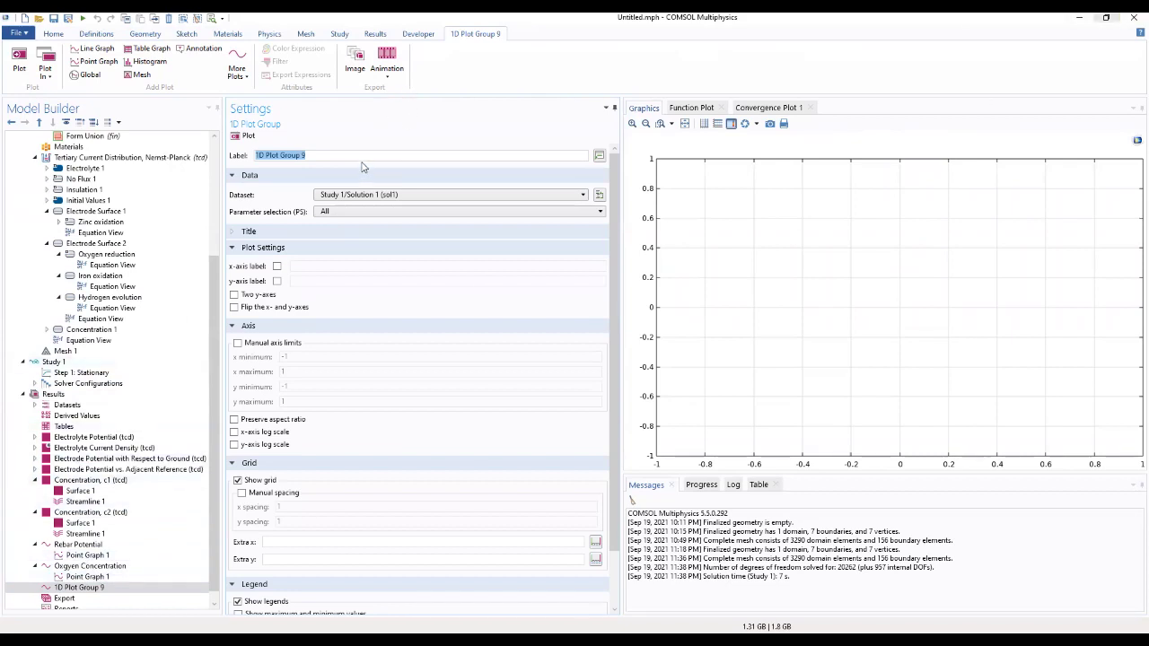
{"action": "type", "text": "Oxygen Reduction Current Density"}
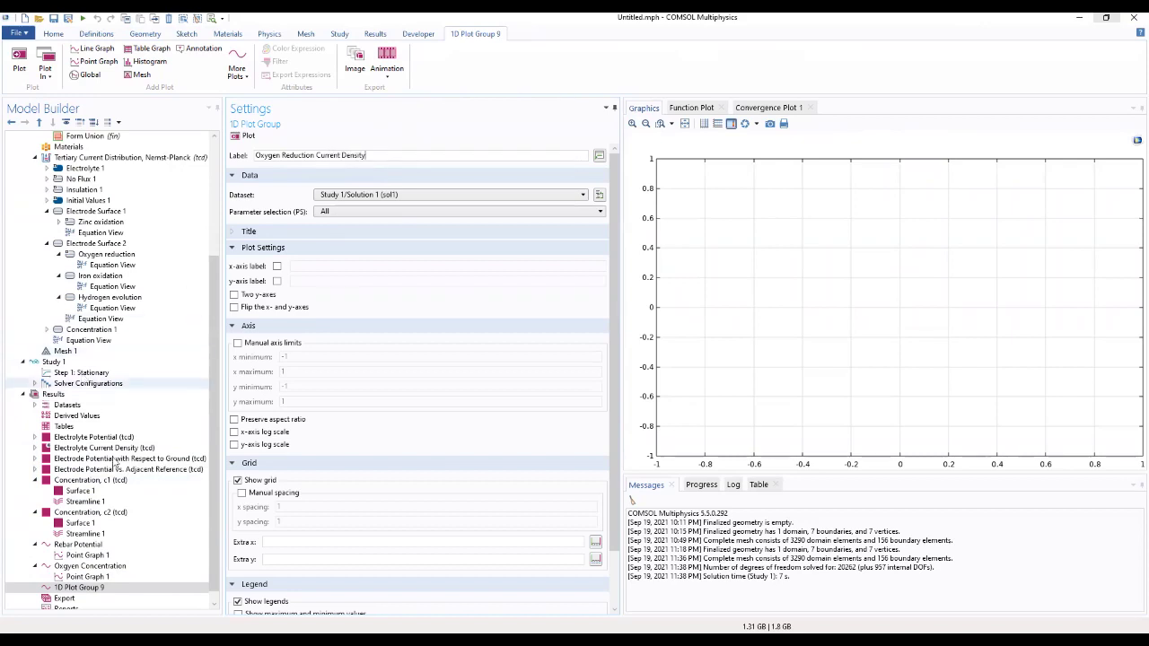
Add a point graph to Oxygen Reduction Current Density and select rebar points 3, 4 and 5 on the semicircular cutout
{"action": "left_click", "coordinate": [107, 588]}
{"action": "right_click", "coordinate": [110, 590]}
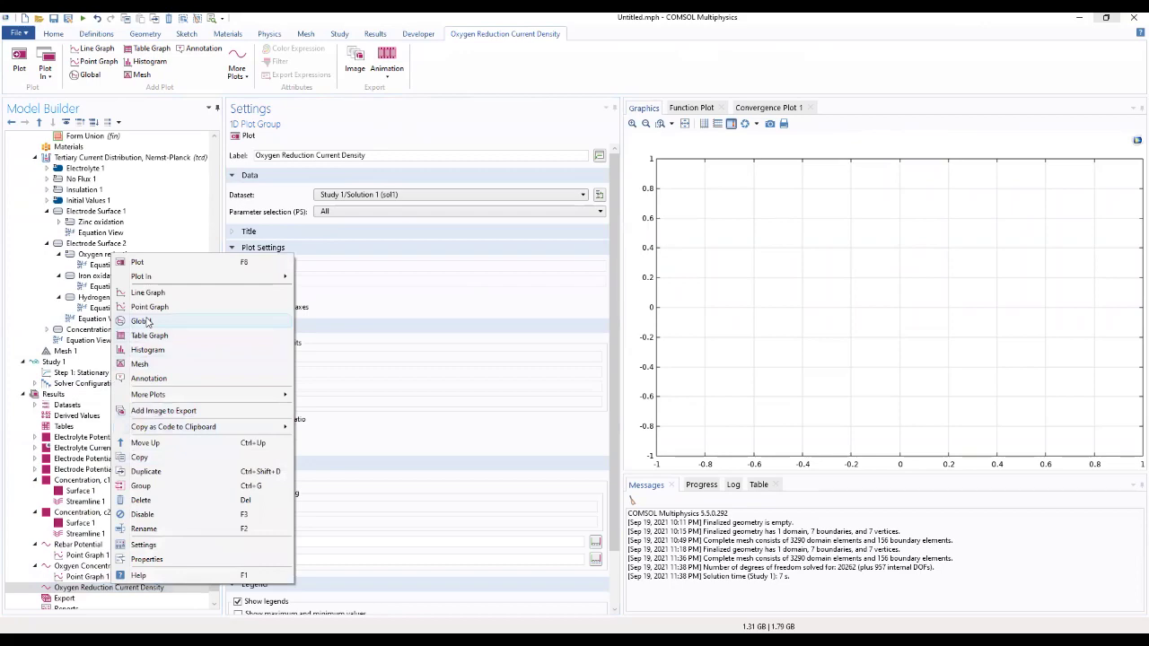
{"action": "key", "text": "Escape"}
{"action": "right_click", "coordinate": [93, 593]}
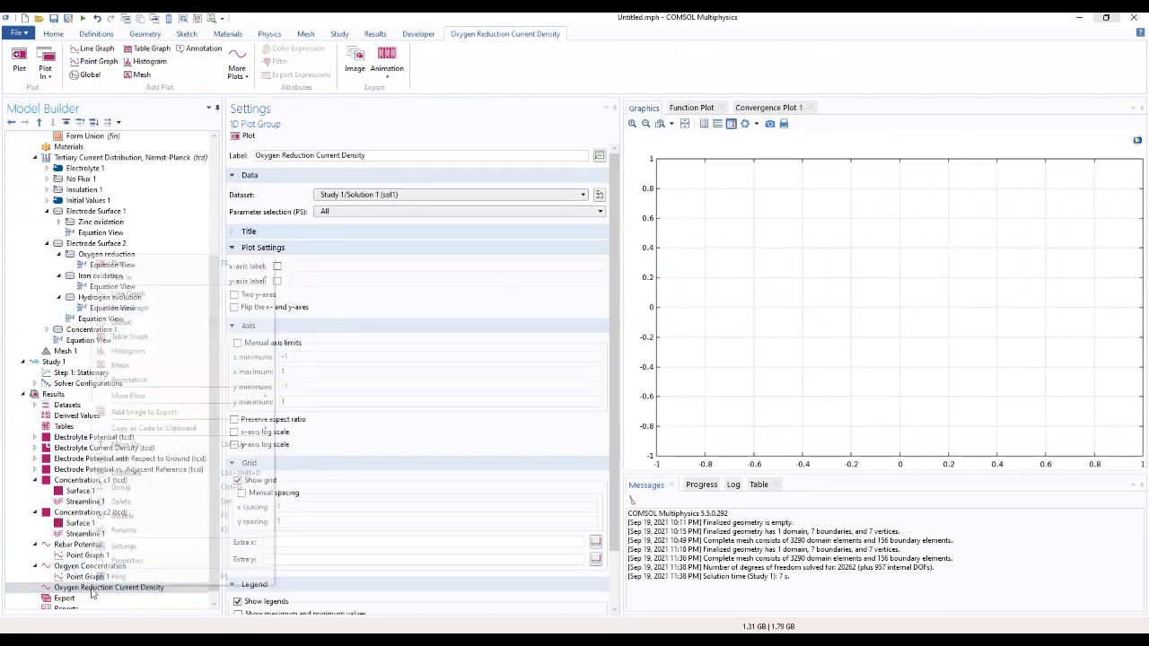
{"action": "left_click", "coordinate": [125, 309]}
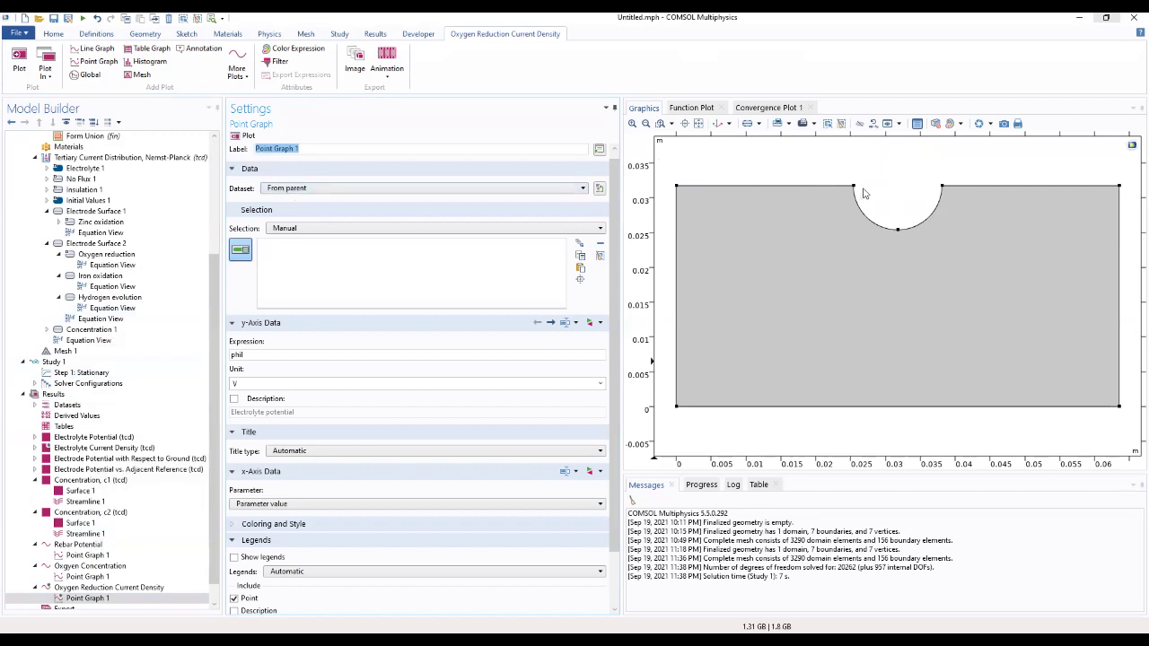
{"action": "left_click", "coordinate": [853, 187]}
{"action": "left_click", "coordinate": [896, 231]}
{"action": "left_click", "coordinate": [941, 187]}
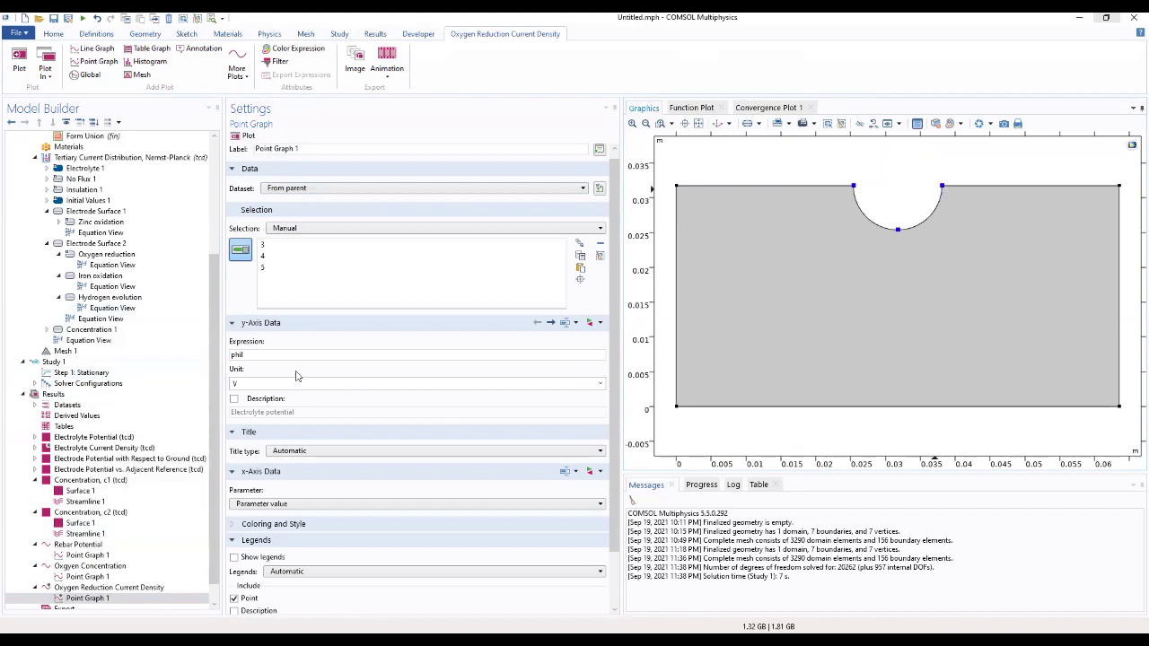
Set the y-axis expression of the oxygen reduction point graph to tcd.iloc_er1
{"action": "double_click", "coordinate": [262, 355]}
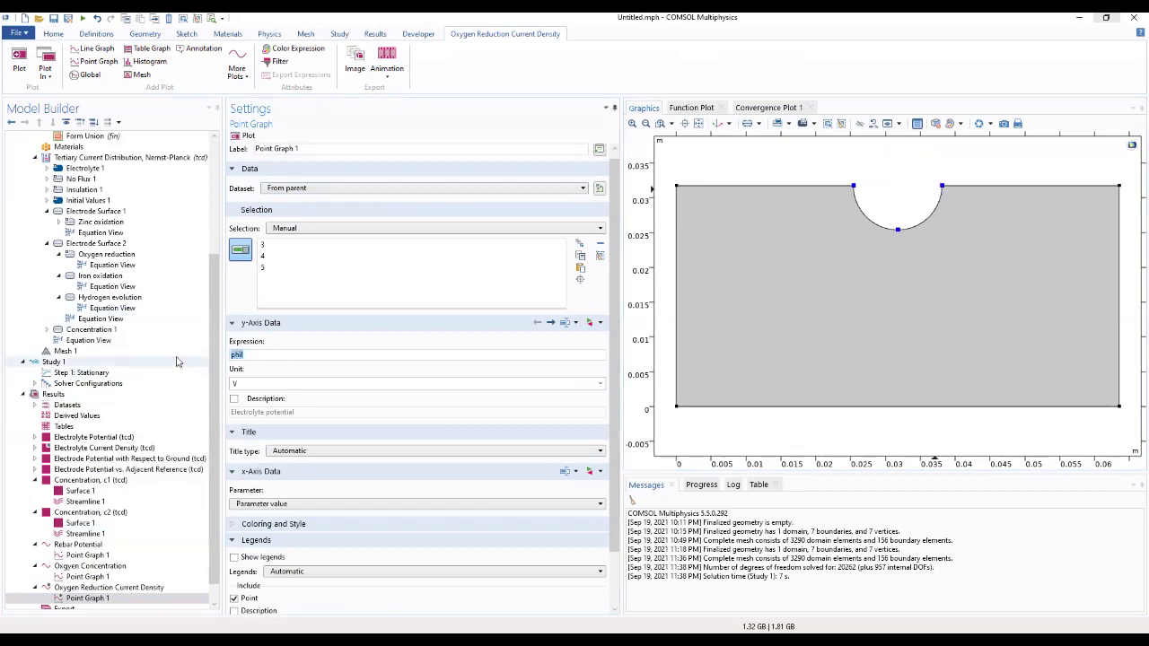
{"action": "type", "text": "tcd.iloc_er1"}
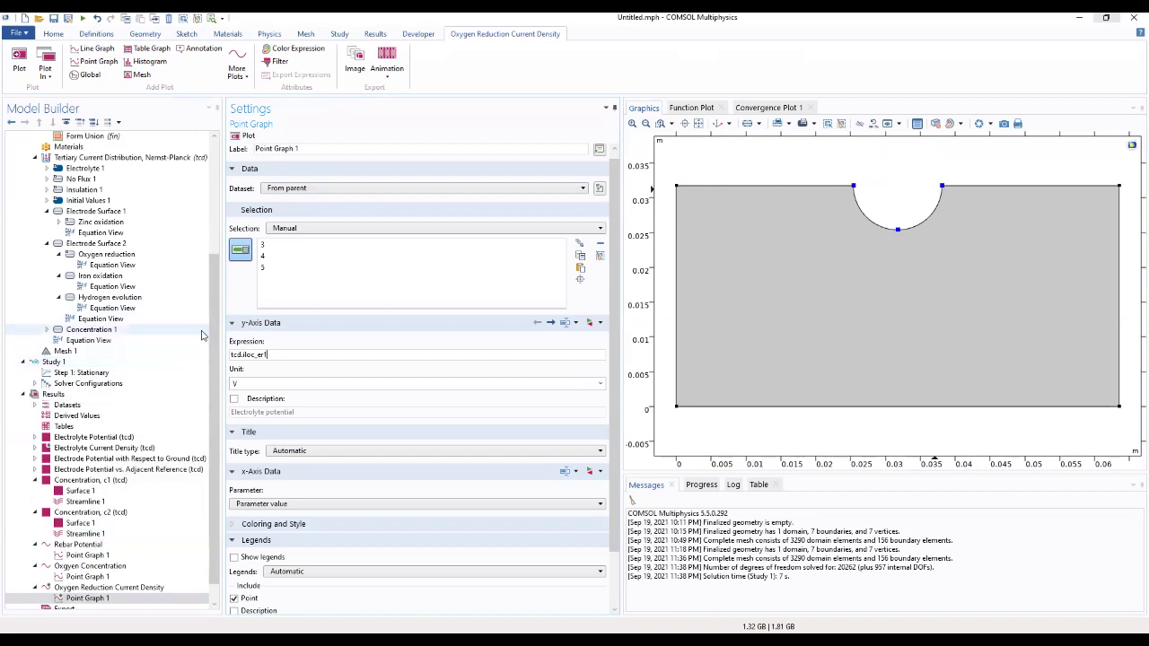
{"action": "left_click", "coordinate": [287, 342]}
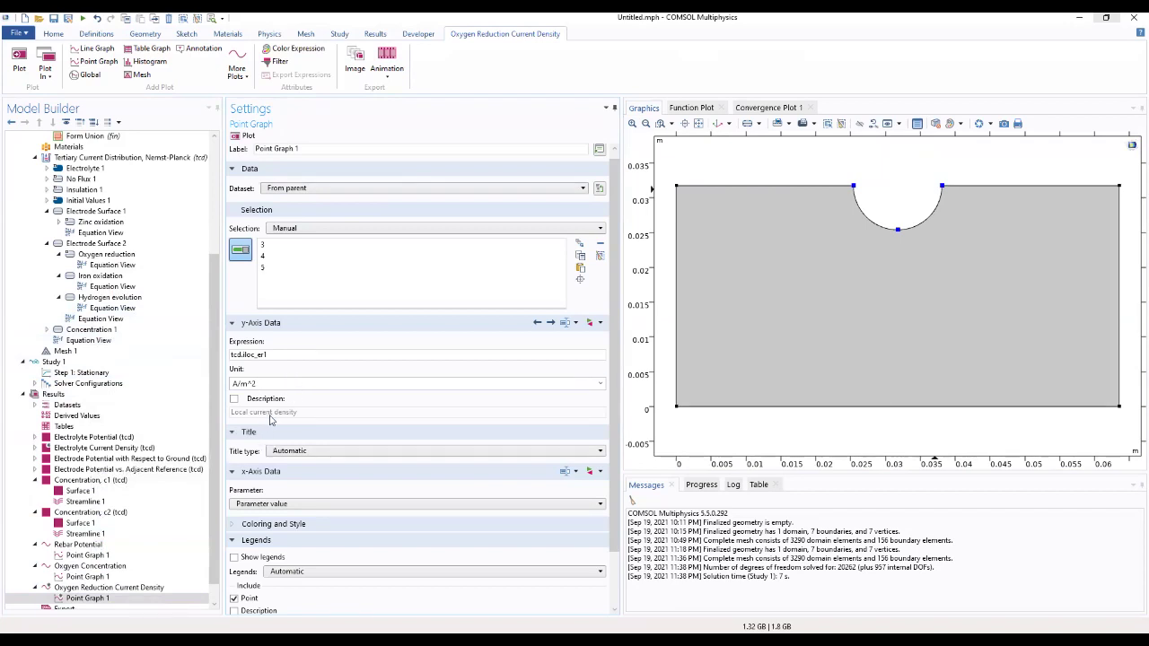
Show legends for the oxygen reduction point graph and set the legend type to Manual
{"action": "scroll", "coordinate": [285, 528], "scroll_direction": "down", "scroll_amount": 2}
{"action": "left_click", "coordinate": [291, 514]}
{"action": "left_click", "coordinate": [293, 535]}
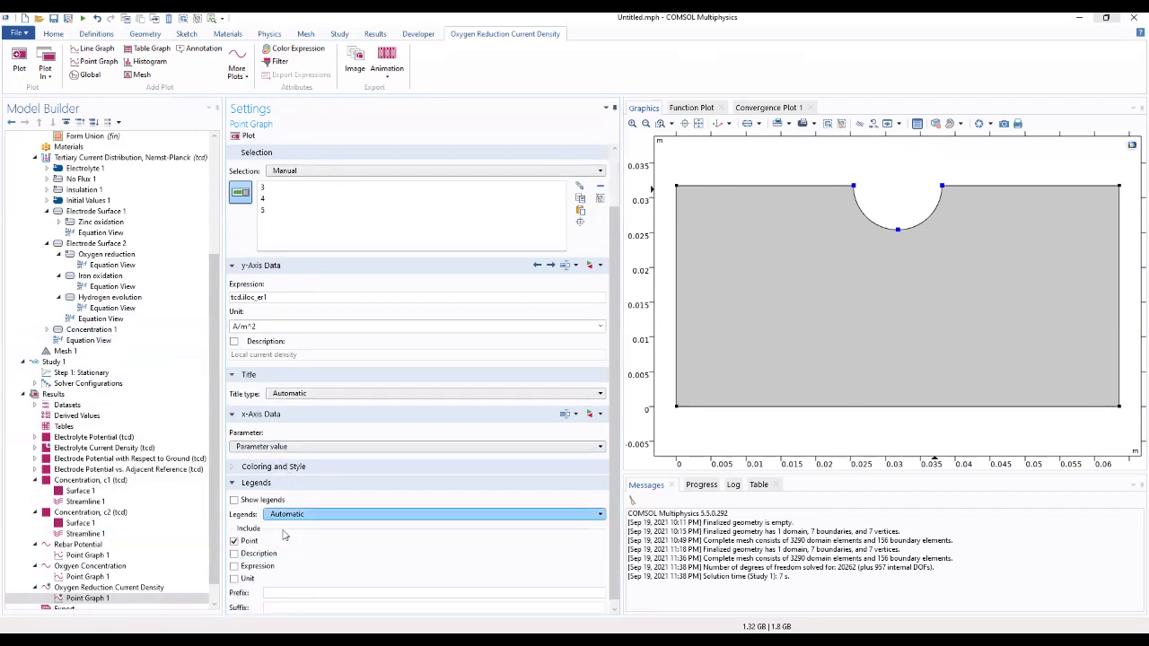
{"action": "left_click", "coordinate": [233, 500]}
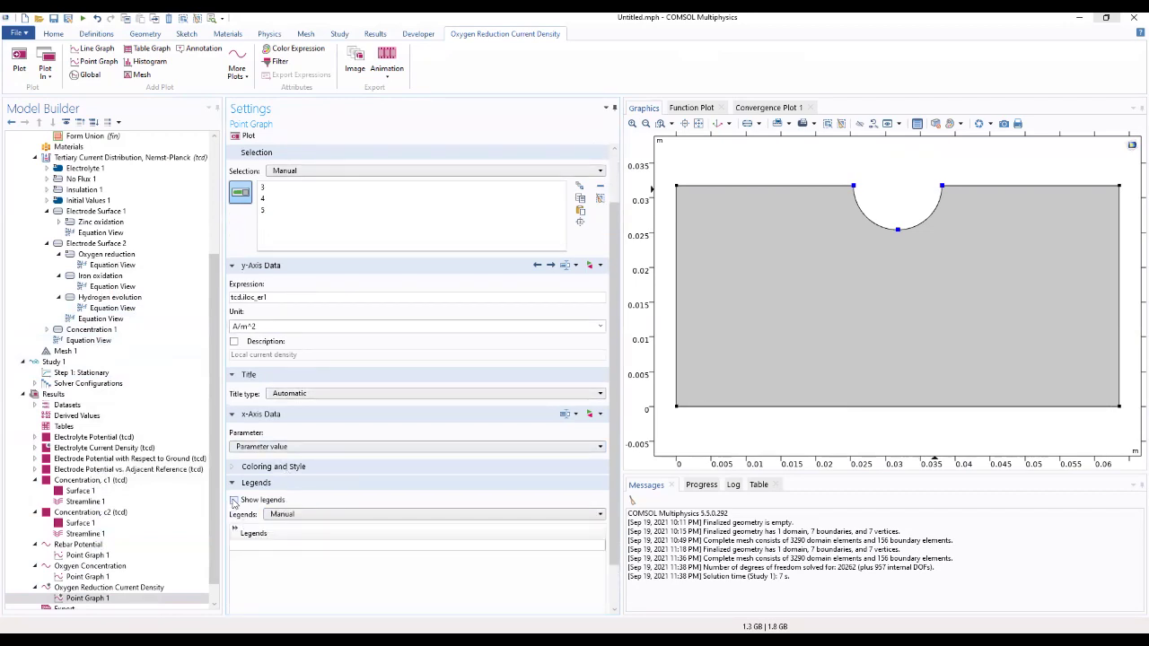
Enter Front, Middle and Back as the legends and plot the oxygen reduction current density
{"action": "left_click", "coordinate": [251, 544]}
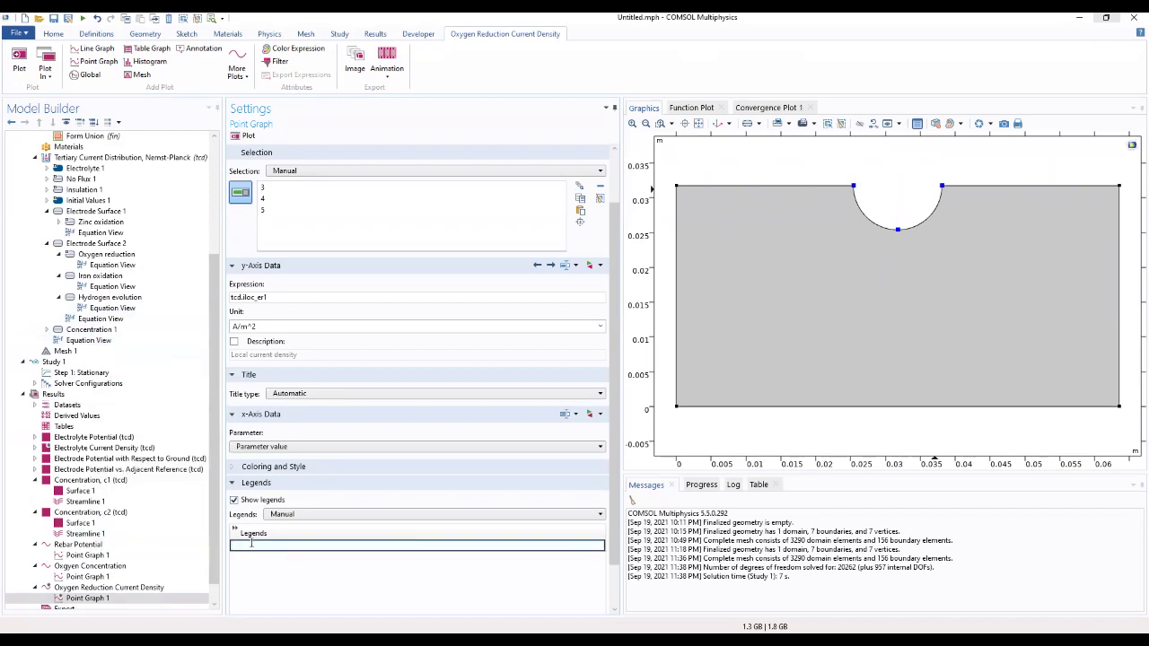
{"action": "type", "text": "Front"}
{"action": "left_click", "coordinate": [247, 556]}
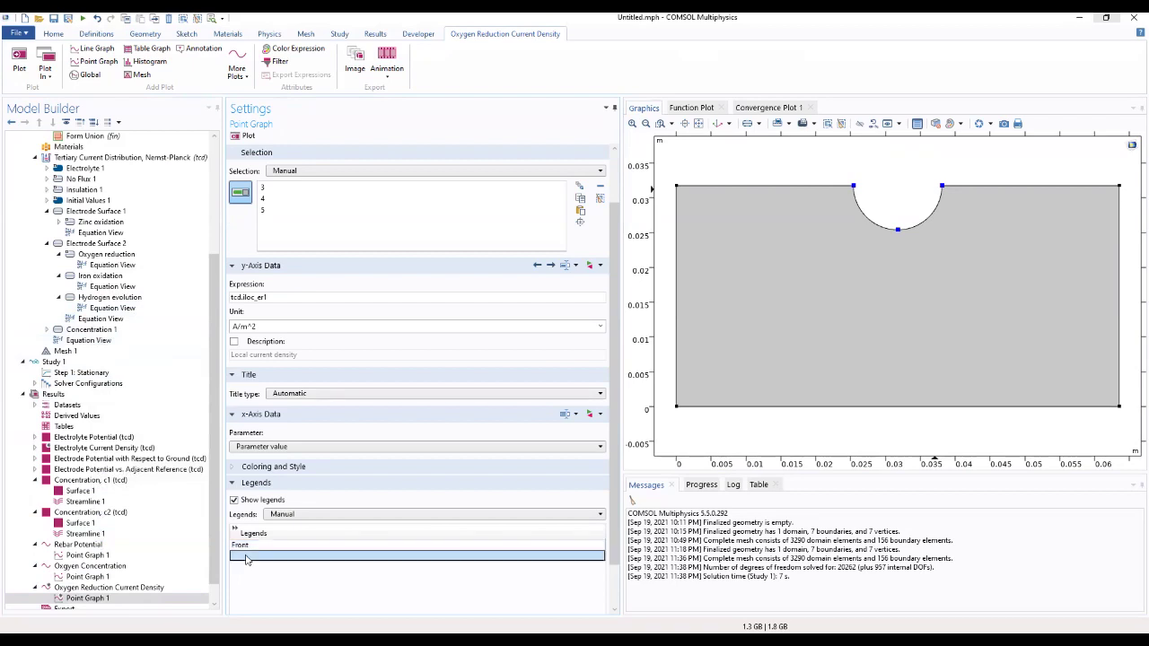
{"action": "type", "text": "Mi"}
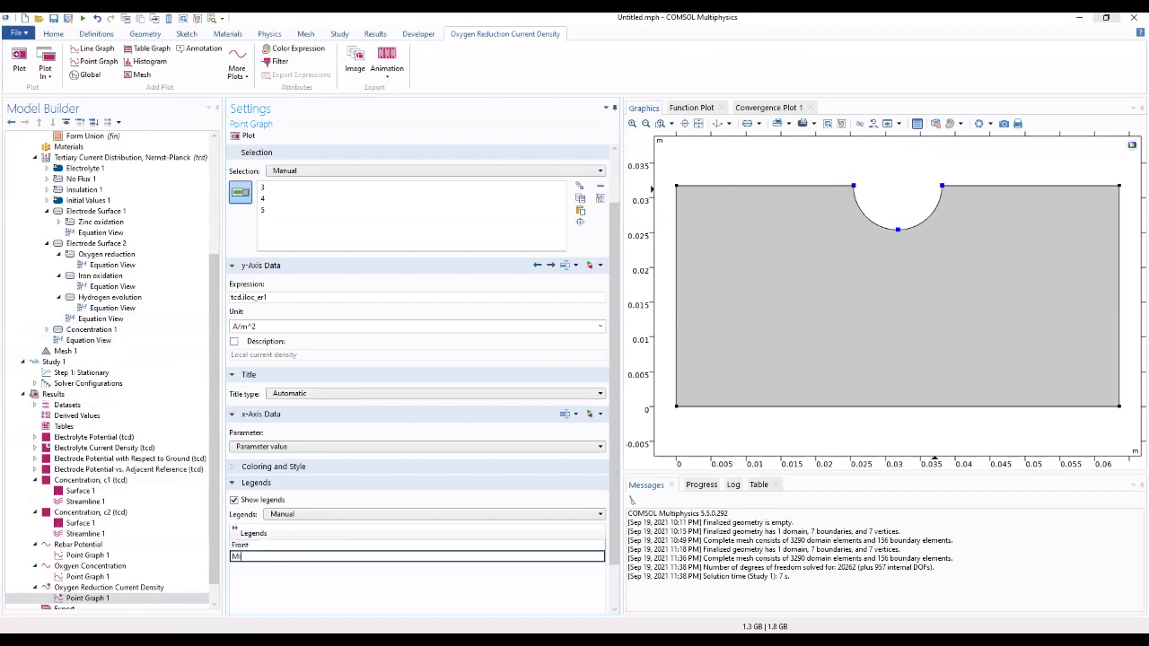
{"action": "type", "text": "ddle"}
{"action": "left_click", "coordinate": [253, 567]}
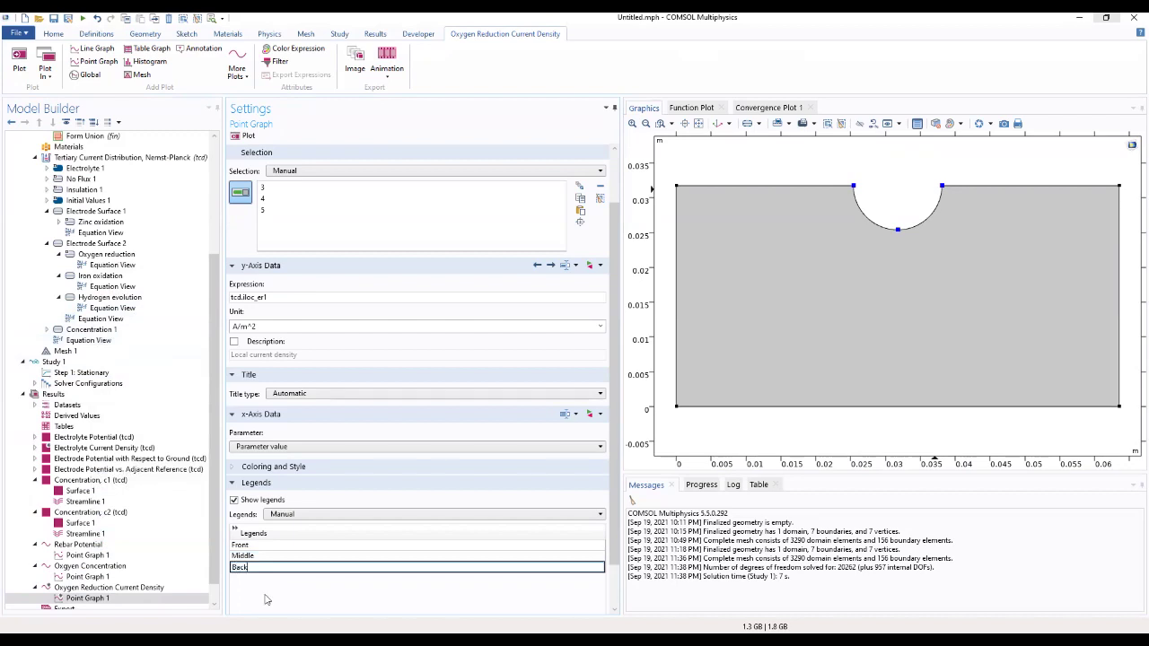
{"action": "key", "text": "Return"}
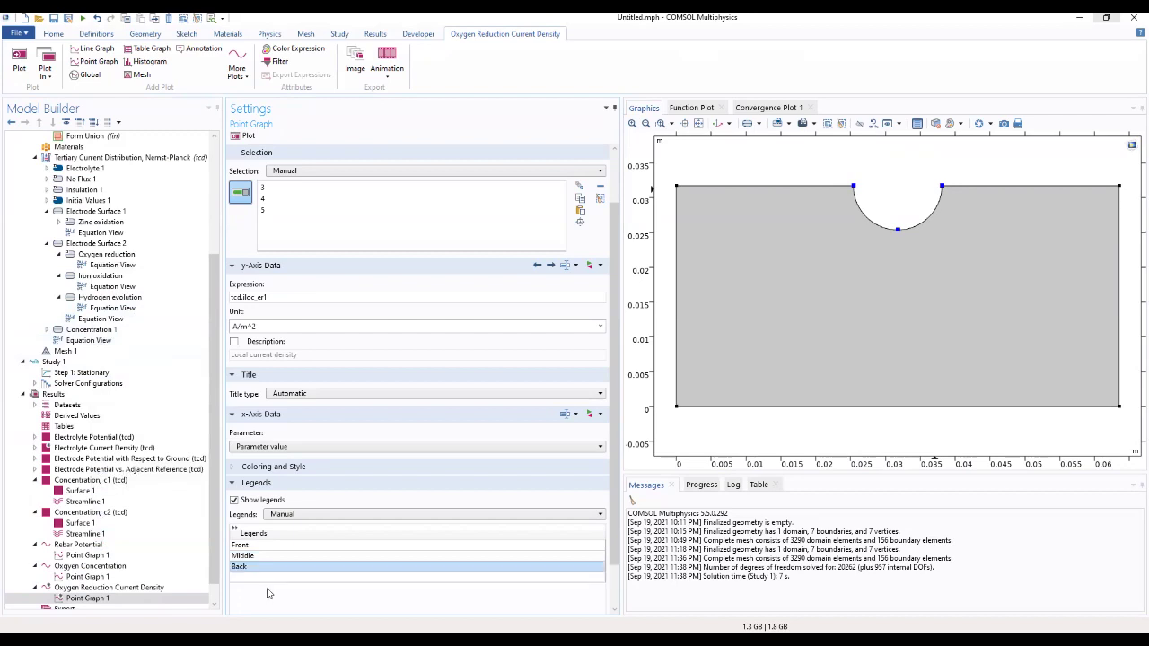
{"action": "left_click", "coordinate": [239, 136]}
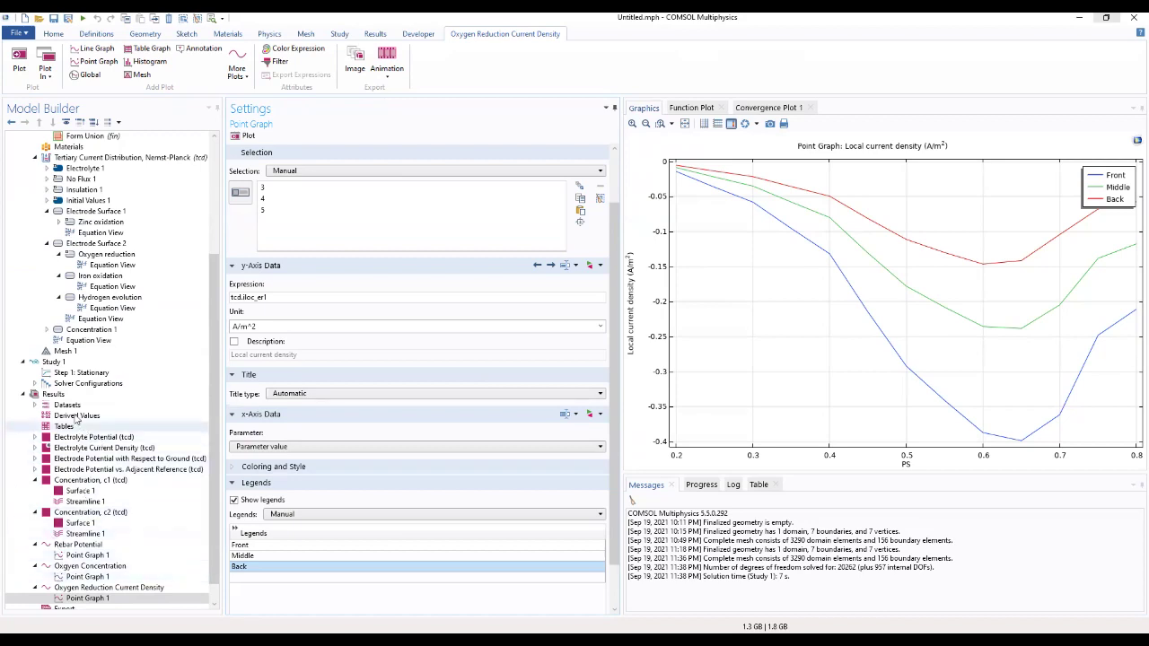
Add another 1D plot group to the results and label it Iron Oxidation Current Density
{"action": "left_click", "coordinate": [54, 394]}
{"action": "right_click", "coordinate": [54, 395]}
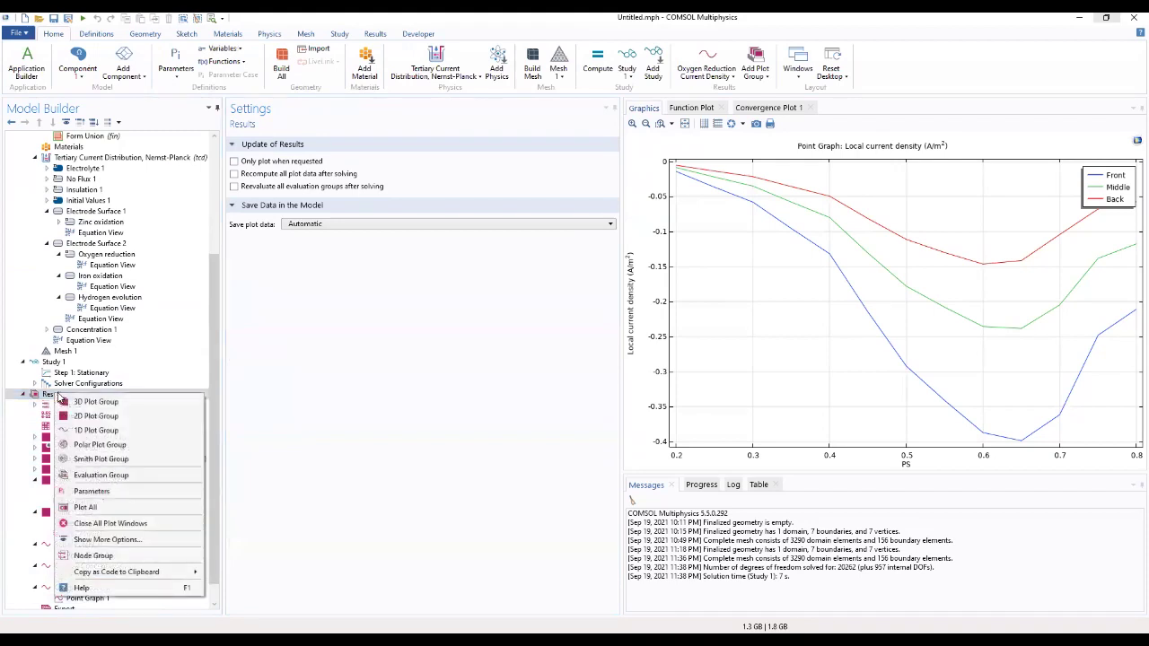
{"action": "left_click", "coordinate": [85, 431]}
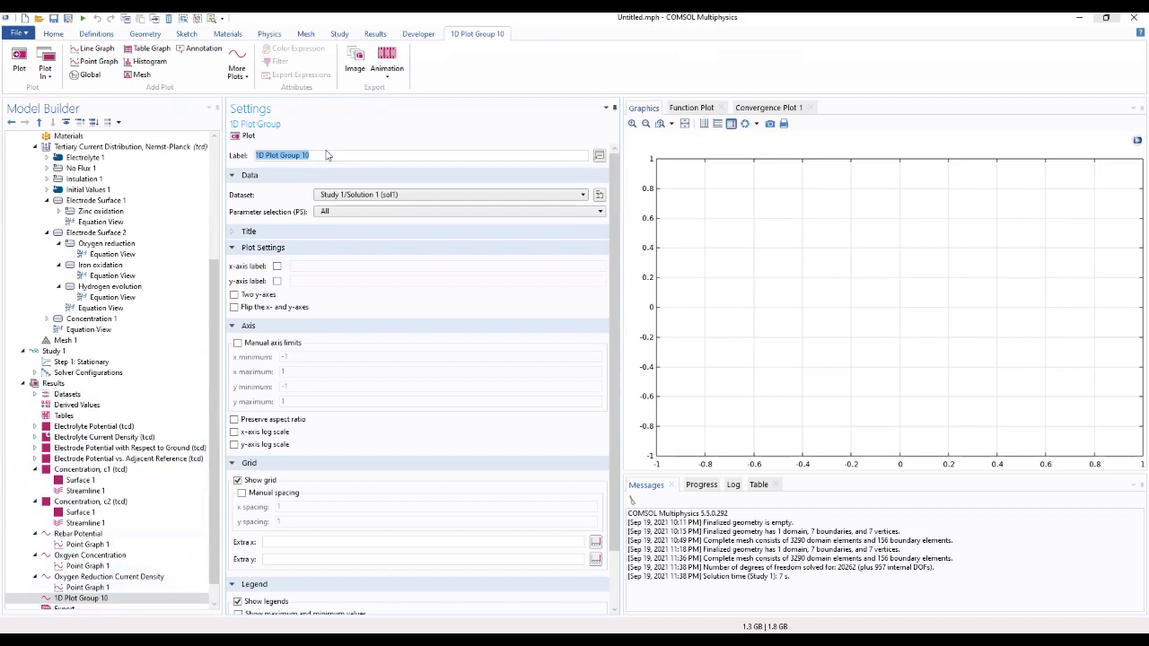
{"action": "key", "text": "BackSpace"}
{"action": "key", "text": "BackSpace"}
{"action": "type", "text": "xidation Current Density"}
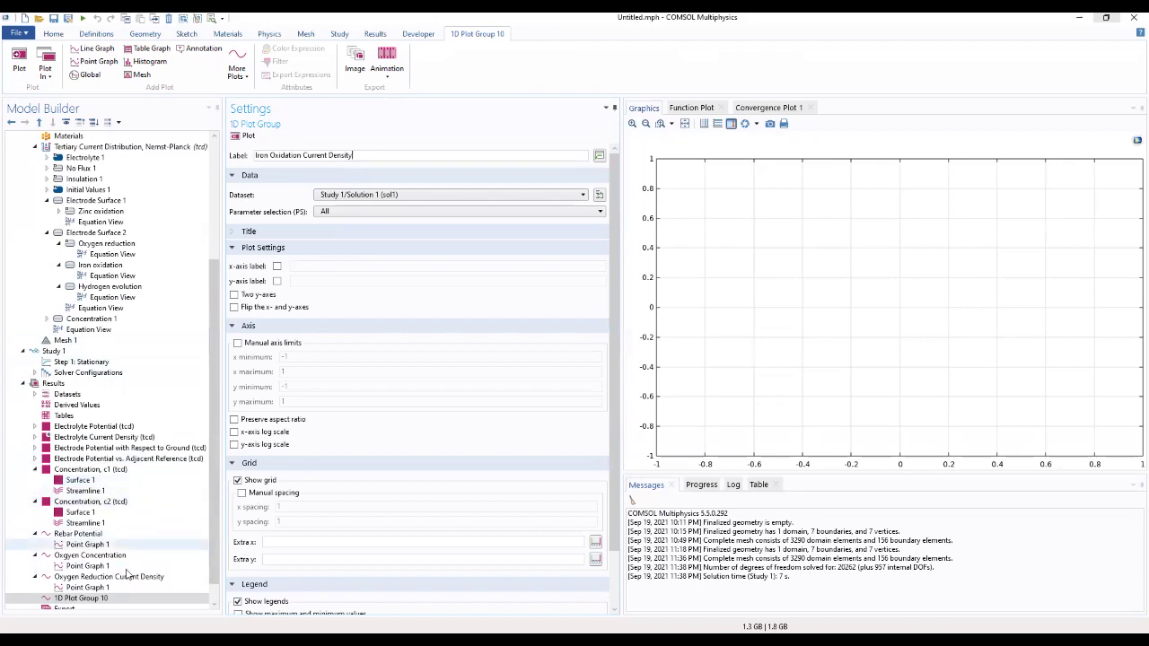
Add a point graph to Iron Oxidation Current Density and select rebar points 3, 4 and 5 on the semicircular cutout
{"action": "left_click", "coordinate": [78, 602]}
{"action": "right_click", "coordinate": [78, 601]}
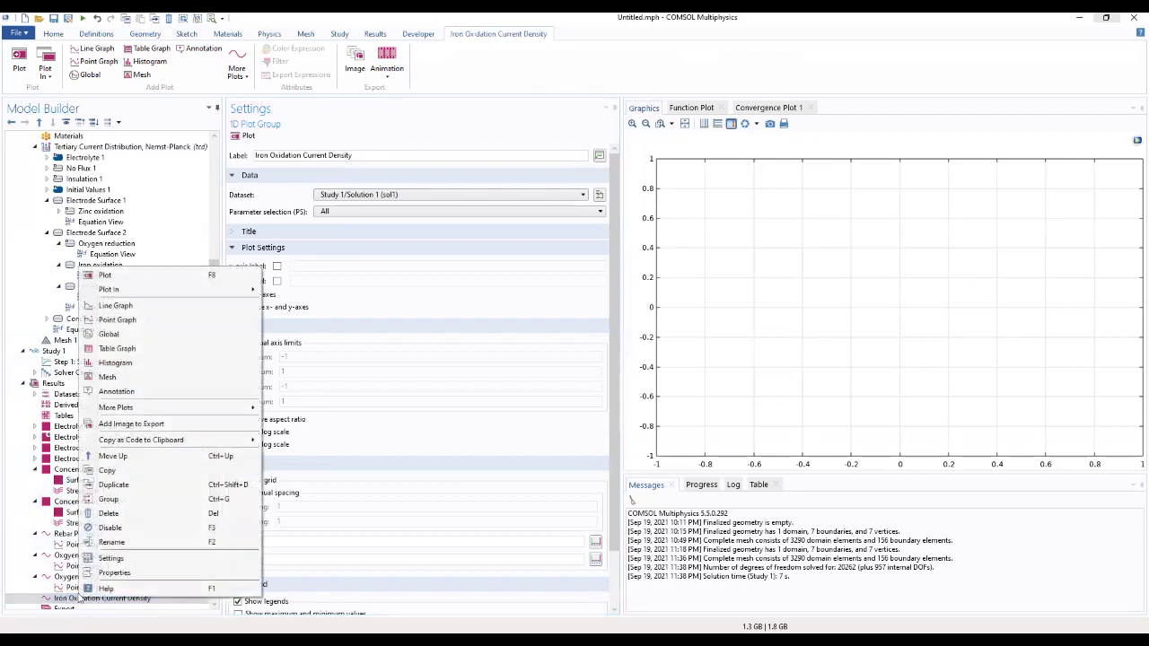
{"action": "left_click", "coordinate": [121, 320]}
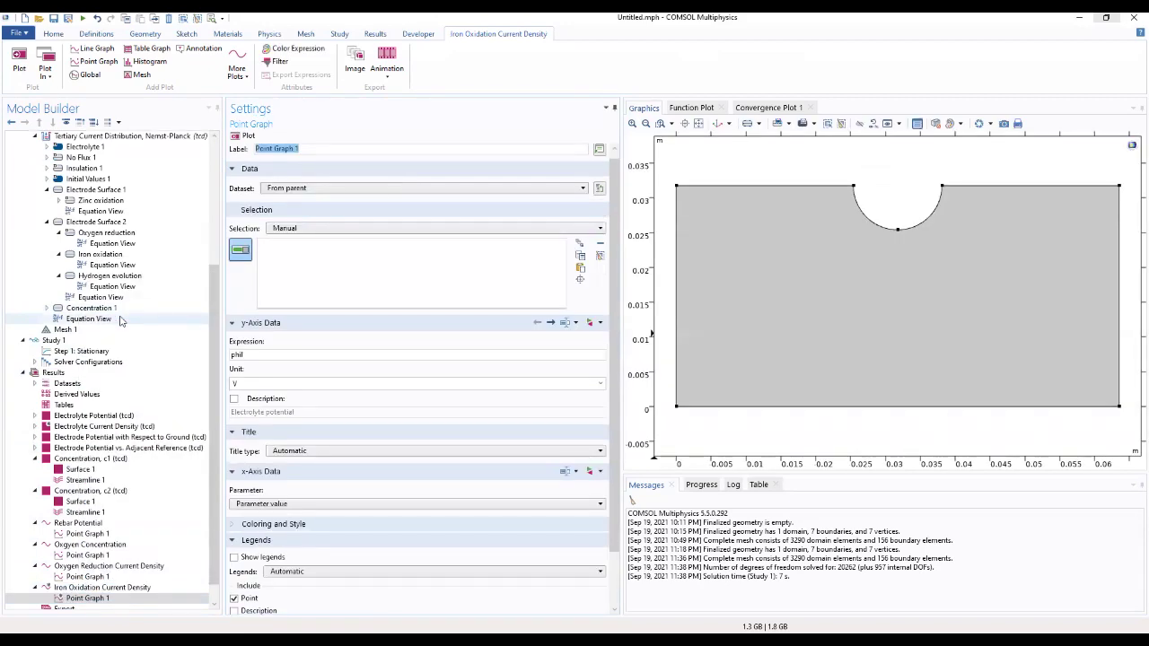
{"action": "left_click", "coordinate": [853, 189]}
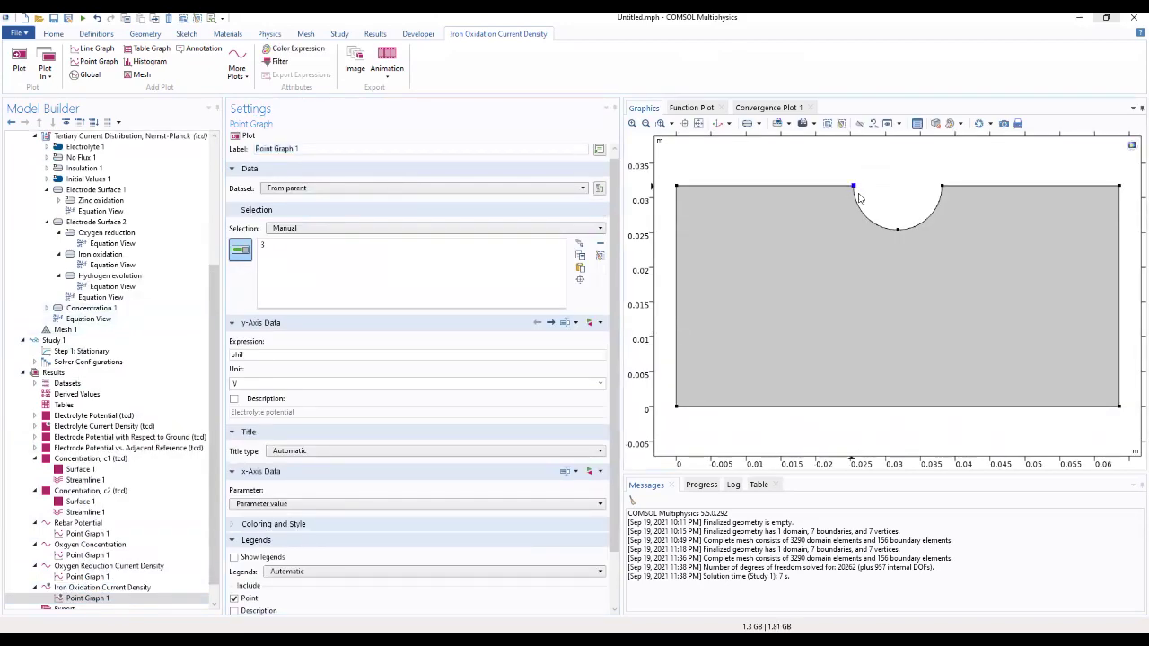
{"action": "left_click", "coordinate": [898, 230]}
{"action": "left_click", "coordinate": [942, 187]}
Set the iron oxidation point graph's y-axis expression to tcd.iloc_er2 and its unit to A/m^2
{"action": "left_click", "coordinate": [232, 355]}
{"action": "double_click", "coordinate": [232, 355]}
{"action": "key", "text": "BackSpace"}
{"action": "left_click", "coordinate": [254, 383]}
{"action": "key", "text": "BackSpace"}
{"action": "type", "text": "A/m^2"}
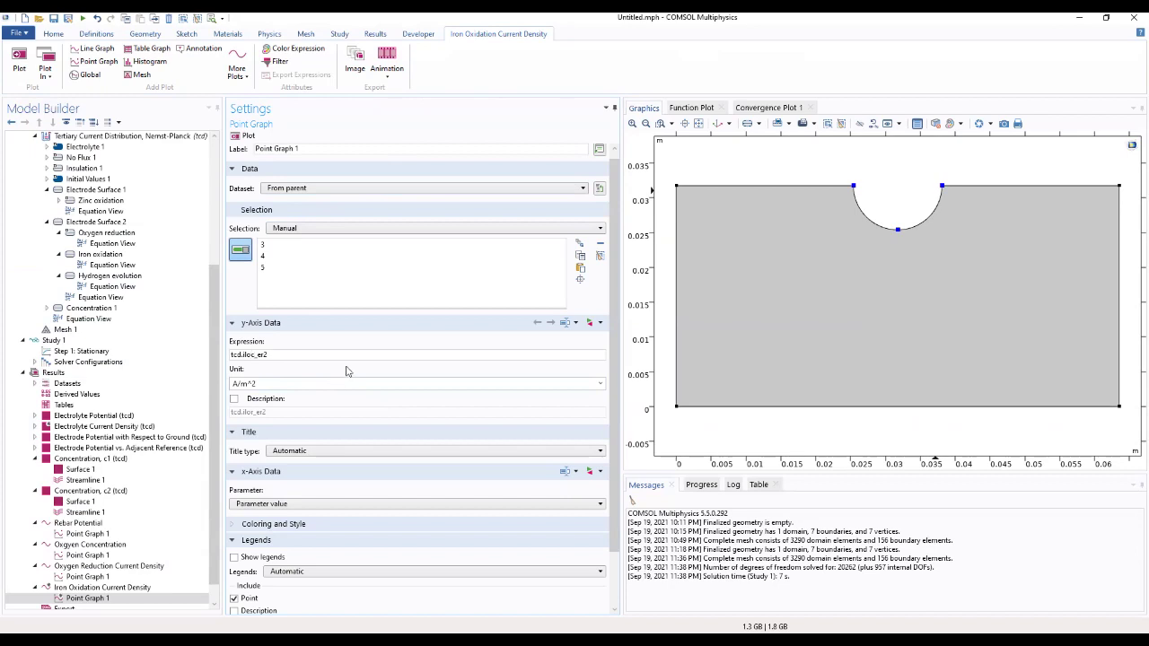
{"action": "key", "text": "Return"}
Turn on legends for the iron oxidation point graph and set them to Manual
{"action": "scroll", "coordinate": [376, 508], "scroll_direction": "down", "scroll_amount": 1}
{"action": "scroll", "coordinate": [376, 508], "scroll_direction": "down", "scroll_amount": 1}
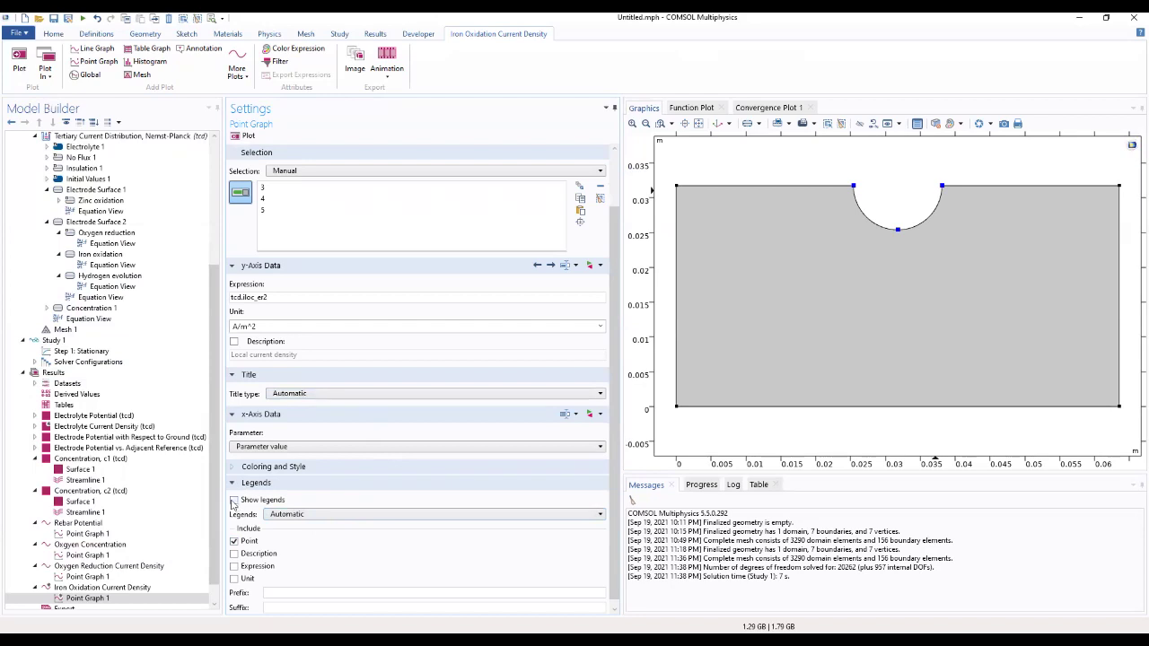
{"action": "left_click", "coordinate": [235, 501]}
{"action": "left_click", "coordinate": [303, 517]}
{"action": "left_click", "coordinate": [304, 538]}
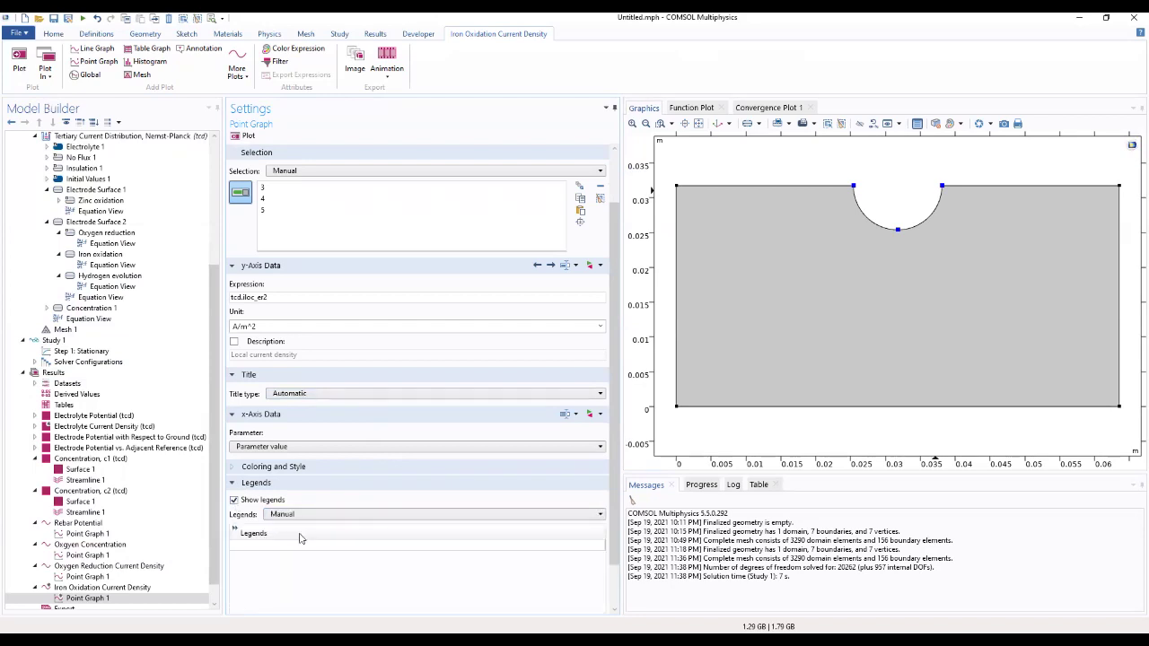
Enter Front, Middle and Back as the legends and plot the iron oxidation current density
{"action": "left_click", "coordinate": [289, 545]}
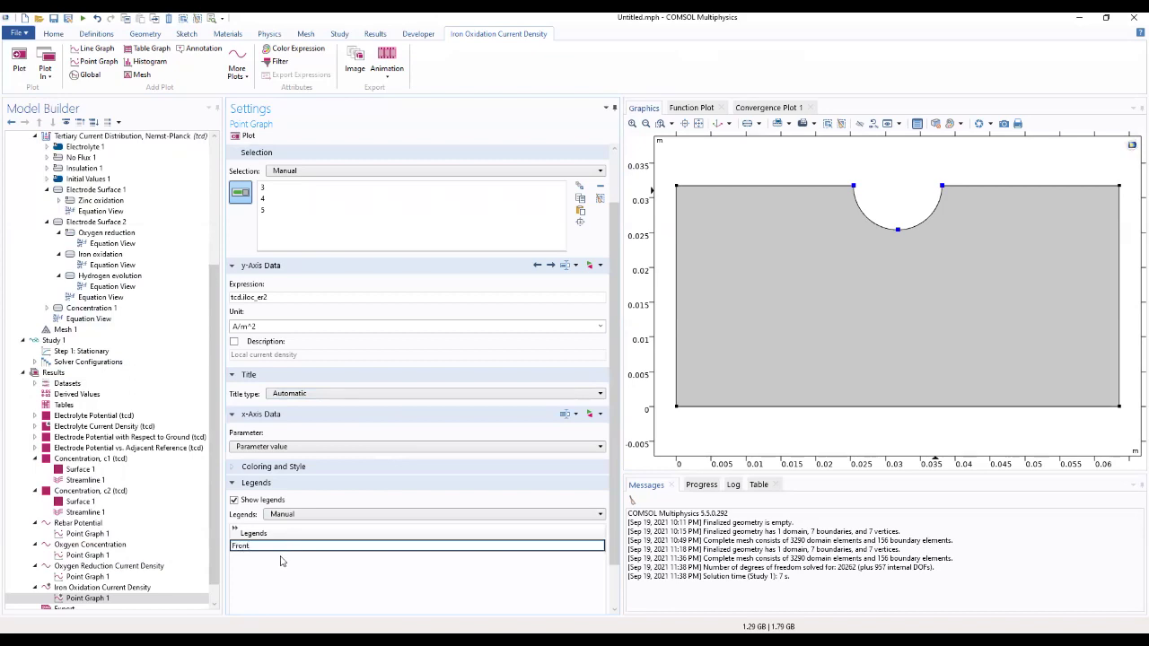
{"action": "left_click", "coordinate": [281, 560]}
{"action": "left_click", "coordinate": [281, 560]}
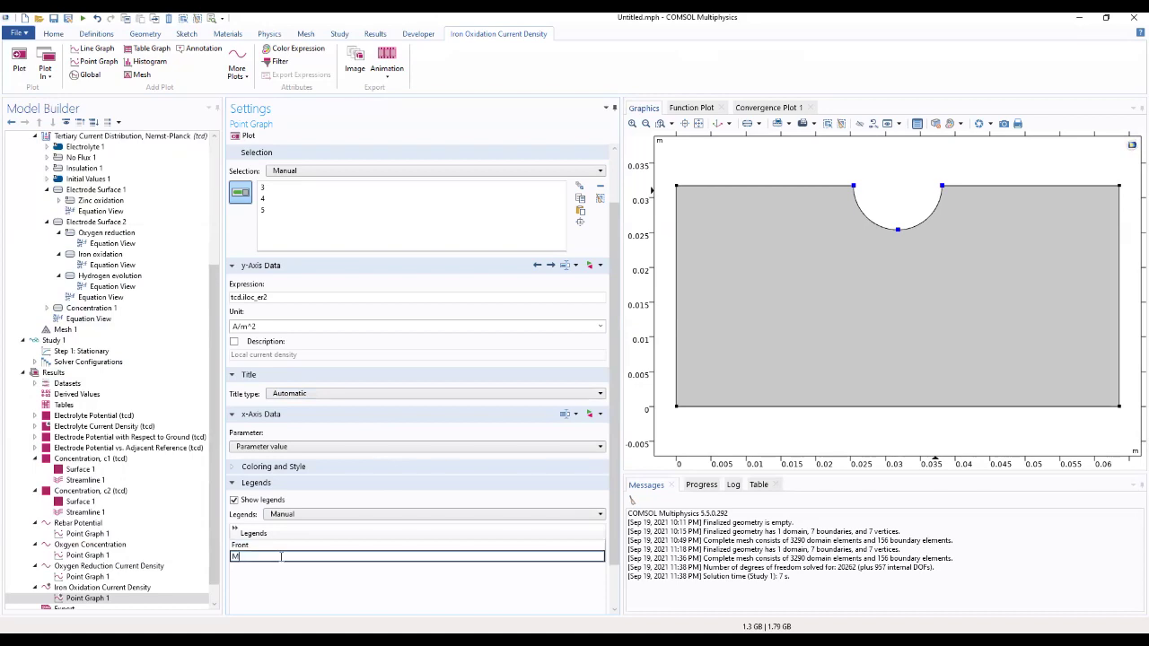
{"action": "type", "text": "Midl"}
{"action": "left_click", "coordinate": [241, 567]}
{"action": "left_click", "coordinate": [239, 568]}
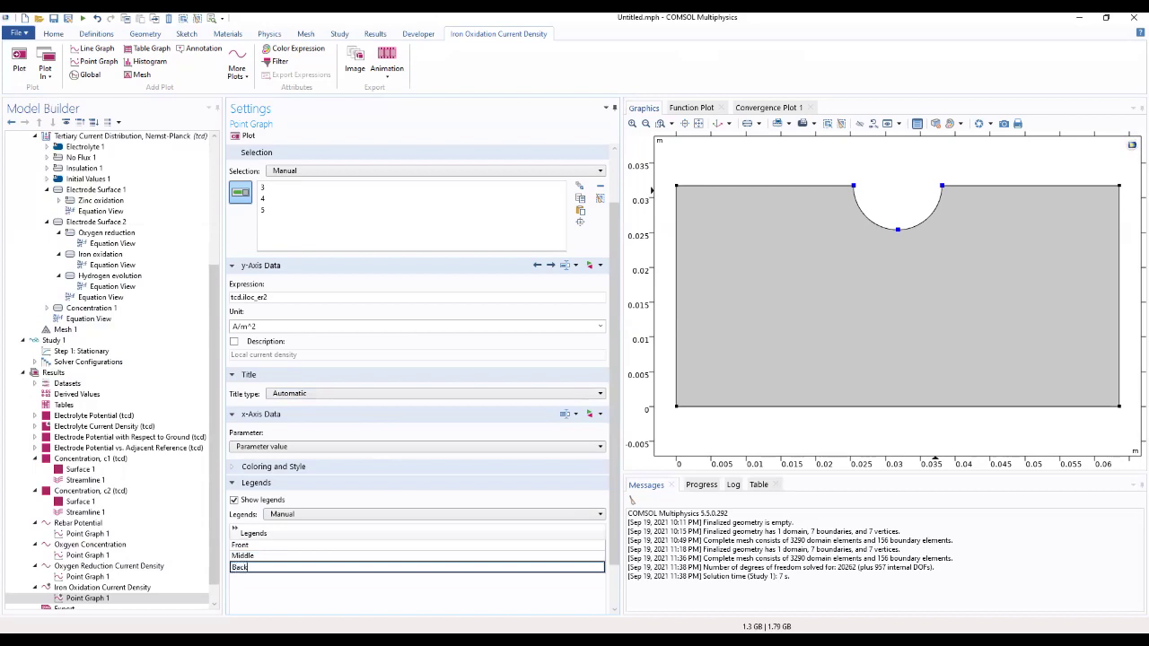
{"action": "left_click", "coordinate": [250, 583]}
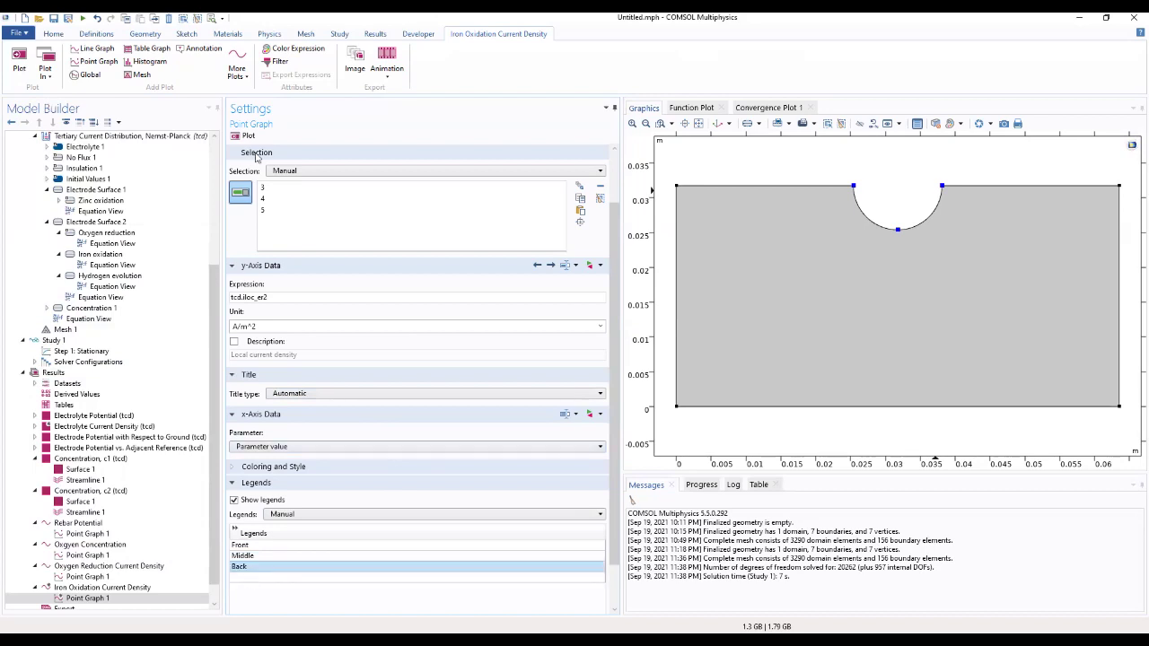
{"action": "left_click", "coordinate": [246, 136]}
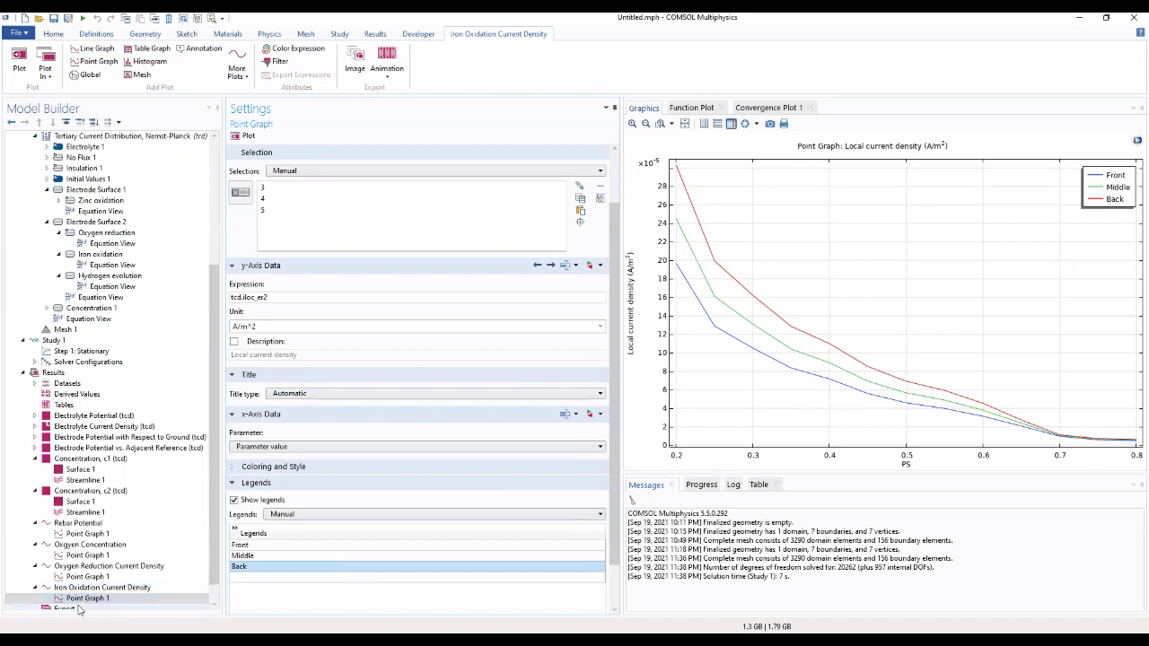
Add another 1D plot group to the results and label it Hydrogen Evolution Current Density
{"action": "left_click", "coordinate": [66, 374]}
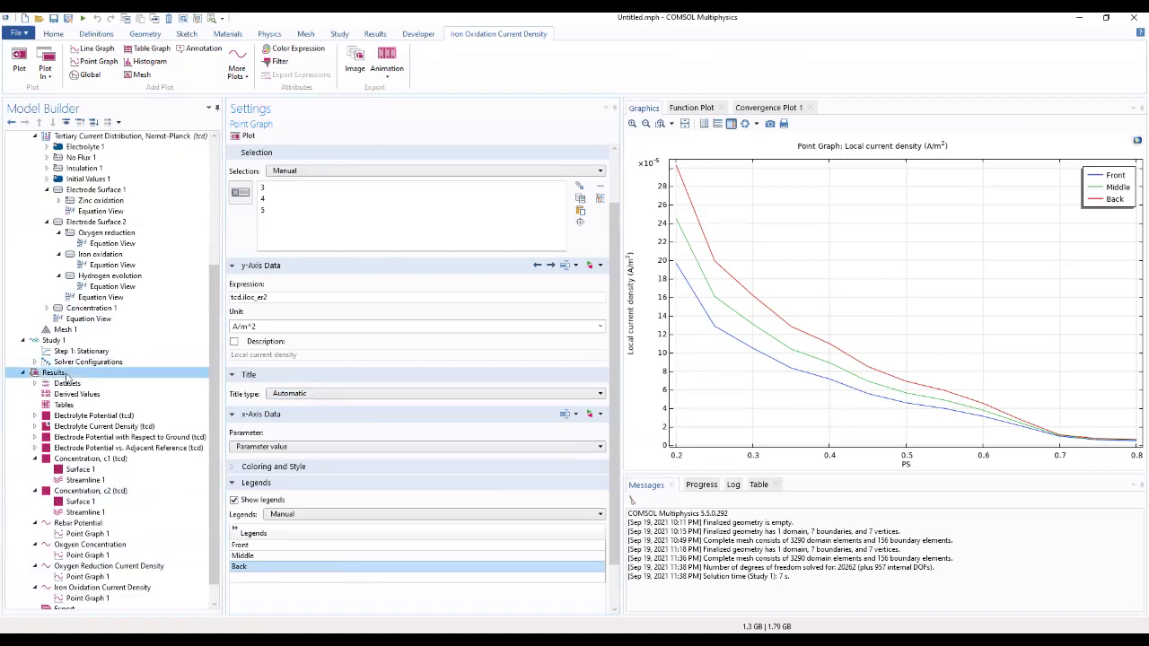
{"action": "right_click", "coordinate": [66, 375]}
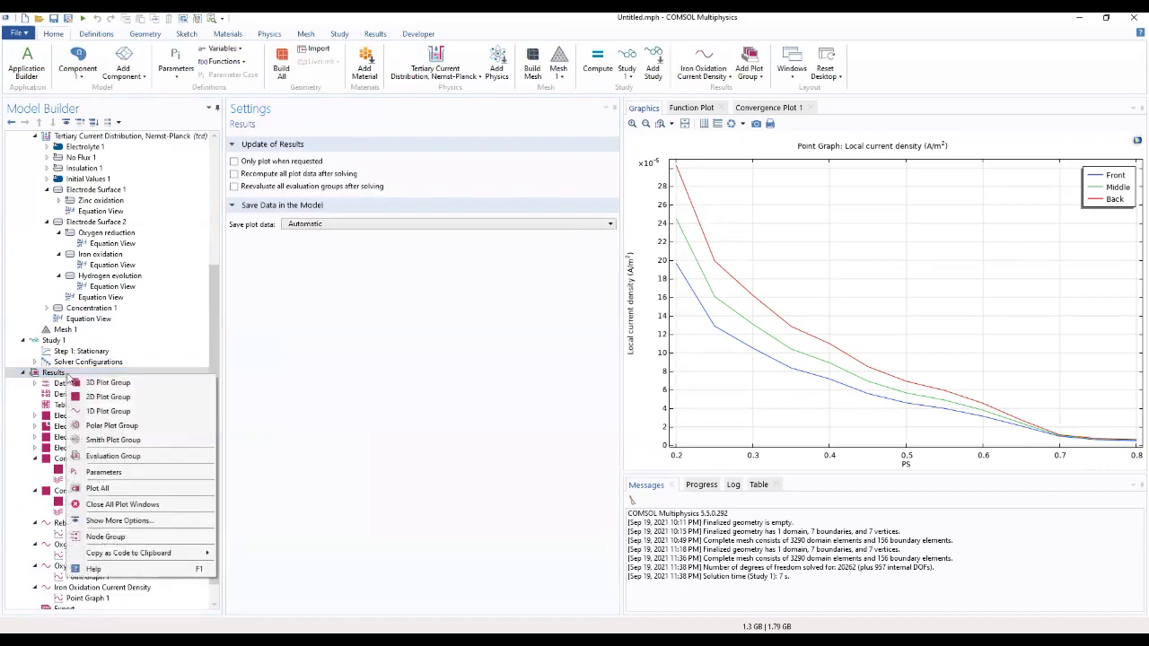
{"action": "left_click", "coordinate": [108, 411]}
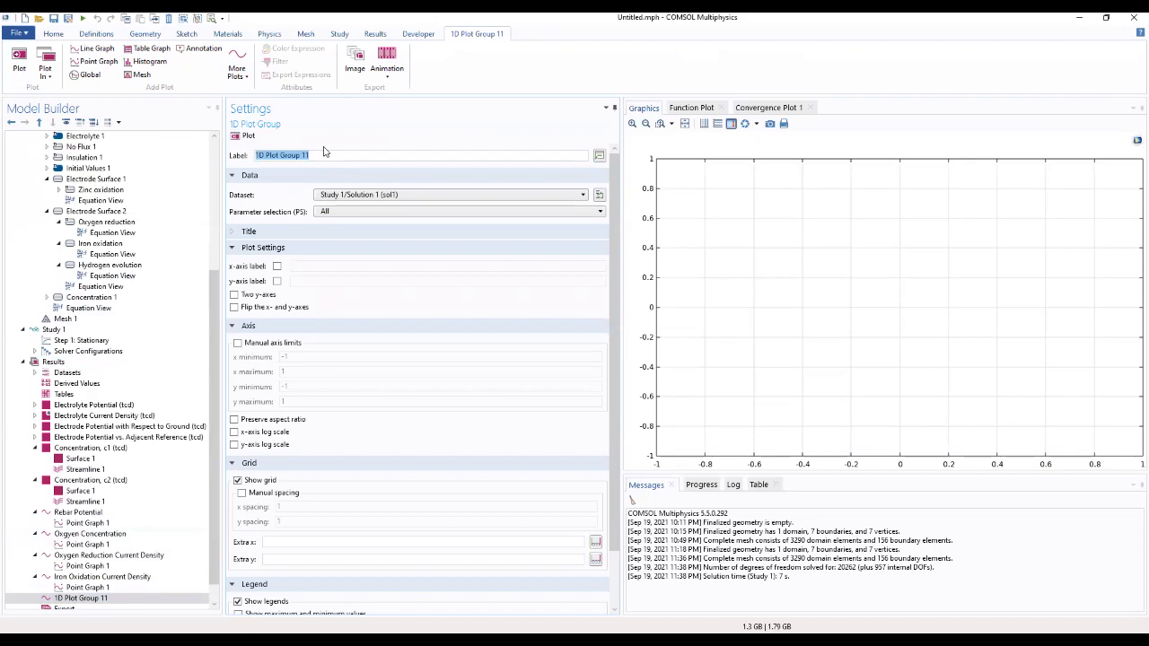
{"action": "type", "text": "Hydrogen Evolution Curr"}
{"action": "type", "text": "ent Density"}
Add a point graph to Hydrogen Evolution Current Density and select rebar points 3, 4 and 5 on the semicircular cutout
{"action": "left_click", "coordinate": [80, 598]}
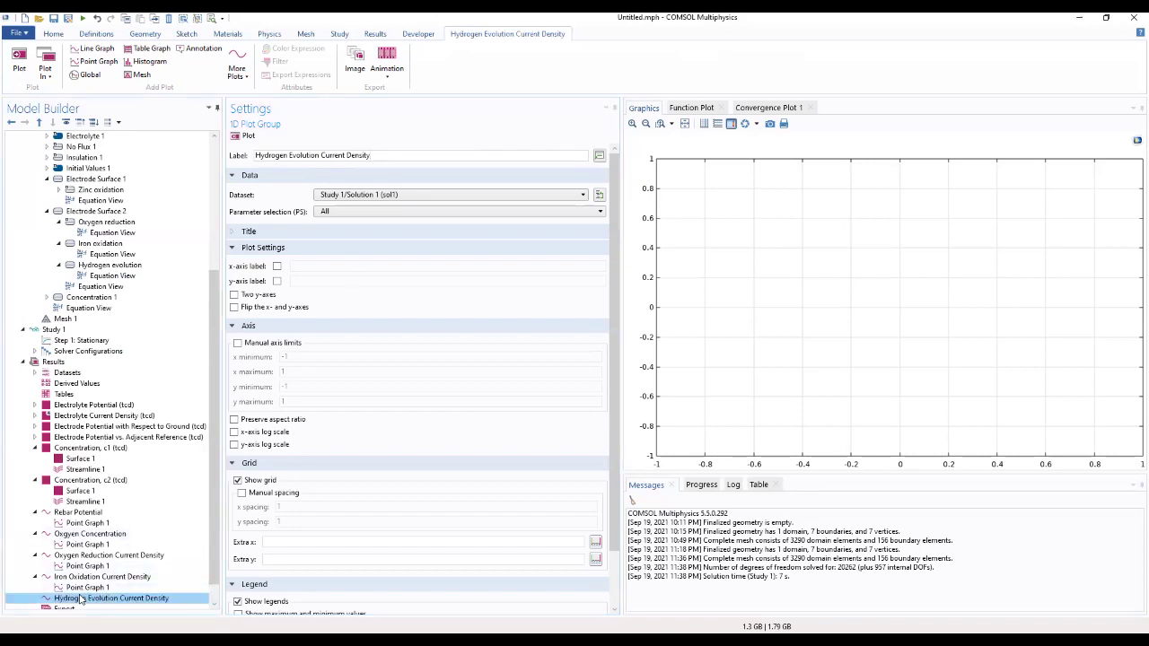
{"action": "right_click", "coordinate": [81, 600]}
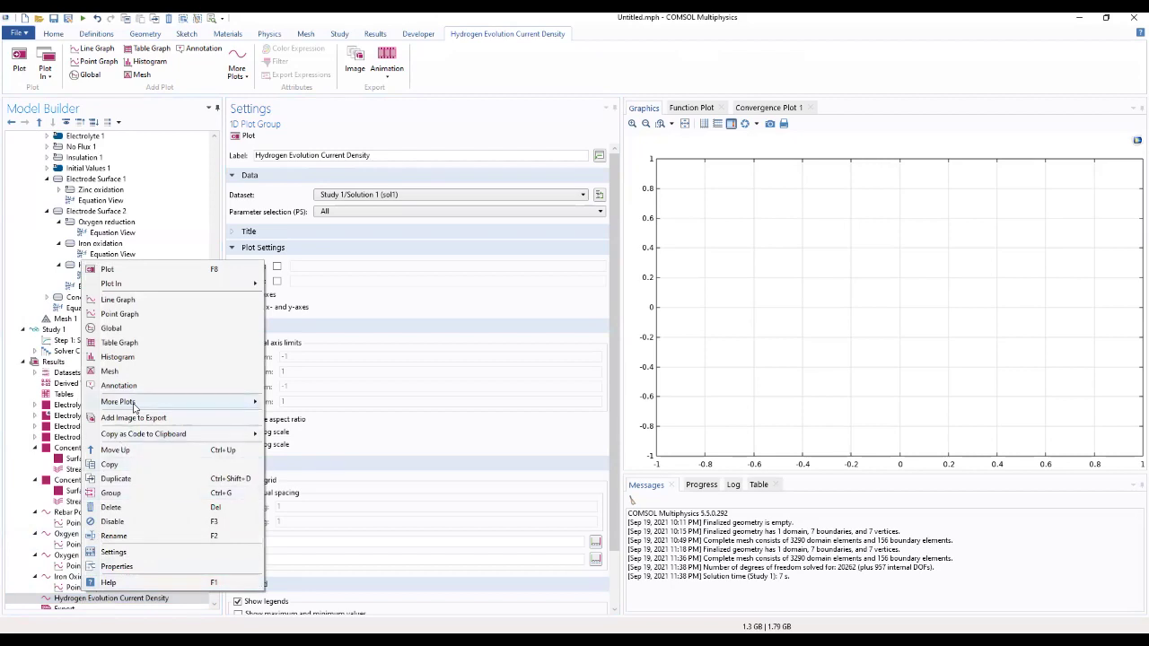
{"action": "left_click", "coordinate": [128, 316]}
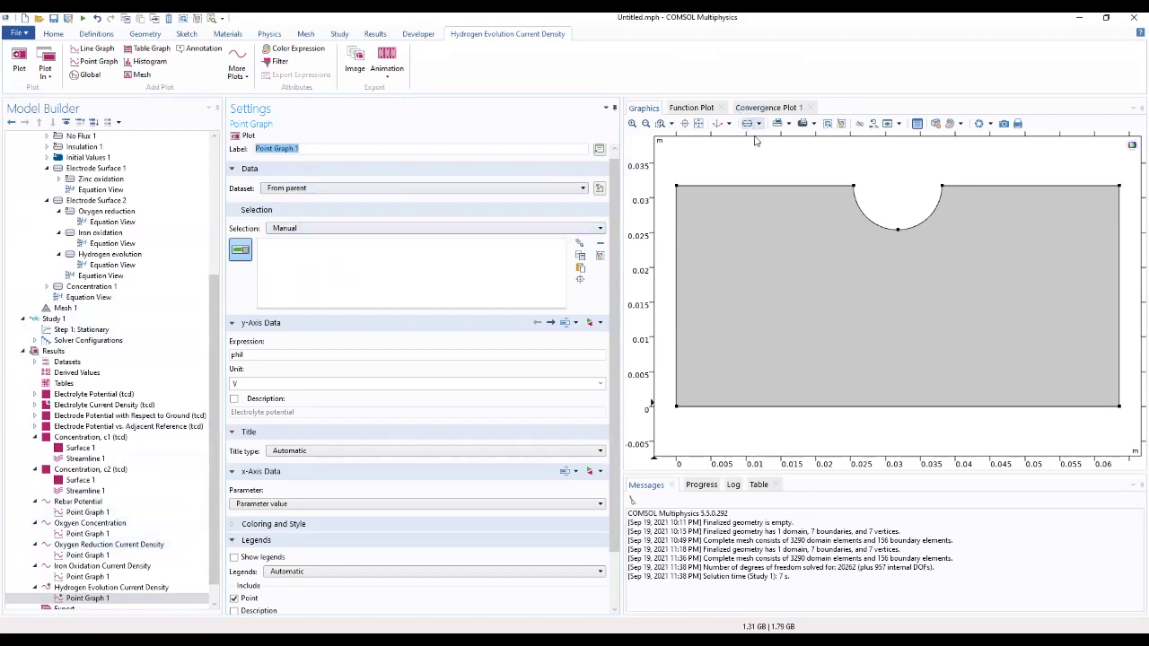
{"action": "left_click", "coordinate": [853, 186]}
{"action": "left_click", "coordinate": [898, 230]}
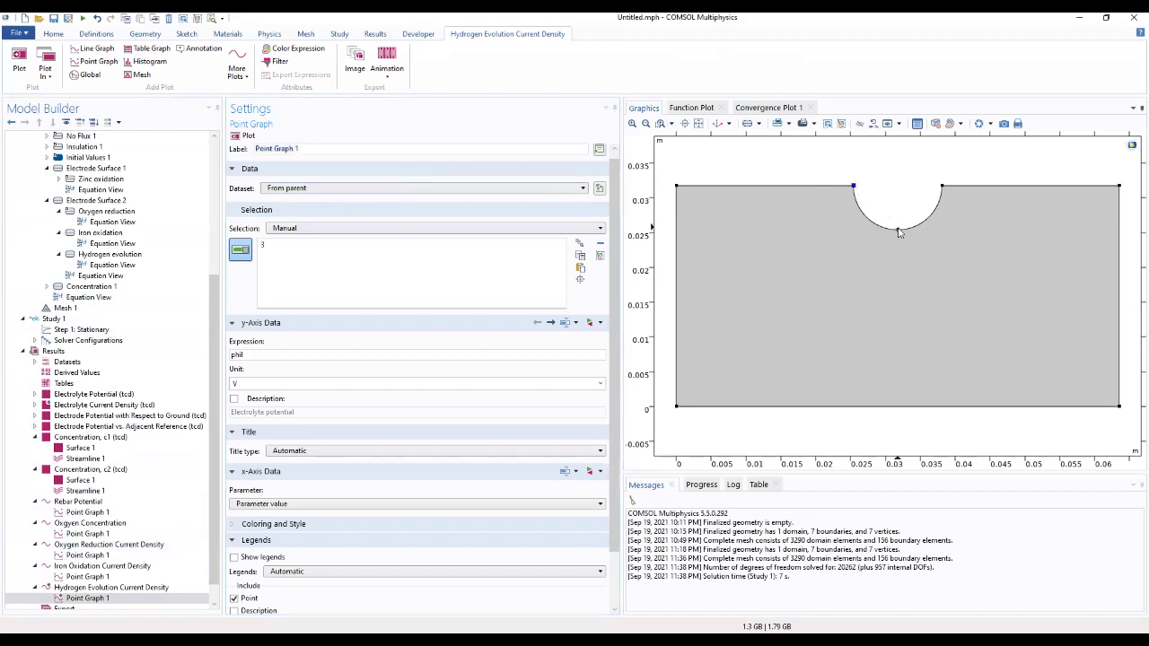
{"action": "left_click", "coordinate": [942, 186]}
Set the hydrogen evolution point graph's y-axis expression to tcd.iloc_er3
{"action": "double_click", "coordinate": [247, 355]}
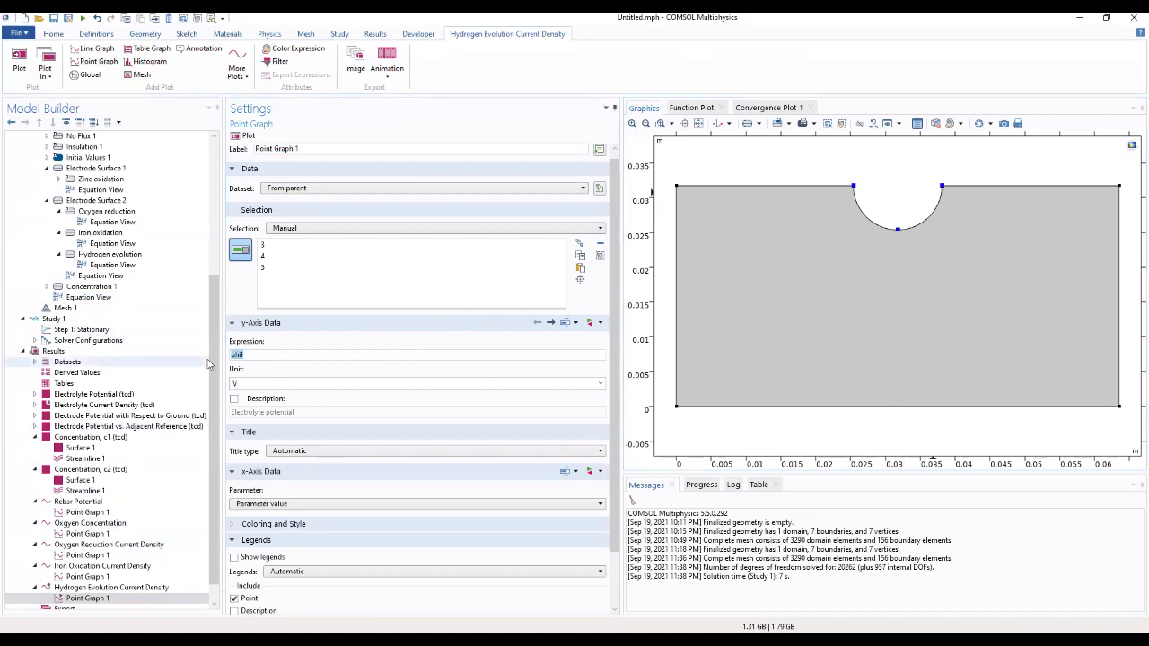
{"action": "type", "text": "tcd.iloc_er3"}
{"action": "key", "text": "Return"}
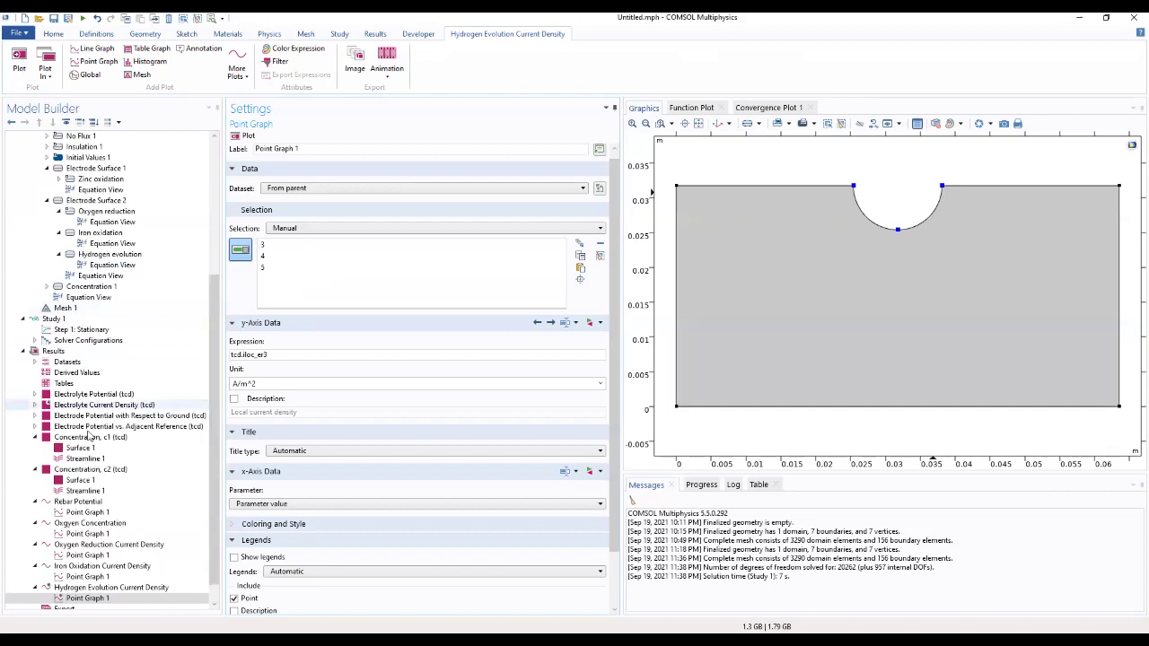
{"action": "left_click", "coordinate": [123, 600]}
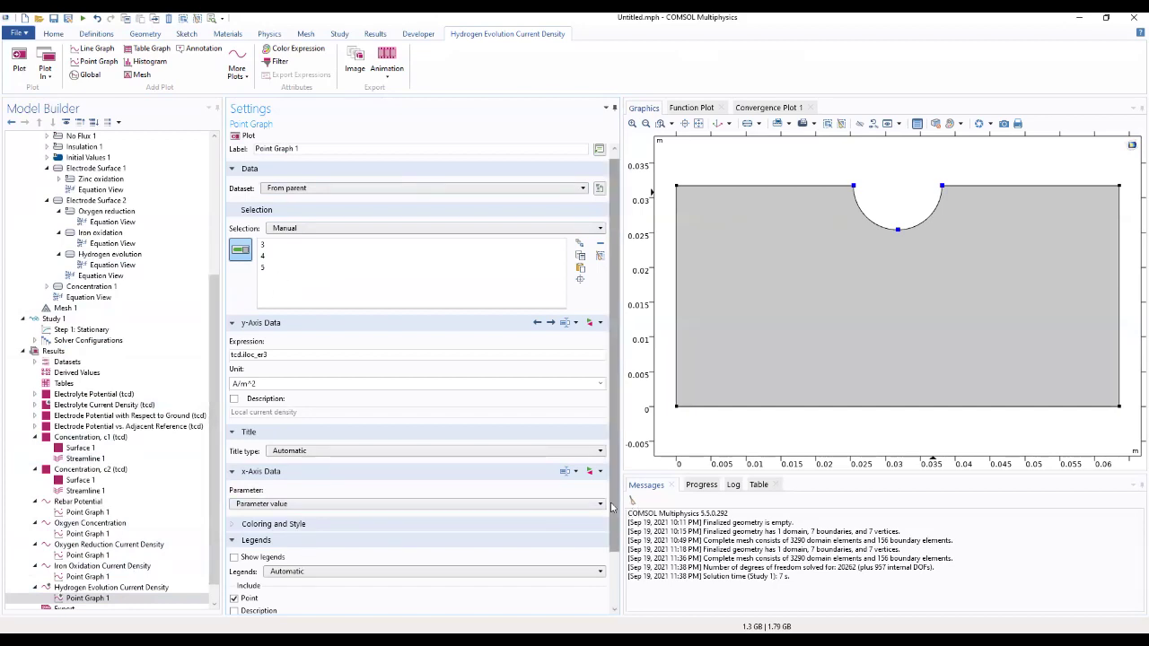
Turn on legends for the hydrogen evolution point graph and set them to Manual
{"action": "scroll", "coordinate": [604, 566], "scroll_direction": "down", "scroll_amount": 2}
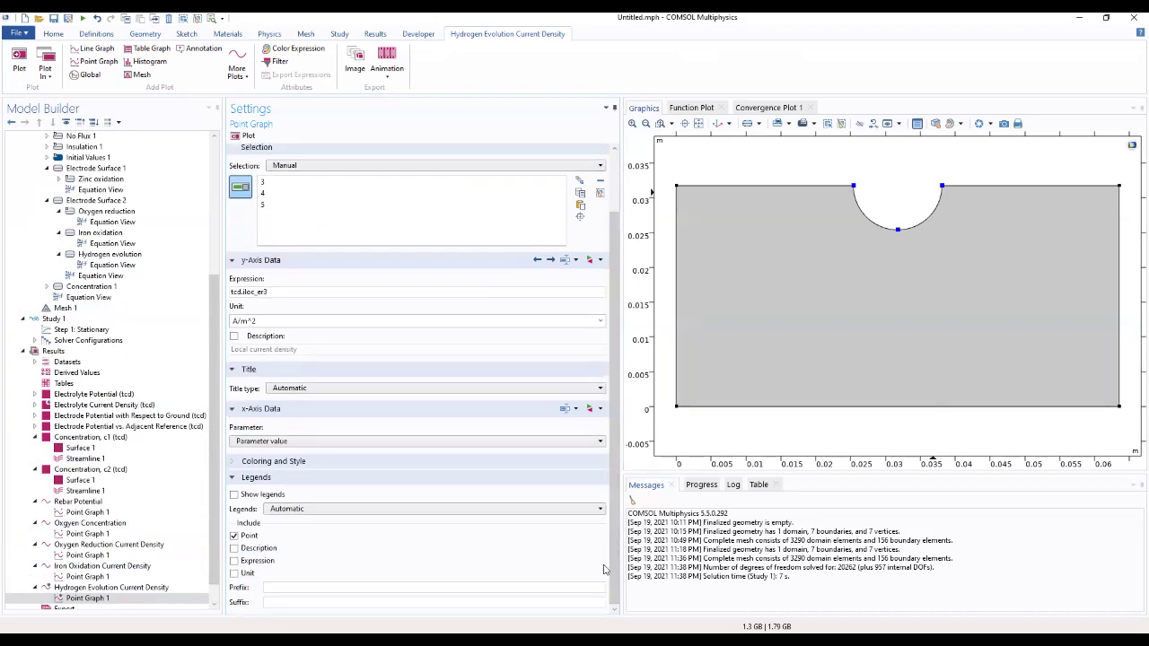
{"action": "left_click", "coordinate": [234, 495]}
{"action": "left_click", "coordinate": [285, 510]}
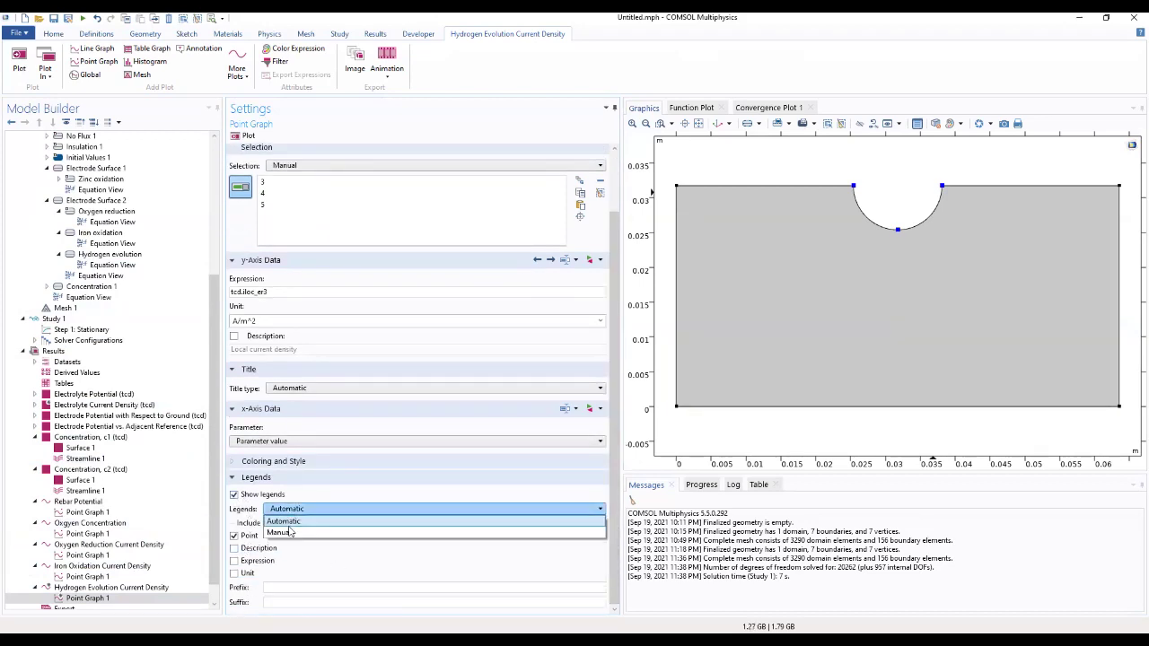
{"action": "left_click", "coordinate": [286, 540]}
Enter Front, Middle and Back as the legends and plot the hydrogen evolution current density
{"action": "left_click", "coordinate": [270, 540]}
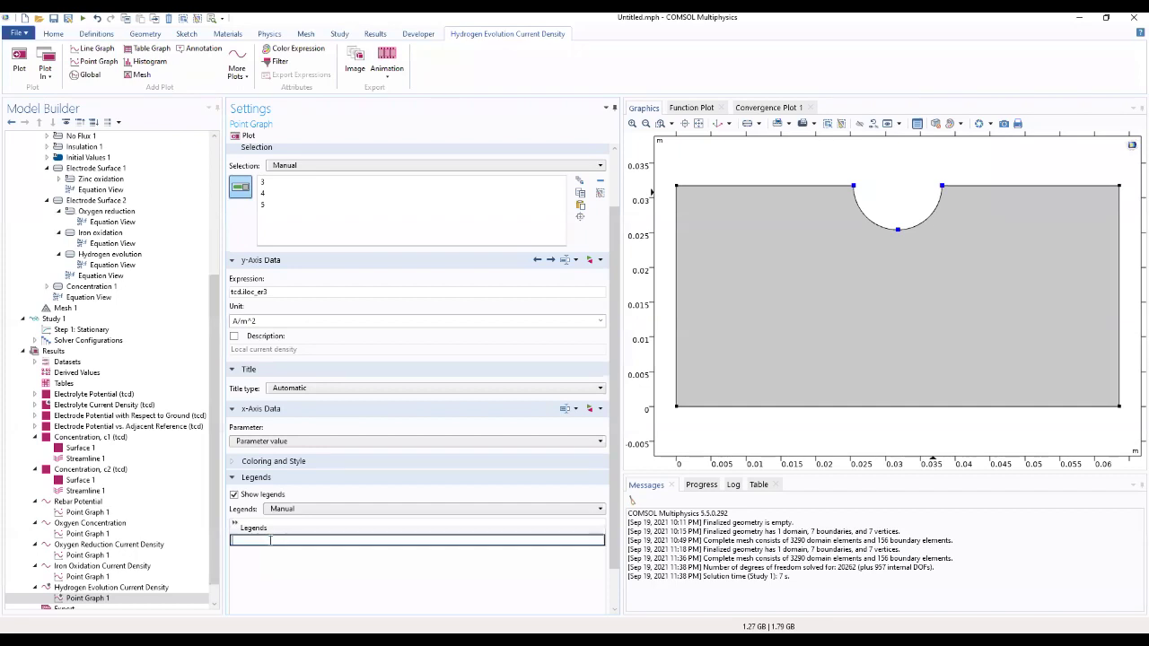
{"action": "type", "text": "Front"}
{"action": "left_click", "coordinate": [277, 551]}
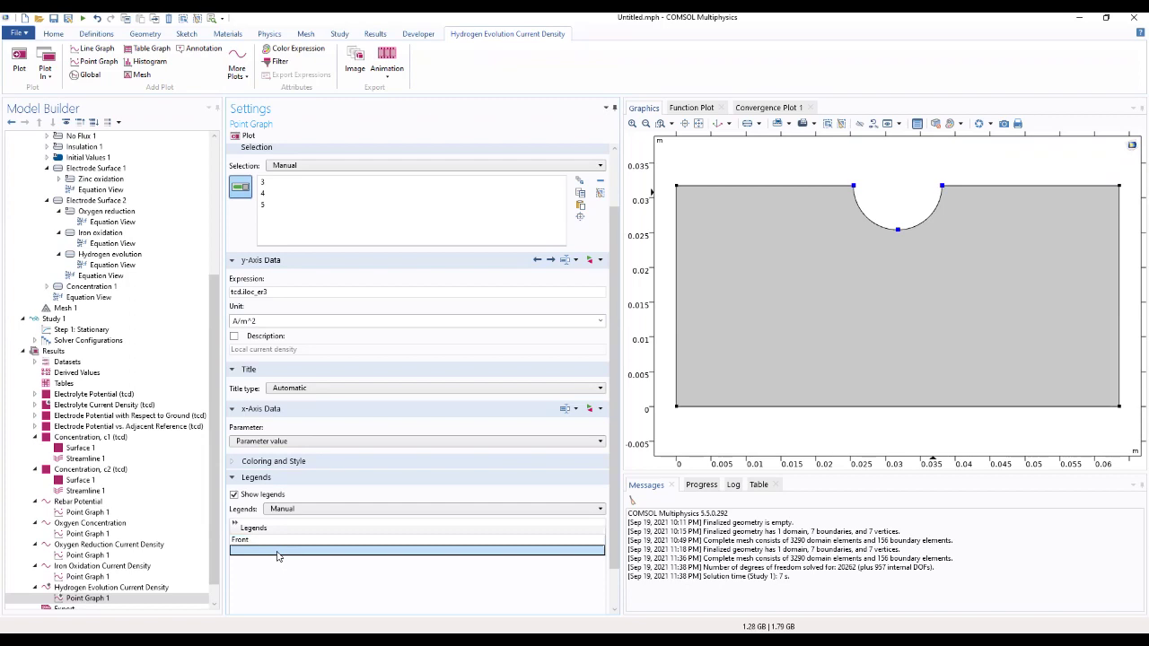
{"action": "type", "text": "Middle"}
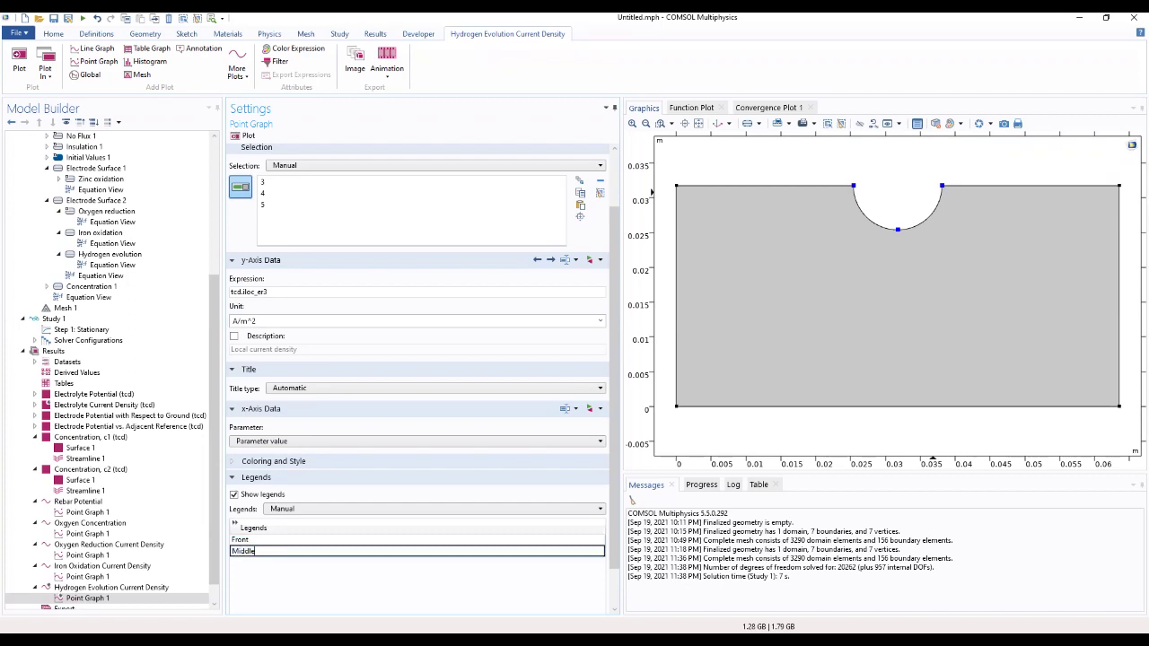
{"action": "scroll", "coordinate": [276, 563], "scroll_direction": "down", "scroll_amount": 1}
{"action": "left_click", "coordinate": [278, 542]}
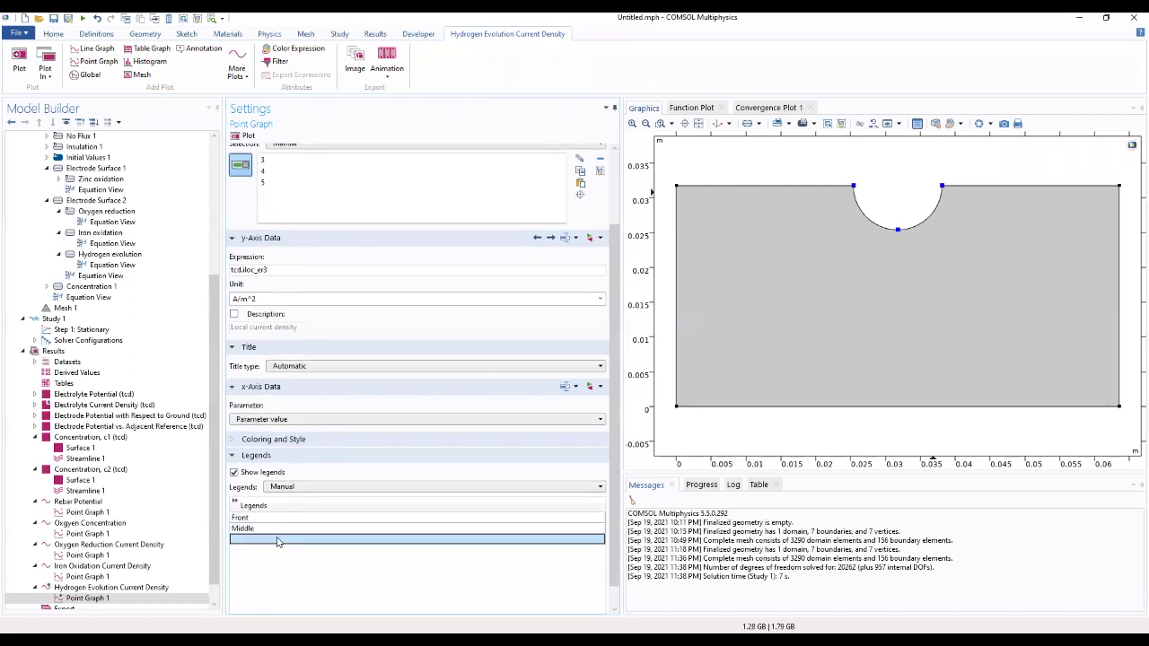
{"action": "left_click", "coordinate": [277, 541]}
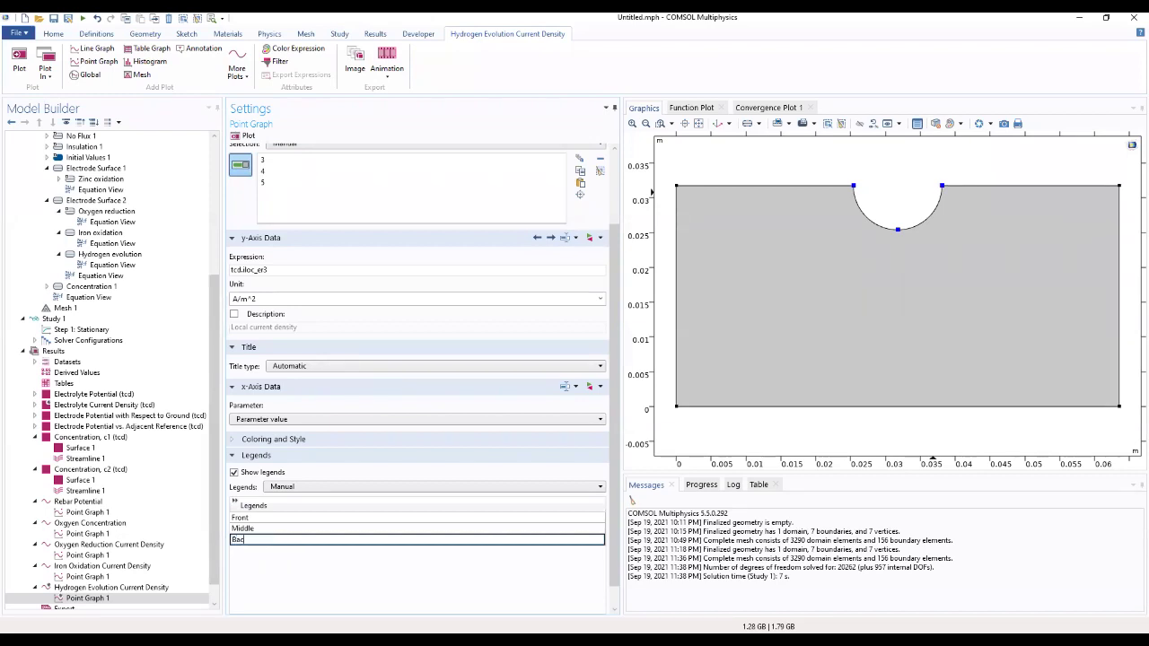
{"action": "key", "text": "Return"}
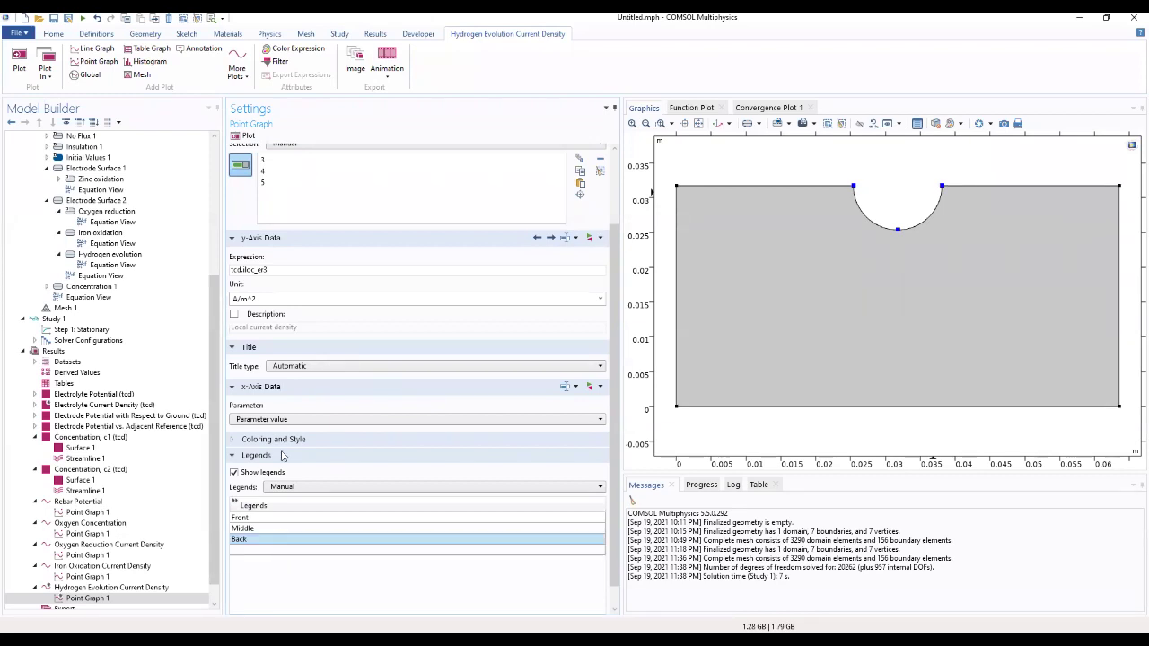
{"action": "left_click", "coordinate": [243, 137]}
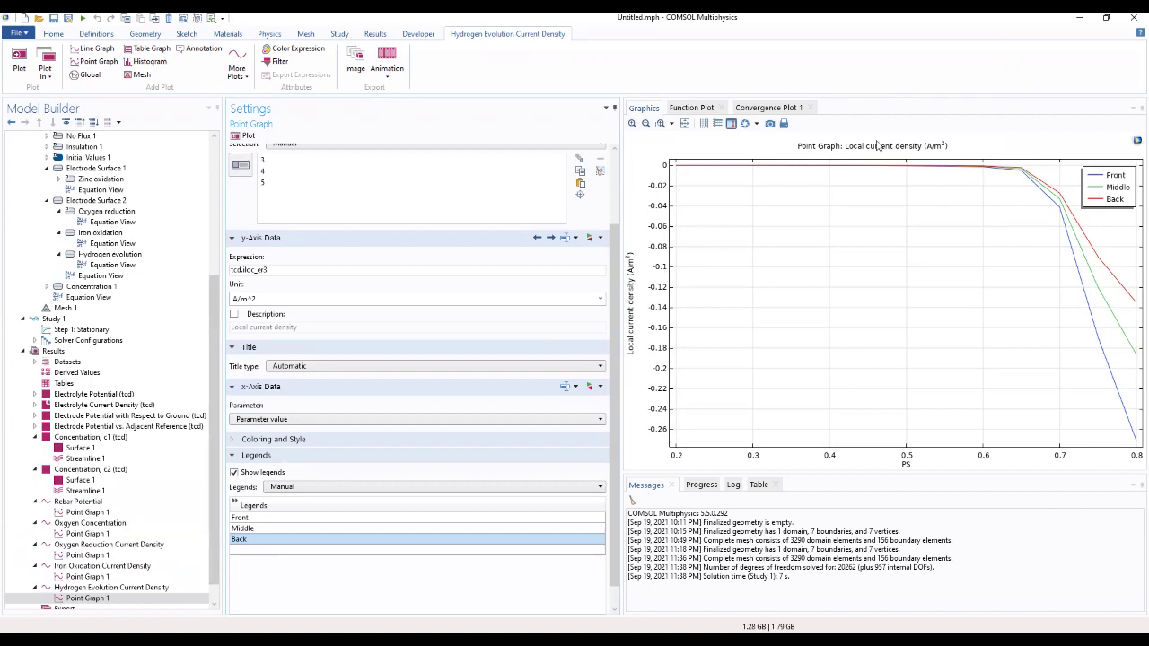
Review the point graphs of iron oxidation and oxygen reduction current density, oxygen concentration and rebar potential against pore saturation
{"action": "left_click", "coordinate": [1068, 236]}
{"action": "left_click", "coordinate": [100, 588]}
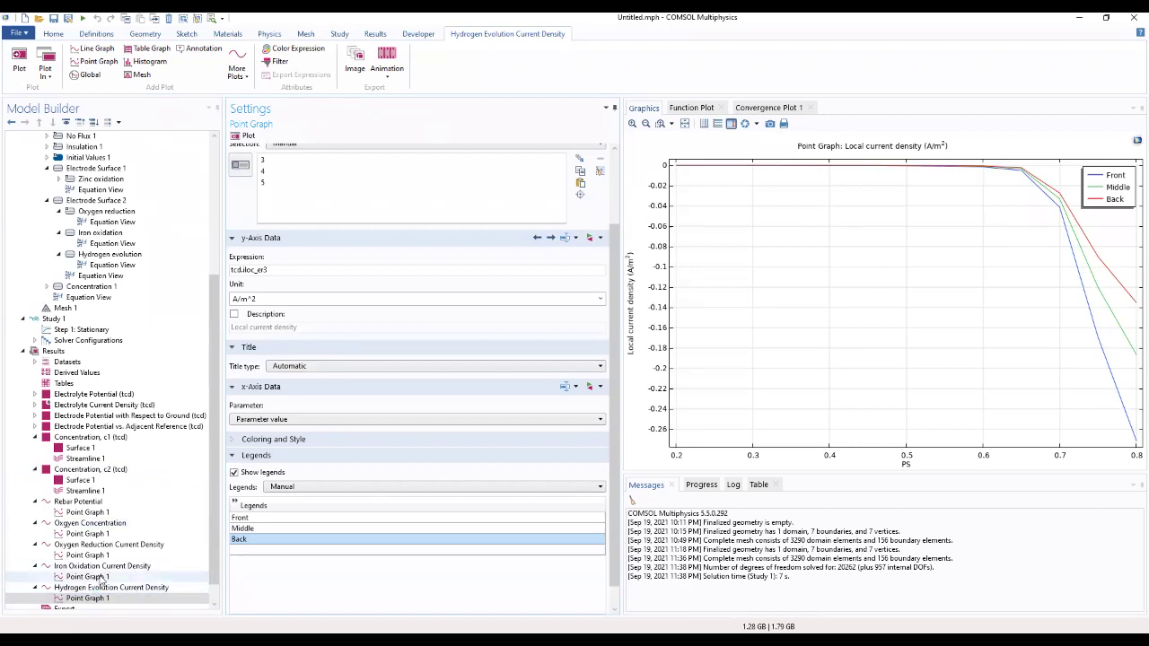
{"action": "left_click", "coordinate": [97, 577]}
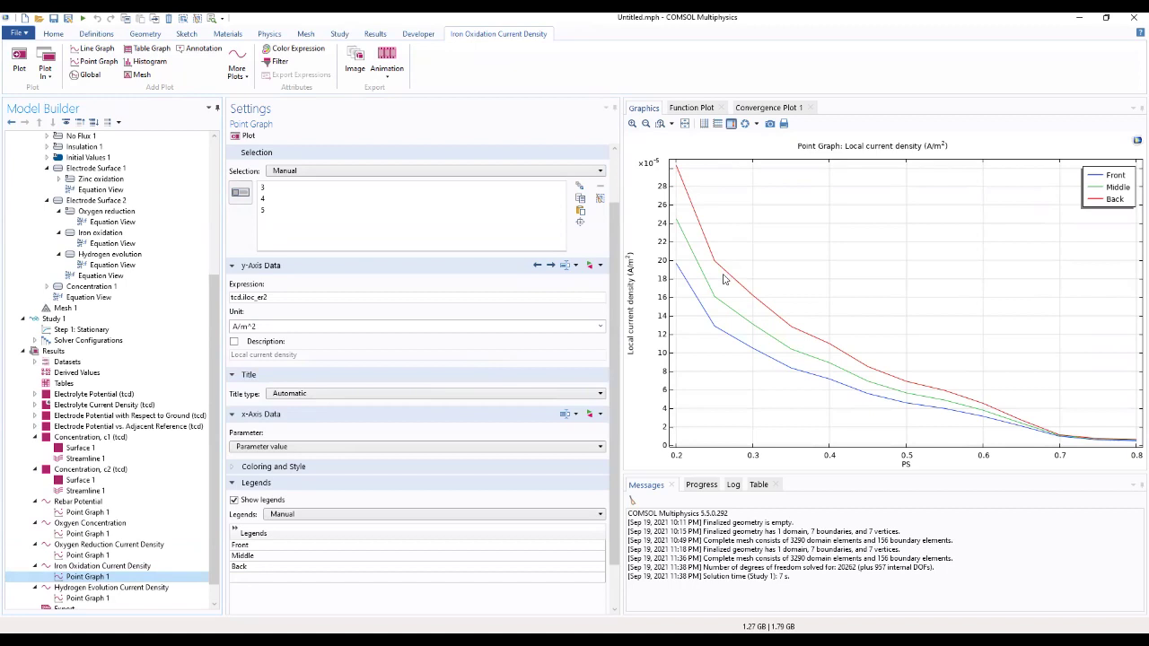
{"action": "left_click", "coordinate": [88, 556]}
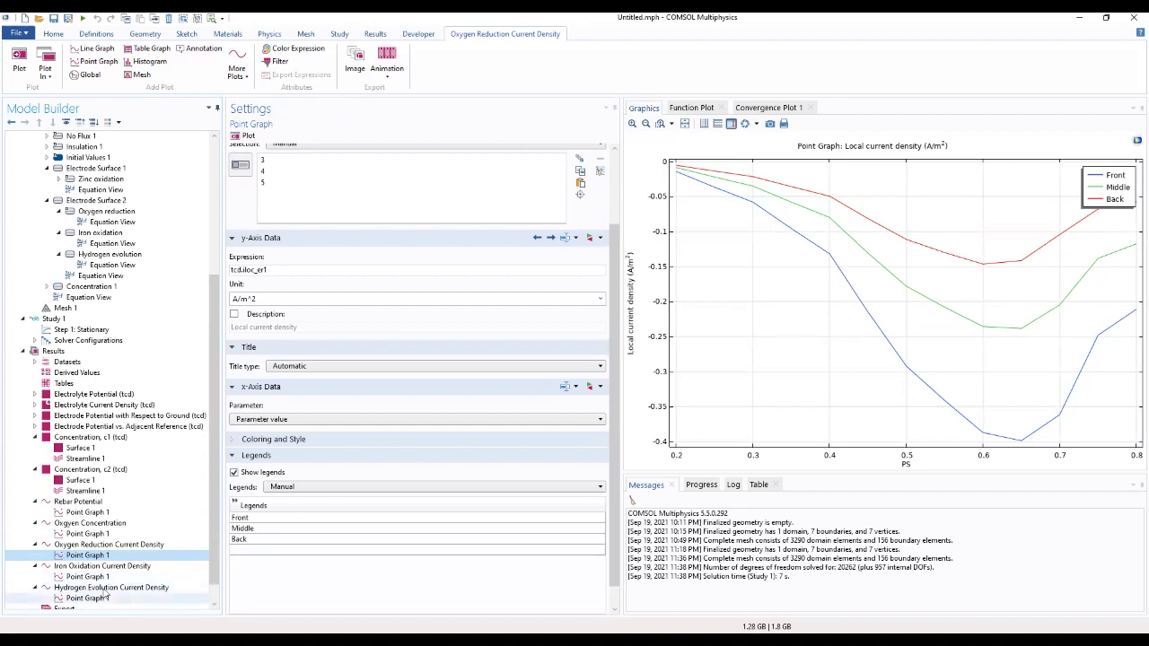
{"action": "left_click", "coordinate": [79, 534]}
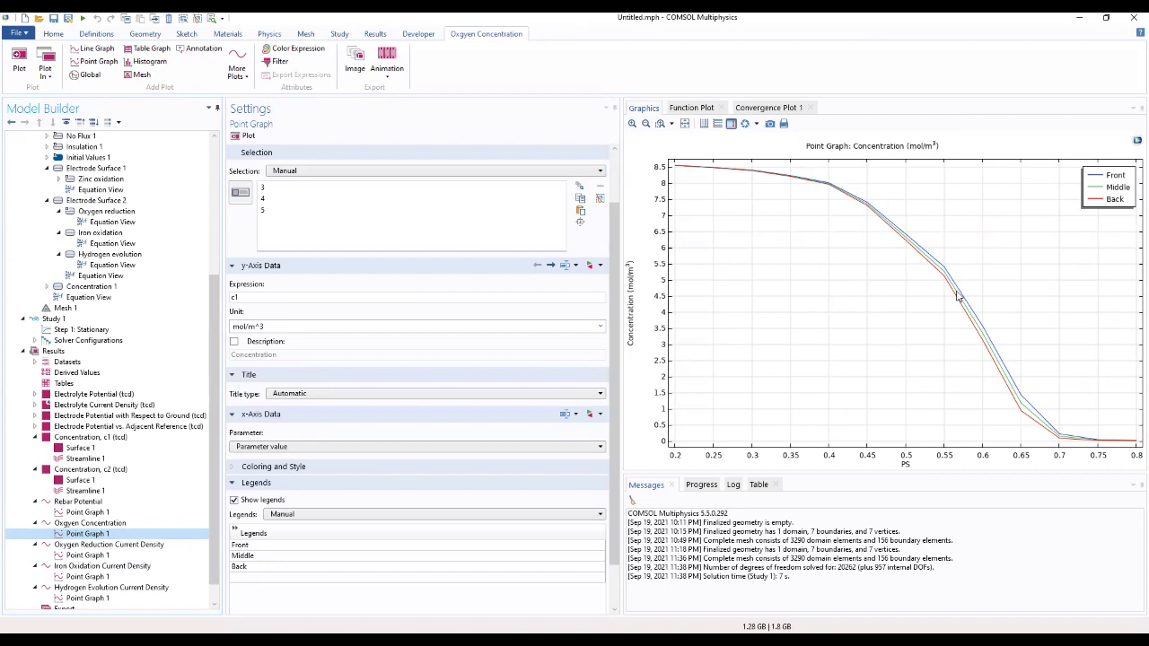
{"action": "left_click", "coordinate": [86, 512]}
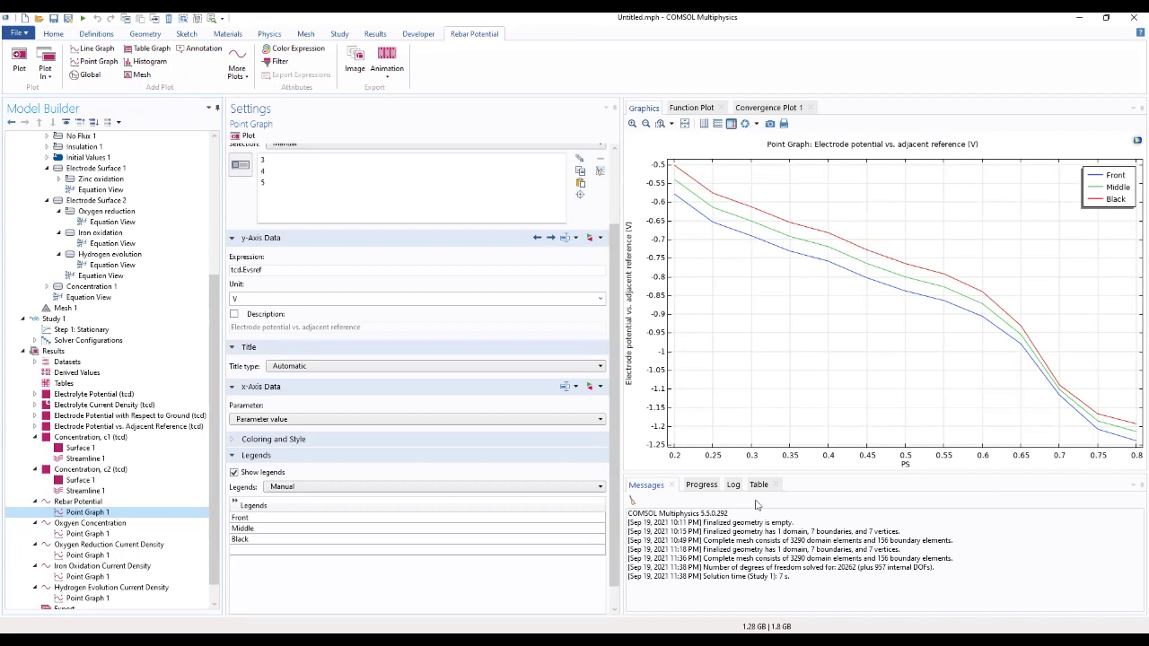
Examine the auxiliary sweep of the Stationary study step and the parameters available for it, keeping PS (Pore saturation)
{"action": "left_click", "coordinate": [94, 342]}
{"action": "left_click", "coordinate": [97, 331]}
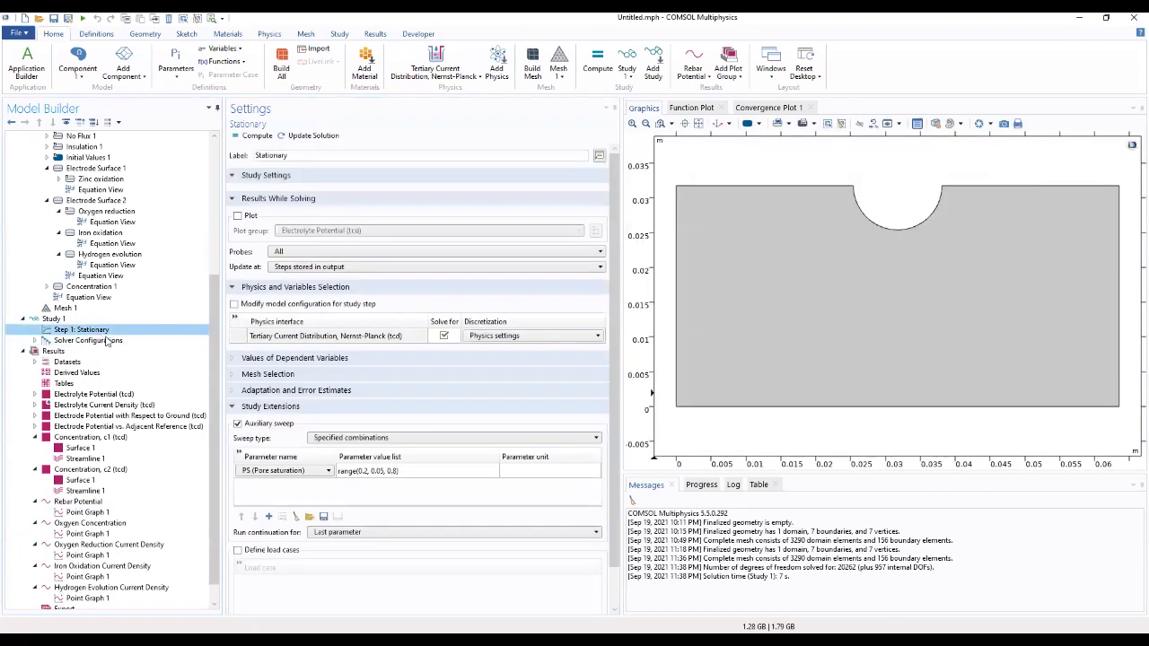
{"action": "left_click", "coordinate": [287, 473]}
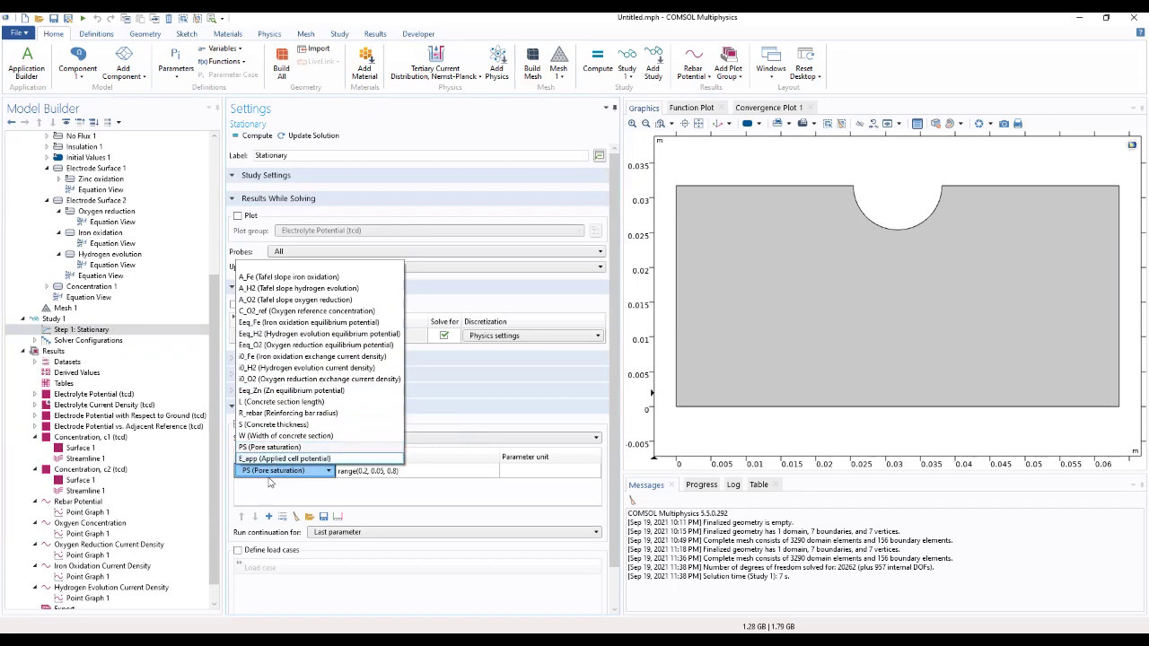
{"action": "left_click", "coordinate": [406, 504]}
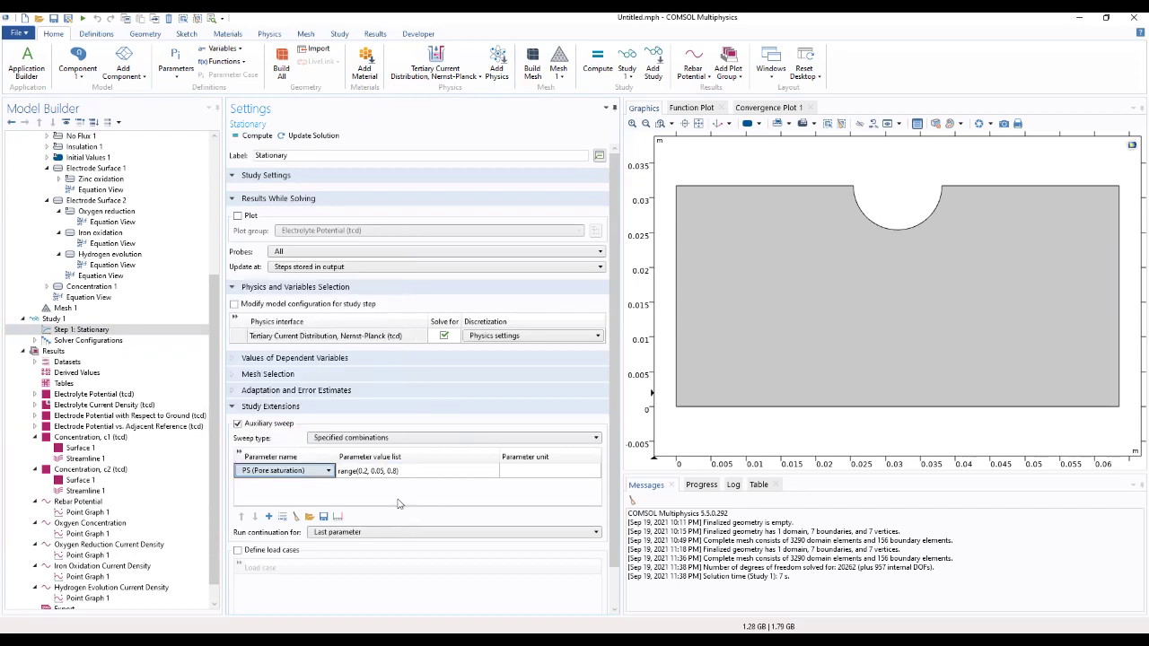
{"action": "left_click", "coordinate": [332, 473]}
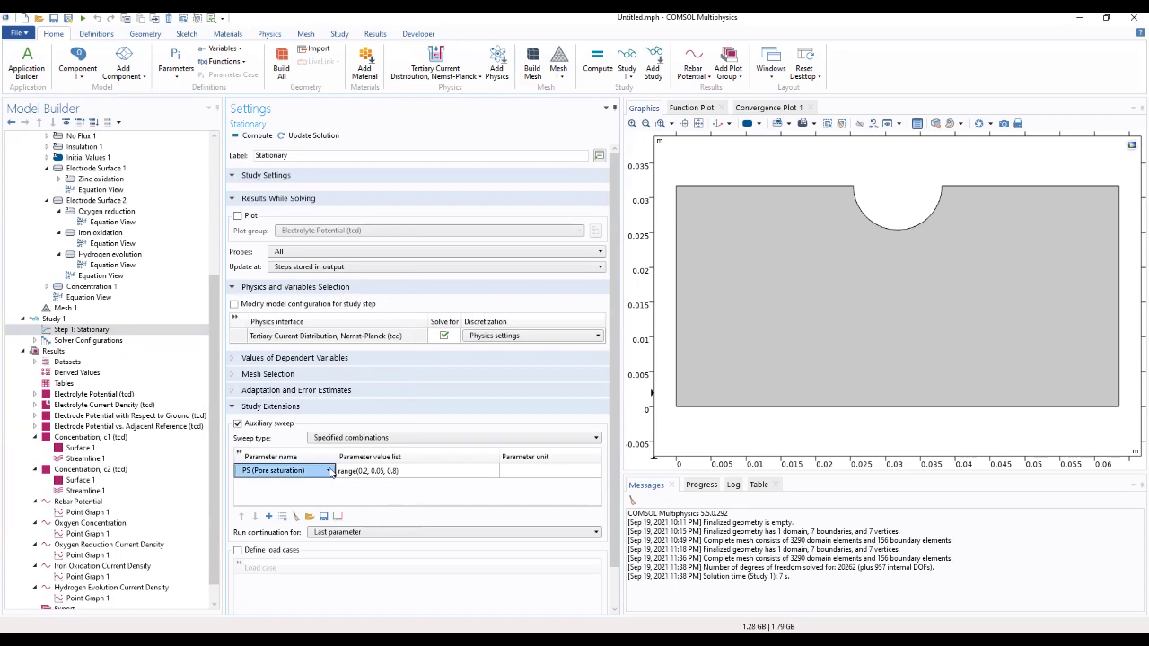
{"action": "left_click", "coordinate": [330, 471]}
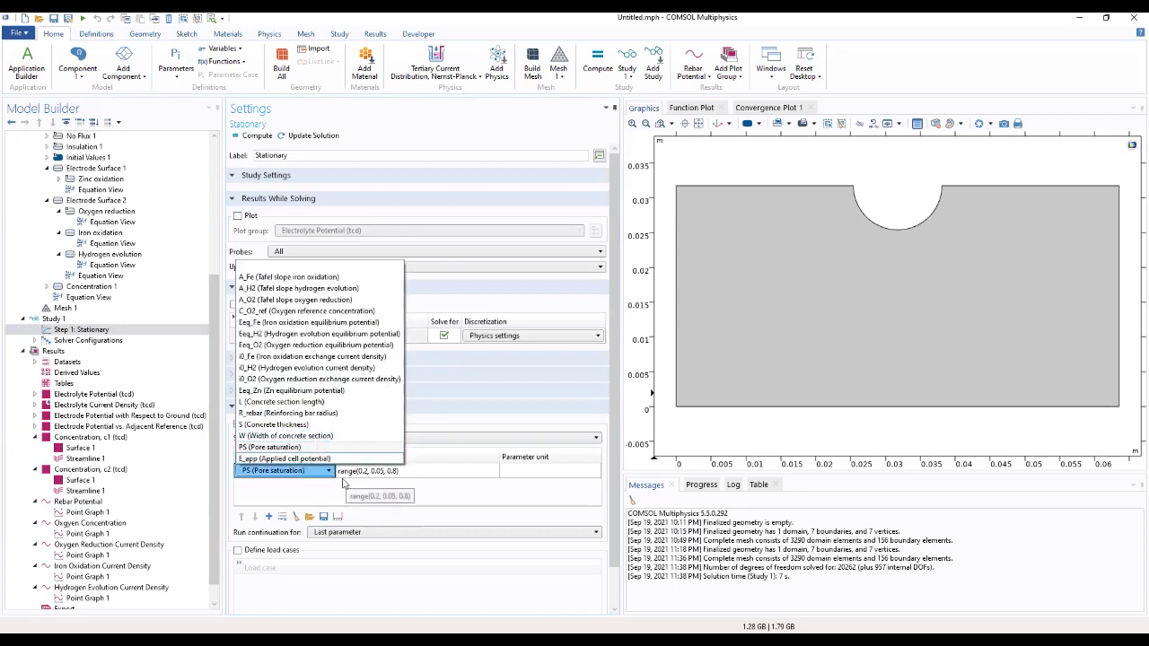
{"action": "left_click", "coordinate": [344, 485]}
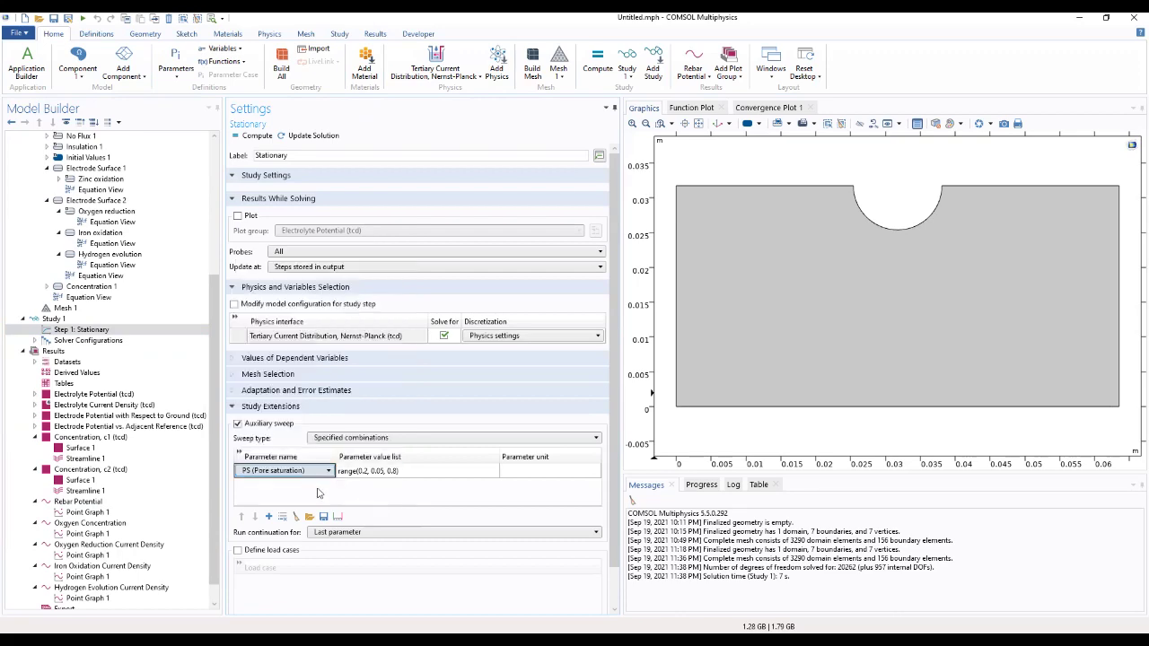
Review the rebar potential graph and the 2D plots of electrolyte potential, electrode potential with respect to ground and electrode potential vs. adjacent reference
{"action": "left_click", "coordinate": [80, 512]}
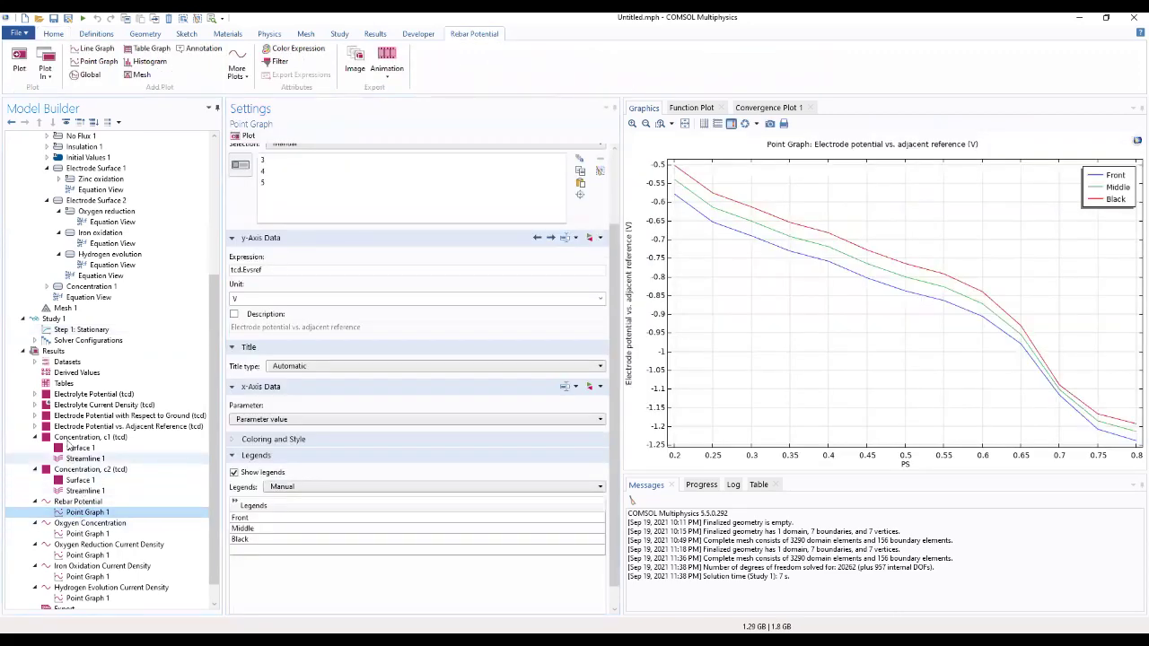
{"action": "left_click", "coordinate": [76, 395]}
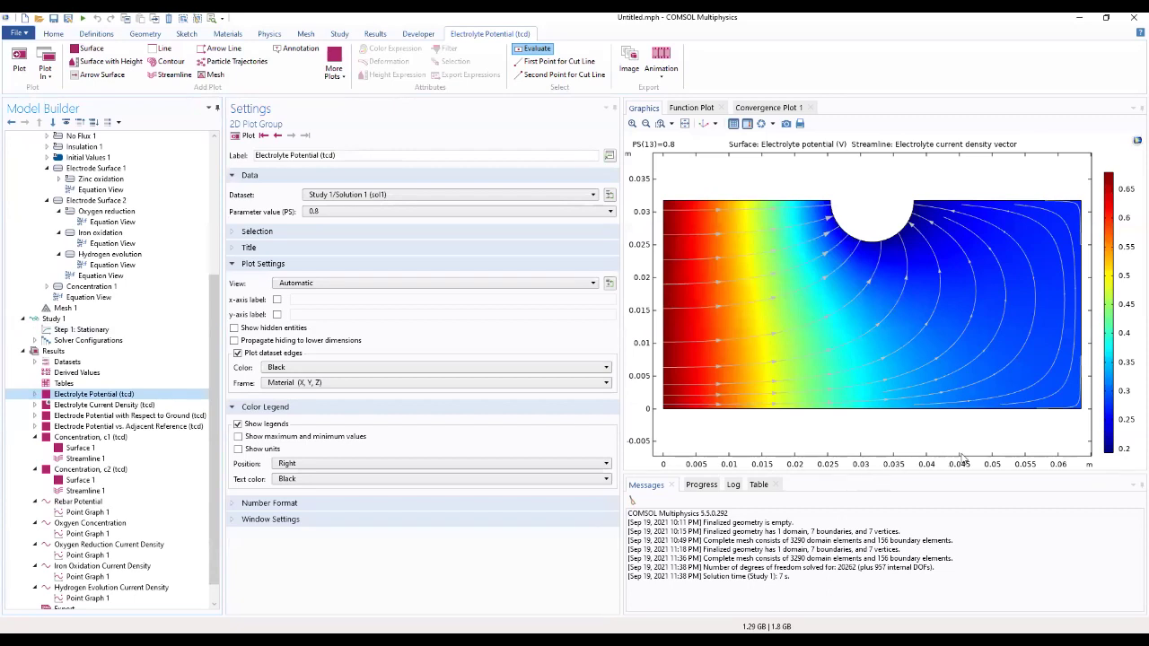
{"action": "left_click", "coordinate": [97, 416]}
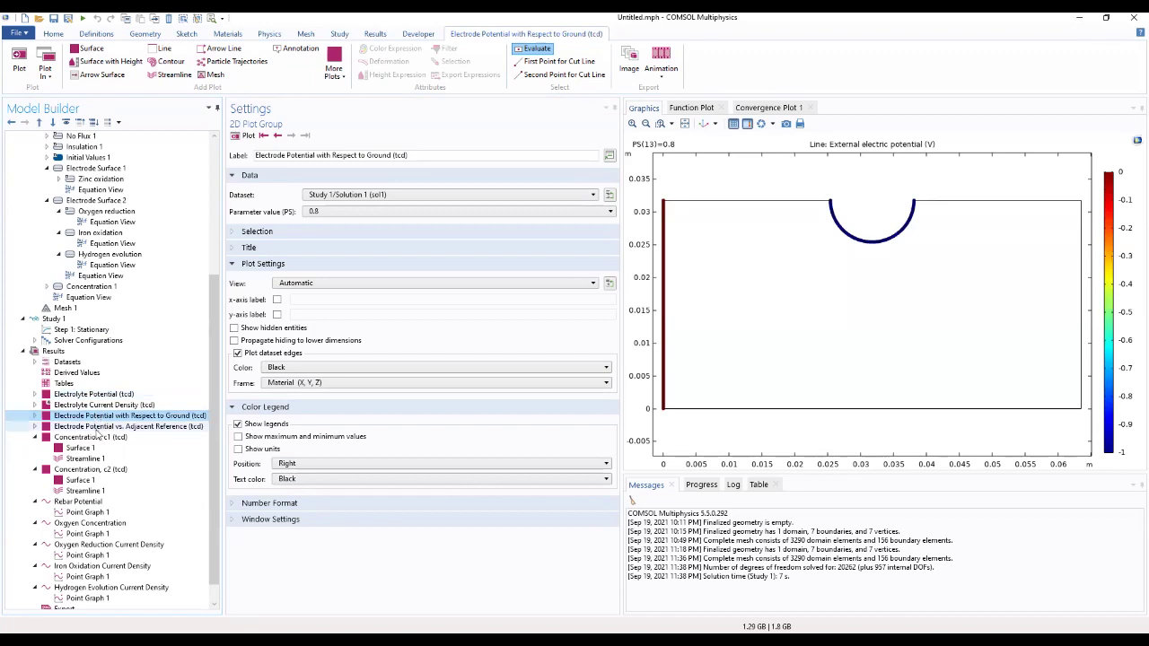
{"action": "left_click", "coordinate": [96, 428]}
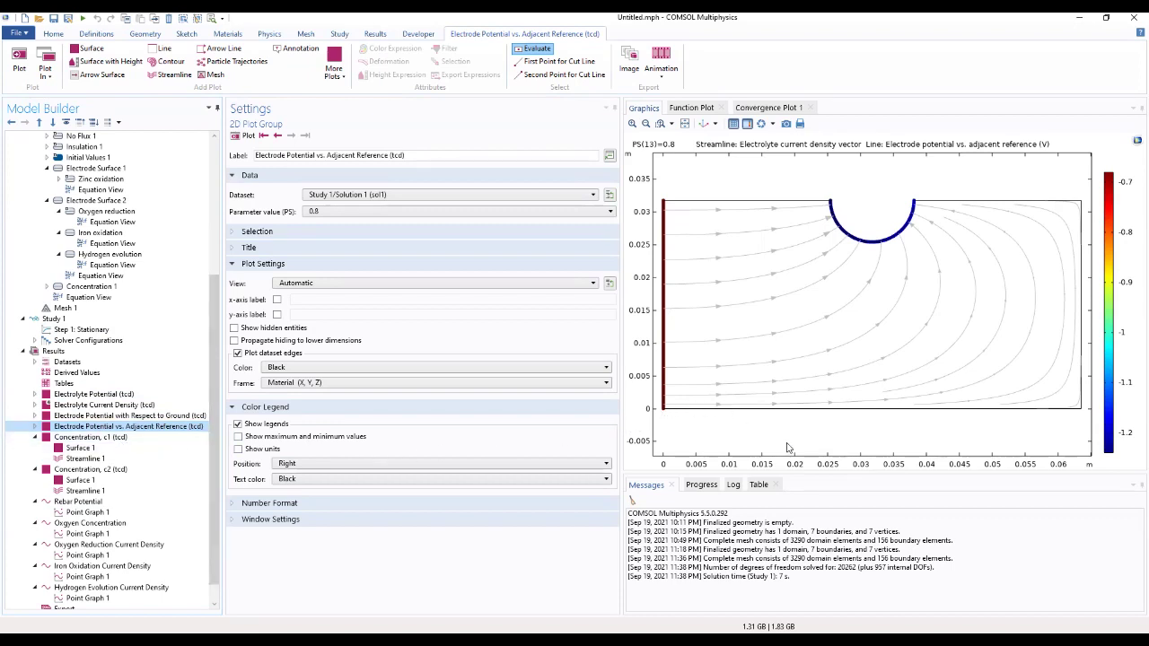
{"action": "left_click", "coordinate": [126, 417]}
{"action": "left_click", "coordinate": [123, 406]}
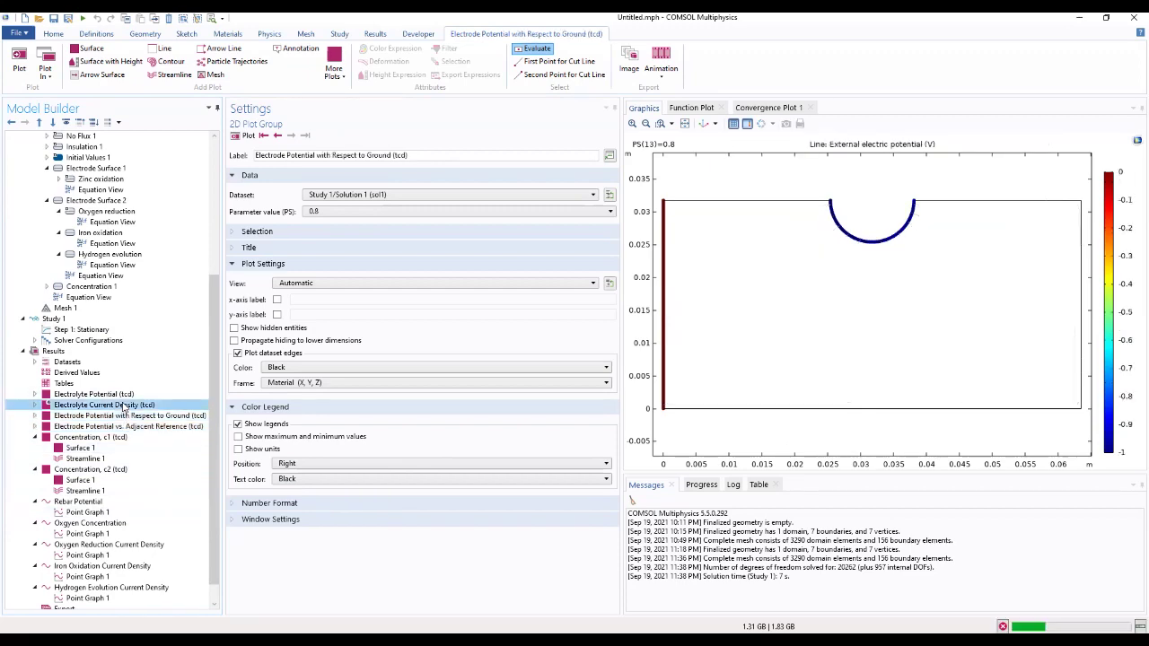
{"action": "left_click", "coordinate": [111, 395]}
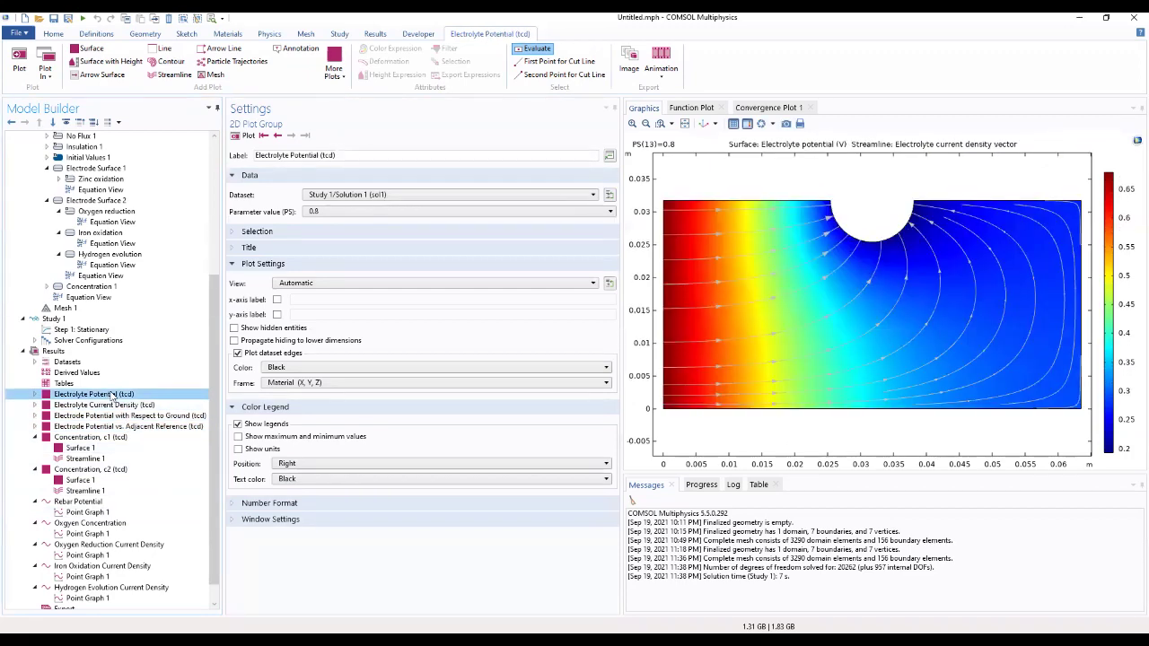
Expand the four electrolyte and electrode plot groups and inspect the electrolyte potential surface and the streamline settings
{"action": "left_click", "coordinate": [35, 394]}
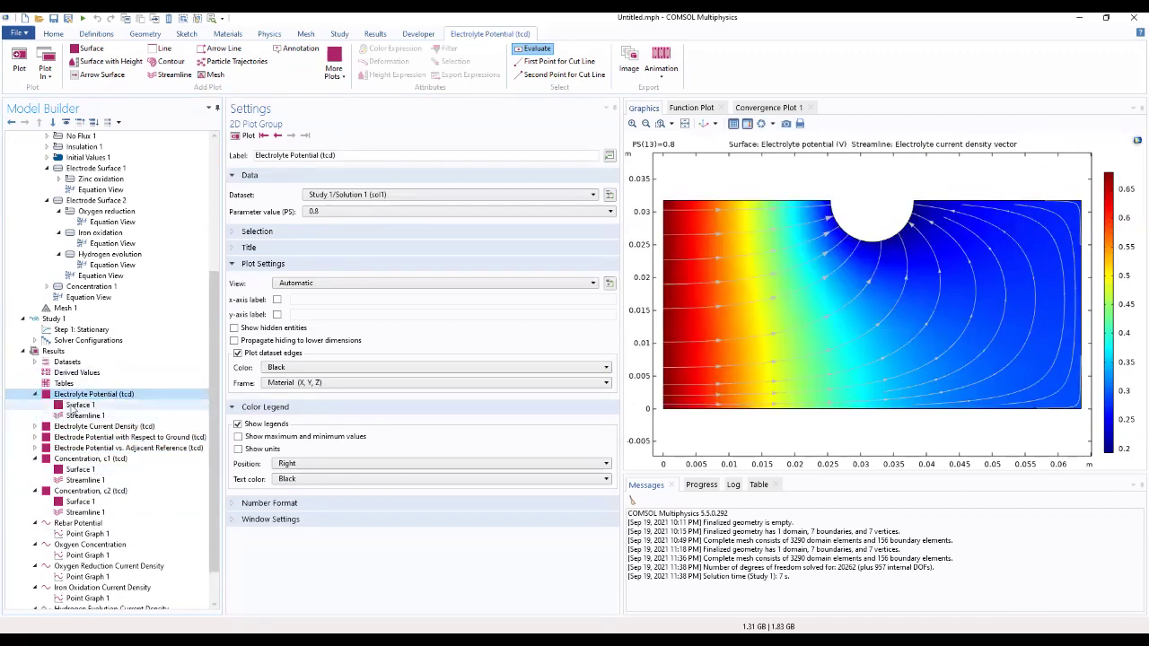
{"action": "left_click", "coordinate": [79, 405]}
{"action": "left_click", "coordinate": [85, 415]}
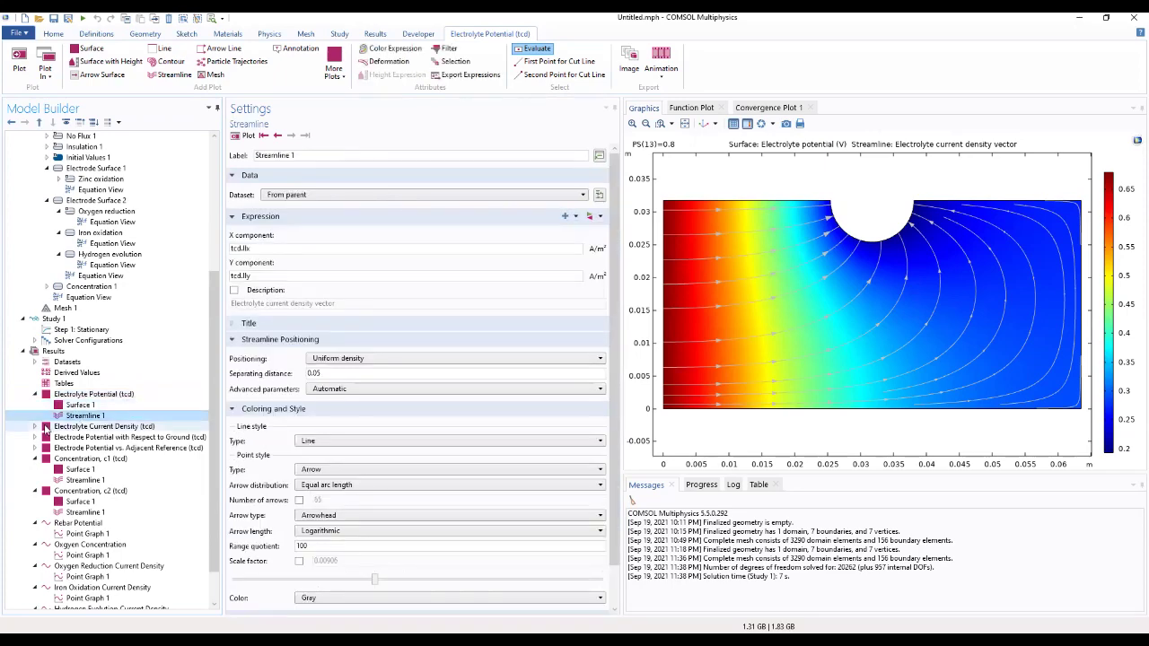
{"action": "left_click", "coordinate": [35, 426]}
{"action": "left_click", "coordinate": [83, 437]}
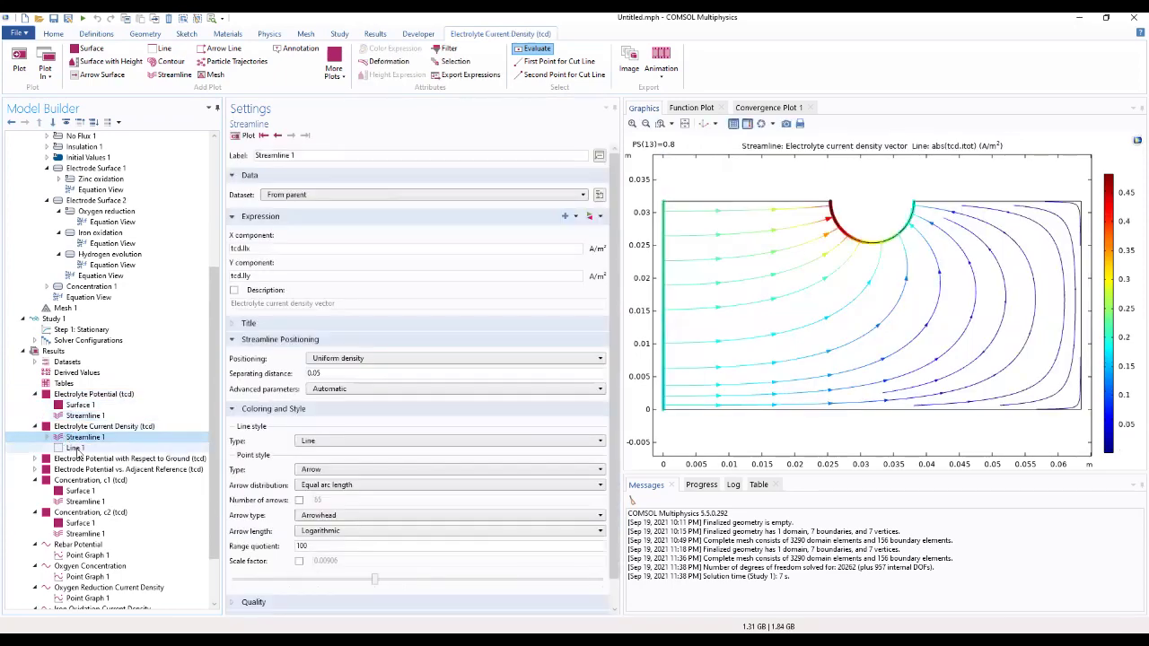
{"action": "left_click", "coordinate": [35, 469]}
{"action": "left_click", "coordinate": [82, 480]}
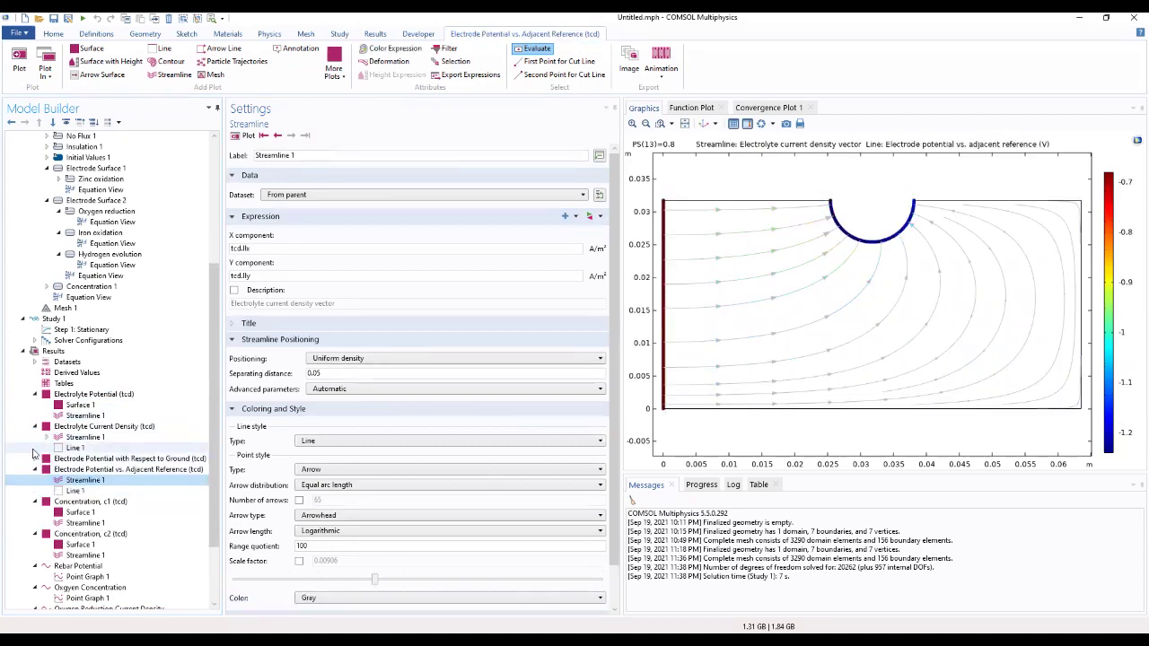
{"action": "left_click", "coordinate": [35, 459]}
{"action": "scroll", "coordinate": [72, 566], "scroll_direction": "down", "scroll_amount": 3}
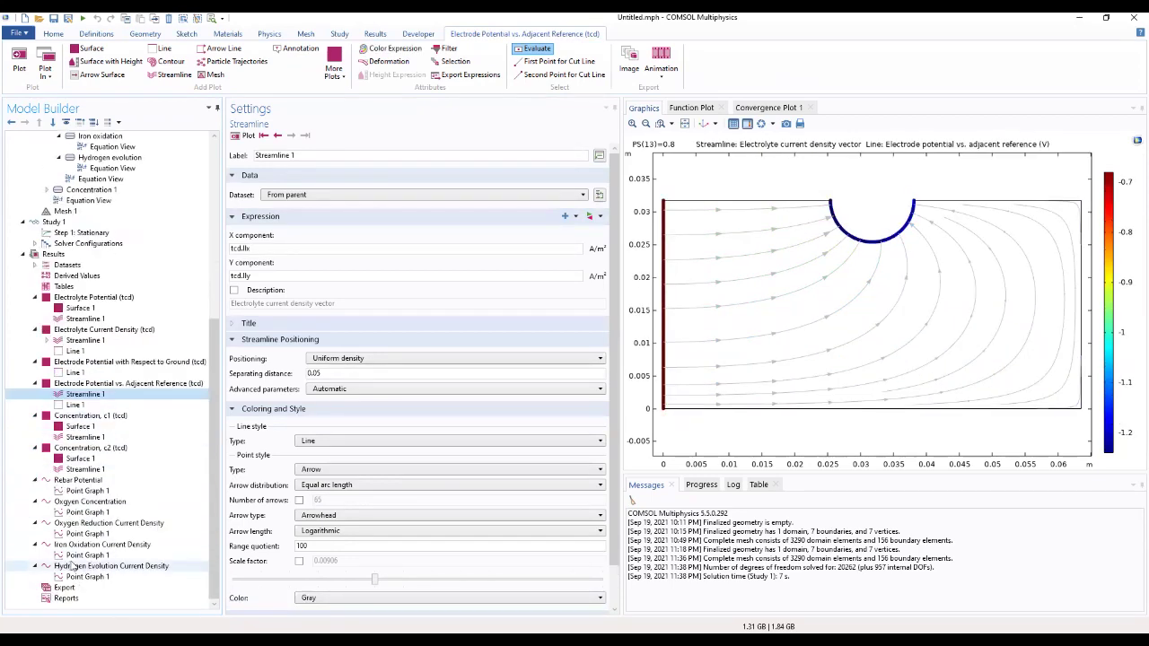